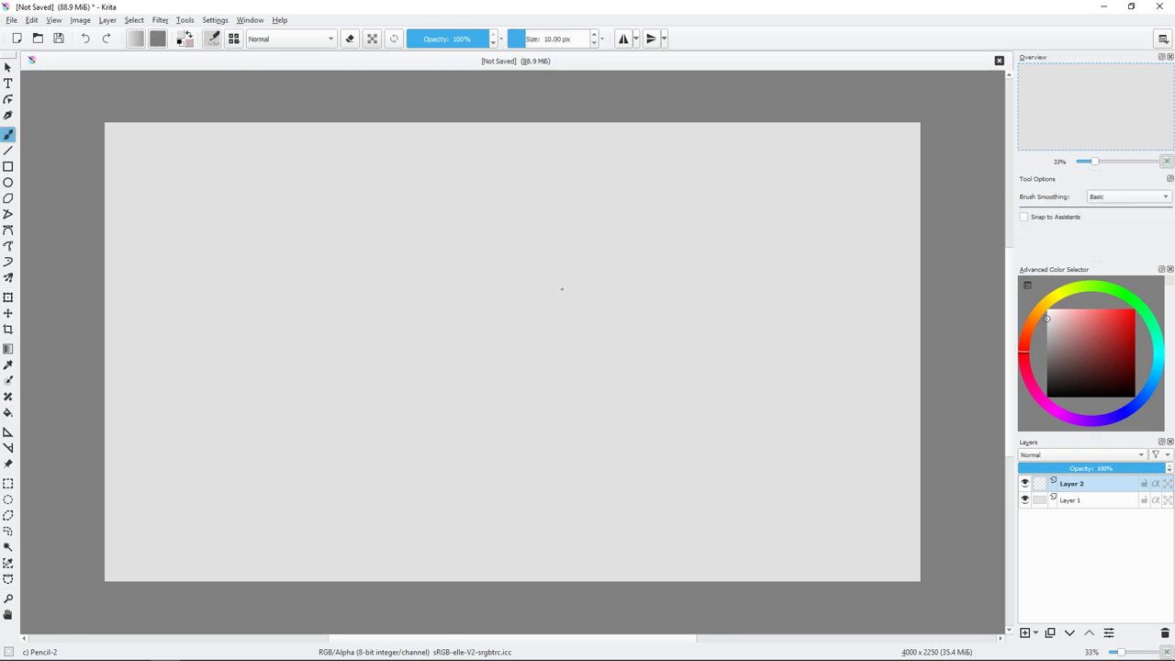
- Sketch the path edge and ground lines with Pencil-2, then switch to the Eraser Small preset
right_click(550, 307)
click(541, 303)
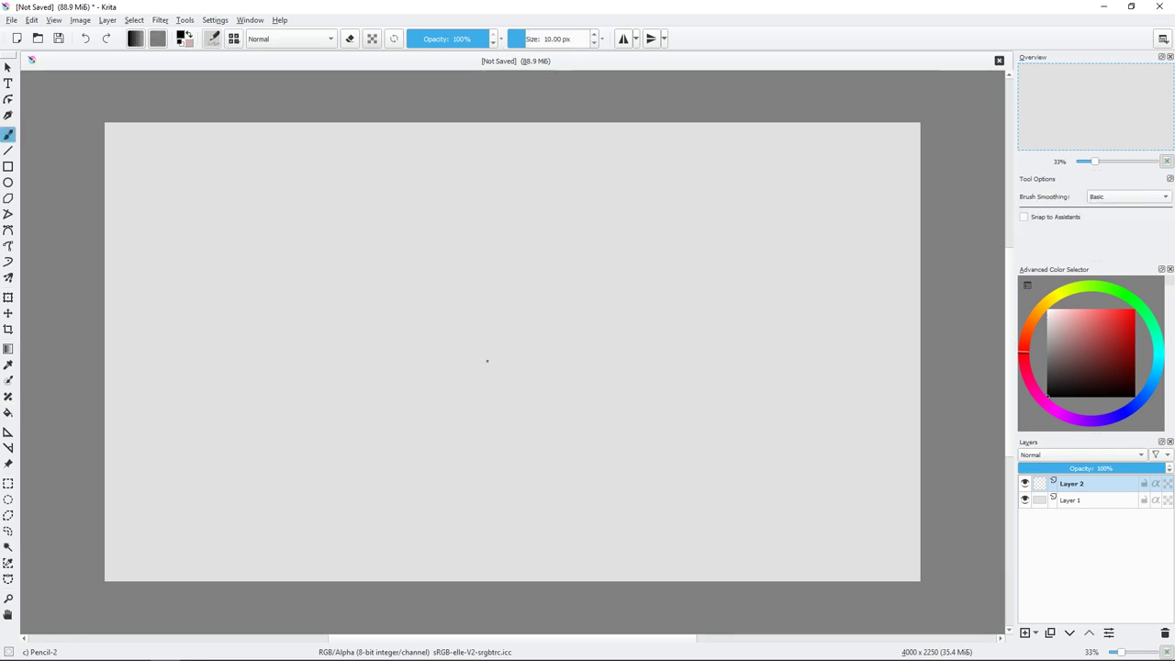
drag(369, 429, 586, 458)
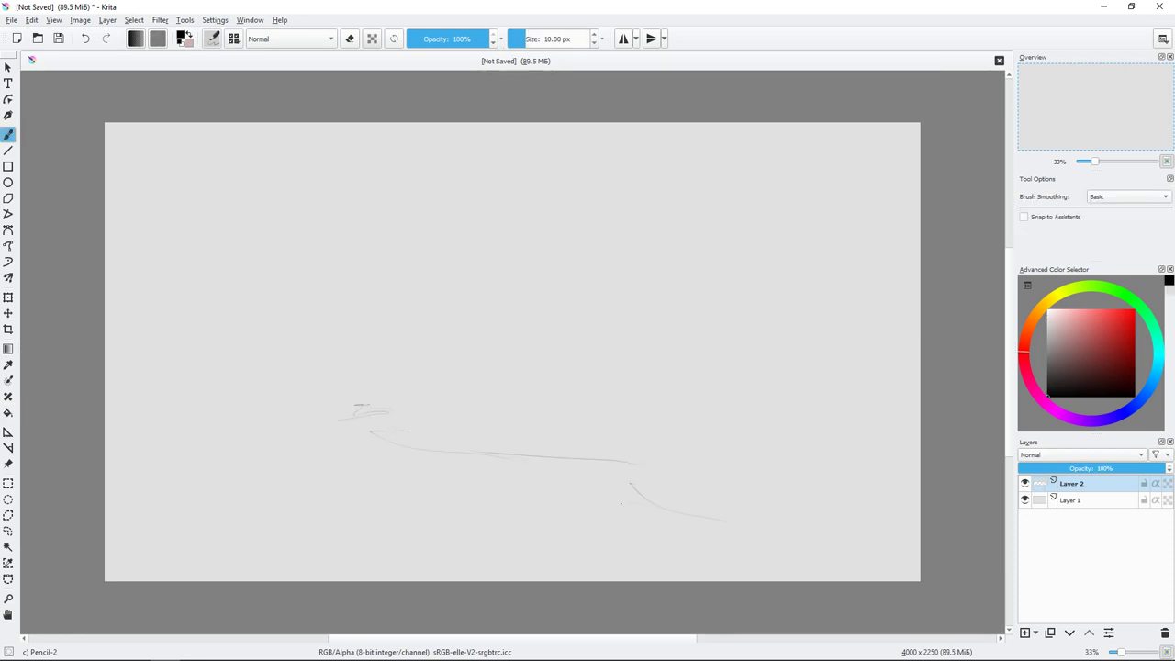
drag(491, 517, 450, 542)
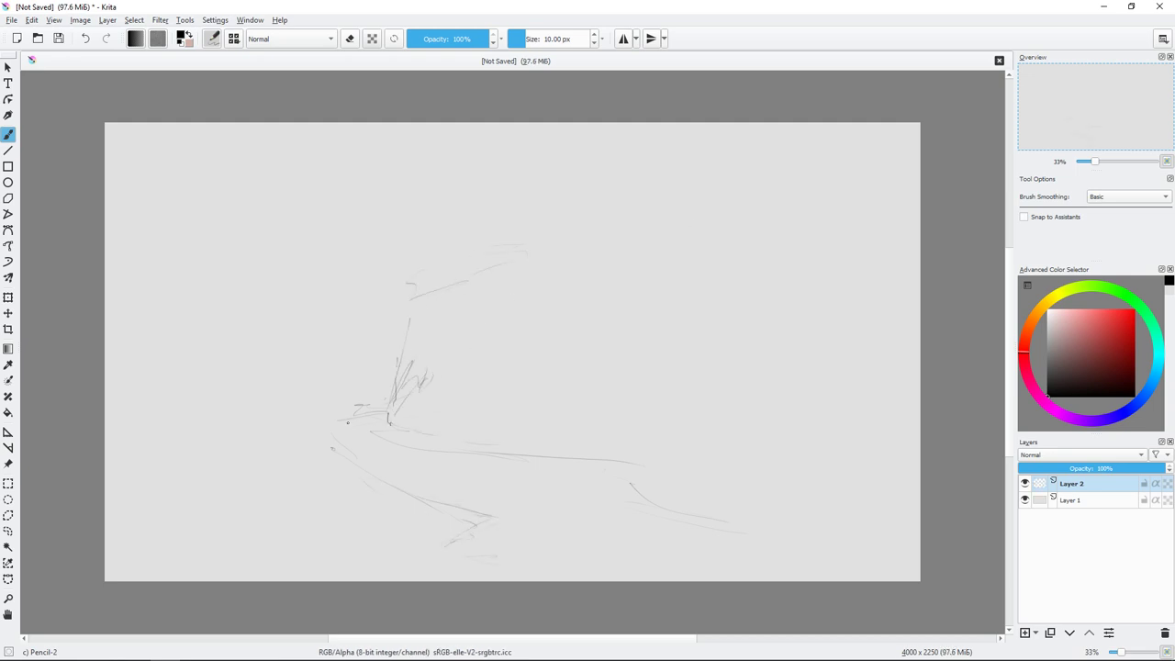
drag(306, 430, 290, 459)
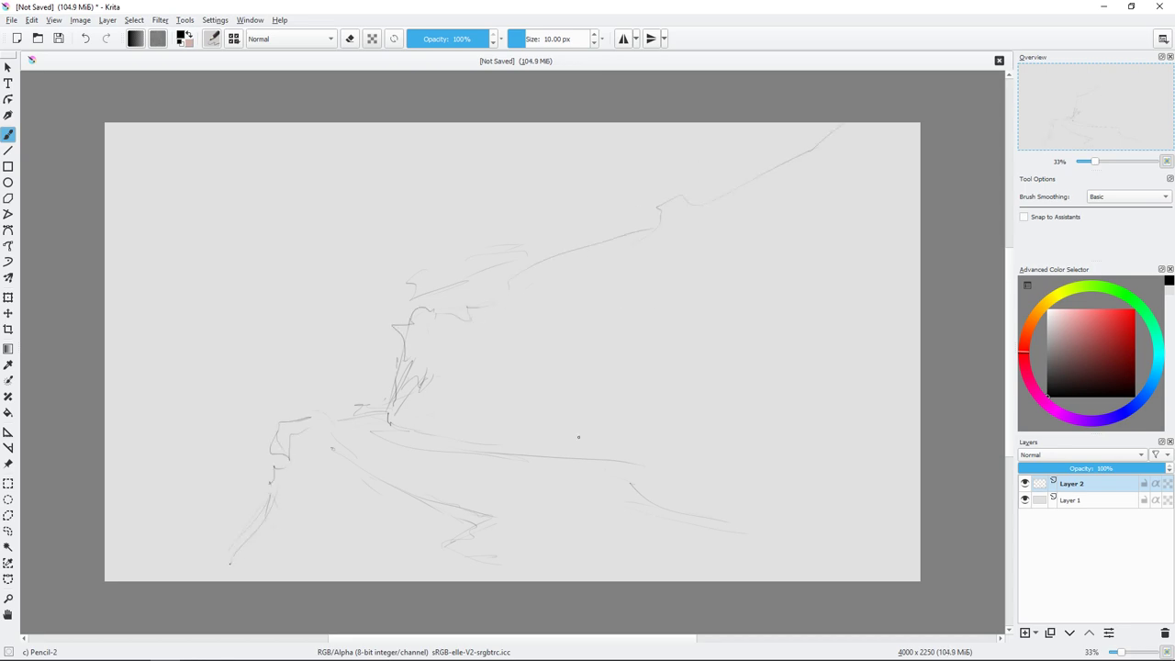
drag(765, 538, 920, 558)
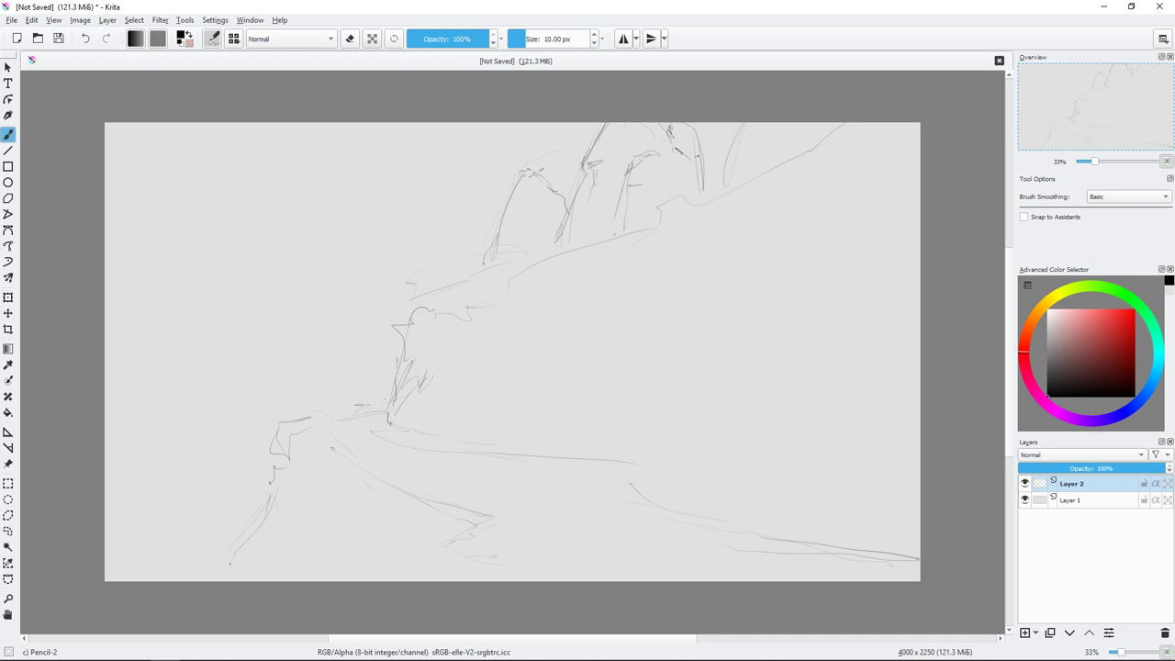
right_click(726, 209)
click(700, 170)
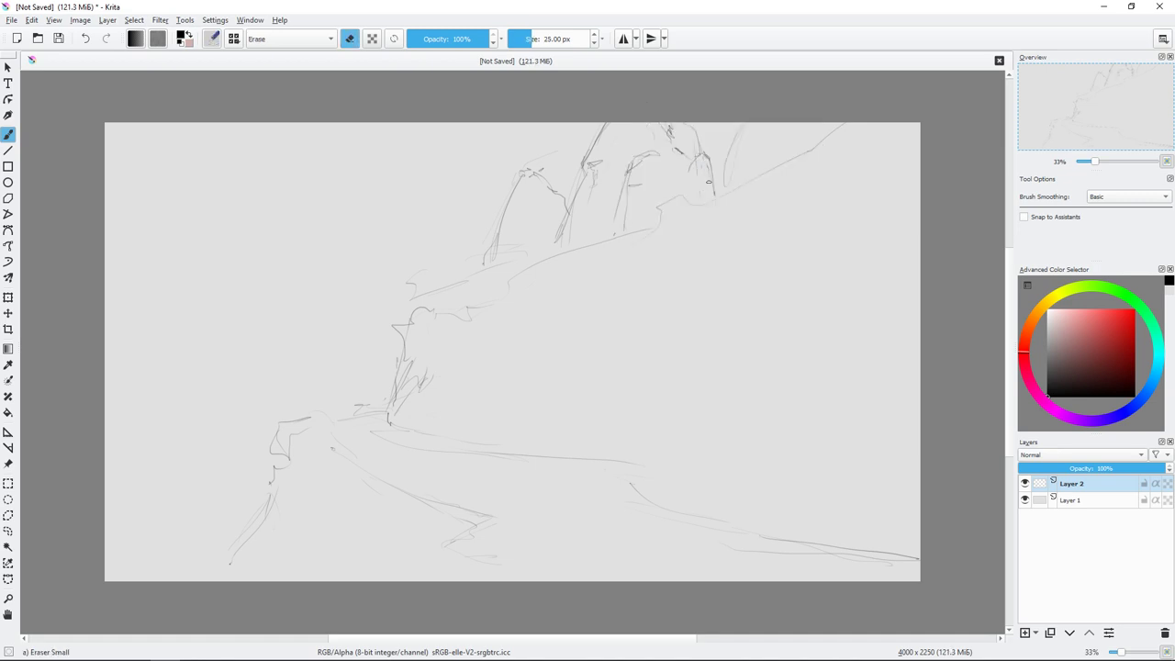
- With Pencil-2, sketch the right ground lines, upper peaks, jagged cliff edge and ledge
right_click(707, 181)
click(776, 244)
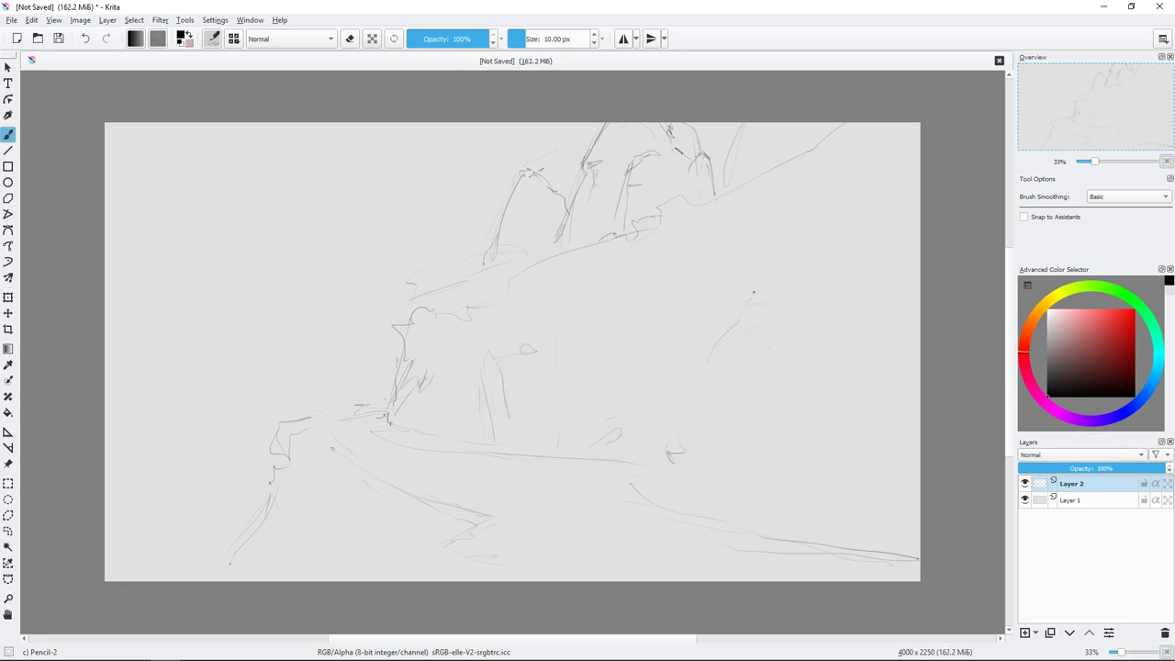
drag(695, 473, 700, 493)
drag(721, 492, 848, 495)
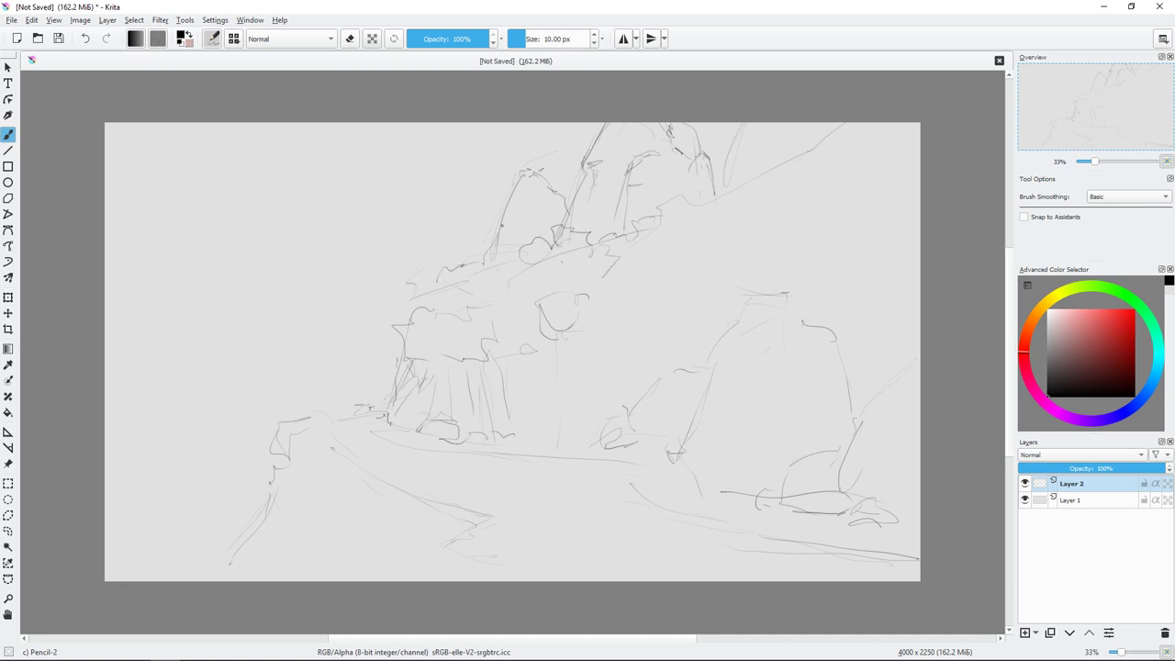
drag(742, 131, 726, 196)
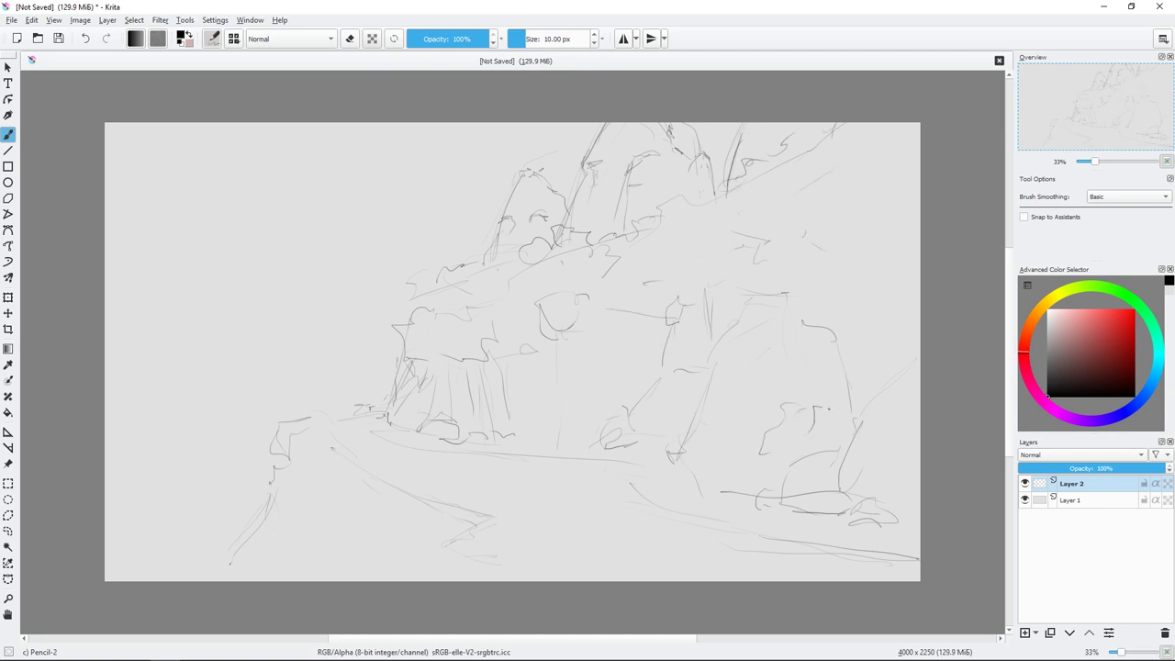
drag(489, 353, 397, 373)
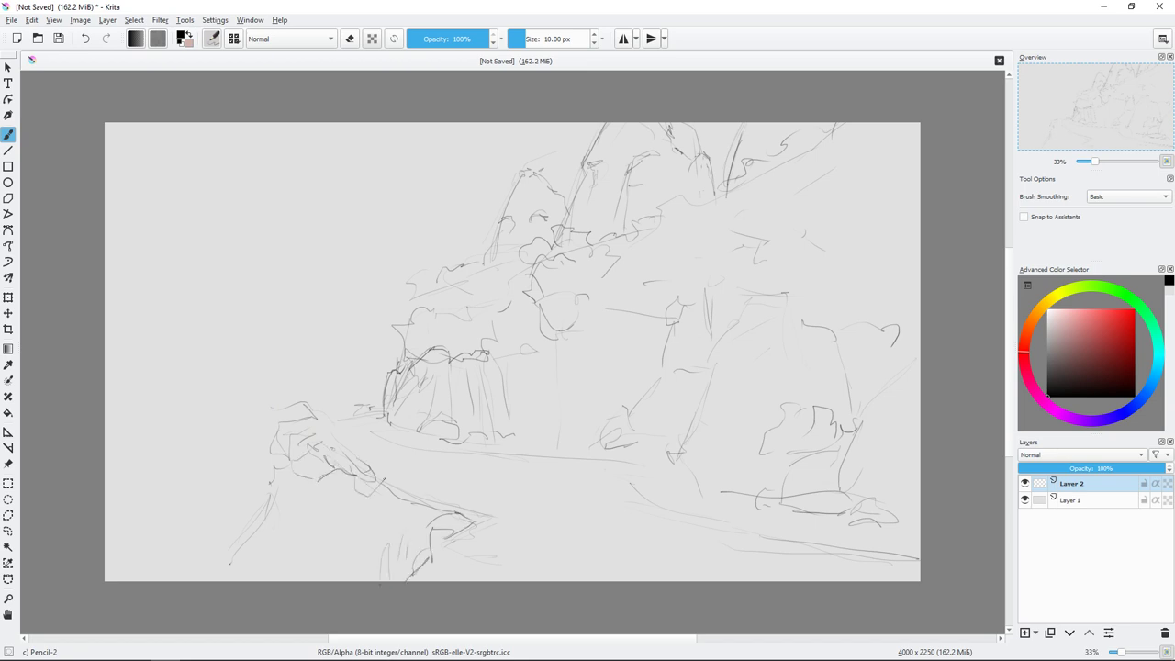
drag(380, 414, 327, 425)
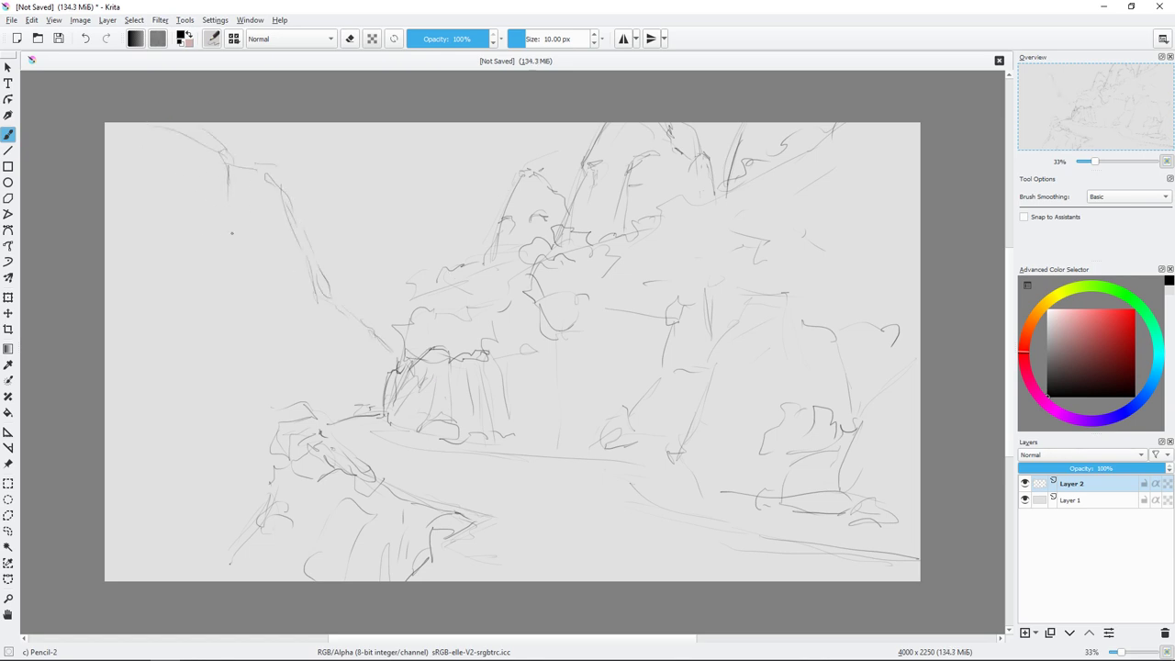
- Draw the tall left cliff wall with top detail, then add a new layer and move it down
drag(226, 167, 245, 424)
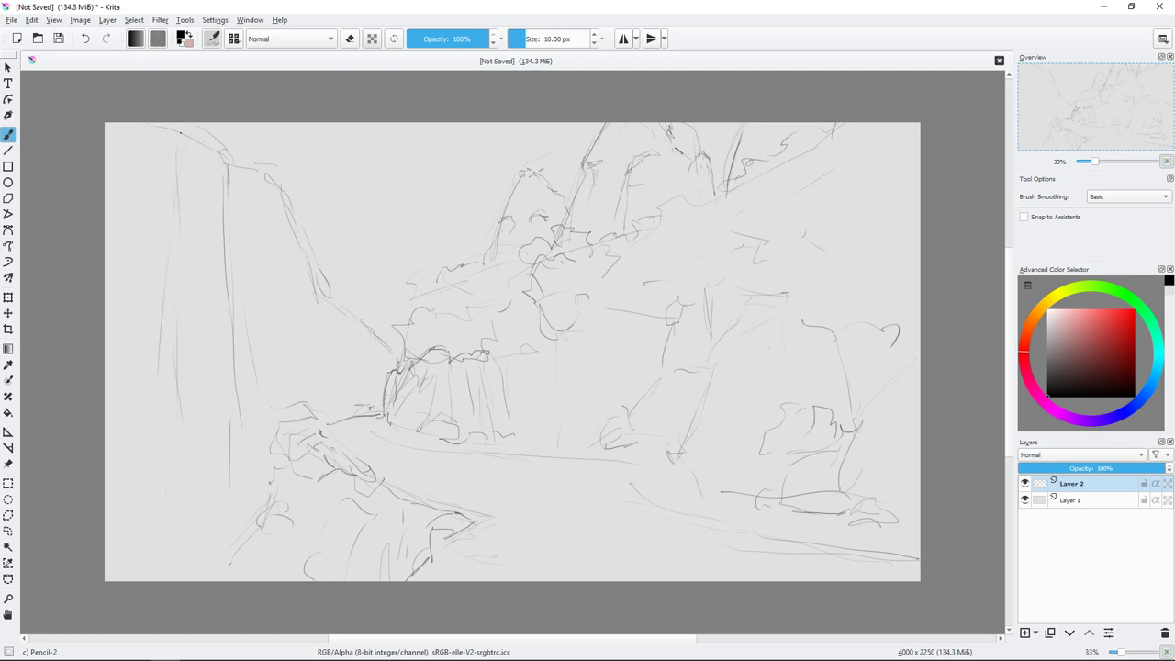
drag(229, 127, 235, 161)
drag(245, 149, 261, 163)
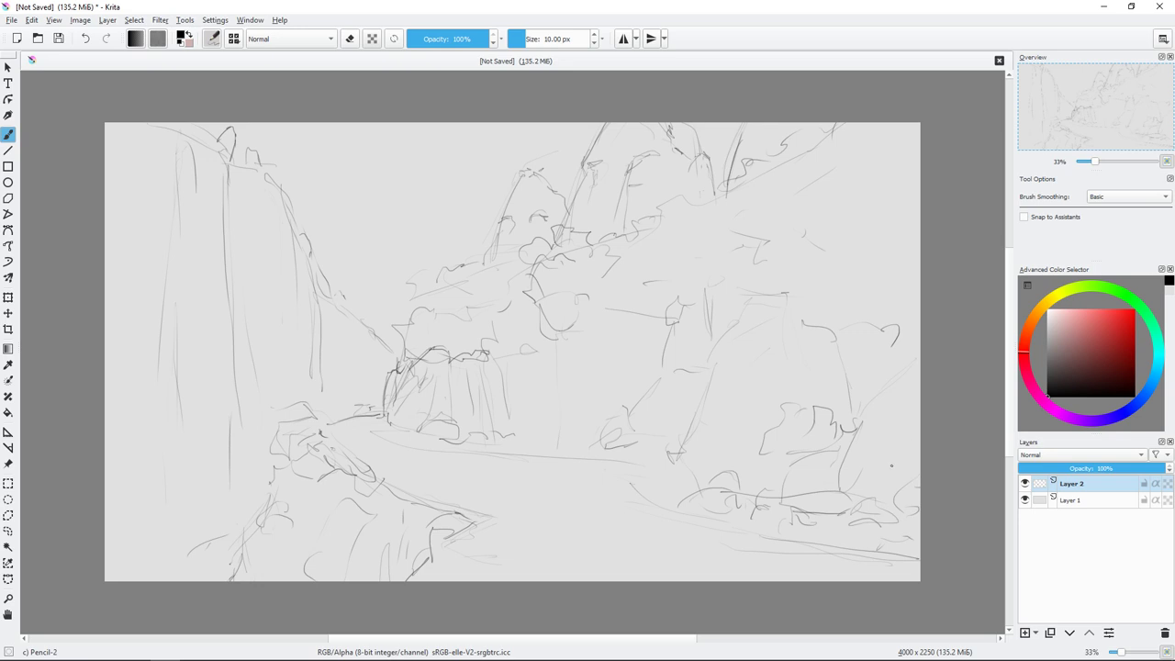
click(1025, 632)
click(1069, 633)
click(1069, 633)
- Place Layer 3 below Layer 2 and start light blue sky with Basic-2 Opacity
click(1090, 633)
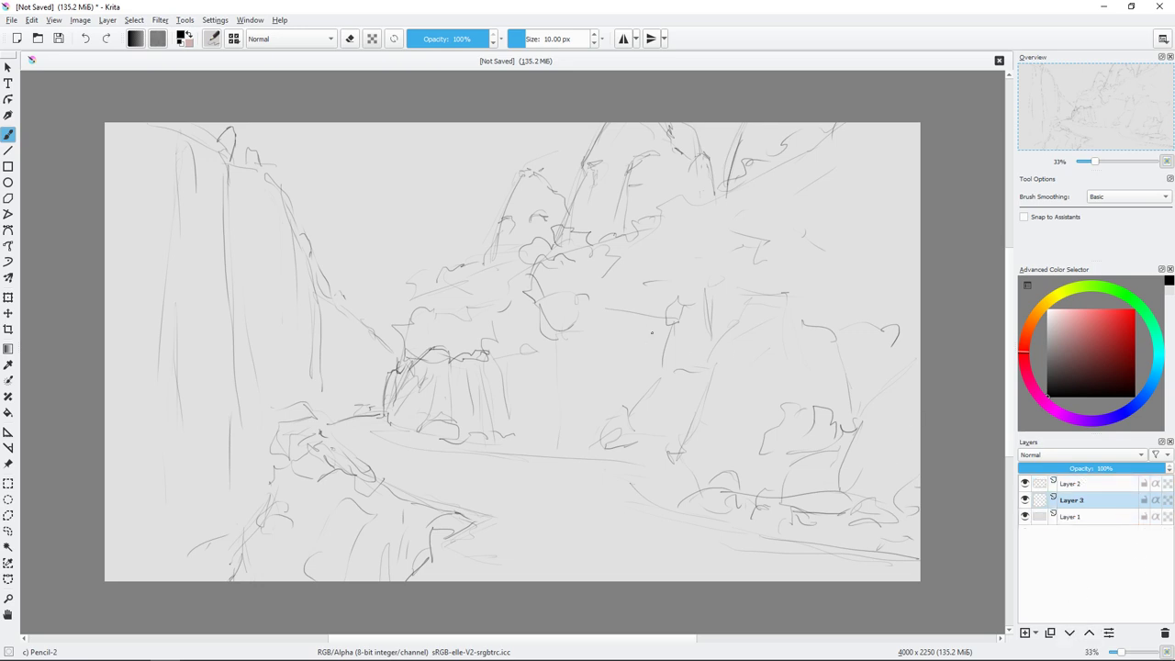
right_click(618, 276)
click(666, 234)
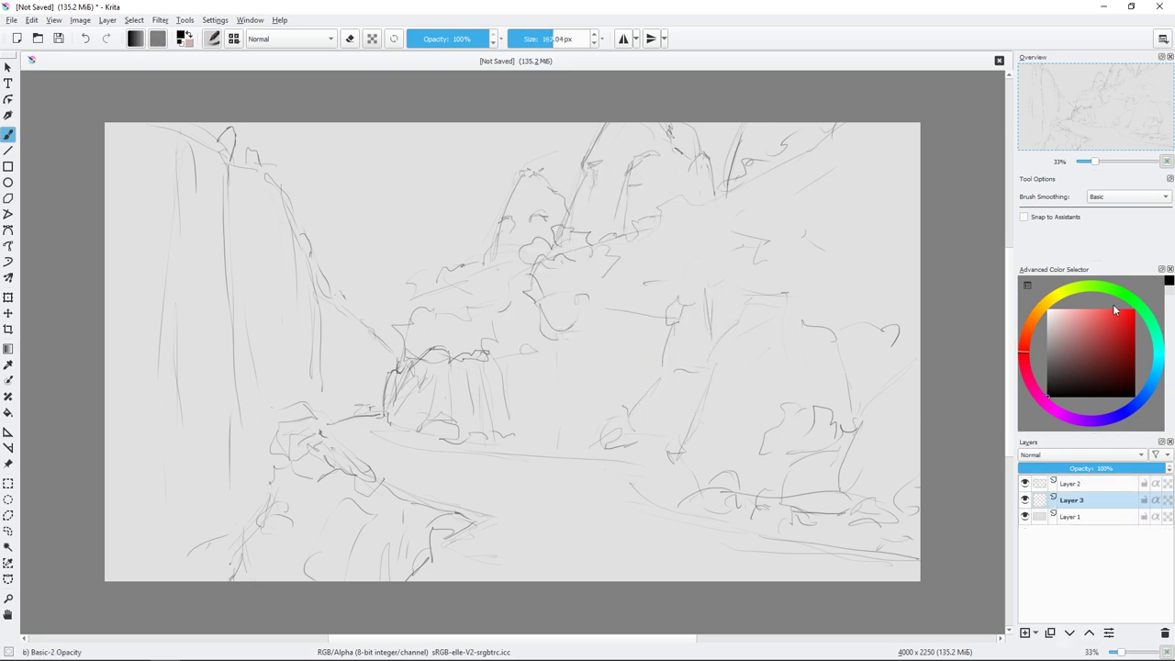
click(1148, 393)
click(1092, 317)
mouse_move(473, 197)
mouse_down()
mouse_move(391, 325)
mouse_move(487, 183)
mouse_move(358, 275)
mouse_move(441, 218)
mouse_move(393, 191)
mouse_move(477, 179)
mouse_up()
- With a larger brush, paint blue down the left cliff and across the top sky band
key(l)
click(1083, 329)
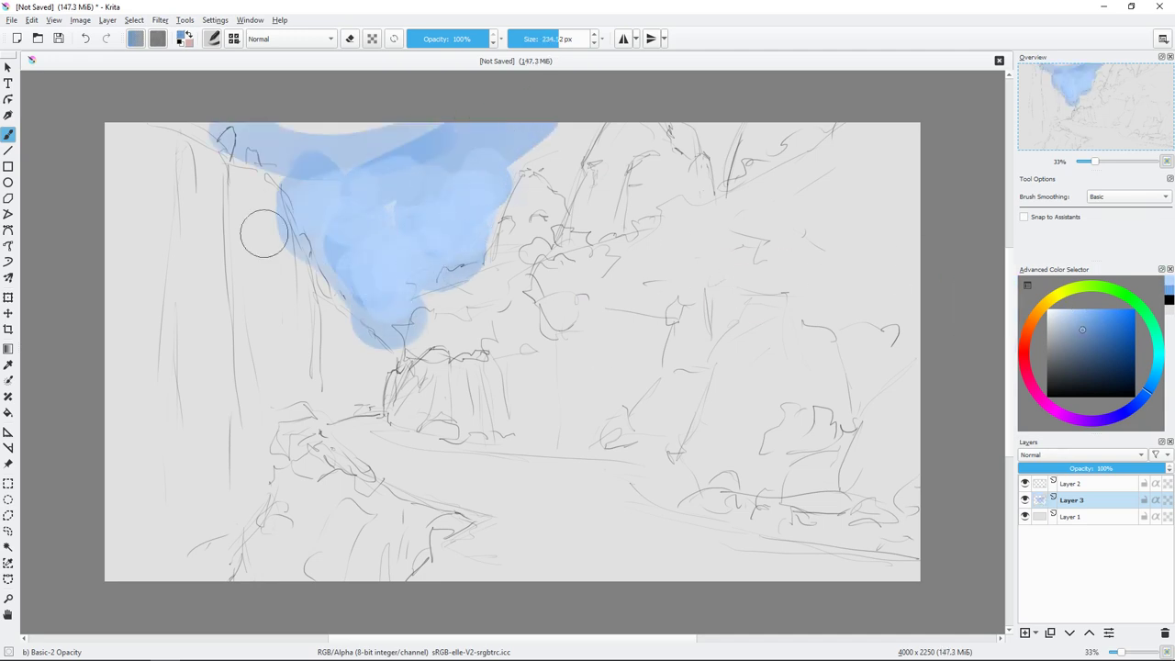
mouse_move(224, 138)
mouse_down()
mouse_move(275, 253)
mouse_move(376, 386)
mouse_up()
mouse_move(239, 275)
mouse_down()
mouse_move(302, 395)
mouse_move(365, 364)
mouse_move(210, 333)
mouse_move(157, 432)
mouse_move(210, 551)
mouse_up()
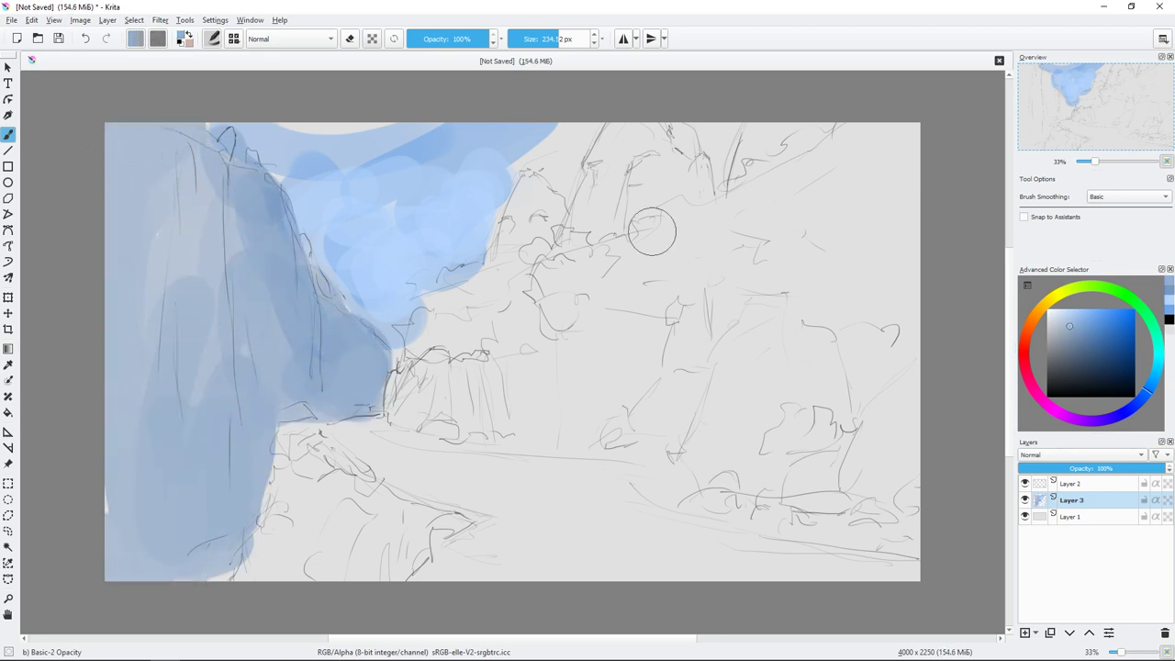
drag(495, 153, 399, 105)
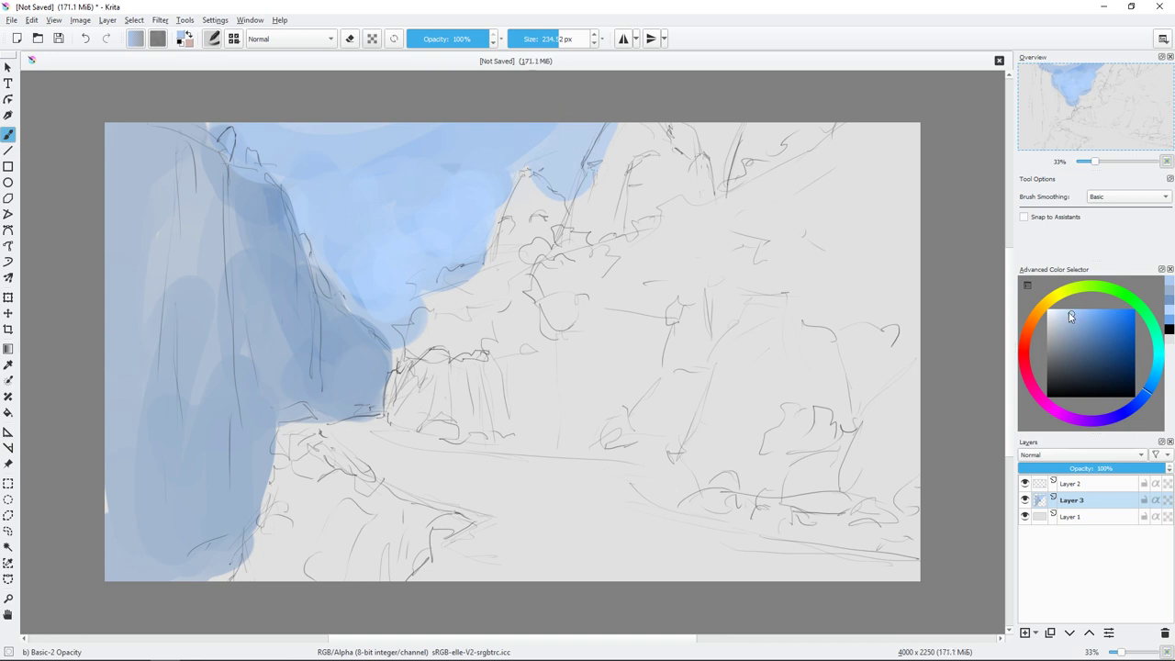
mouse_move(459, 300)
mouse_down()
mouse_move(406, 306)
mouse_move(457, 205)
mouse_up()
- Block in green foliage across the middle of the canvas
click(1081, 338)
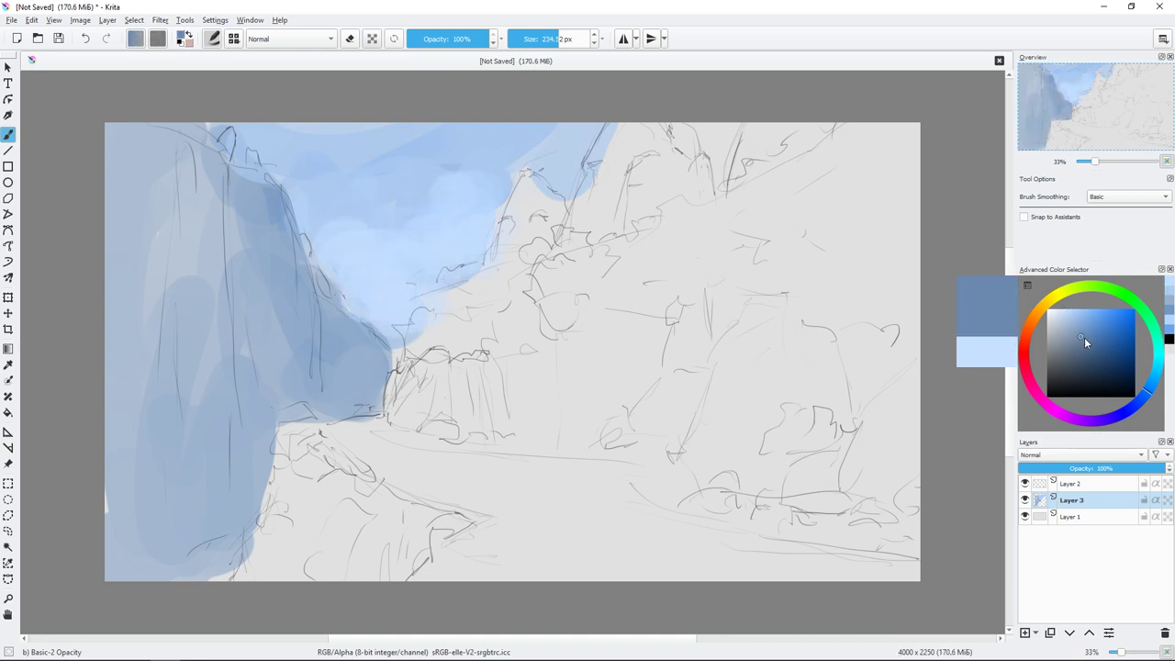
click(1158, 338)
drag(432, 321, 541, 296)
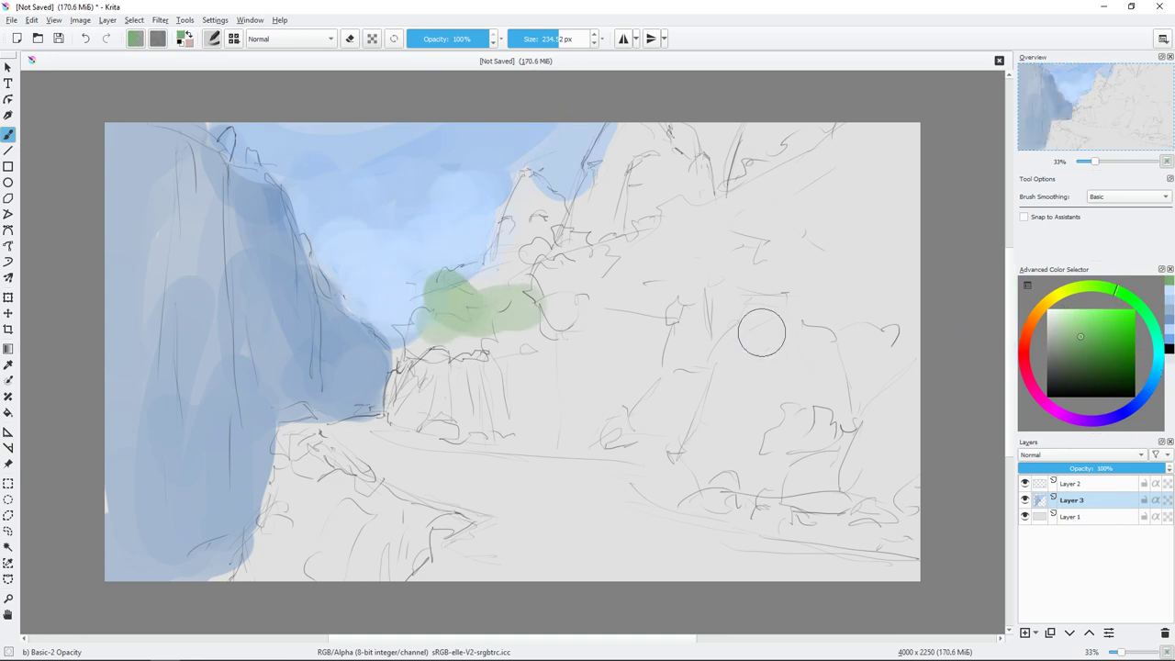
mouse_move(432, 294)
mouse_down()
mouse_move(486, 275)
mouse_move(624, 266)
mouse_move(707, 294)
mouse_move(532, 386)
mouse_move(780, 201)
mouse_up()
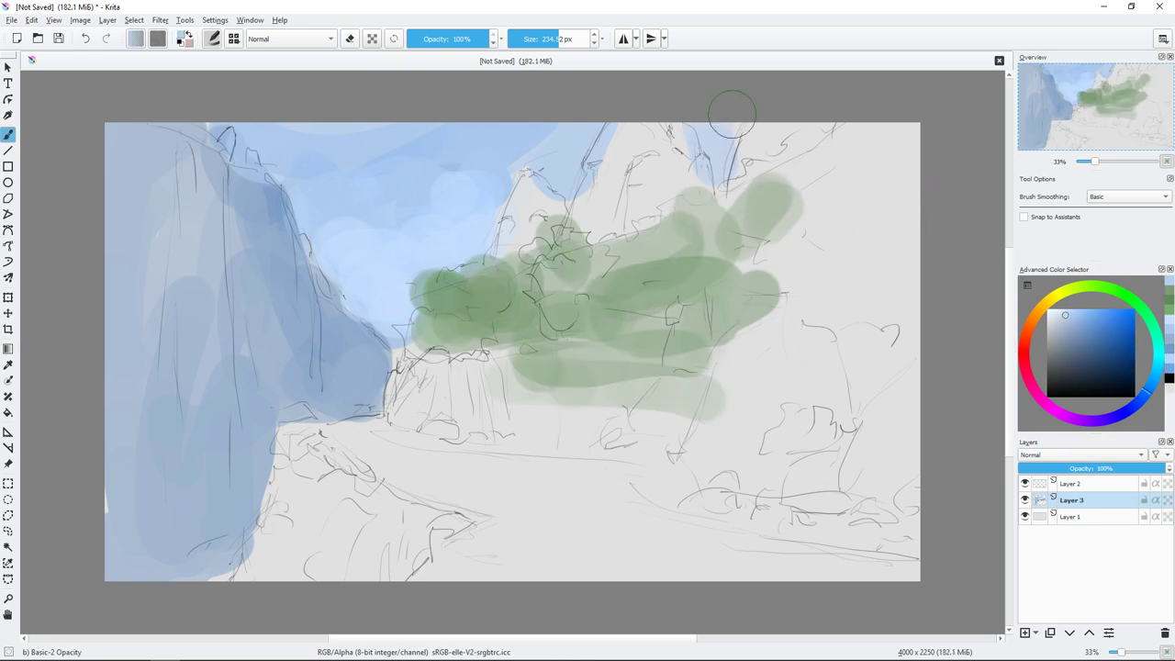
- Paint blue-grey over the mountain peaks and a sandy tan band across the foreground path
click(1070, 335)
drag(551, 174, 514, 243)
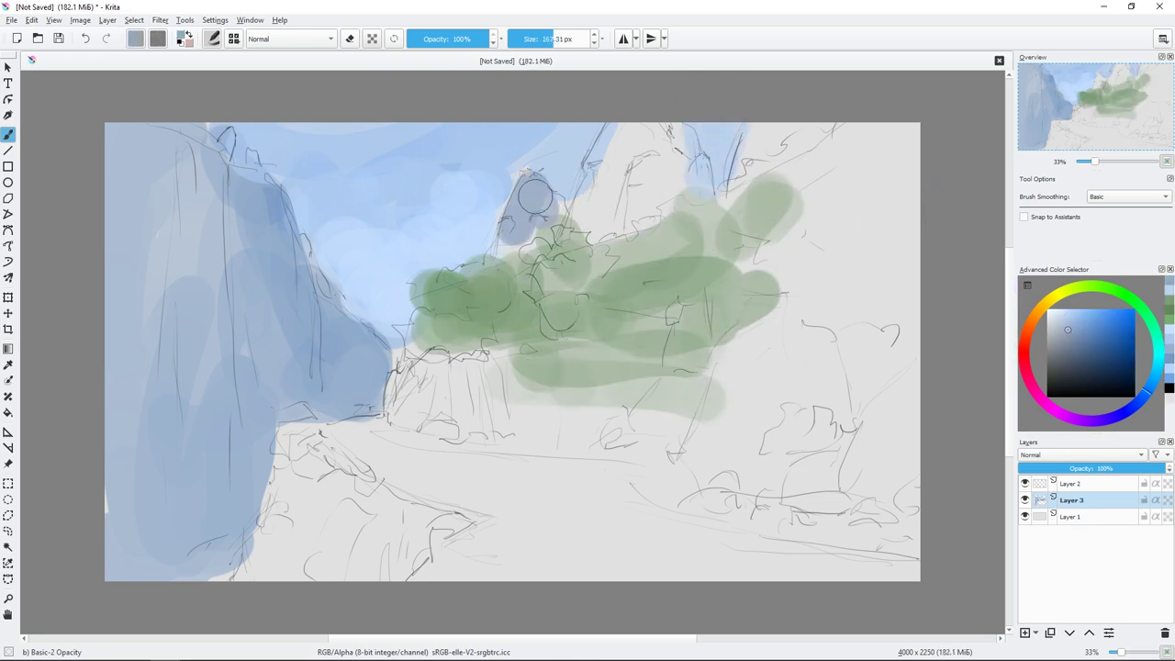
mouse_move(624, 138)
mouse_down()
mouse_move(592, 220)
mouse_move(695, 144)
mouse_move(780, 147)
mouse_move(831, 116)
mouse_up()
drag(1070, 280, 1034, 315)
mouse_move(326, 431)
mouse_down()
mouse_move(425, 462)
mouse_move(514, 533)
mouse_move(913, 561)
mouse_up()
mouse_move(1063, 325)
mouse_down()
mouse_move(1062, 345)
mouse_move(1027, 326)
mouse_up()
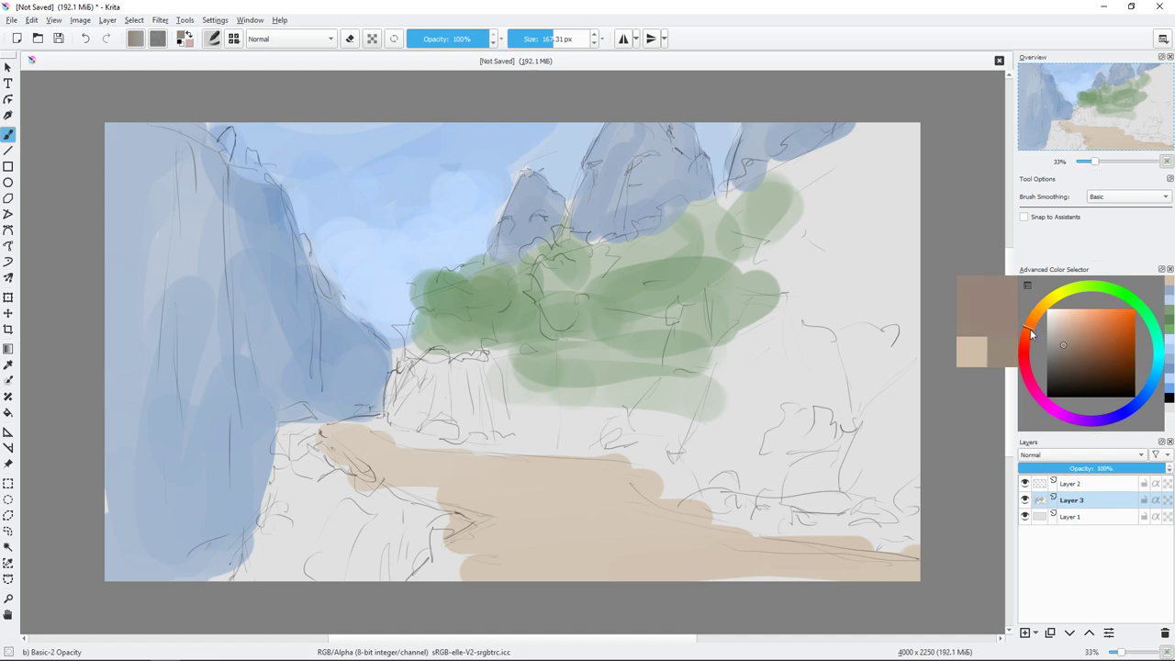
- Block in brown rock masses in the middle, lower left and right side
mouse_move(394, 363)
mouse_down()
mouse_move(431, 422)
mouse_move(622, 431)
mouse_up()
drag(312, 459, 440, 542)
mouse_move(276, 458)
mouse_down()
mouse_move(385, 578)
mouse_move(229, 578)
mouse_up()
drag(633, 367, 697, 441)
drag(698, 376, 725, 477)
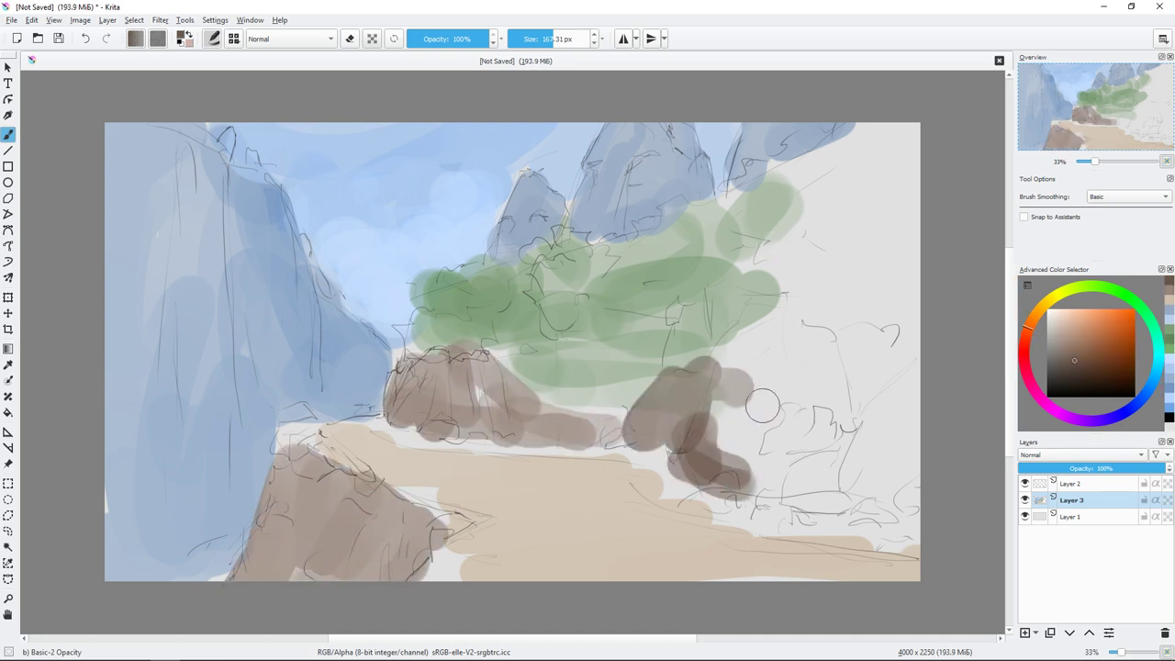
drag(725, 376, 740, 452)
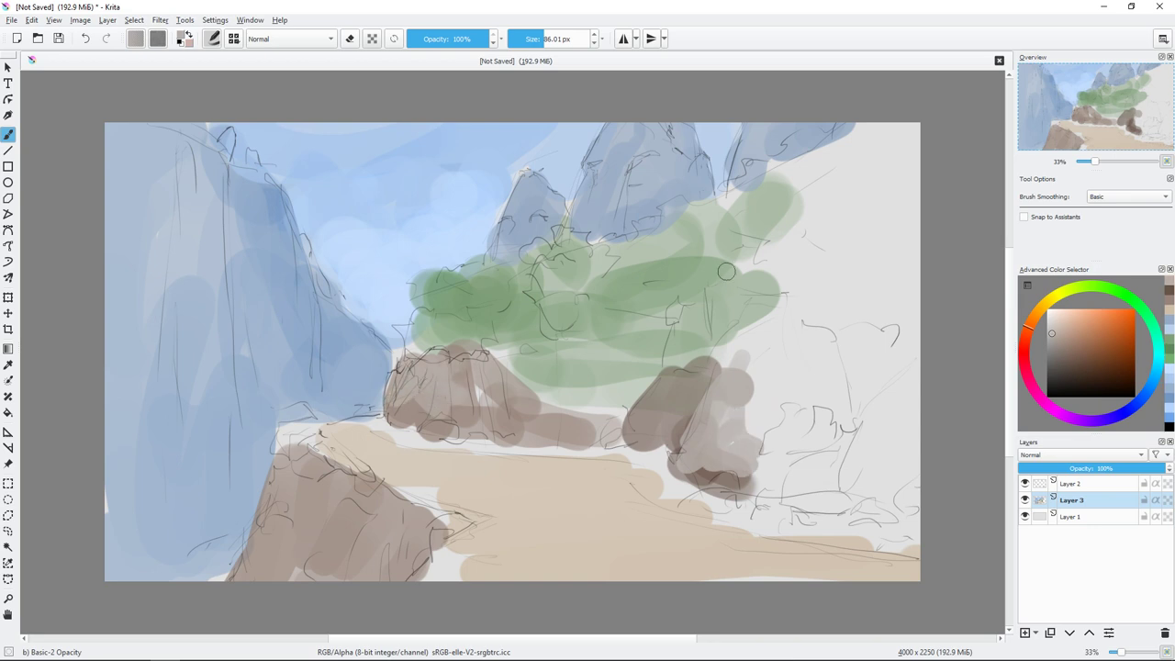
- Paint blue-grey strokes at the right and grey-teal across the upper-right foliage
click(1066, 357)
drag(752, 303, 881, 165)
click(1152, 372)
click(1073, 341)
ctrl+click(704, 305)
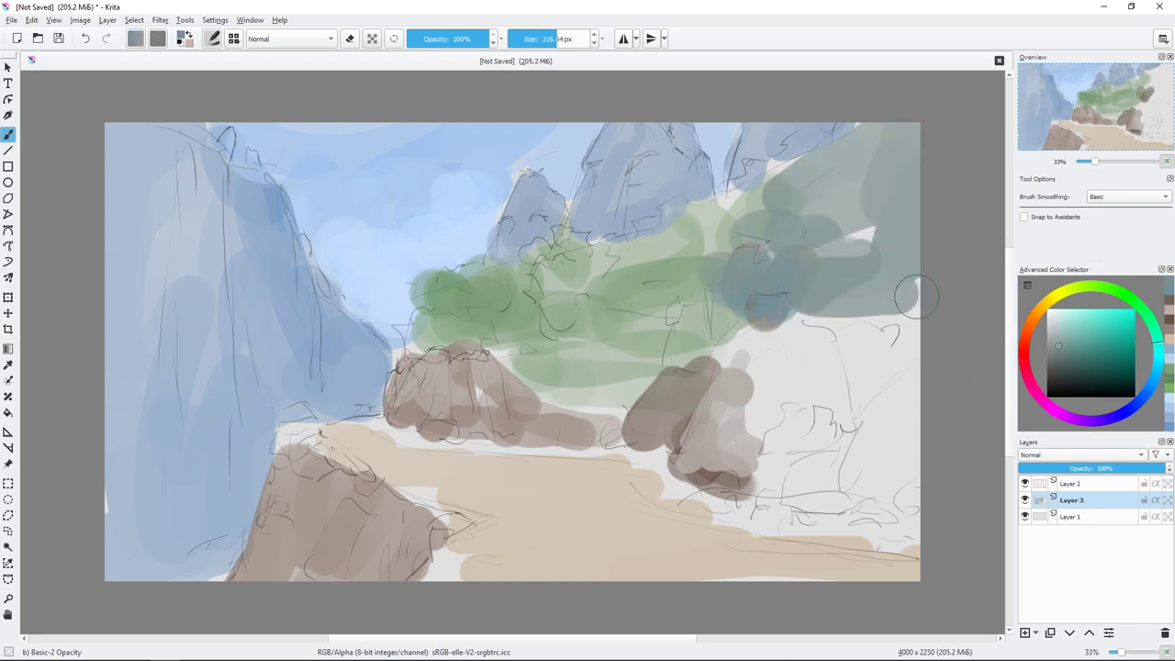
mouse_move(881, 294)
mouse_down()
mouse_move(698, 247)
mouse_move(624, 294)
mouse_up()
- With a smaller brush, add yellow-green highlights on the trees
click(1081, 292)
click(1079, 332)
key(bracketleft)
key(bracketleft)
key(bracketleft)
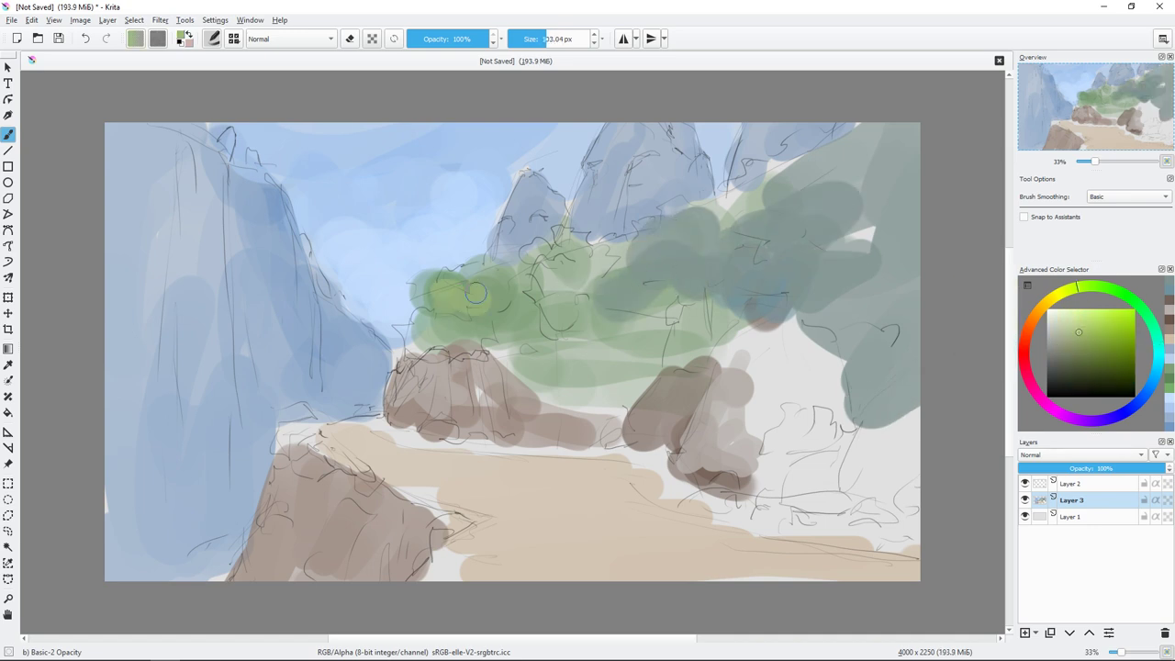
drag(432, 294, 642, 266)
mouse_move(743, 248)
mouse_down()
mouse_move(801, 204)
mouse_move(872, 234)
mouse_up()
- Paint pinkish-brown and grey-brown over the rocks and light grey-beige over the white area
ctrl+click(569, 385)
mouse_move(551, 367)
mouse_down()
mouse_move(643, 385)
mouse_move(551, 404)
mouse_up()
ctrl+click(807, 365)
mouse_move(854, 376)
mouse_down()
mouse_move(908, 486)
mouse_move(881, 514)
mouse_move(716, 523)
mouse_move(457, 444)
mouse_up()
ctrl+click(771, 340)
drag(734, 358, 807, 312)
key(bracketright)
key(bracketright)
- Shade the right boulders with grey-brown, blue-grey and warm grey strokes
ctrl+click(917, 367)
mouse_move(734, 339)
mouse_down()
mouse_move(826, 404)
mouse_move(771, 496)
mouse_up()
click(1066, 349)
mouse_move(831, 358)
mouse_down()
mouse_move(826, 441)
mouse_move(799, 495)
mouse_move(817, 339)
mouse_move(808, 431)
mouse_move(790, 459)
mouse_up()
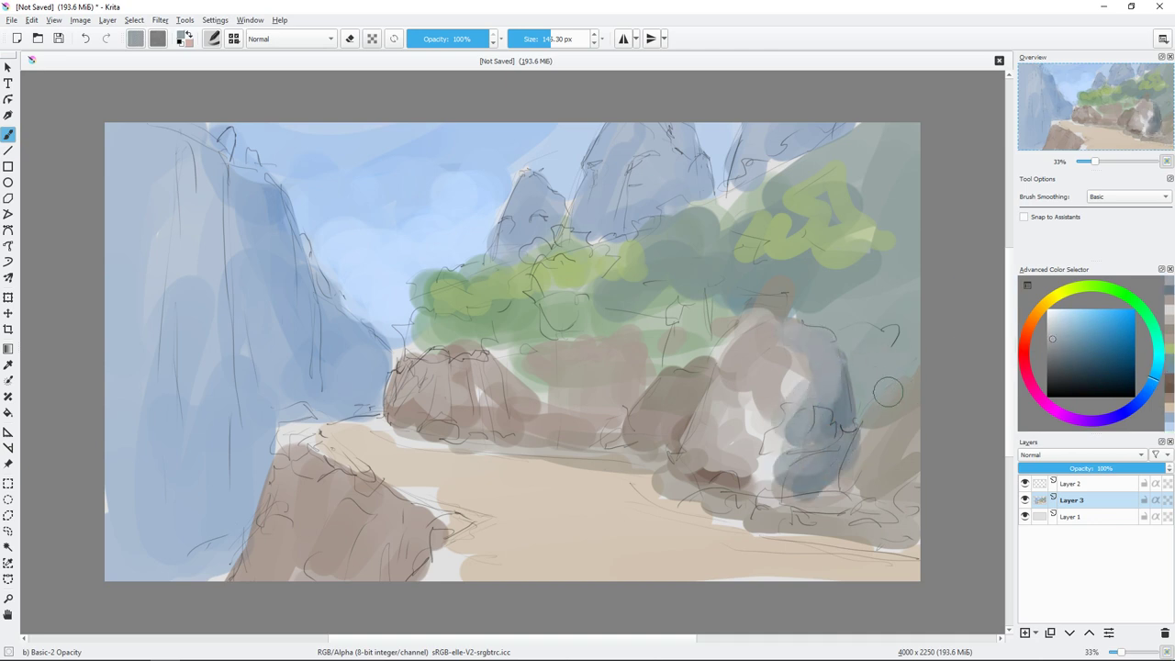
drag(688, 367, 679, 450)
ctrl+click(789, 376)
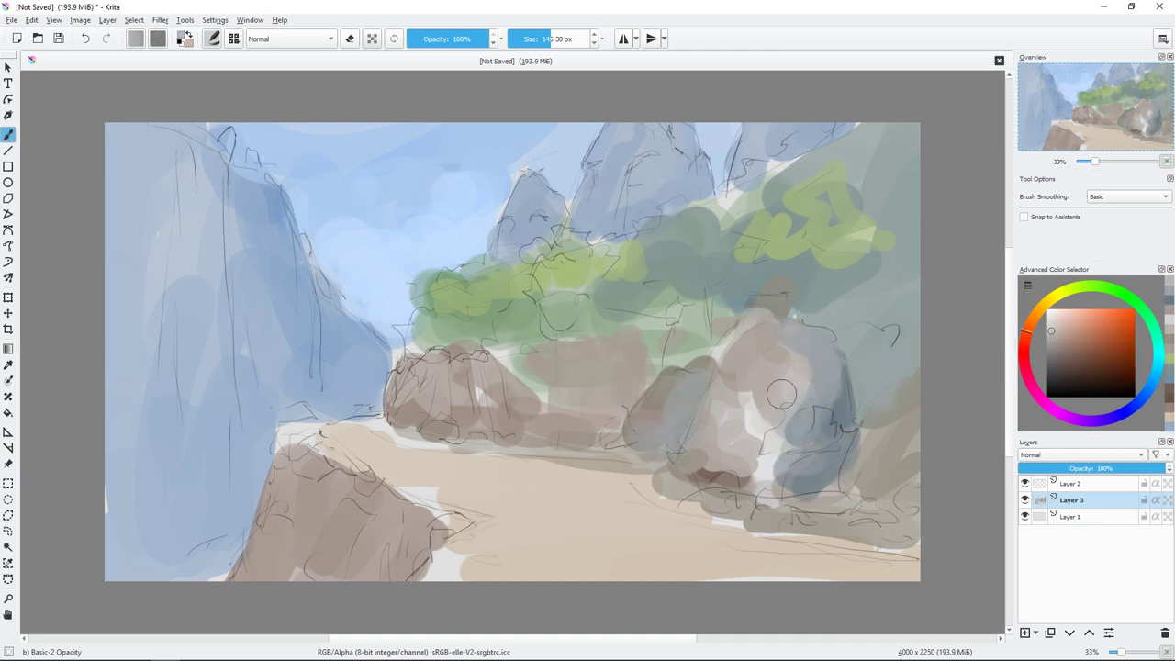
drag(780, 386, 734, 468)
drag(715, 413, 679, 468)
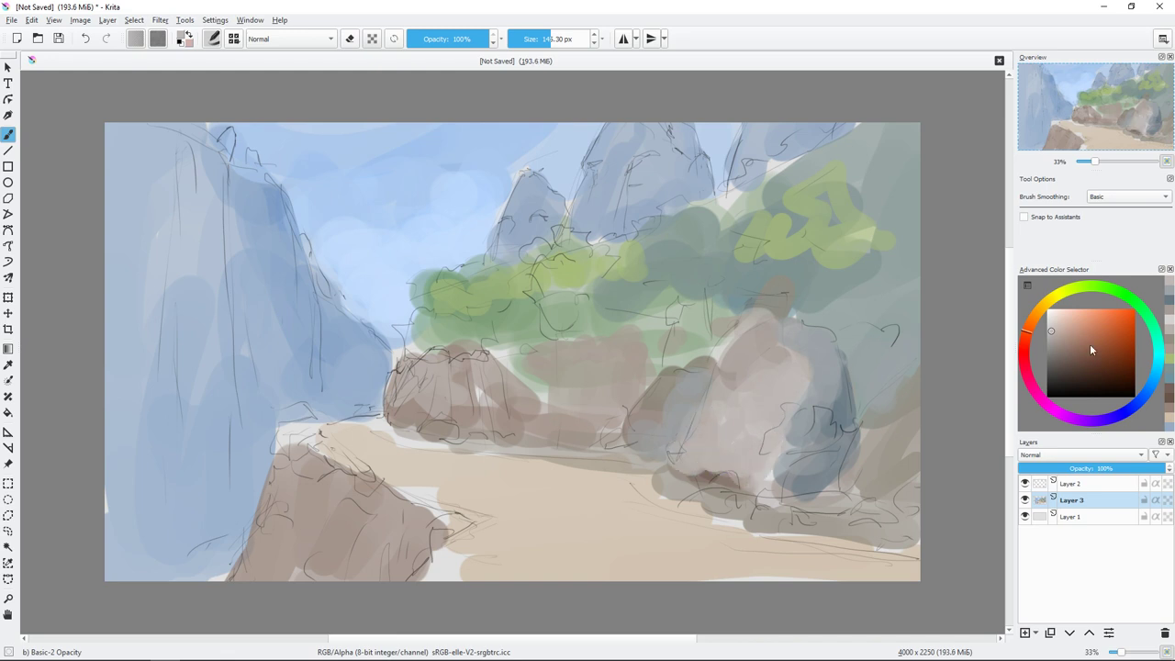
- Darken the lower-left rock with warm brown and olive-brown
ctrl+click(427, 514)
mouse_move(463, 525)
mouse_down()
mouse_move(408, 516)
mouse_move(376, 555)
mouse_up()
mouse_move(298, 432)
mouse_down()
mouse_move(275, 468)
mouse_move(285, 514)
mouse_up()
right_click(597, 312)
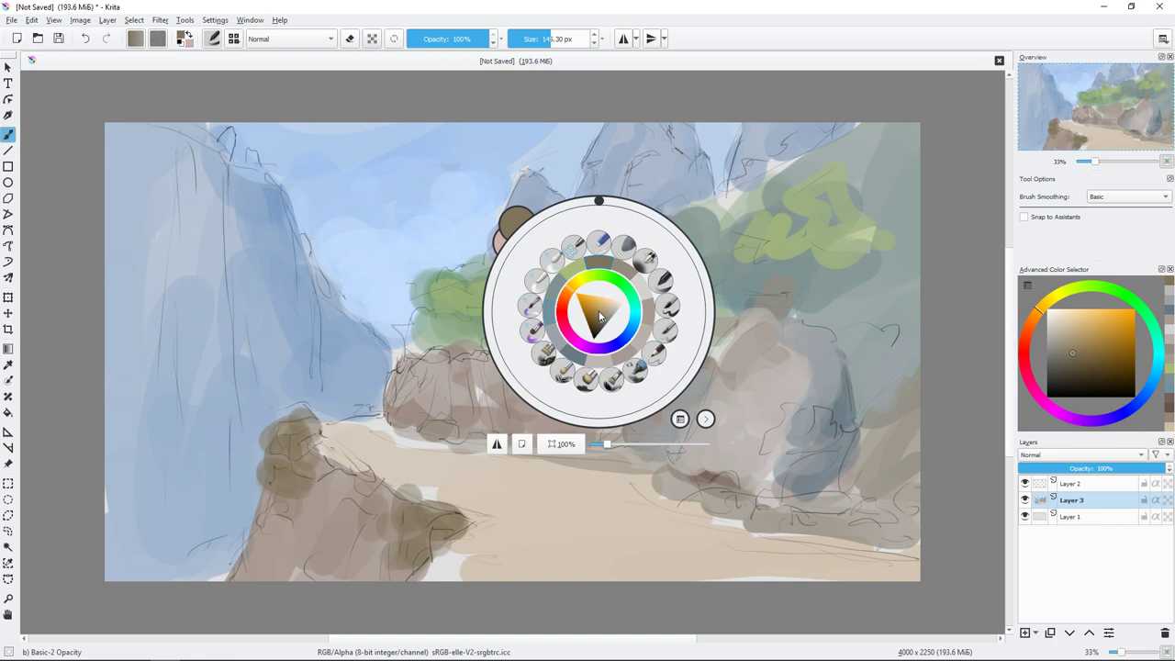
- With the flat bristle brush on Layer 3, paint cream light in the sky behind the trees
click(595, 375)
click(1090, 483)
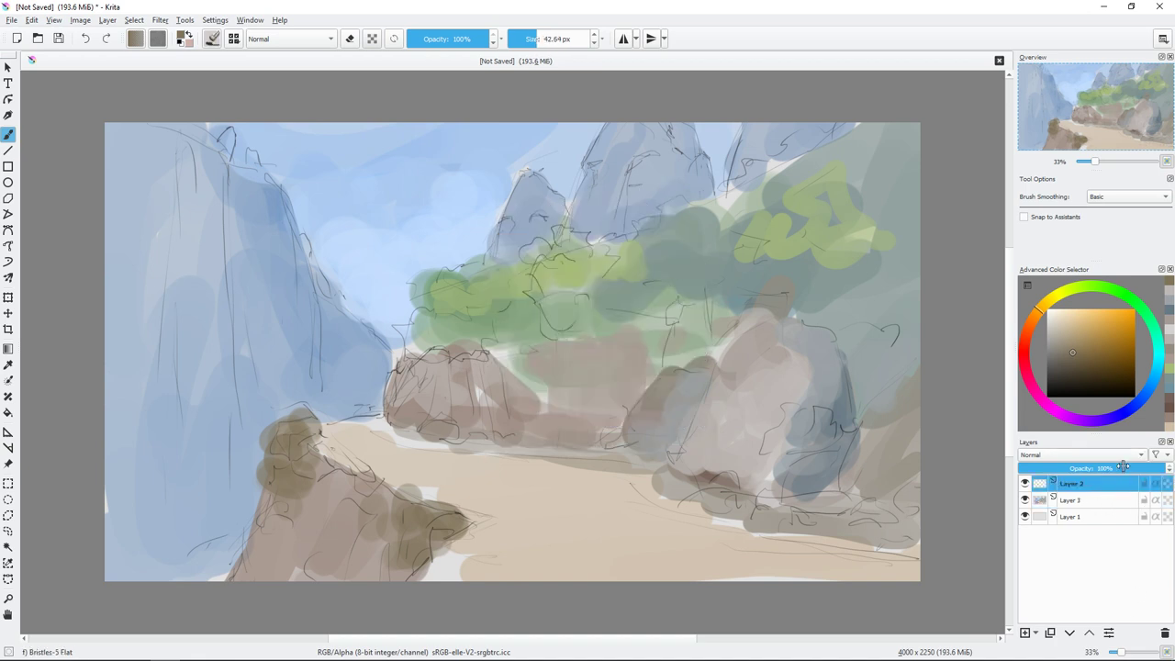
click(1082, 499)
click(1066, 309)
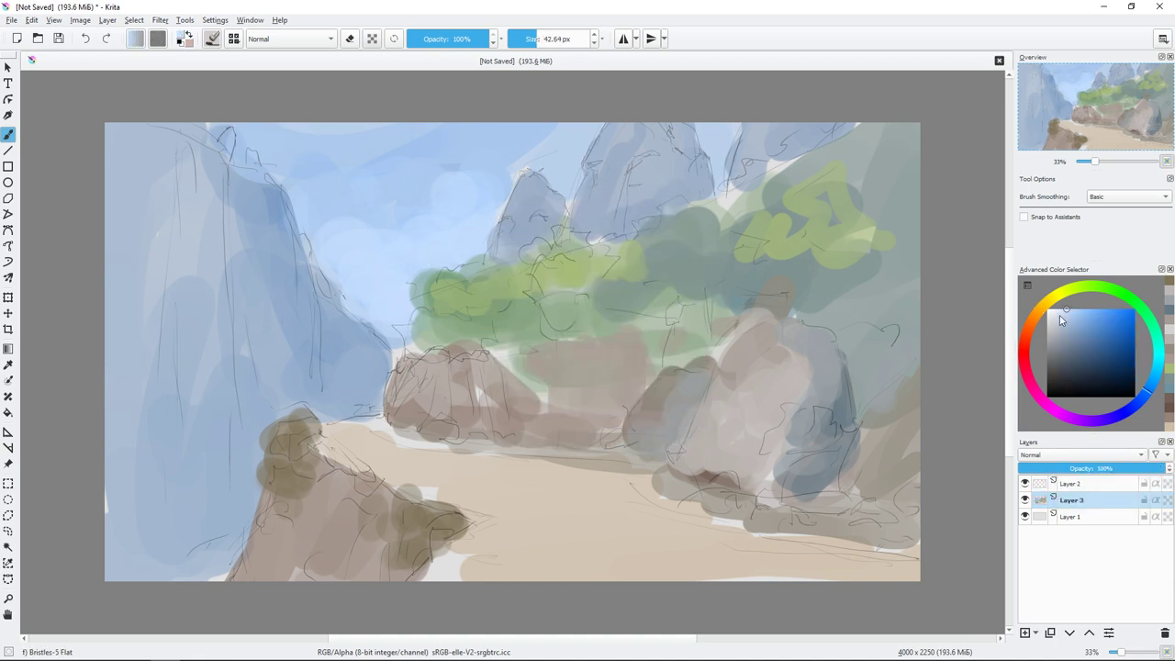
drag(390, 335, 364, 293)
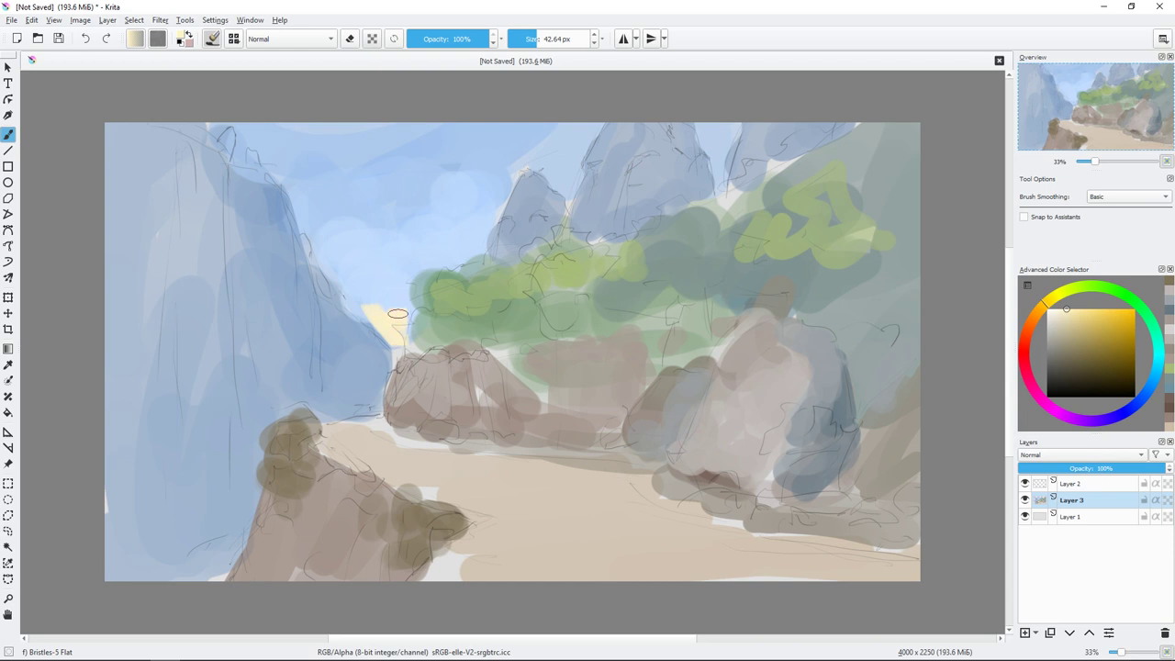
- Using Bristles-2 Flat Rough at about 163 px, paint pale cream glow along the mountain edge
right_click(433, 224)
click(404, 276)
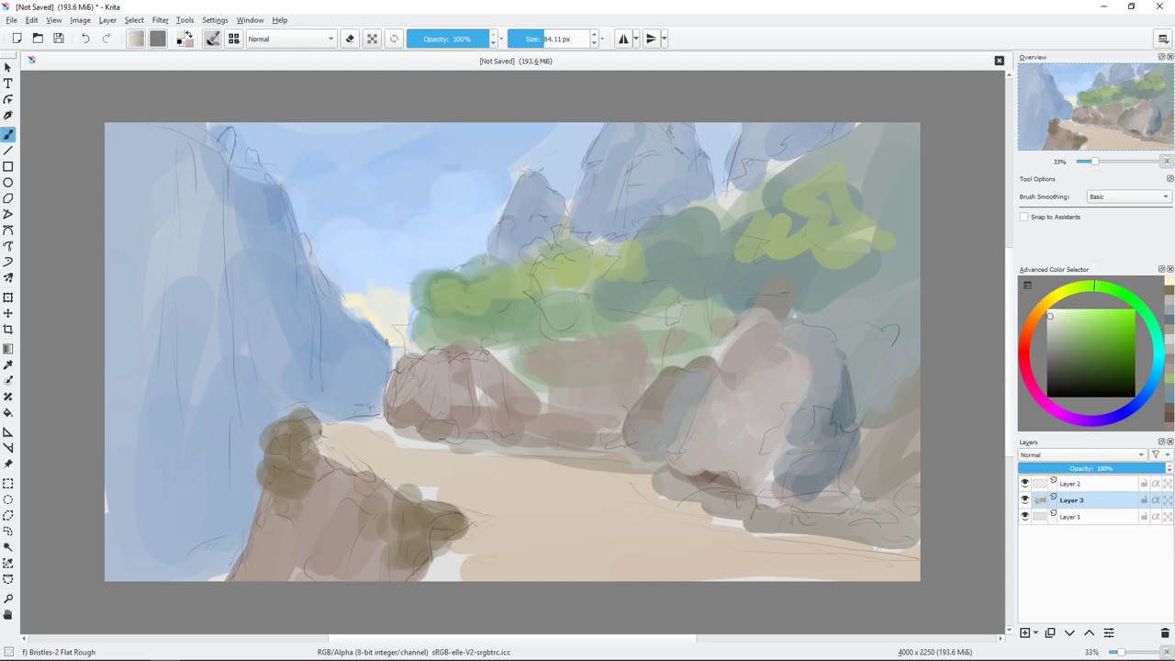
drag(386, 349, 448, 251)
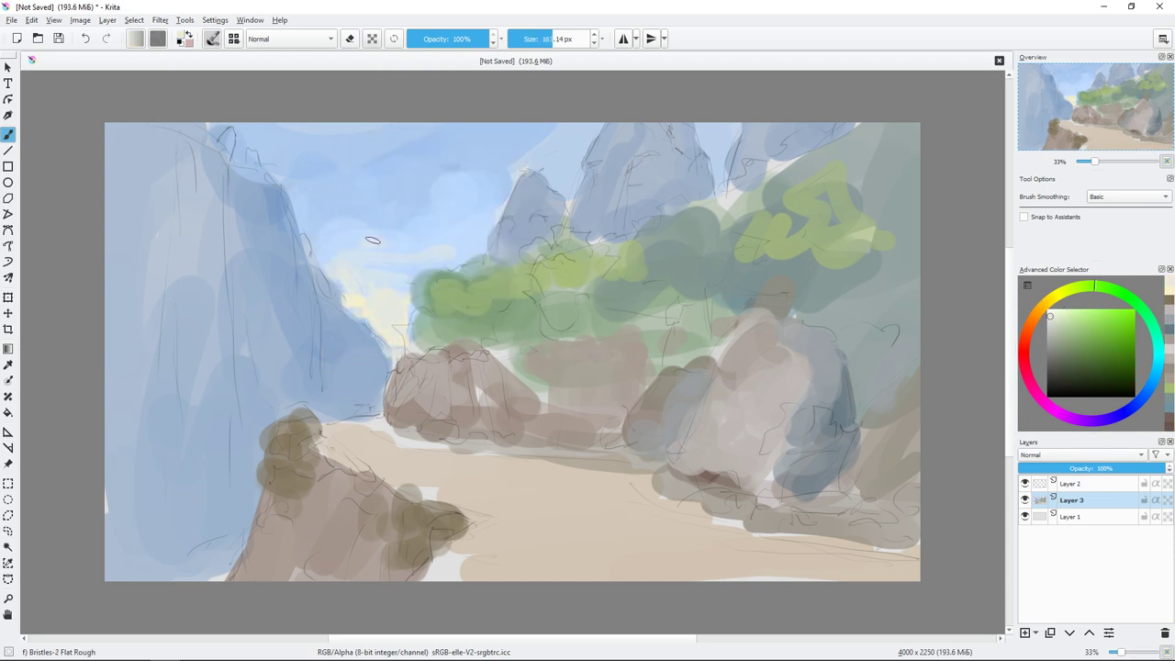
drag(322, 237, 362, 284)
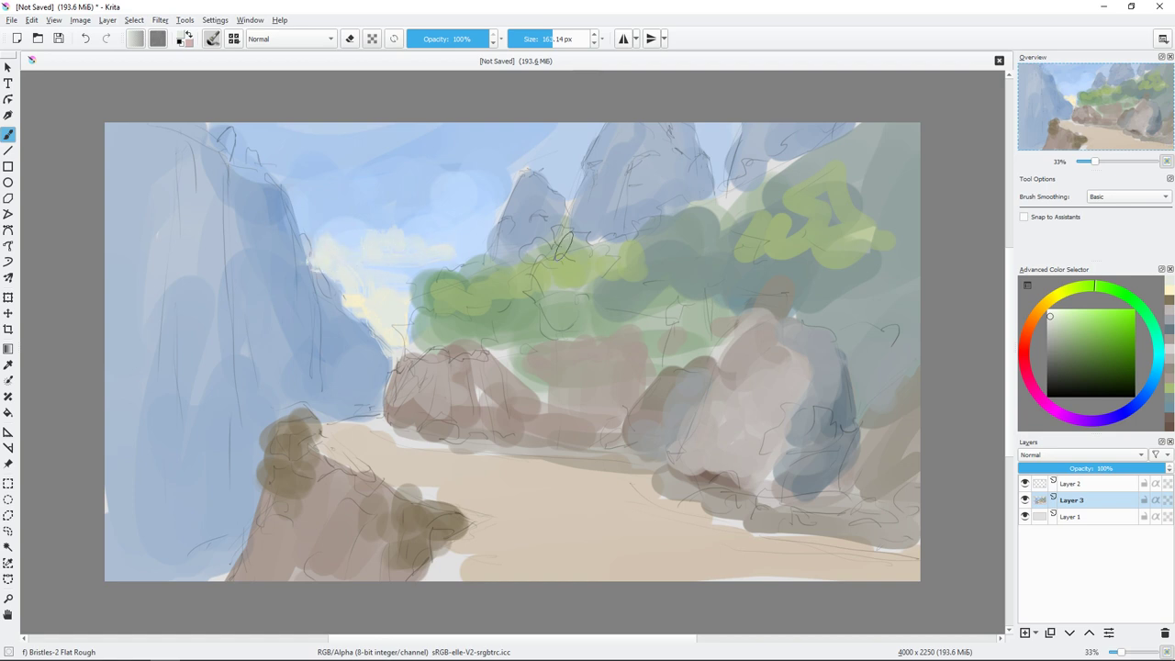
drag(569, 241, 542, 225)
- Trace dark blue-grey lines along the path edge and a diagonal on the right rock
click(1138, 401)
click(1068, 354)
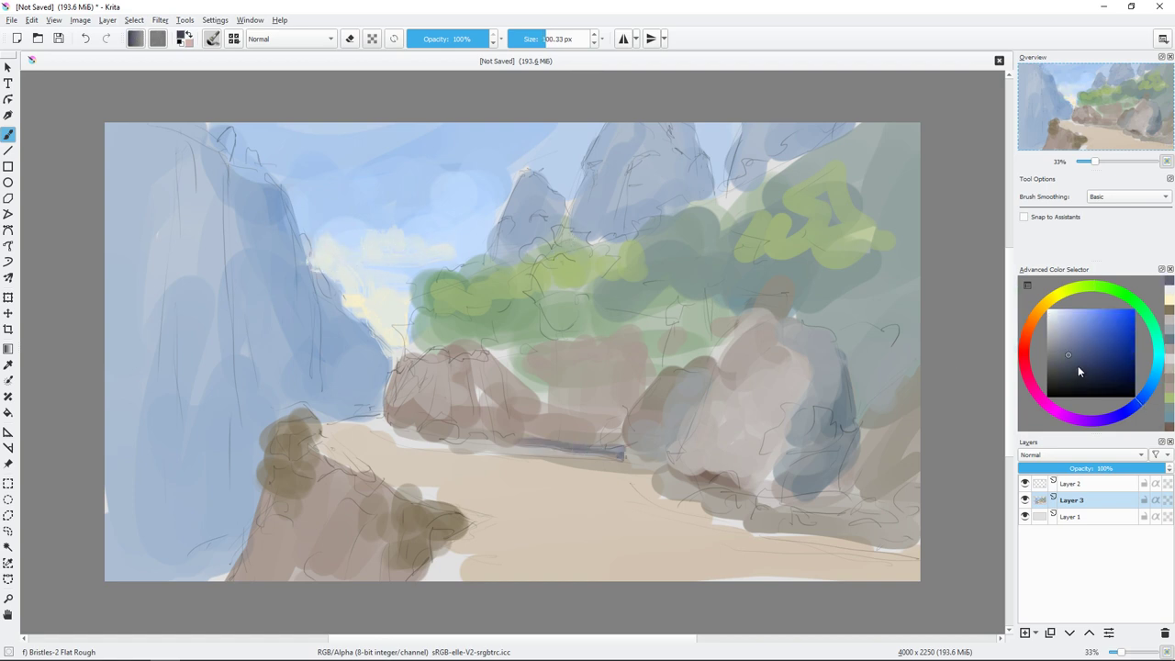
drag(626, 450, 918, 522)
drag(470, 440, 542, 444)
drag(395, 426, 510, 431)
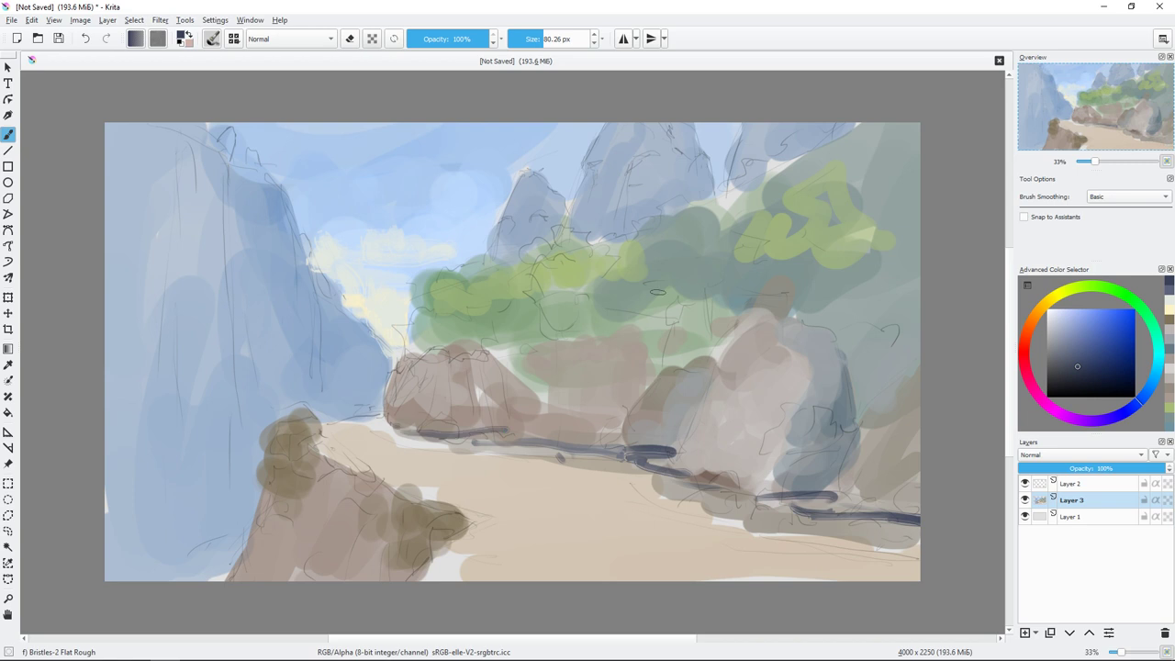
drag(865, 401, 826, 500)
- With a smaller brush, darken the right rock crevices and bottom-right rocks in blue-grey
key(bracketleft)
key(bracketleft)
key(bracketleft)
ctrl+click(847, 429)
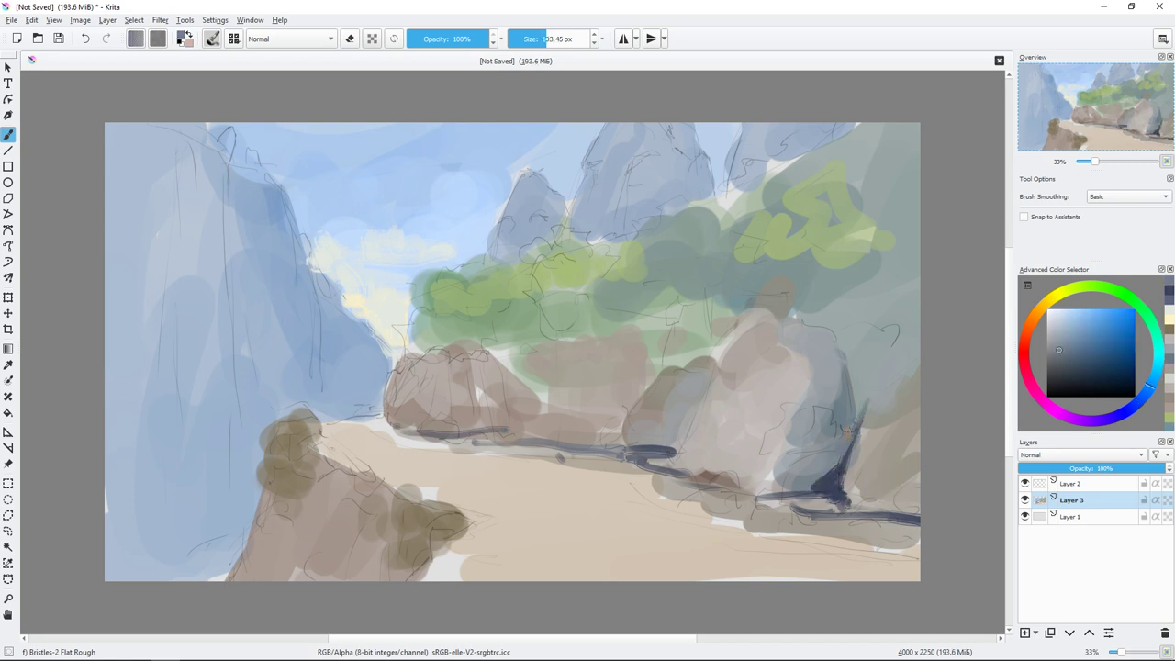
ctrl+click(874, 496)
mouse_move(854, 432)
mouse_down()
mouse_move(775, 461)
mouse_move(895, 360)
mouse_up()
drag(846, 503, 918, 539)
- Switch to Dry Textured Creases and add dark green texture to the left trees
right_click(611, 286)
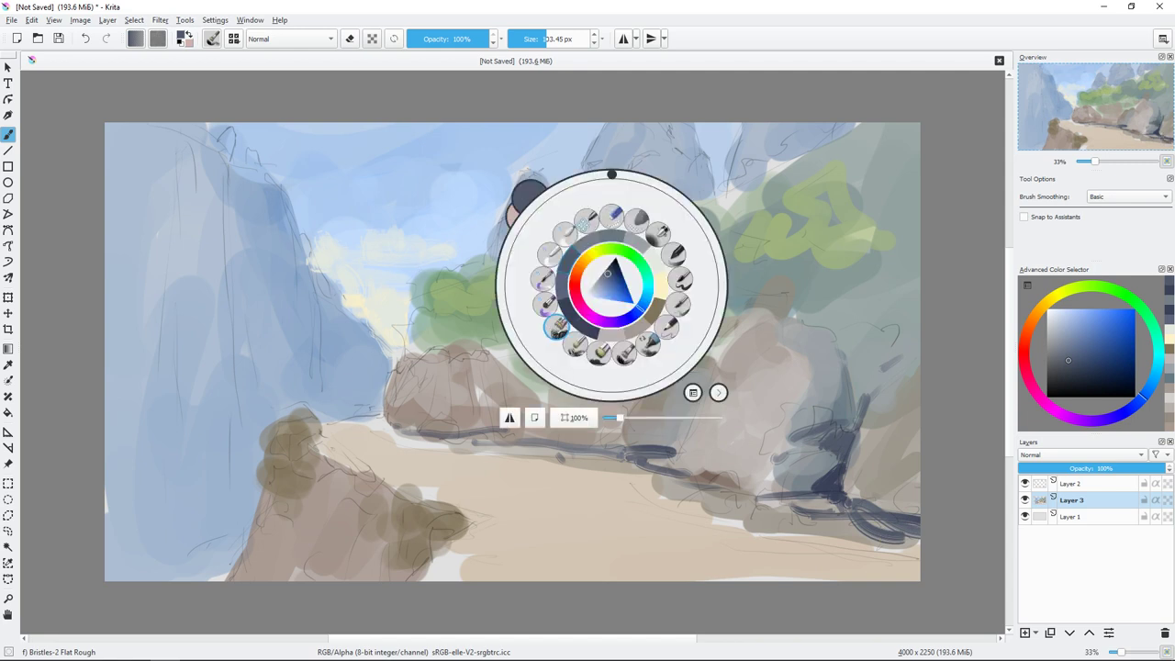
click(553, 326)
ctrl+click(400, 271)
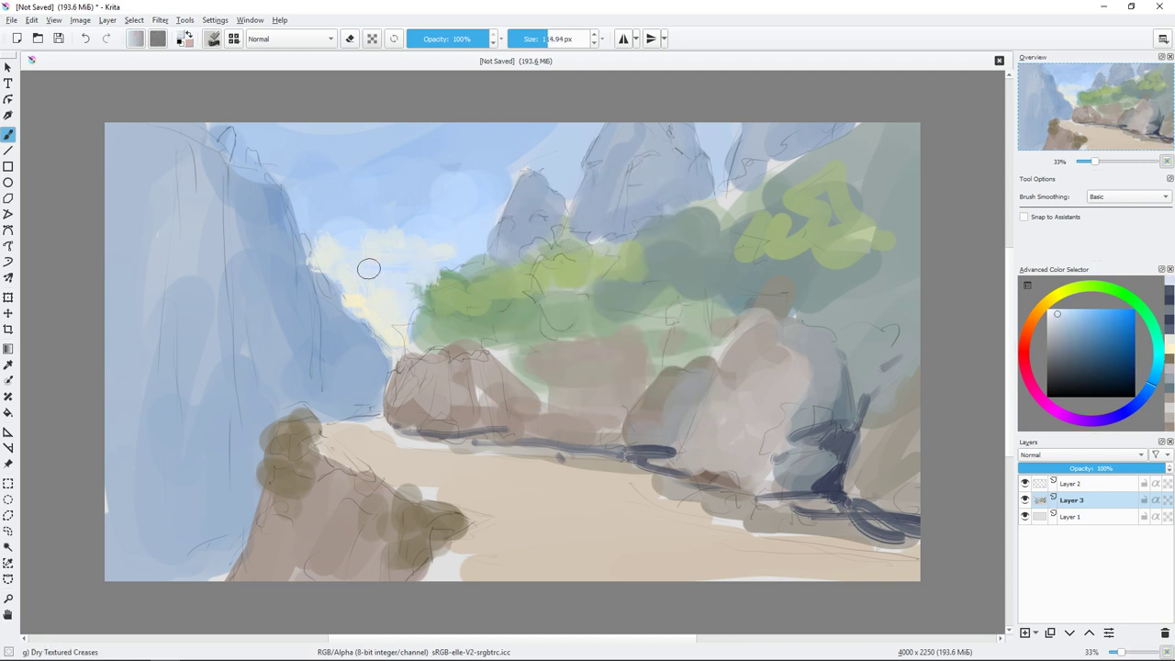
ctrl+click(486, 279)
mouse_move(439, 303)
mouse_down()
mouse_move(424, 280)
mouse_move(466, 271)
mouse_move(432, 334)
mouse_move(564, 307)
mouse_up()
ctrl+click(476, 271)
- Dab dark teal and lighter teal foliage texture across the central and right trees
click(1076, 371)
mouse_move(633, 275)
mouse_down()
mouse_move(624, 316)
mouse_move(674, 294)
mouse_up()
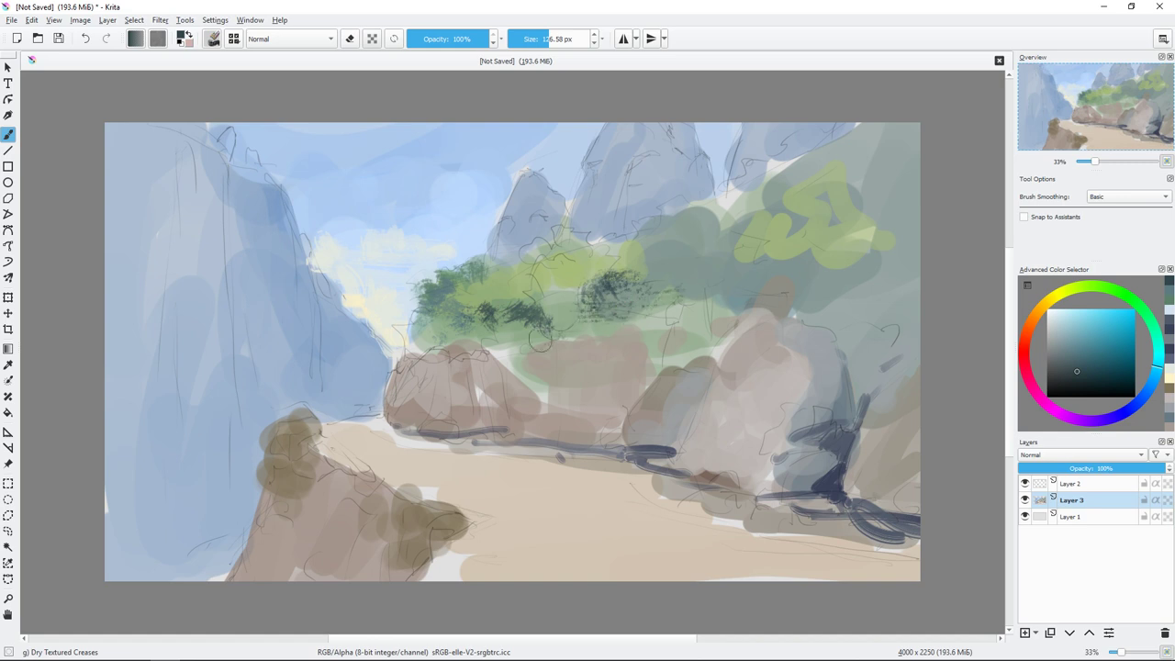
mouse_move(495, 344)
mouse_down()
mouse_move(633, 292)
mouse_move(551, 303)
mouse_up()
ctrl+click(638, 268)
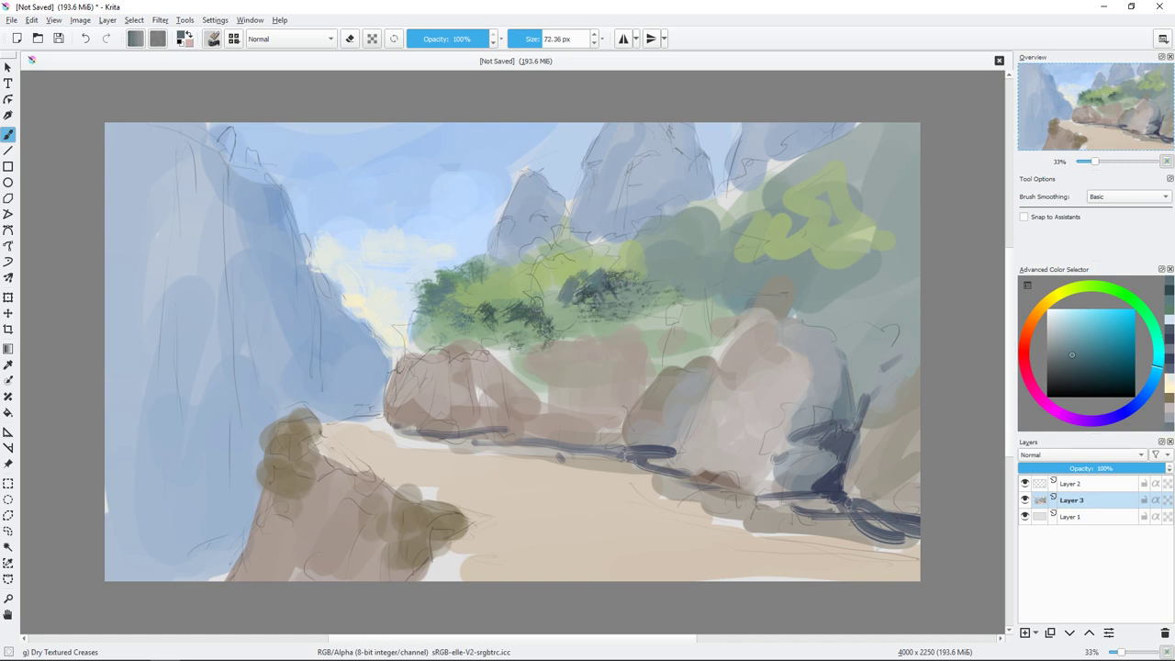
mouse_move(624, 256)
mouse_down()
mouse_move(624, 321)
mouse_move(702, 298)
mouse_move(769, 231)
mouse_up()
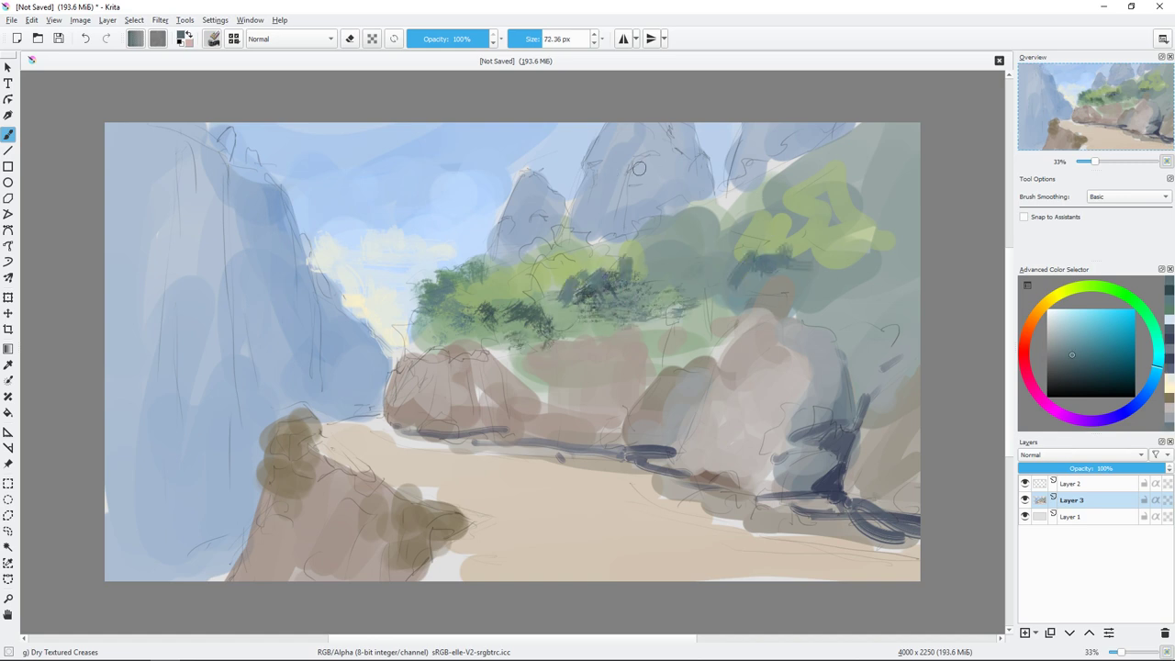
- Paint warm peach highlights on the tall peak and the small left peak
ctrl+click(614, 126)
click(1037, 311)
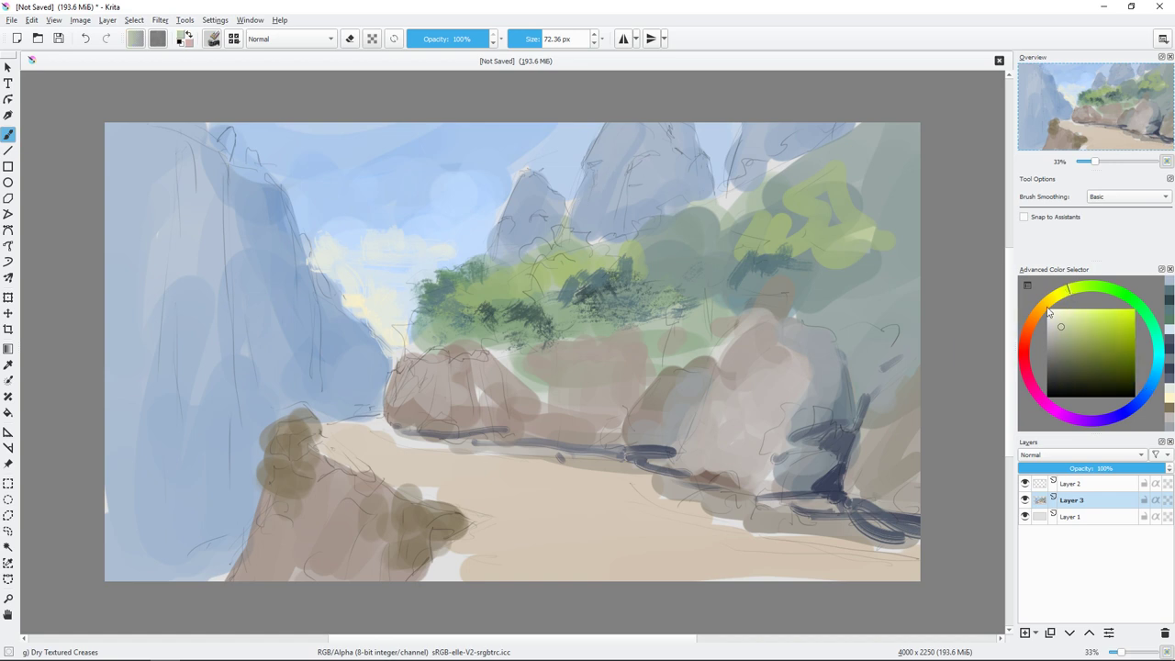
mouse_move(606, 130)
mouse_down()
mouse_move(590, 234)
mouse_move(656, 147)
mouse_up()
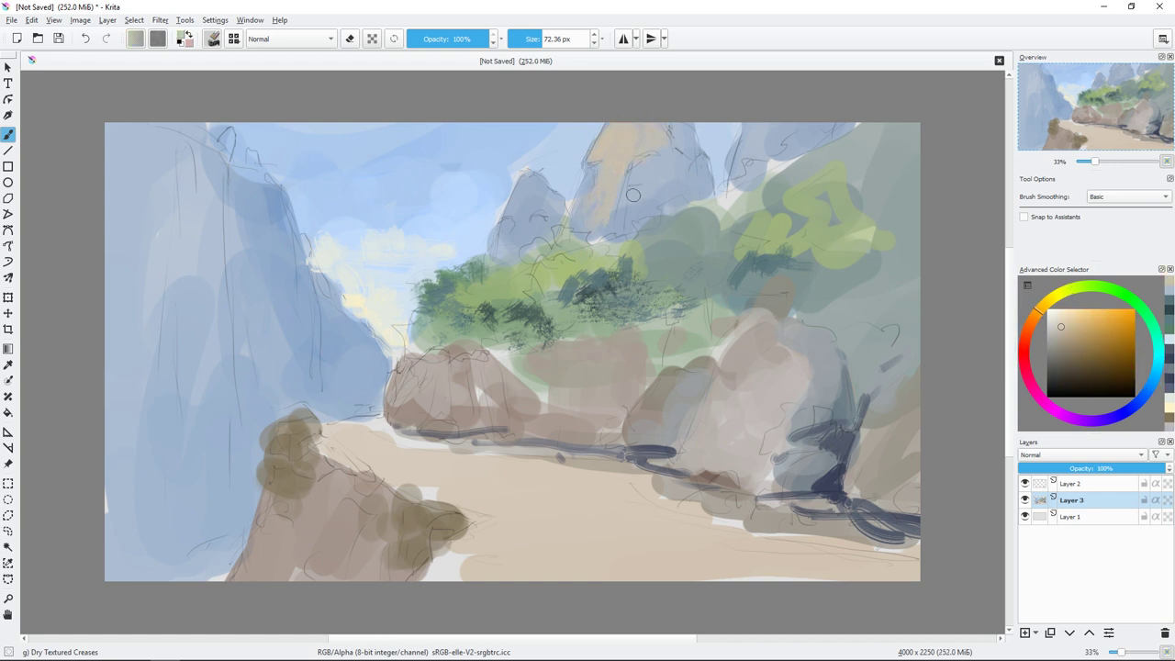
drag(647, 192, 604, 234)
drag(526, 183, 511, 250)
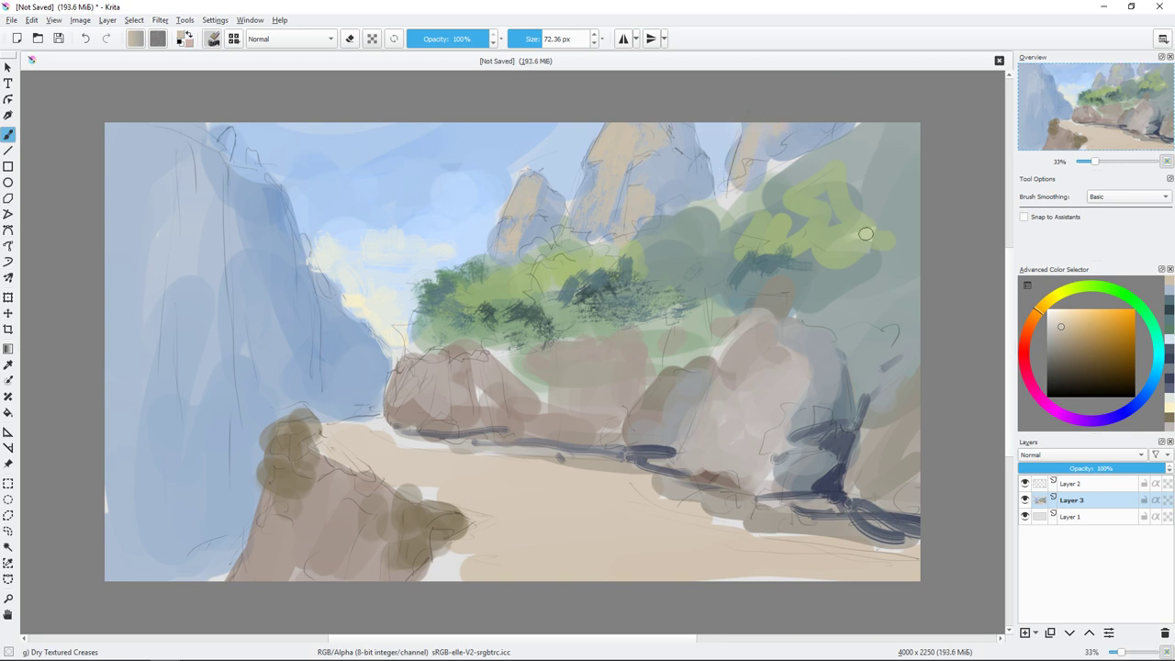
- Add blue strokes along the top and edge of the left mountain
ctrl+click(278, 222)
drag(248, 146, 240, 174)
mouse_move(225, 129)
mouse_down()
mouse_move(257, 188)
mouse_move(240, 183)
mouse_up()
drag(311, 262, 329, 301)
- Paint a greyer blue stroke and long pale streaks down the left cliff
ctrl+click(241, 194)
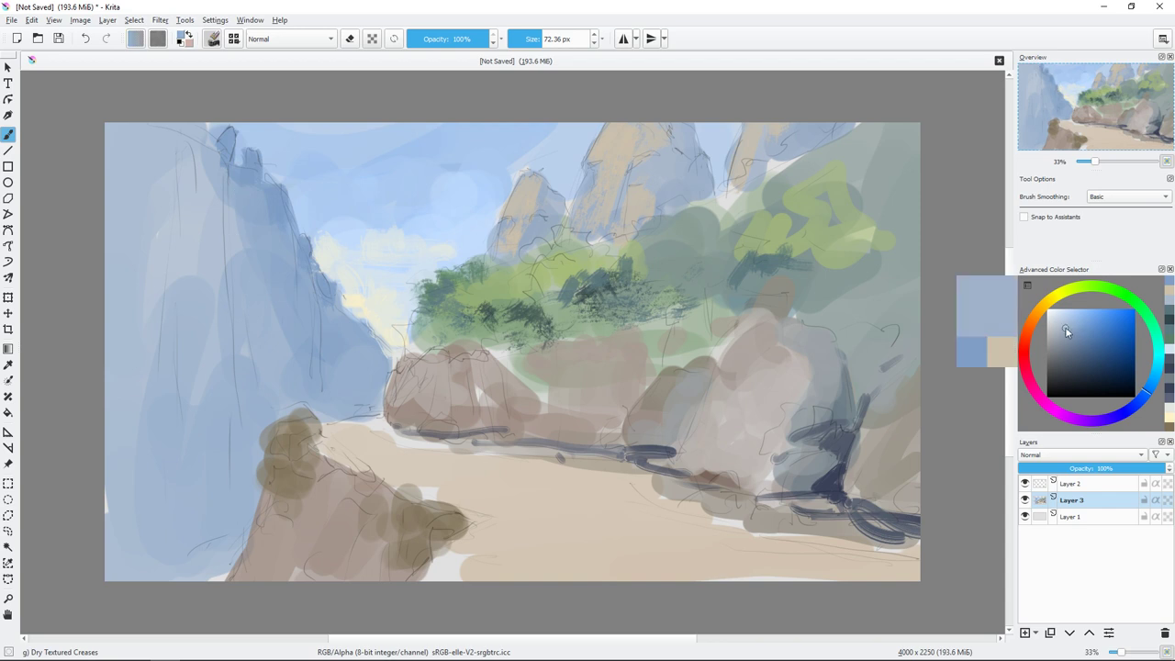
drag(215, 151, 217, 292)
ctrl+click(234, 234)
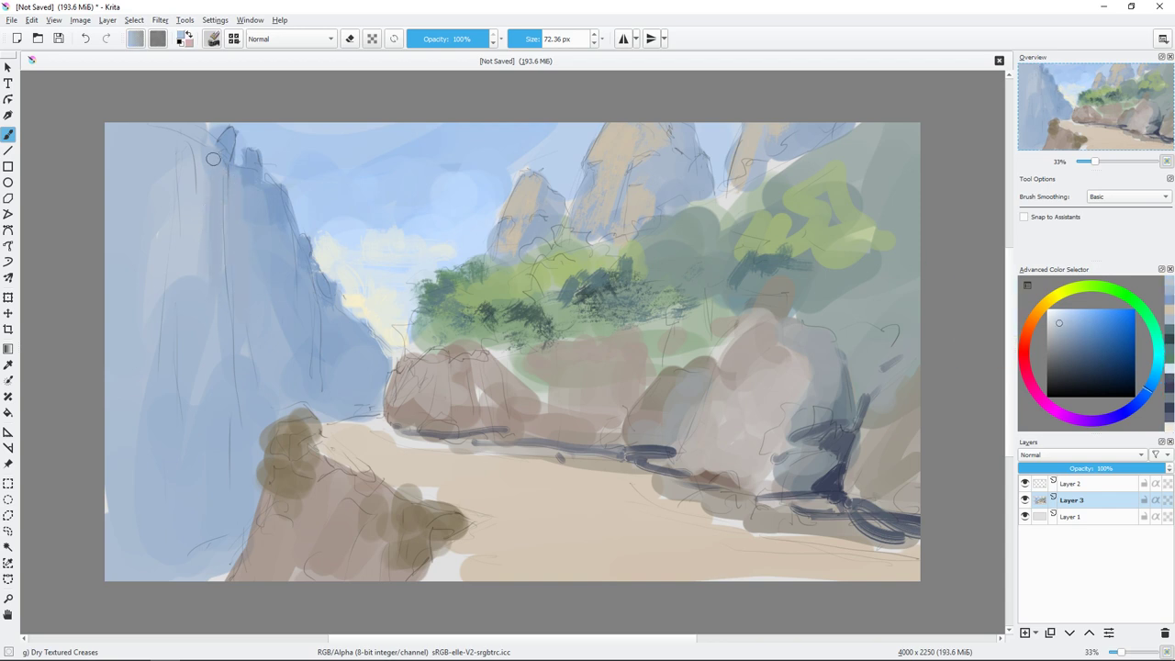
drag(220, 154, 220, 578)
- Paint narrow and wide pale blue waterfall streams down the cliff
ctrl+click(316, 329)
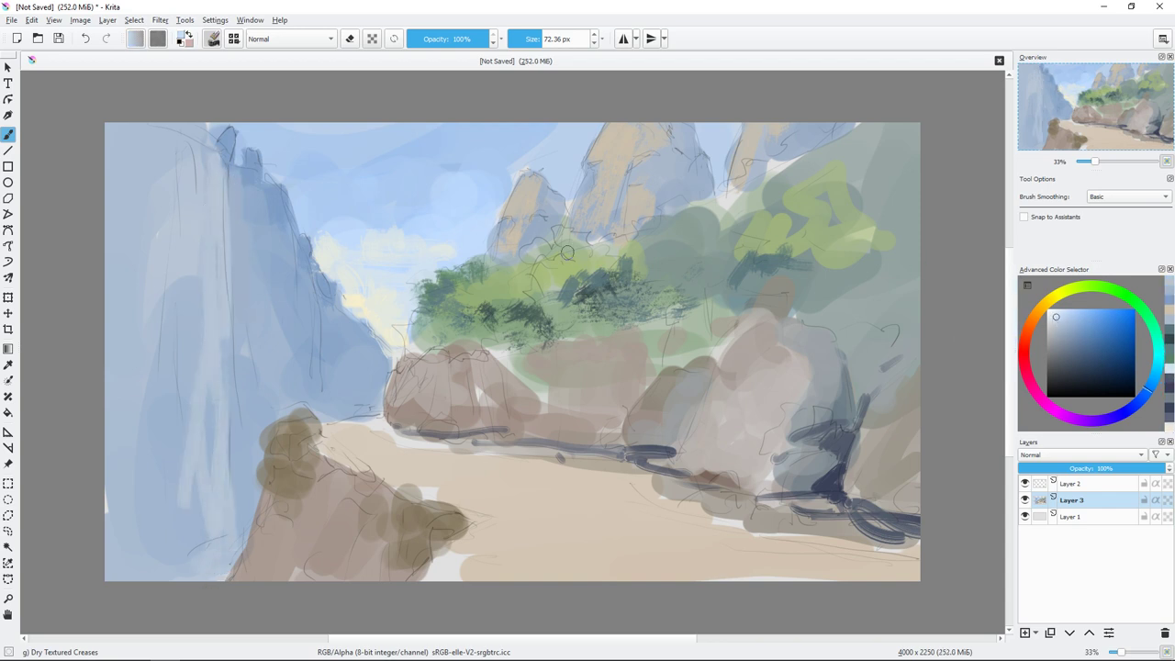
key(bracketleft)
key(bracketleft)
key(bracketleft)
drag(217, 154, 211, 404)
key(bracketright)
key(bracketright)
key(bracketright)
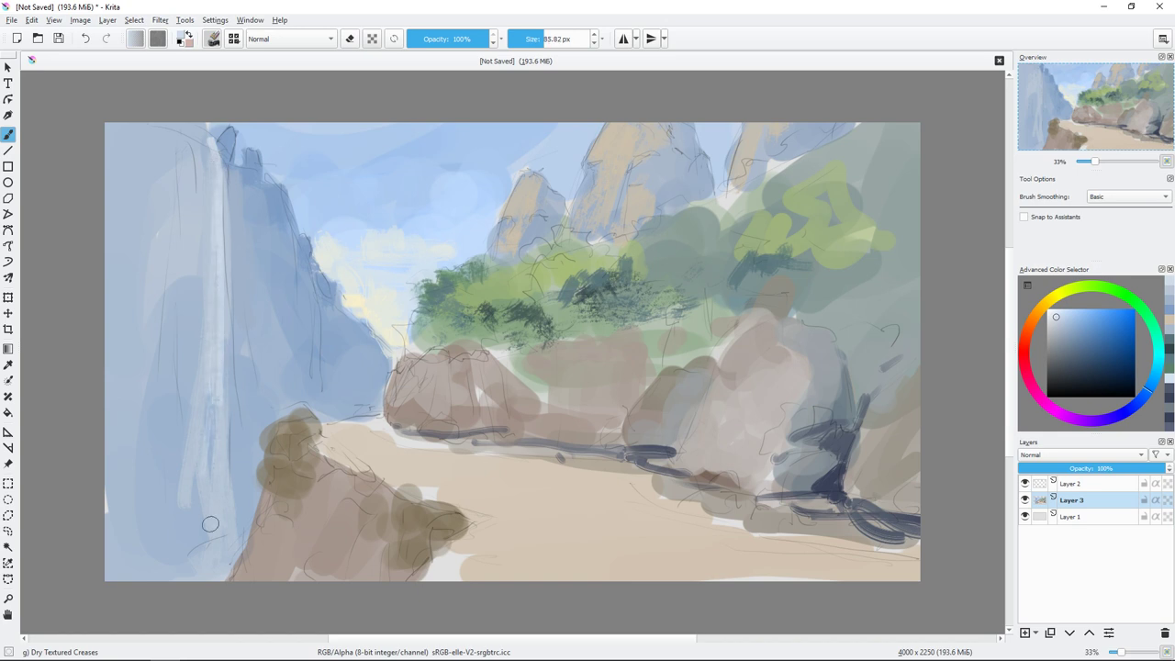
drag(184, 128, 195, 491)
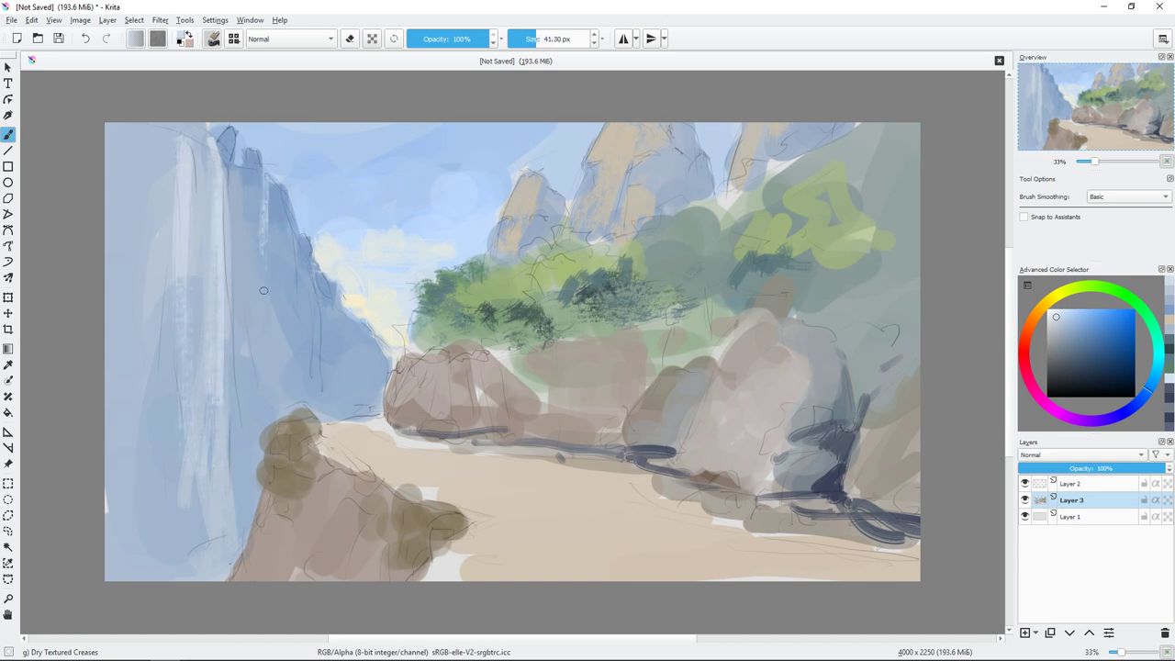
- At about 160 px, paint light blue mist and white spray at the waterfall base
ctrl+click(237, 158)
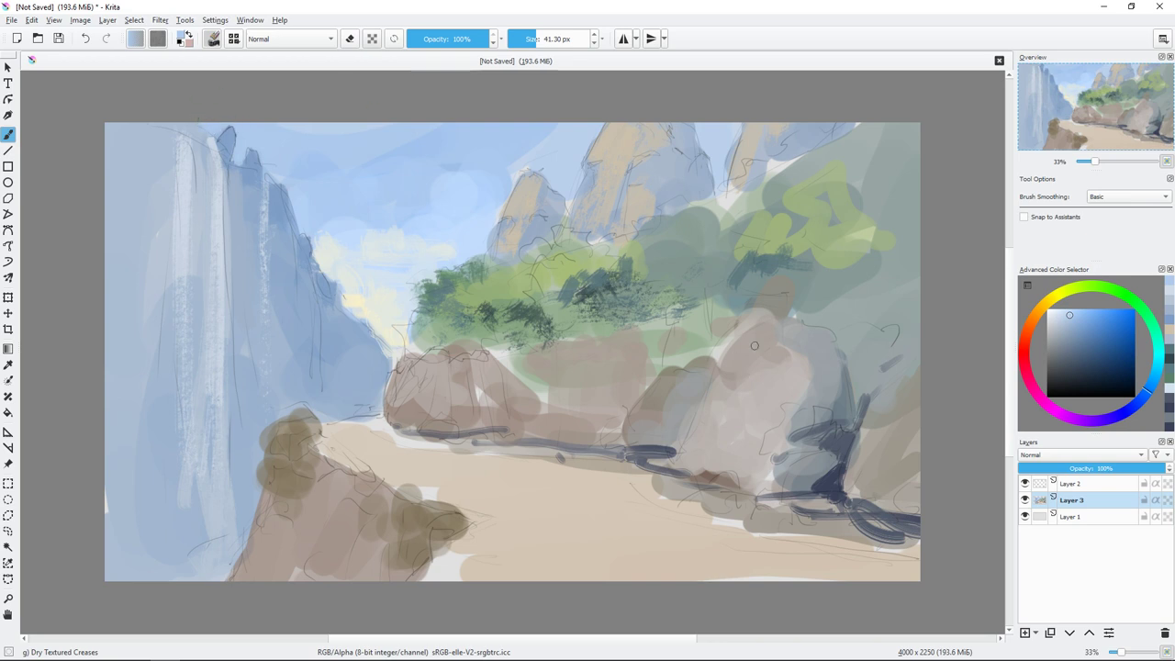
drag(220, 514, 276, 514)
ctrl+click(245, 470)
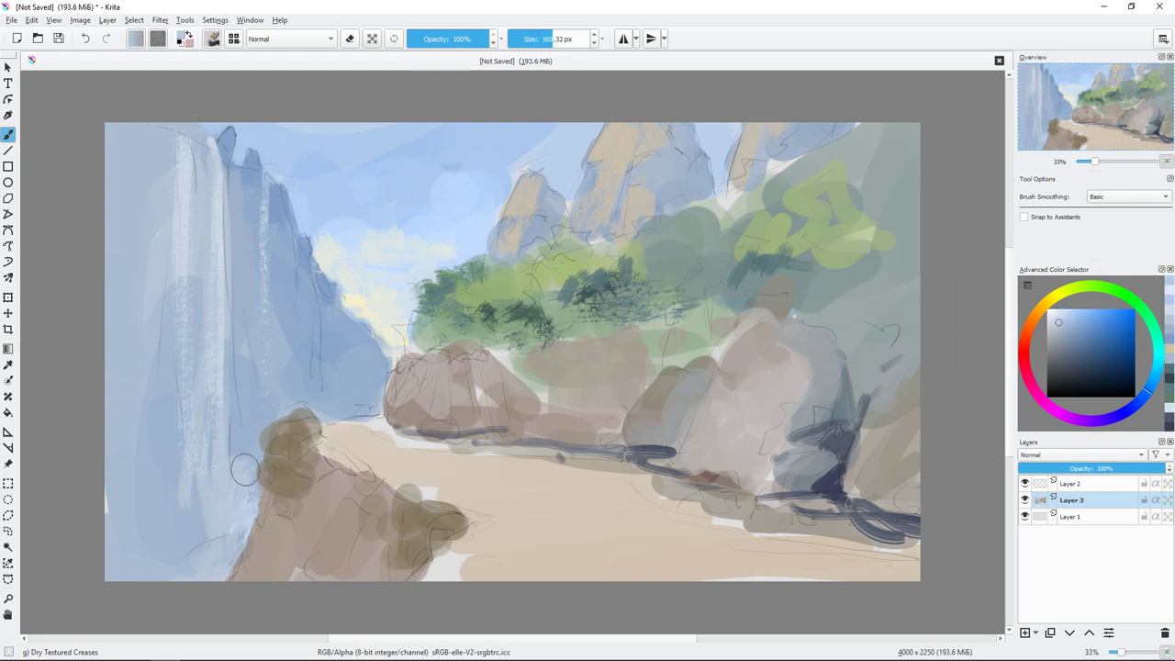
mouse_move(245, 470)
mouse_down()
mouse_move(210, 550)
mouse_move(116, 533)
mouse_move(178, 456)
mouse_move(223, 551)
mouse_up()
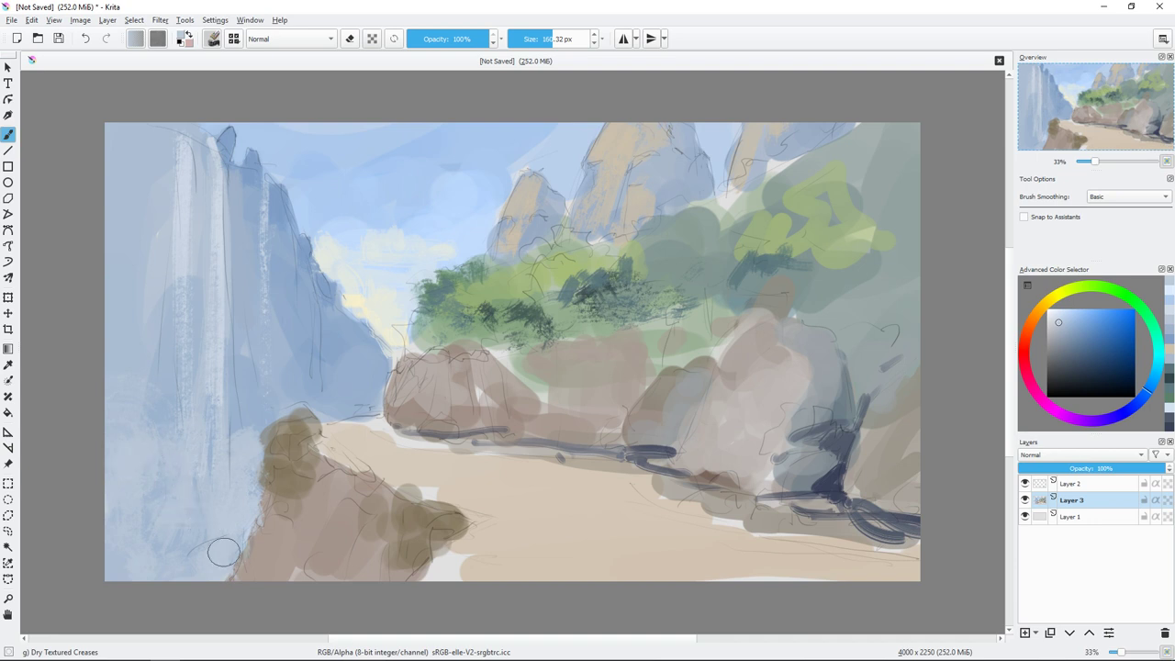
ctrl+click(175, 459)
mouse_move(175, 459)
mouse_down()
mouse_move(210, 448)
mouse_move(177, 571)
mouse_up()
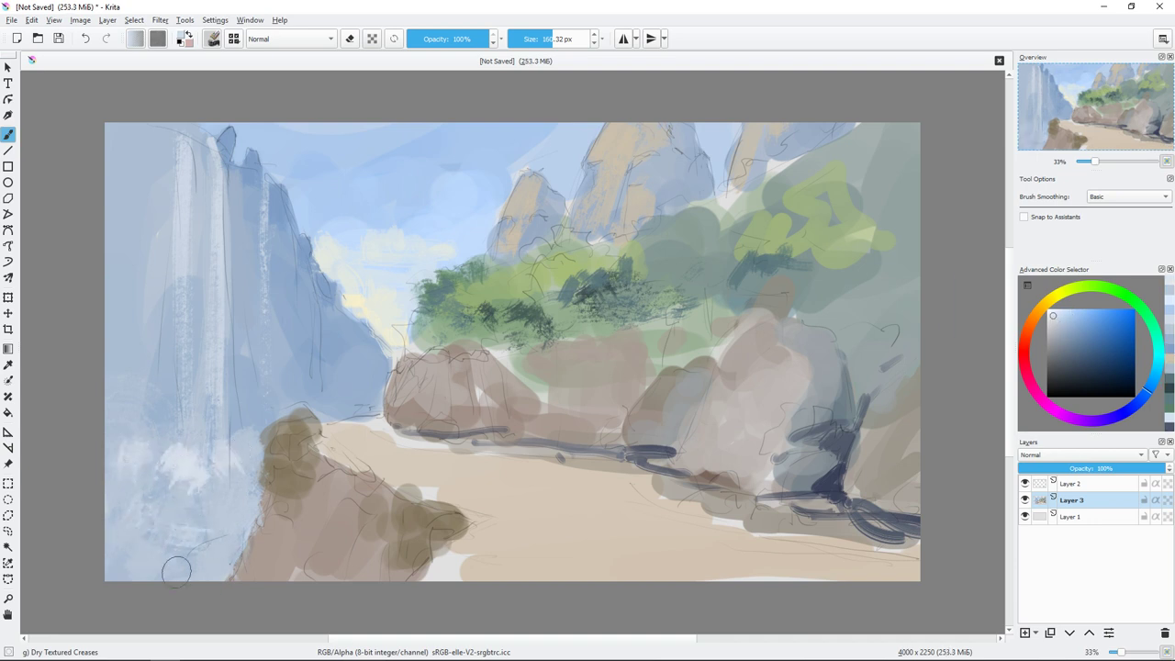
- Resize the brush to about 84 px and dab white speckled spray at the waterfall base
drag(213, 403, 158, 403)
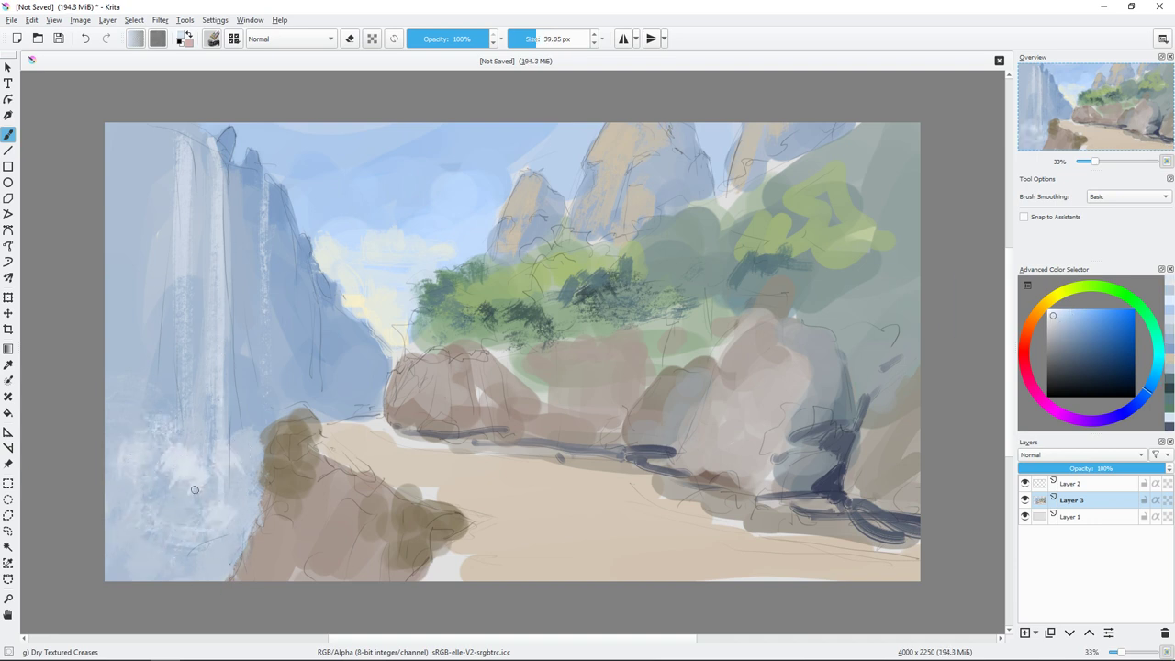
drag(194, 490, 278, 485)
drag(178, 446, 108, 422)
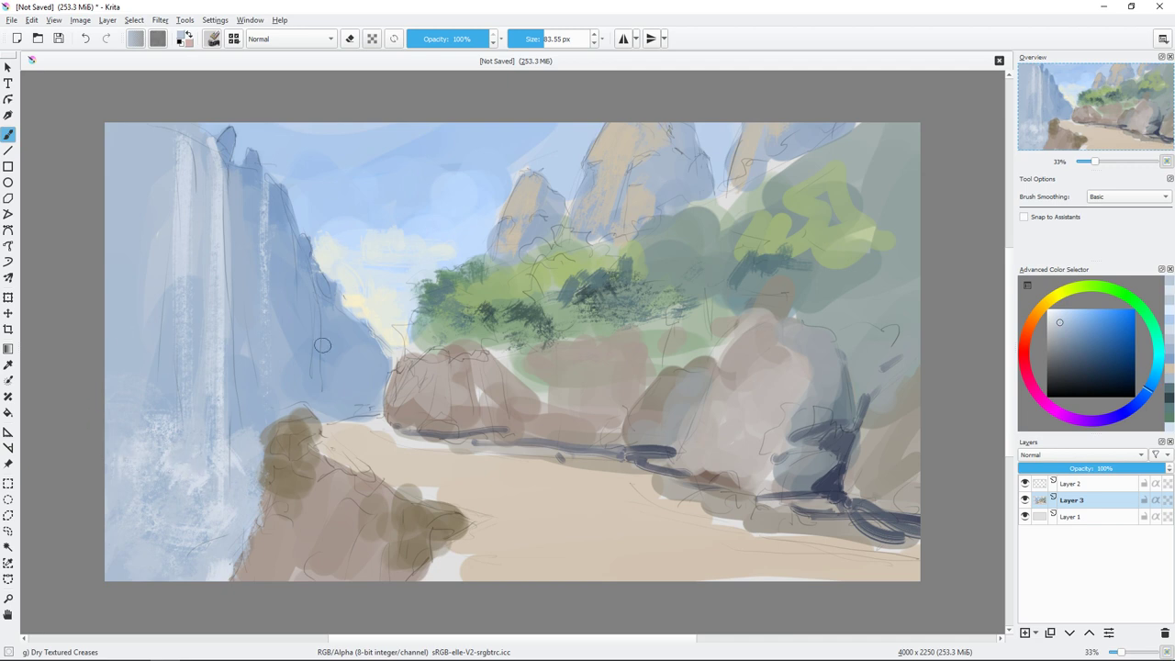
ctrl+click(337, 458)
click(1083, 355)
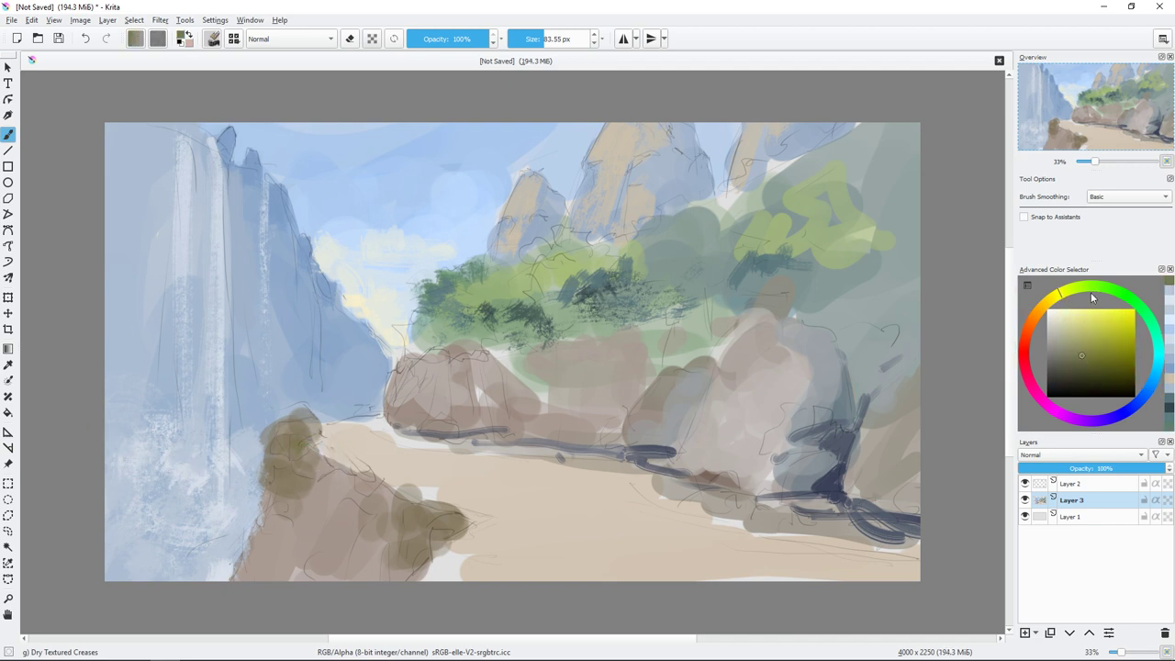
- Dab blue on the lower-left rock, shadow the left trees, and add peach and orange accents
click(1153, 377)
drag(303, 442, 288, 455)
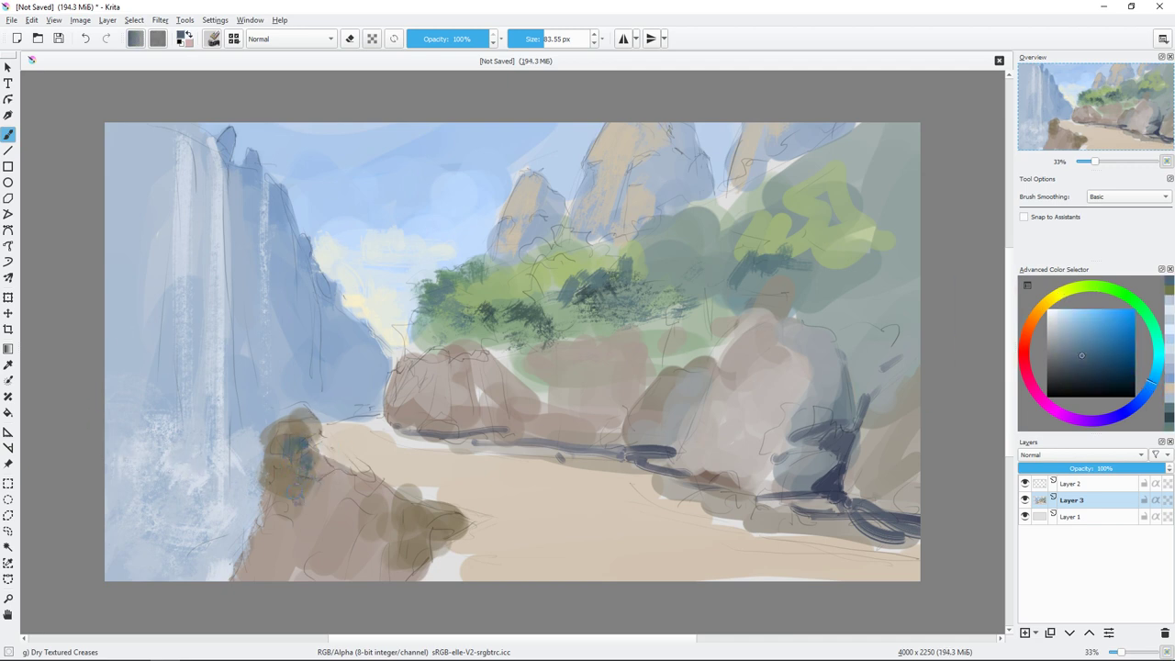
mouse_move(464, 344)
mouse_down()
mouse_move(432, 330)
mouse_move(496, 354)
mouse_up()
ctrl+click(589, 363)
mouse_move(423, 344)
mouse_down()
mouse_move(458, 345)
mouse_move(476, 308)
mouse_move(468, 327)
mouse_move(414, 339)
mouse_move(424, 354)
mouse_up()
ctrl+click(770, 307)
click(455, 326)
ctrl+click(454, 341)
- Paint a greyish-teal trunk below the left tree with dark shadow beneath it
ctrl+click(415, 365)
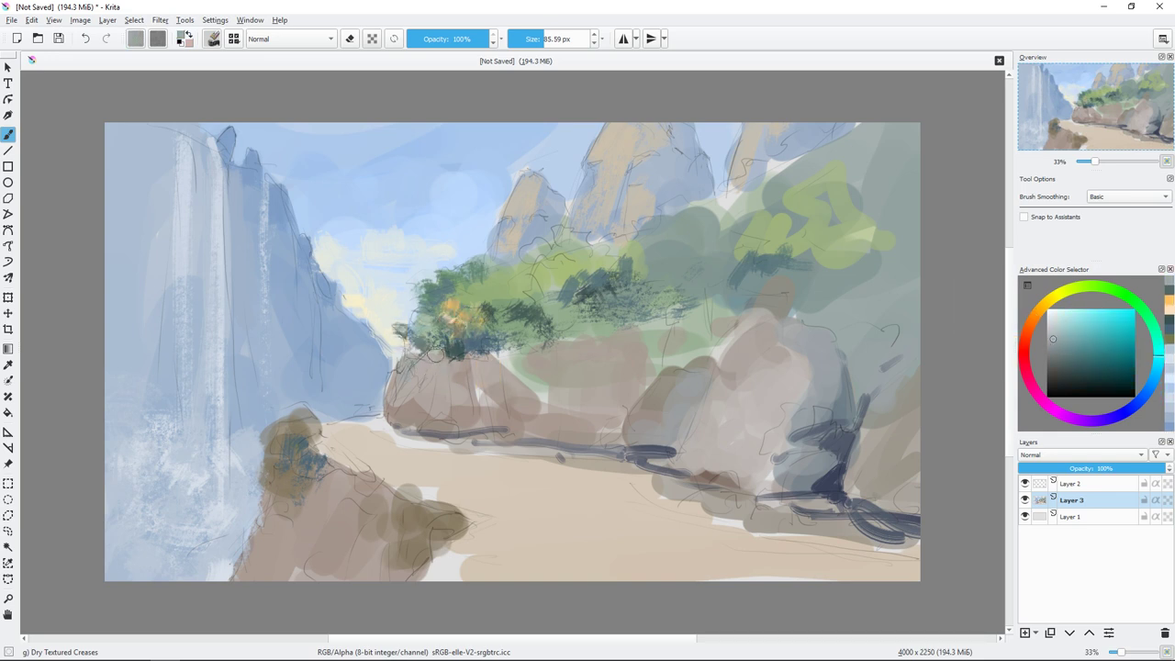
mouse_move(464, 363)
mouse_down()
mouse_move(470, 422)
mouse_move(482, 424)
mouse_move(464, 440)
mouse_move(385, 433)
mouse_up()
ctrl+click(500, 419)
ctrl+click(457, 432)
- Brush a saturated orange-beige stroke of warm light across the path
ctrl+click(481, 457)
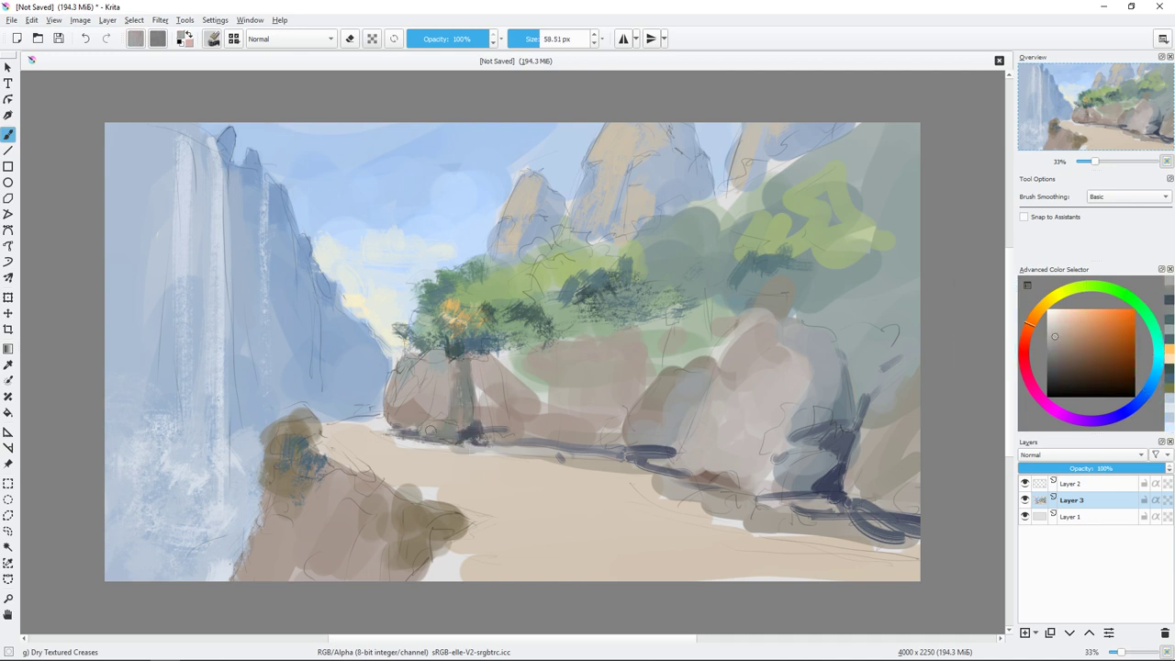
ctrl+click(477, 459)
drag(404, 437, 321, 439)
- Brush light orange strokes across the sandy path with a brush of about 59 px
ctrl+click(459, 464)
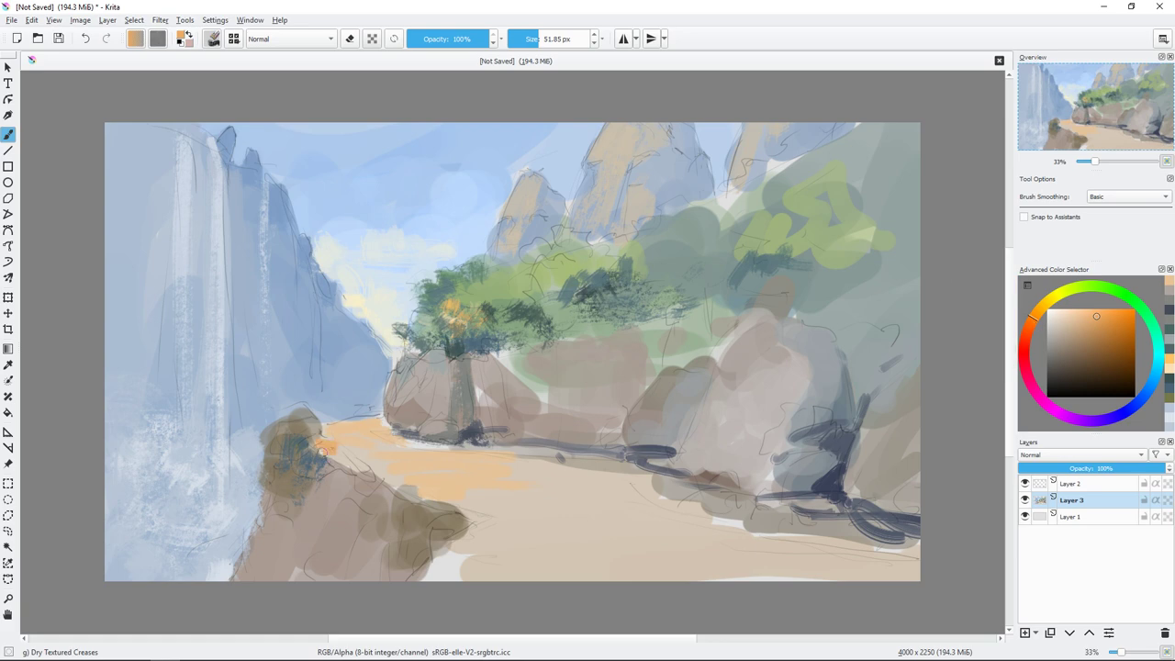
click(1077, 324)
key(bracketright)
drag(613, 463, 464, 509)
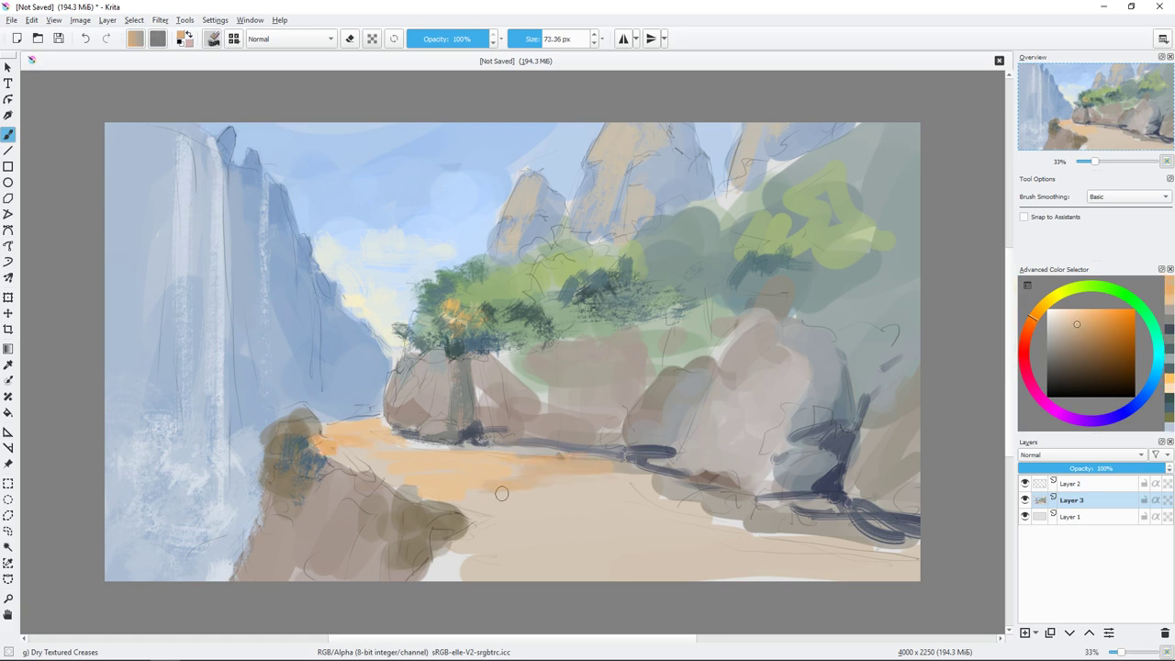
mouse_move(615, 536)
mouse_down()
mouse_move(481, 569)
mouse_move(861, 575)
mouse_up()
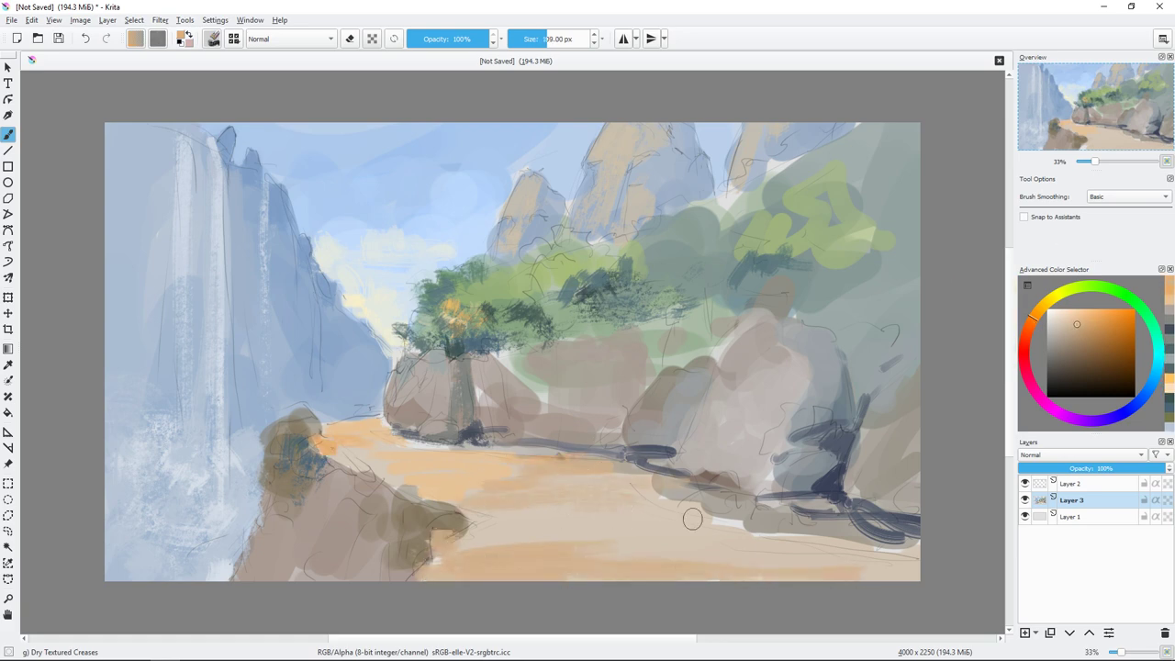
drag(692, 518, 922, 510)
- Add greyer beige strokes over the foreground path and dab warm light on the central boulder
click(1066, 346)
drag(725, 531, 904, 528)
key(bracketleft)
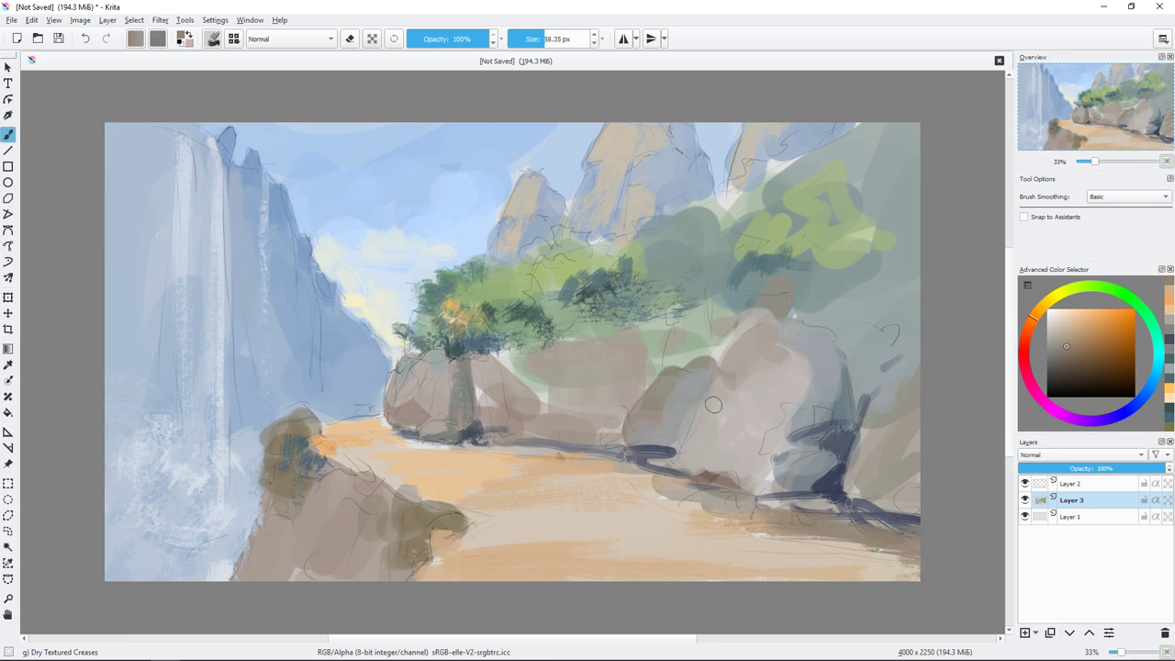
click(1050, 332)
mouse_move(721, 378)
mouse_down()
mouse_move(690, 433)
mouse_move(734, 437)
mouse_move(748, 341)
mouse_move(754, 389)
mouse_up()
- Paint a strong orange glow on the right boulder with a brush of about 67 px
click(1068, 334)
key(bracketright)
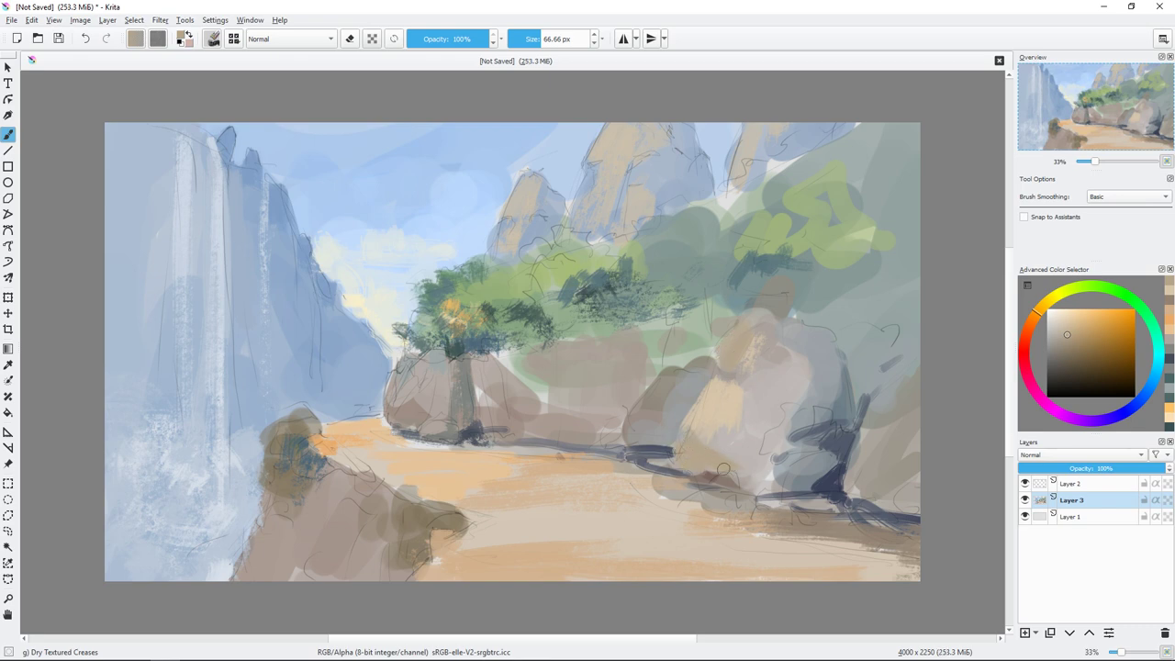
click(1082, 315)
click(1028, 325)
mouse_move(765, 452)
mouse_down()
mouse_move(751, 465)
mouse_move(721, 428)
mouse_move(726, 412)
mouse_up()
- Add light beige strokes along the right side of the path
ctrl+click(766, 464)
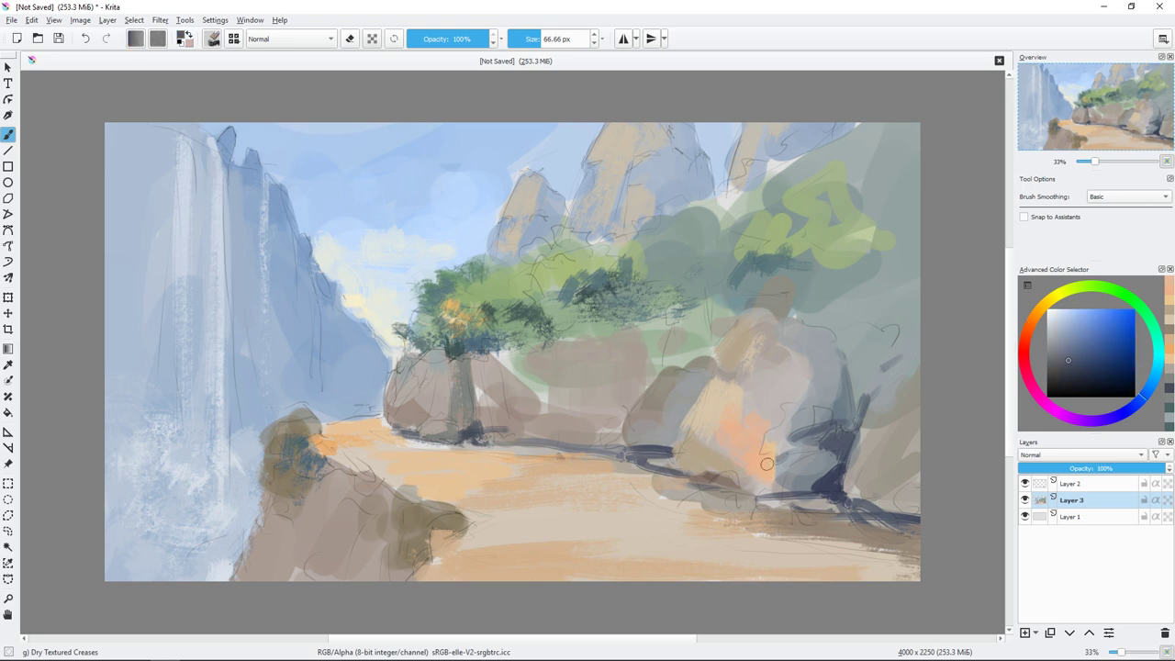
ctrl+click(836, 392)
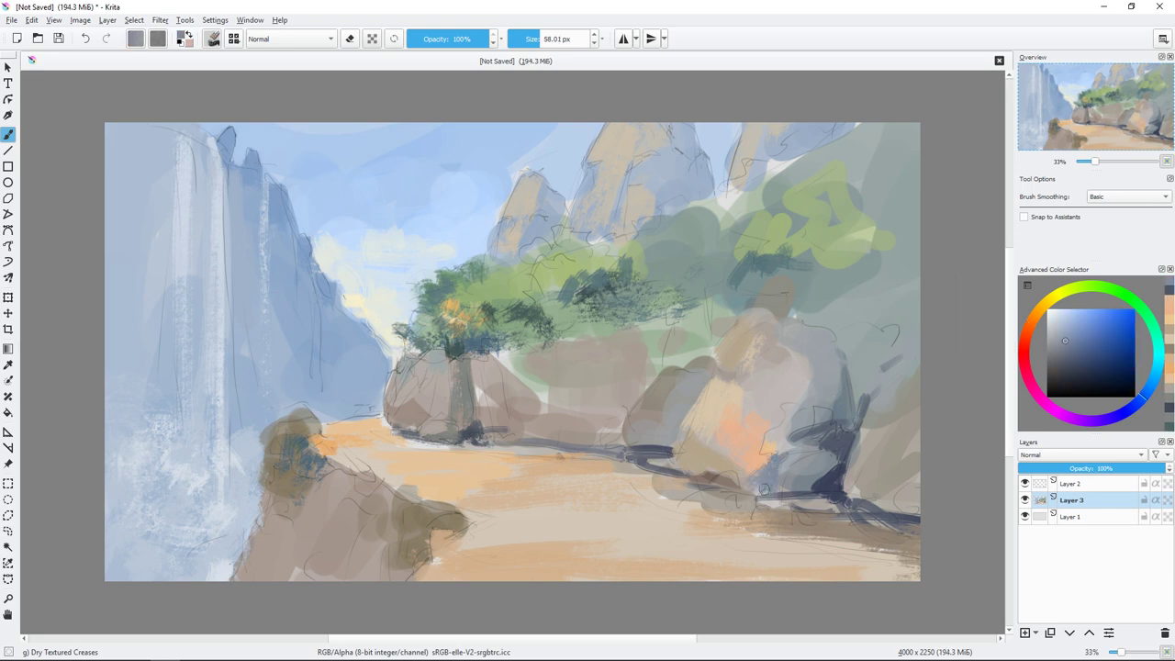
ctrl+click(743, 408)
mouse_move(773, 488)
mouse_down()
mouse_move(795, 454)
mouse_move(817, 459)
mouse_up()
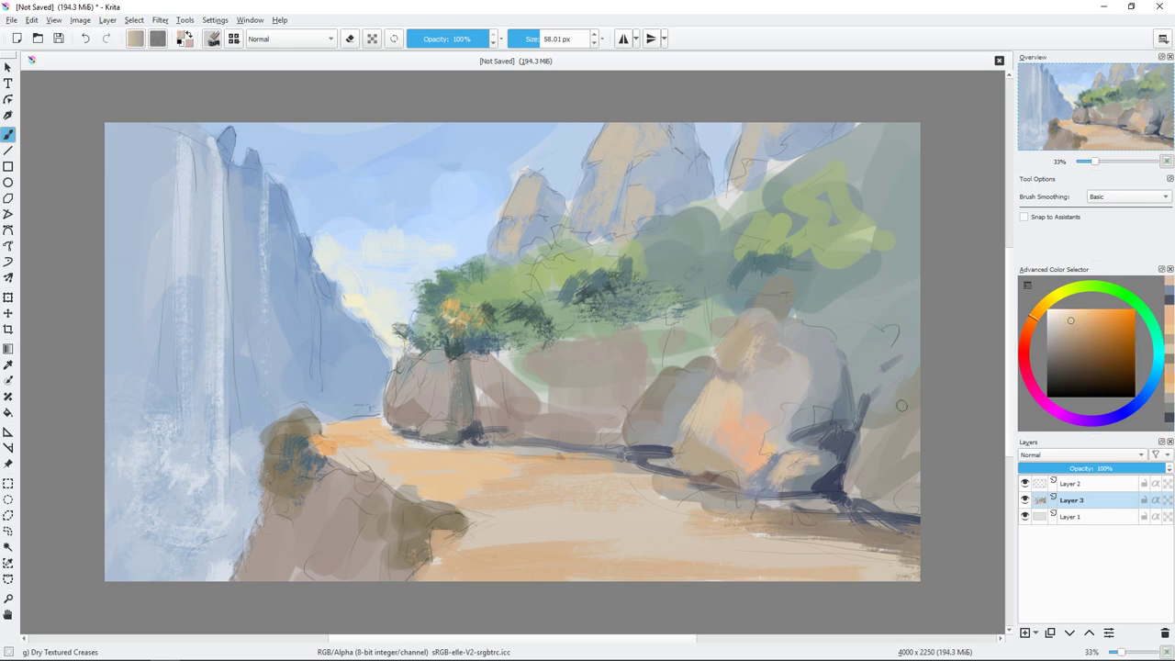
- Paint dark blue-grey foliage strokes on the right-hand tree
ctrl+click(675, 462)
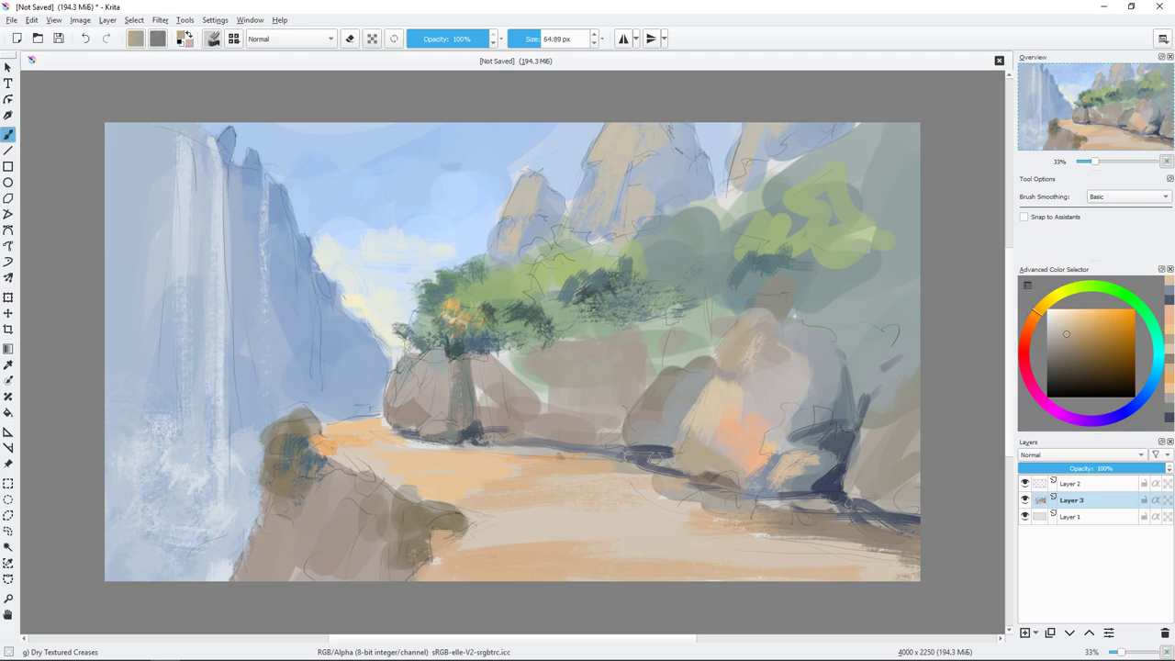
ctrl+click(903, 367)
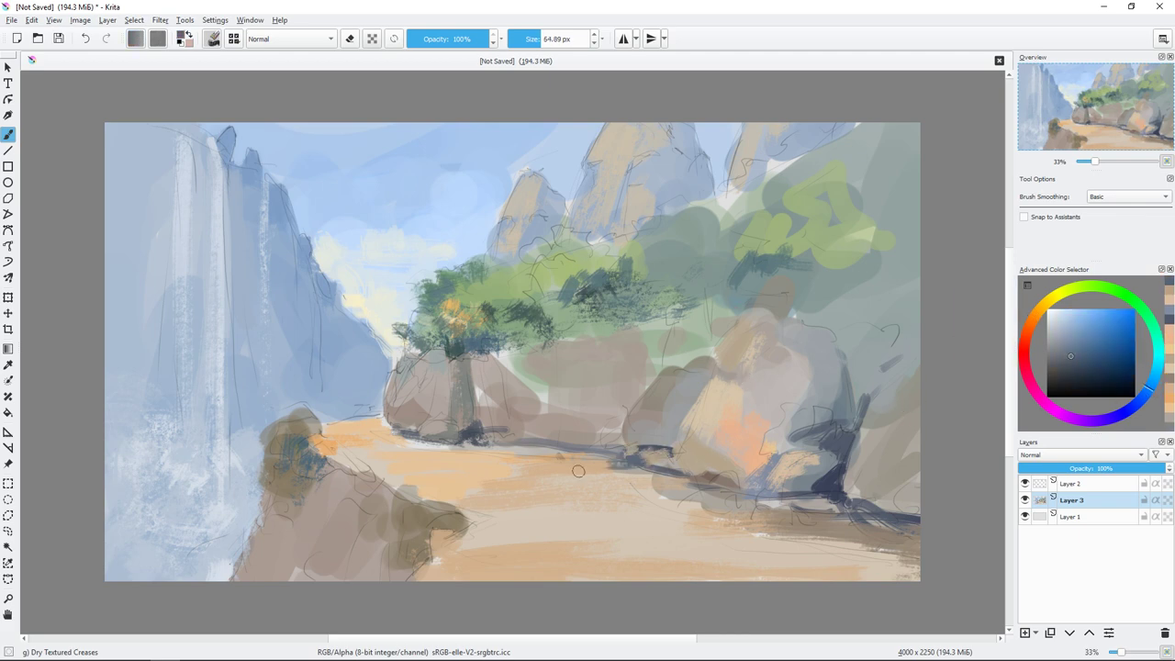
mouse_move(706, 288)
mouse_down()
mouse_move(674, 285)
mouse_move(725, 280)
mouse_move(688, 344)
mouse_move(718, 308)
mouse_move(669, 363)
mouse_up()
- Draw a dark brown line and a dark muted-blue stroke down the central rock
ctrl+click(670, 322)
ctrl+click(700, 341)
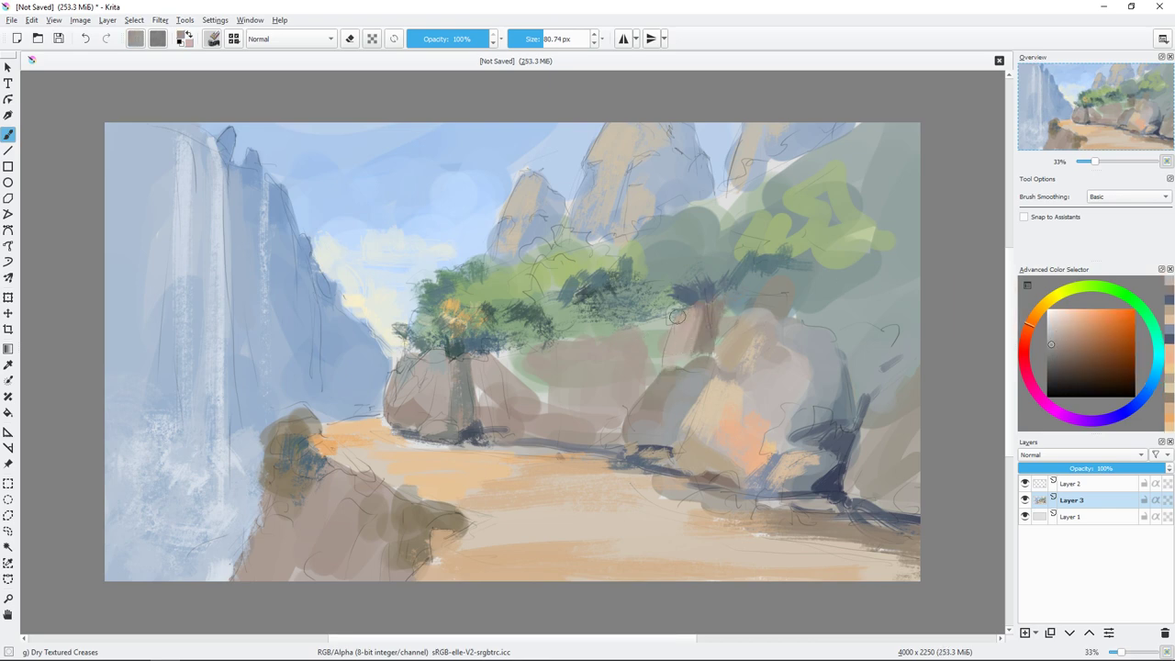
key(bracketleft)
key(bracketleft)
key(bracketleft)
ctrl+click(668, 327)
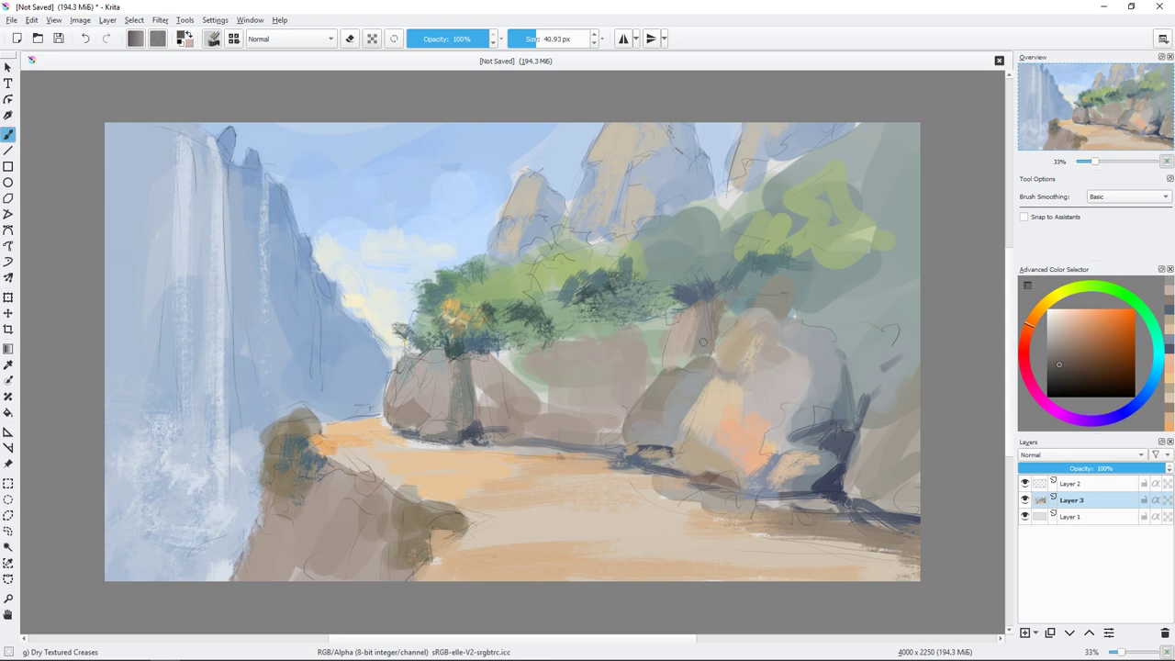
mouse_move(712, 348)
mouse_down()
mouse_move(668, 371)
mouse_move(736, 320)
mouse_move(709, 350)
mouse_move(709, 386)
mouse_up()
ctrl+click(723, 327)
key(bracketleft)
key(bracketleft)
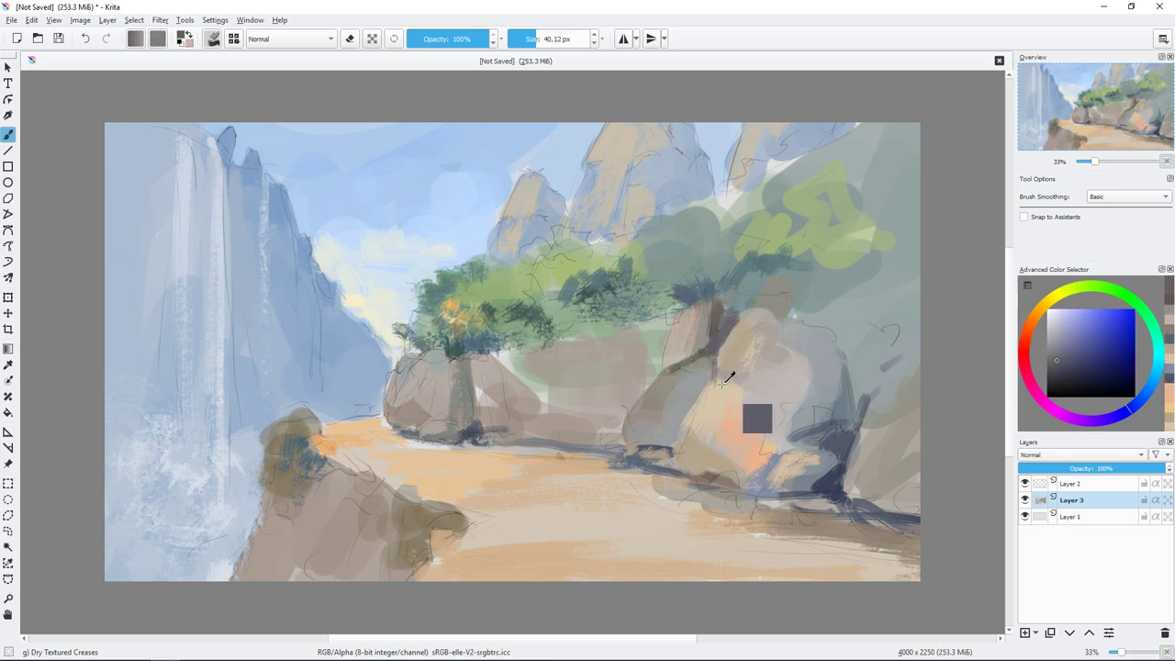
ctrl+click(719, 378)
- Paint dark blue-grey tree branches over the rock, extending them toward the path
ctrl+click(647, 365)
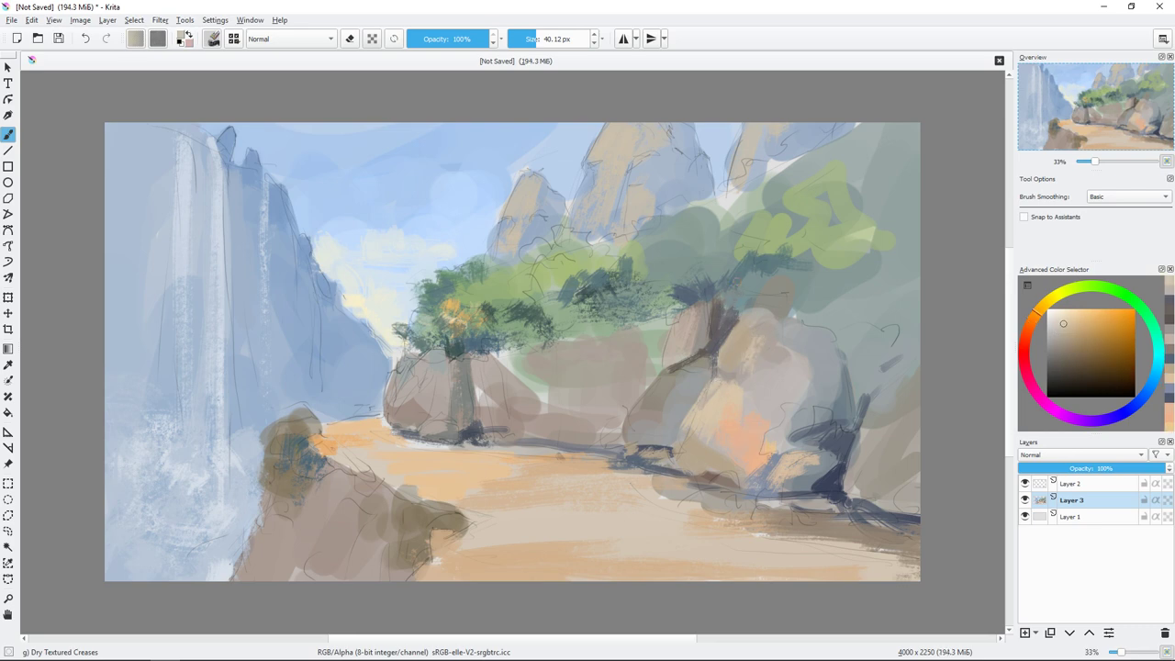
ctrl+click(723, 333)
key(bracketright)
key(bracketright)
key(bracketright)
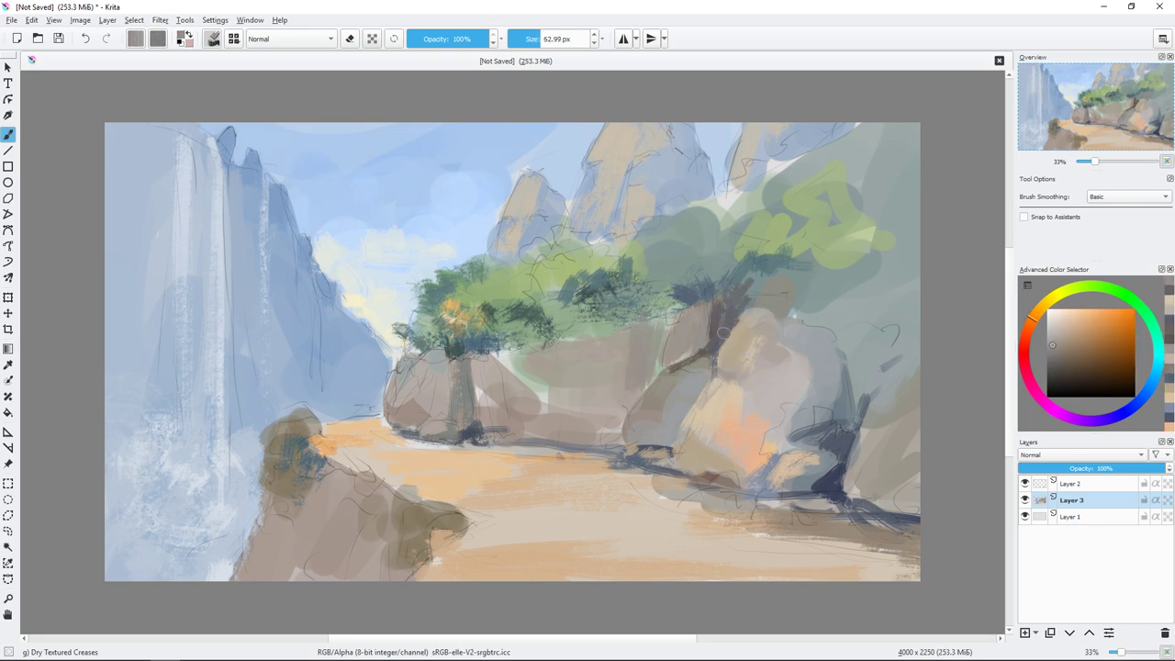
ctrl+click(721, 335)
key(bracketleft)
key(bracketleft)
key(bracketleft)
mouse_move(671, 310)
mouse_down()
mouse_move(646, 389)
mouse_move(633, 391)
mouse_move(606, 449)
mouse_up()
key(bracketright)
ctrl+click(629, 407)
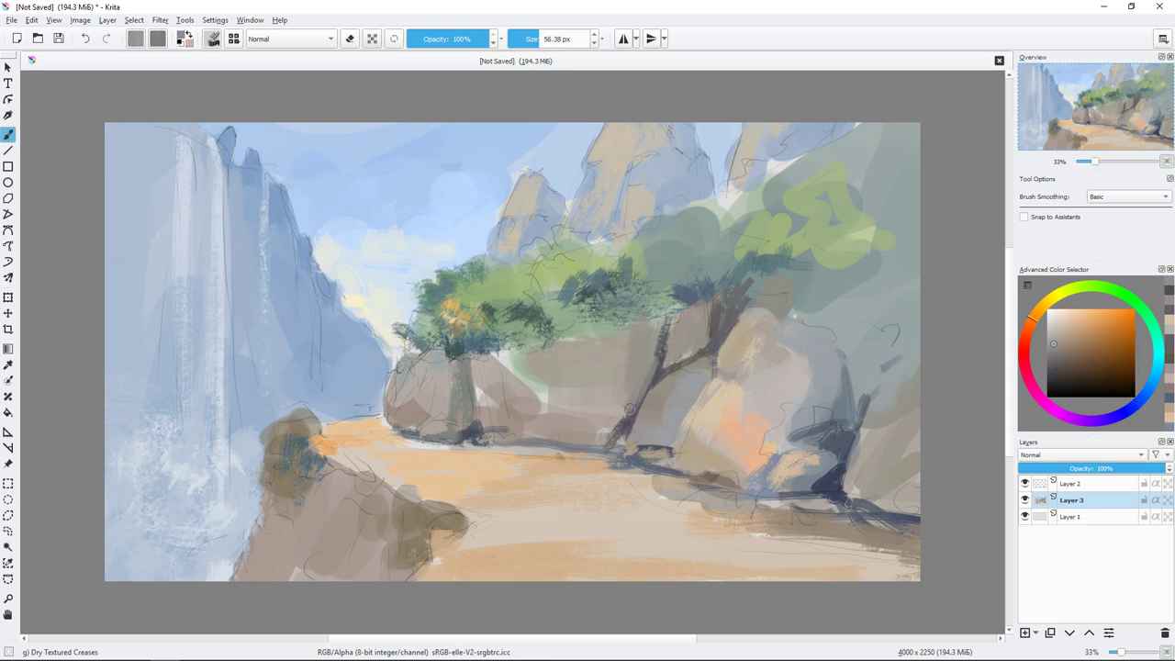
- Paint a dark navy shadow line along the lower right of the canvas
ctrl+click(687, 313)
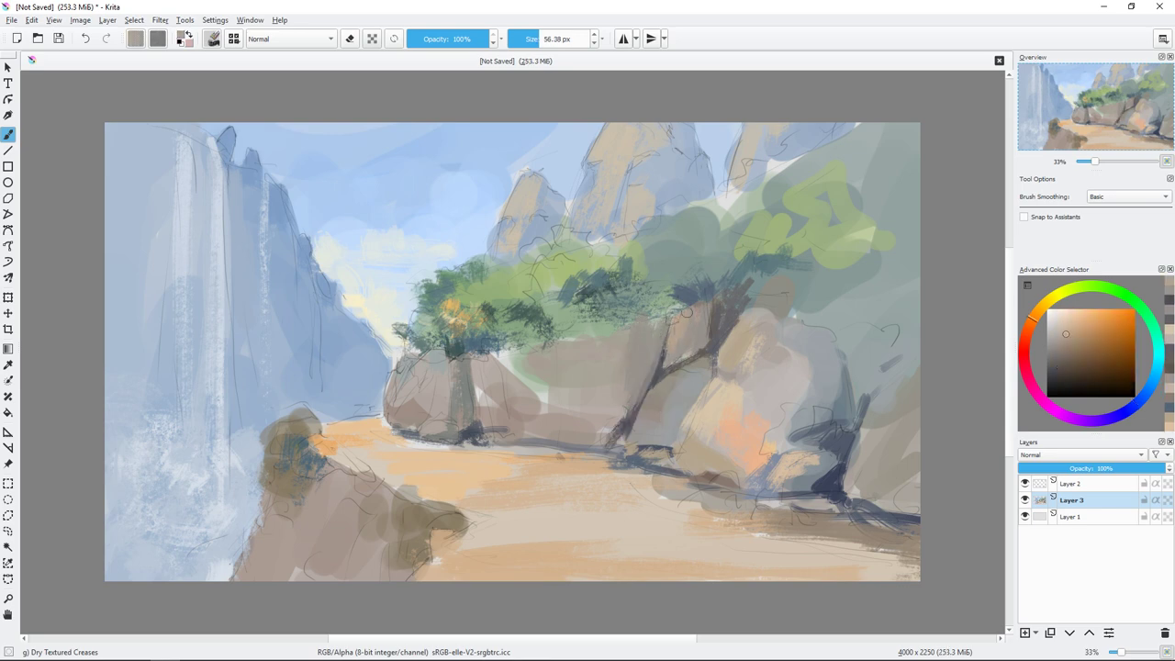
key(bracketleft)
key(bracketleft)
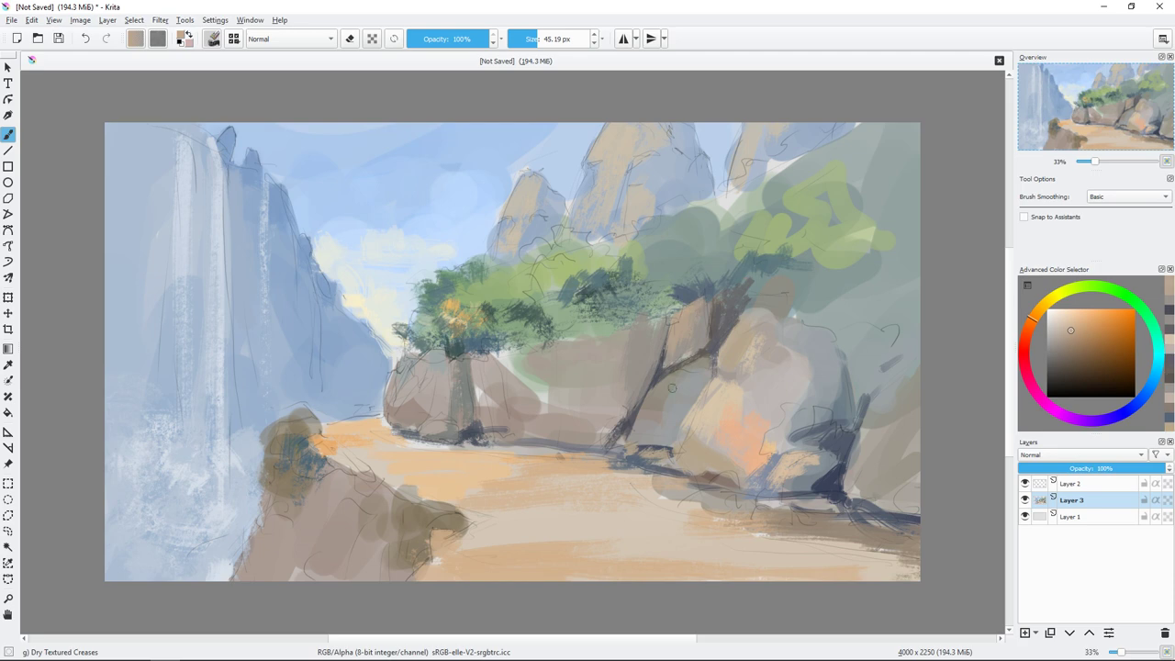
key(bracketleft)
key(bracketleft)
ctrl+click(686, 352)
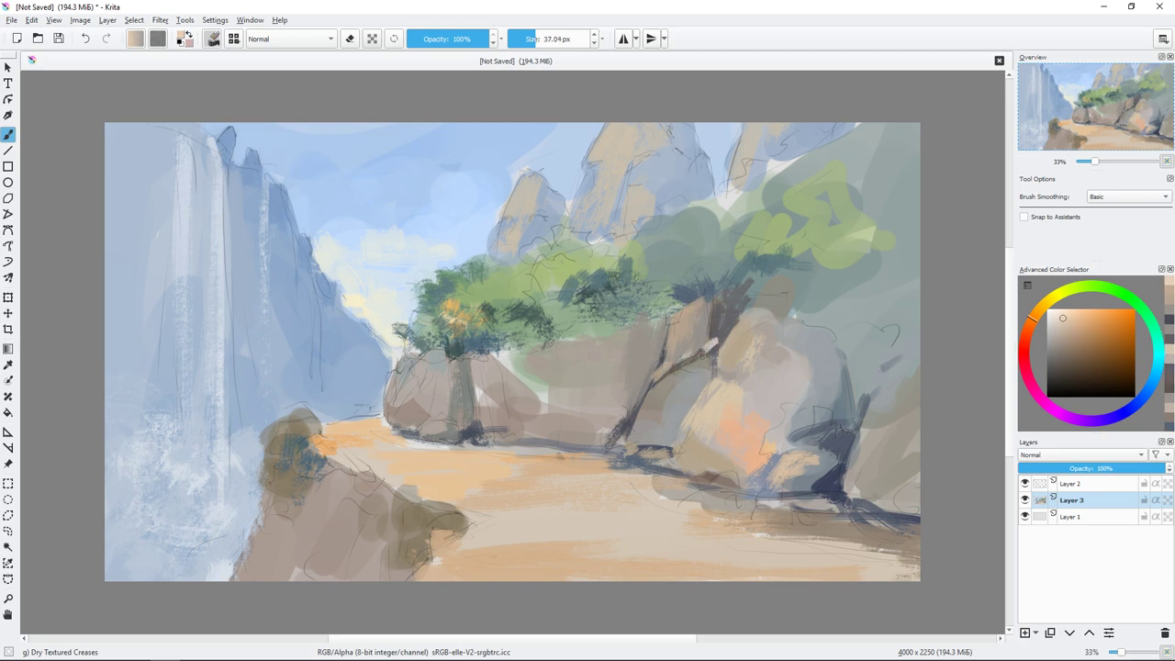
ctrl+click(685, 391)
key(bracketright)
key(bracketright)
key(bracketright)
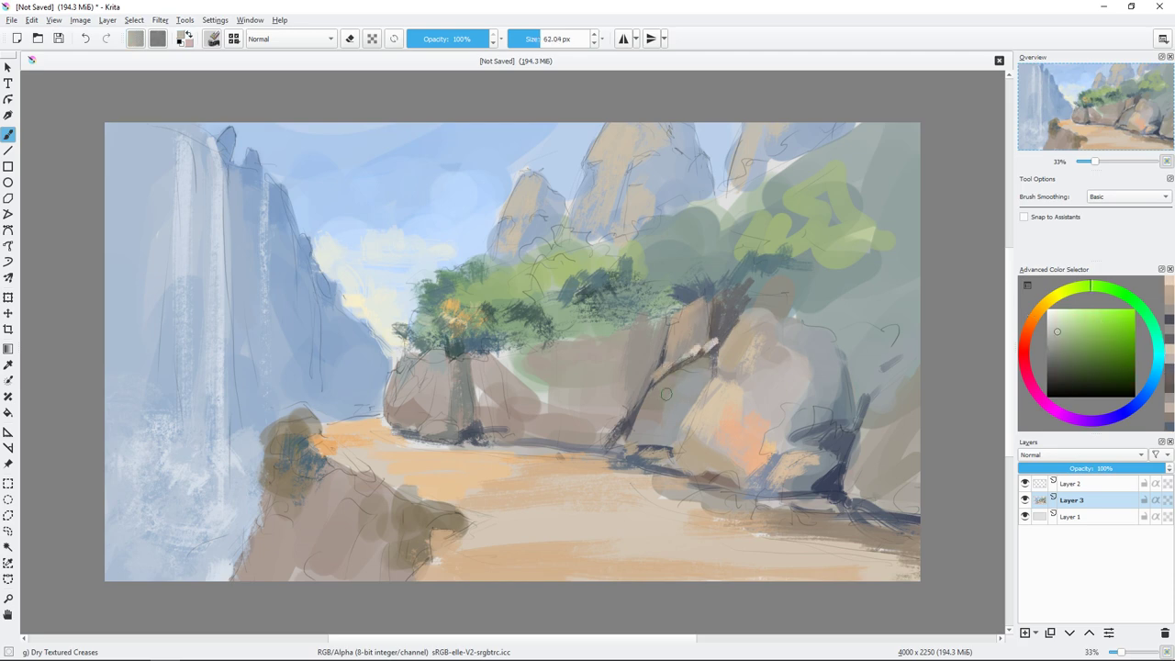
ctrl+click(667, 390)
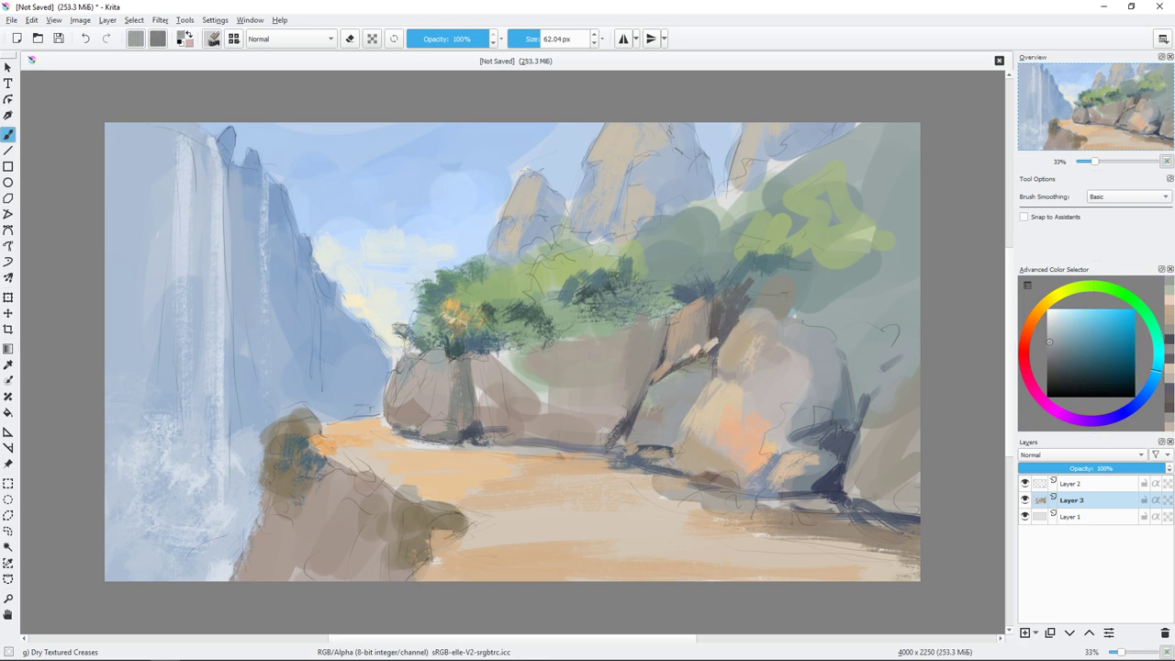
click(1066, 372)
ctrl+click(834, 496)
mouse_move(849, 504)
mouse_down()
mouse_move(766, 491)
mouse_move(836, 486)
mouse_move(918, 514)
mouse_move(712, 501)
mouse_move(804, 499)
mouse_up()
drag(811, 525, 922, 530)
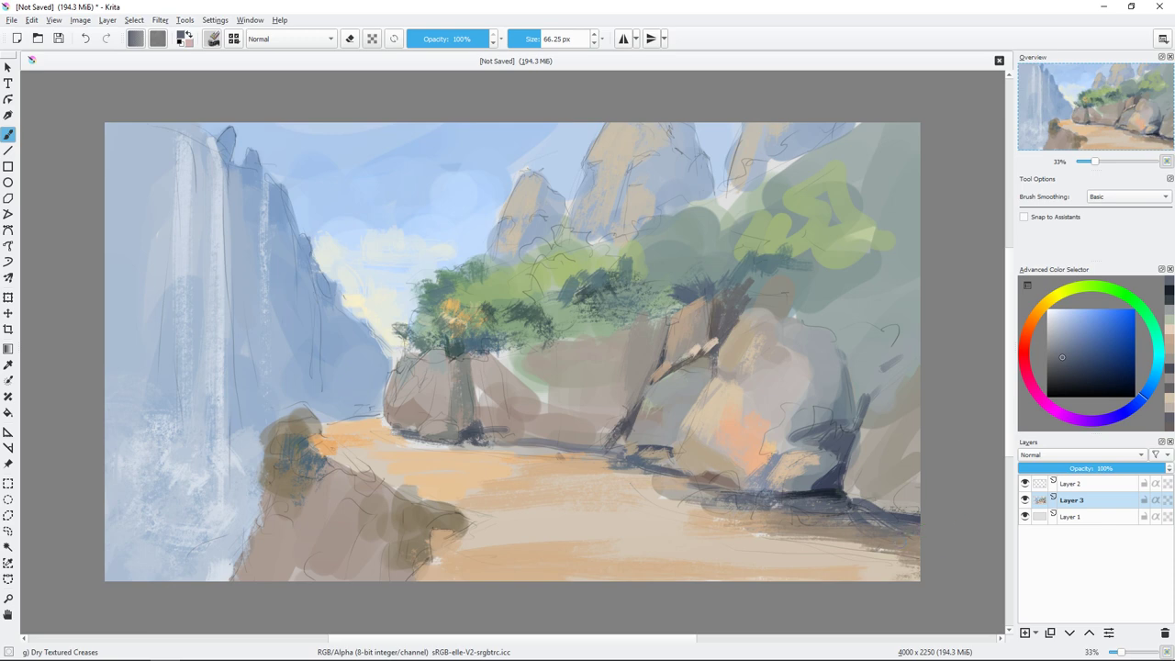
- Add light tan strokes along the bottom, a grey stroke on the right rock, and a tan stone
ctrl+click(826, 551)
mouse_move(787, 548)
mouse_down()
mouse_move(908, 551)
mouse_move(924, 573)
mouse_move(747, 556)
mouse_move(894, 565)
mouse_up()
drag(800, 544, 687, 542)
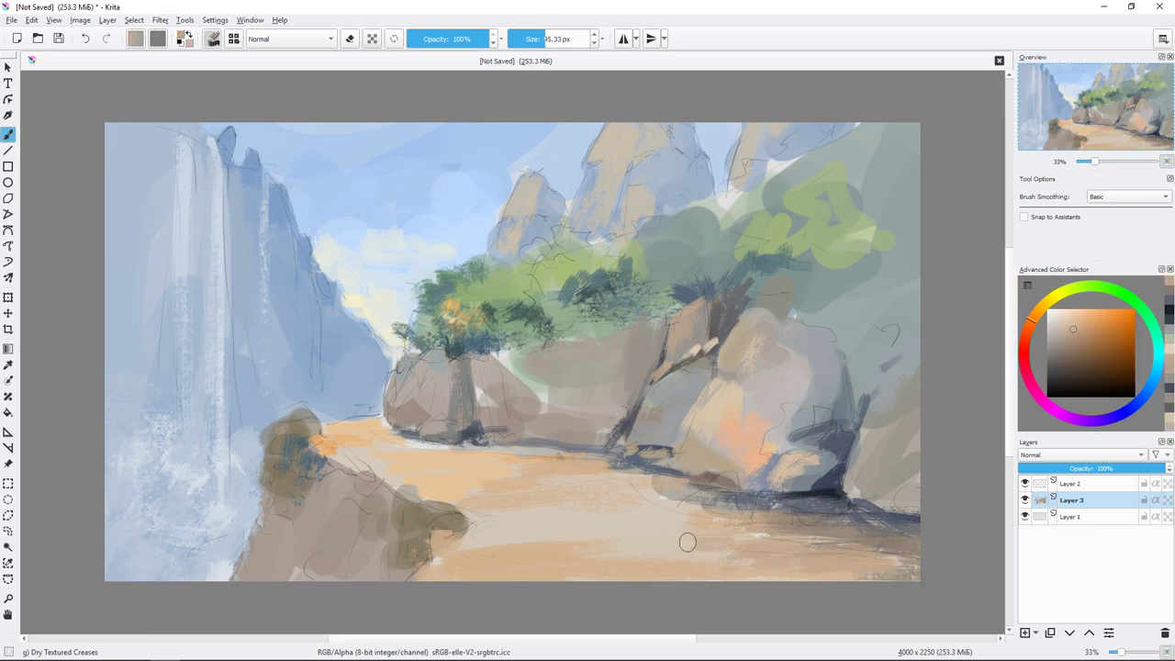
ctrl+click(870, 466)
drag(842, 482, 863, 435)
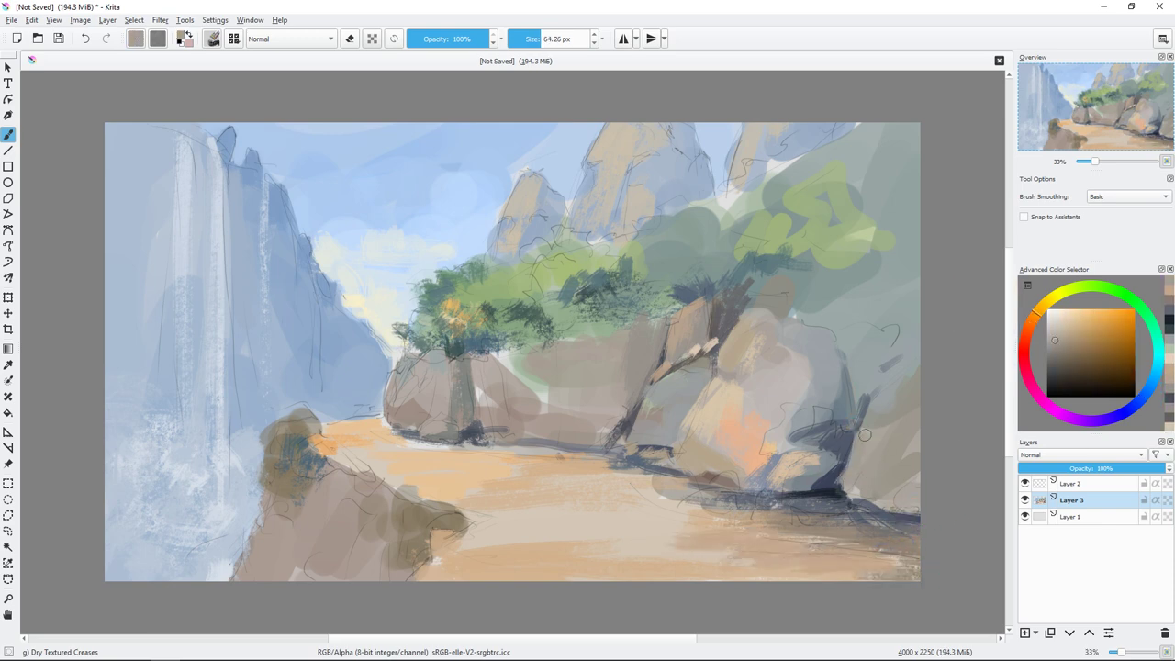
ctrl+click(854, 484)
drag(821, 491, 835, 501)
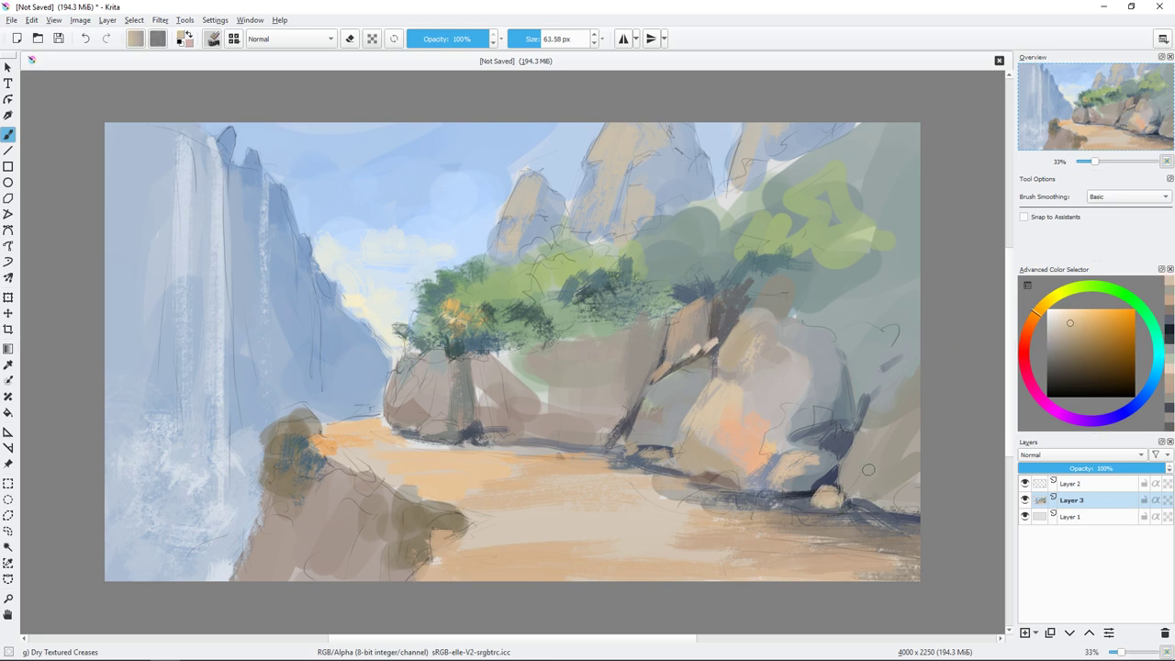
- Paint a light orange-tan stroke at the lower right
ctrl+click(868, 469)
ctrl+click(849, 508)
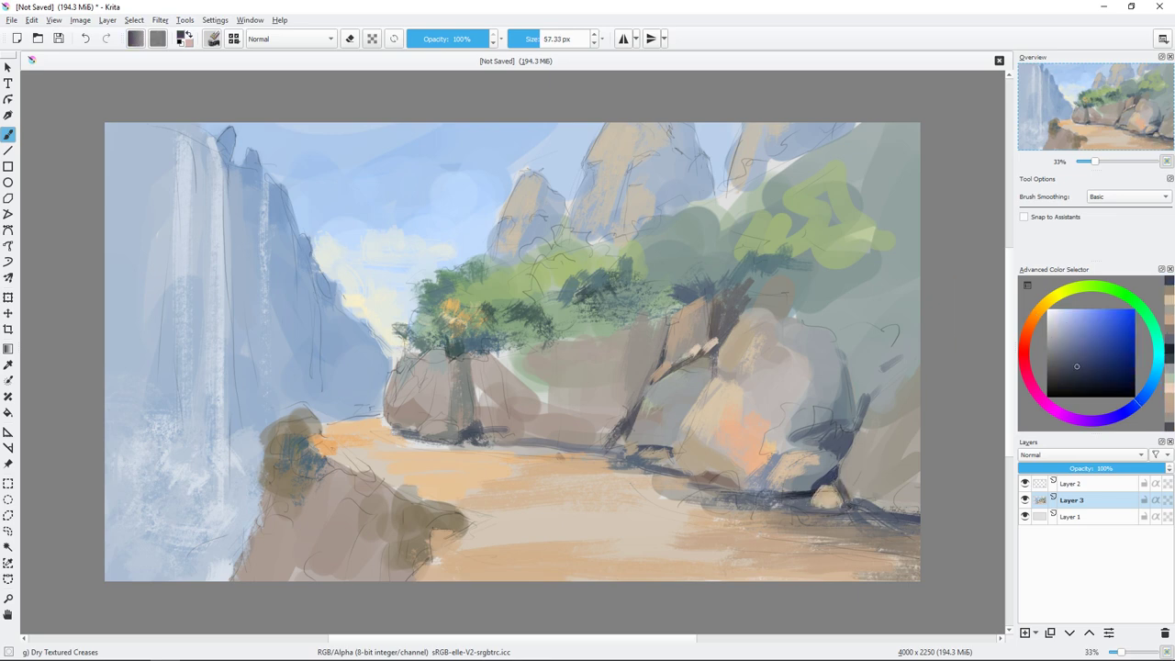
ctrl+click(846, 525)
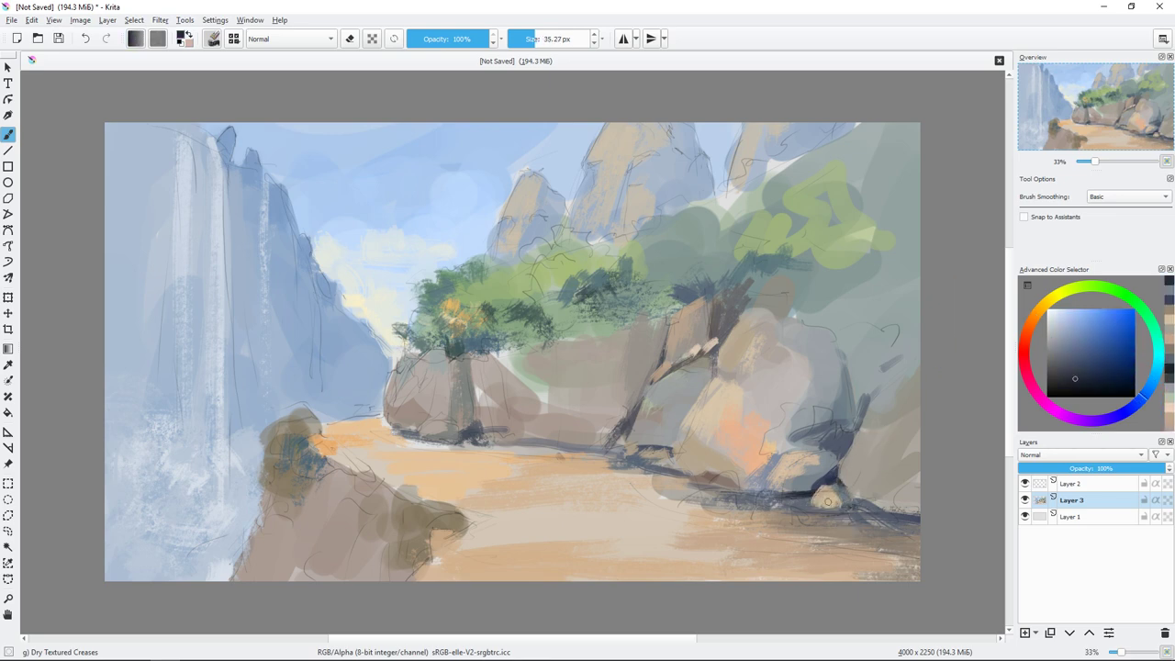
ctrl+click(827, 501)
drag(880, 505, 918, 531)
- Cover the green below the foliage with rock colour using a brush of about 61 px
click(1063, 359)
key(bracketleft)
ctrl+click(636, 444)
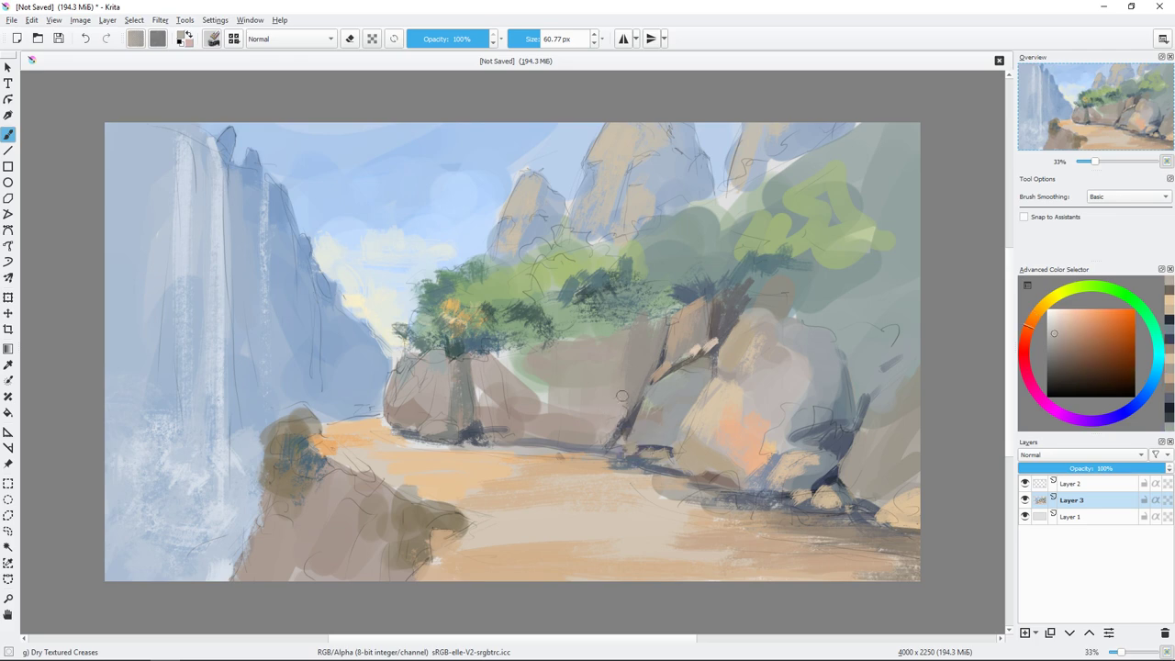
key(bracketright)
key(bracketright)
mouse_move(514, 378)
mouse_down()
mouse_move(500, 338)
mouse_move(527, 409)
mouse_up()
- Paint reddish strokes on the central rock, then lighten its base with sampled light orange
click(1022, 345)
click(1060, 346)
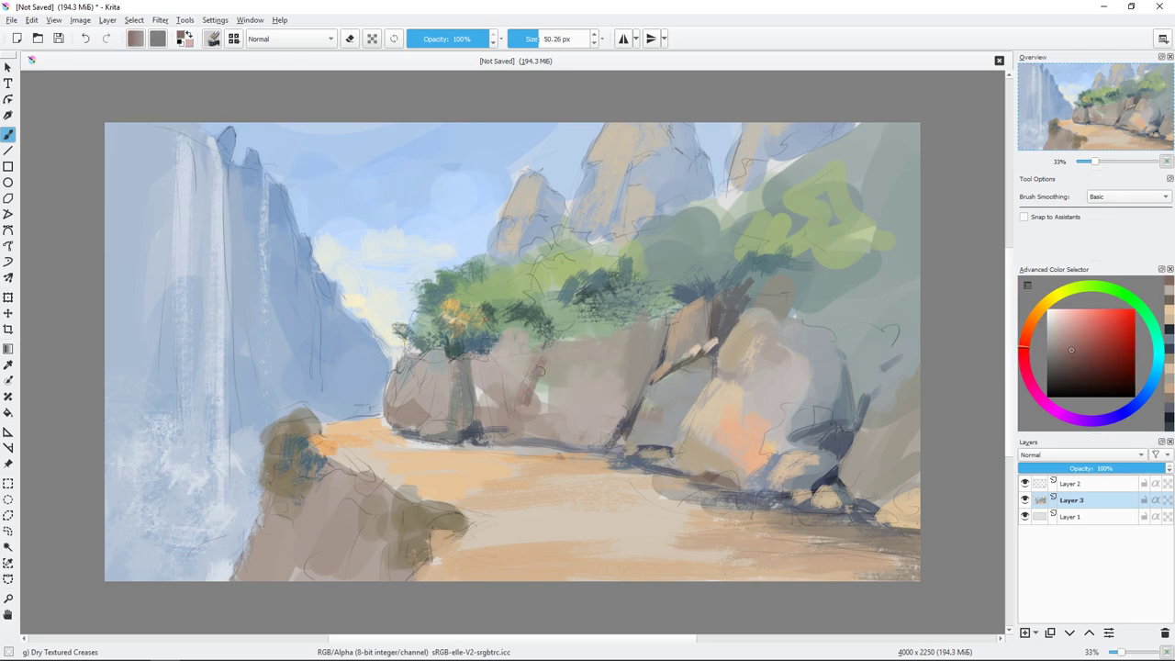
key(bracketright)
drag(548, 371, 534, 424)
key(bracketleft)
ctrl+click(534, 367)
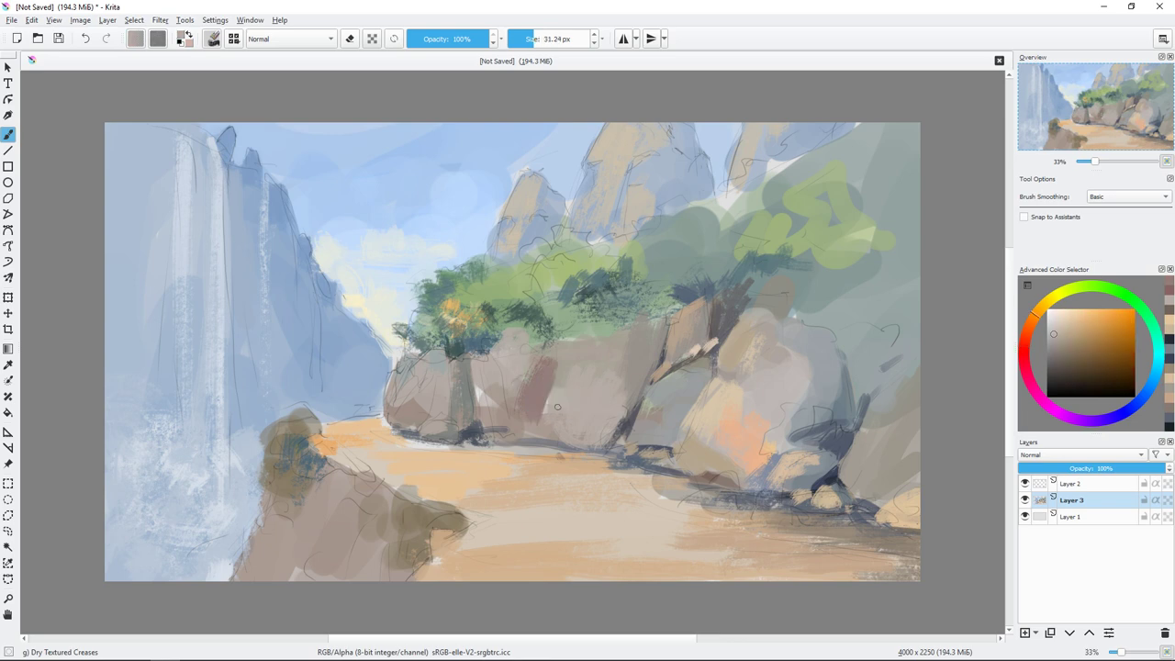
drag(541, 376, 550, 418)
- Add light strokes on the central rock and a light orange stroke on the path
key(bracketleft)
ctrl+click(576, 347)
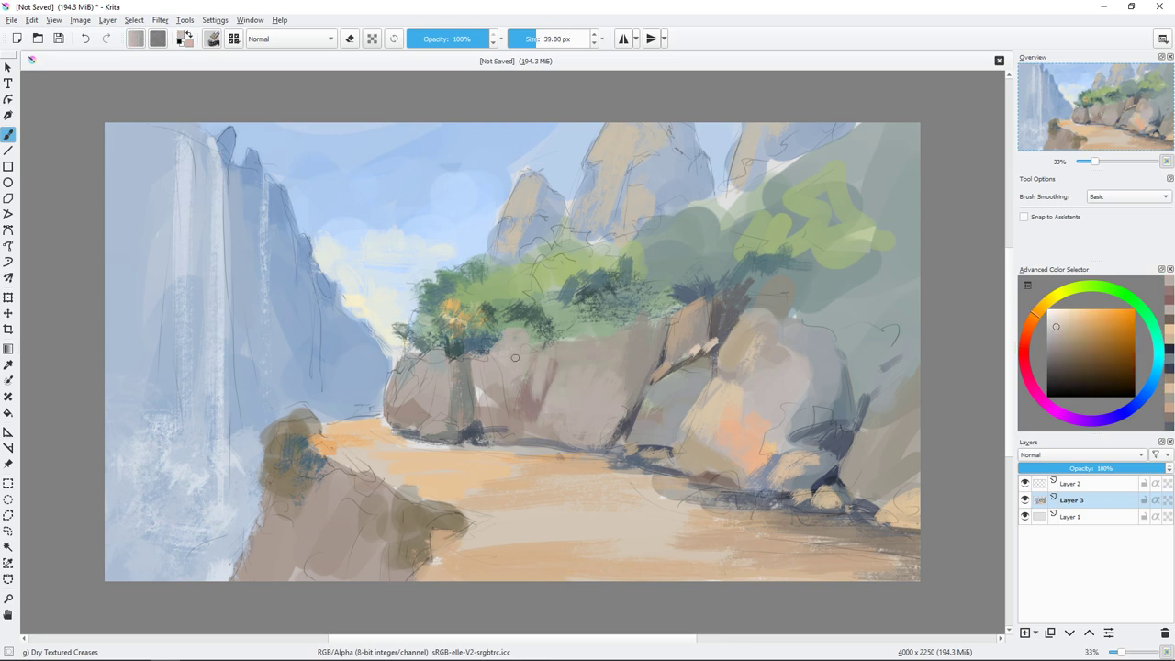
mouse_move(537, 353)
mouse_down()
mouse_move(537, 385)
mouse_move(537, 370)
mouse_up()
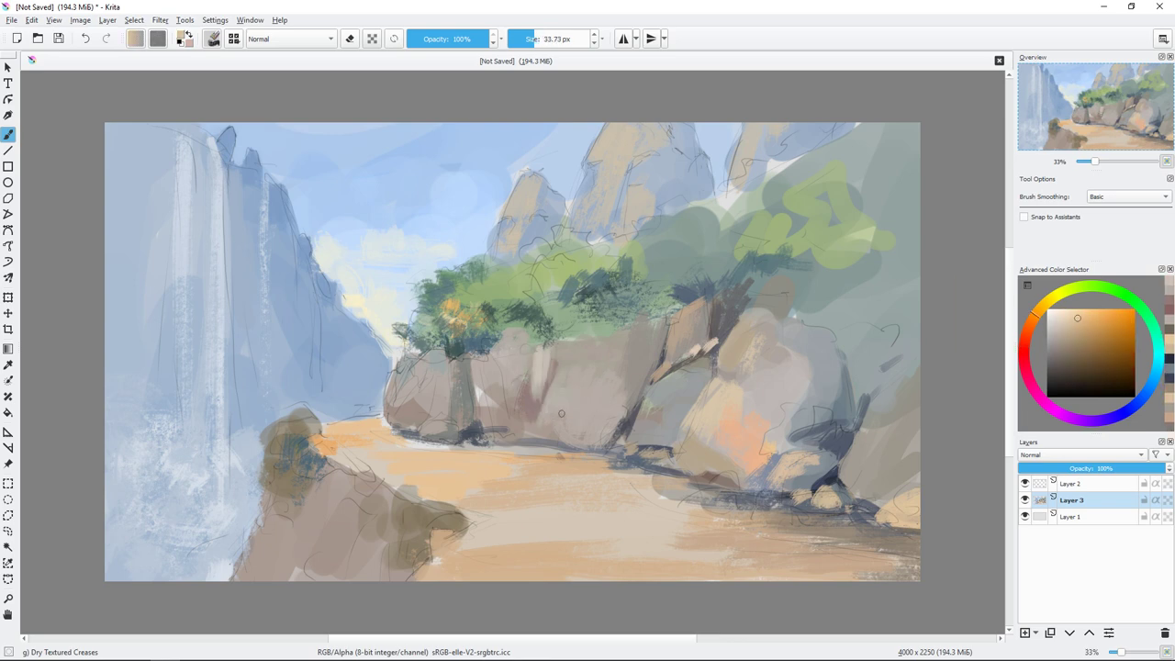
key(bracketright)
drag(540, 428, 548, 438)
- Paint a small light warm-grey highlight on the rock with a finer brush
ctrl+click(625, 382)
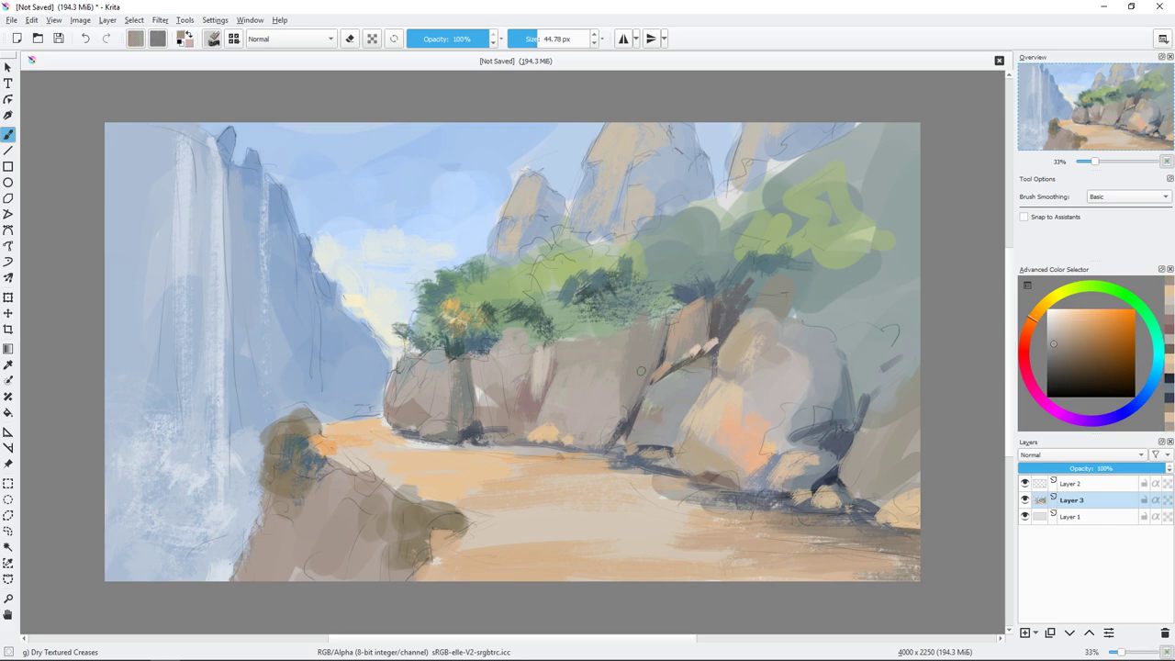
key(bracketleft)
key(bracketleft)
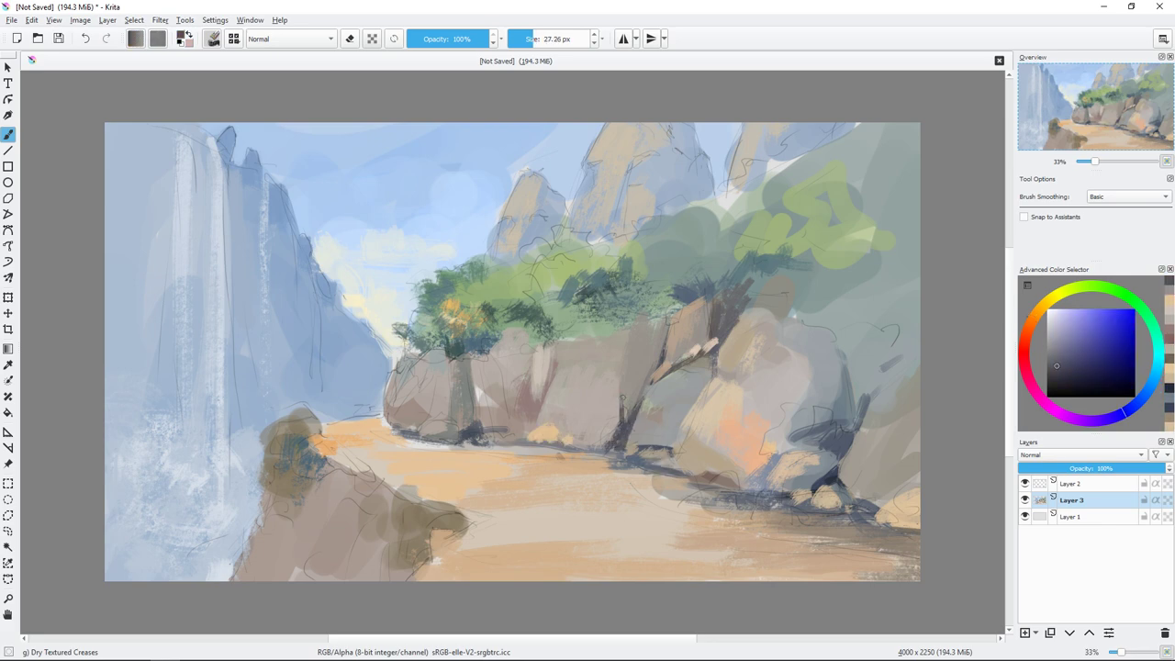
ctrl+click(621, 390)
drag(624, 403, 632, 419)
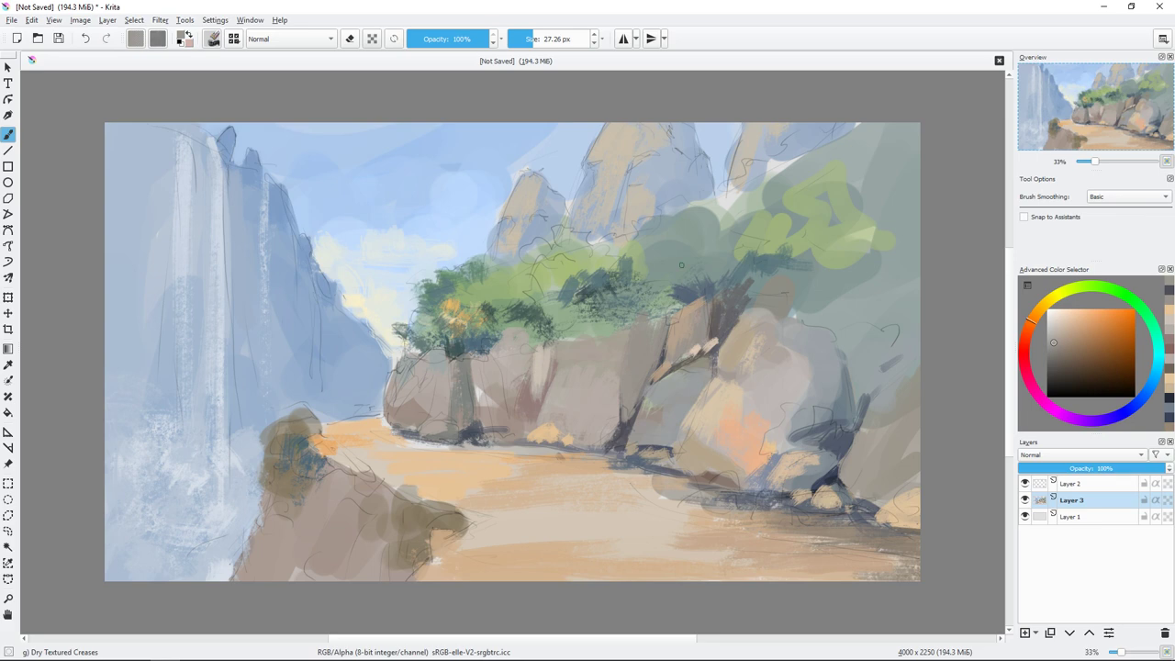
- Paint light rock-coloured strokes across the middle rocks
ctrl+click(515, 409)
key(bracketright)
key(bracketright)
key(bracketright)
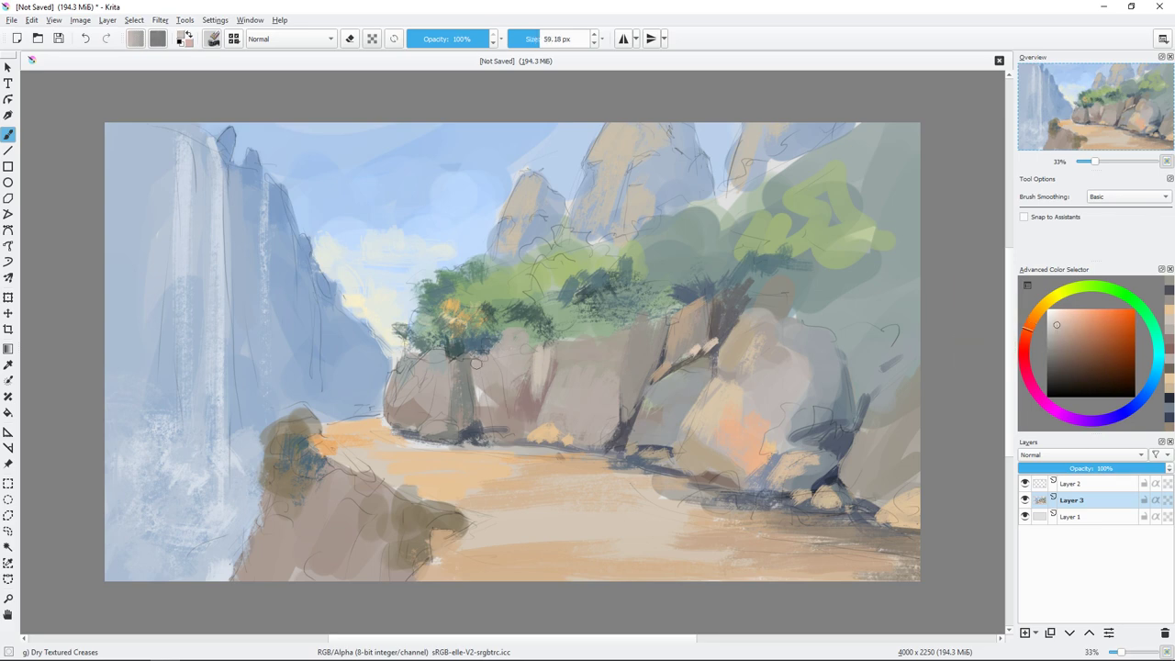
drag(464, 362, 480, 393)
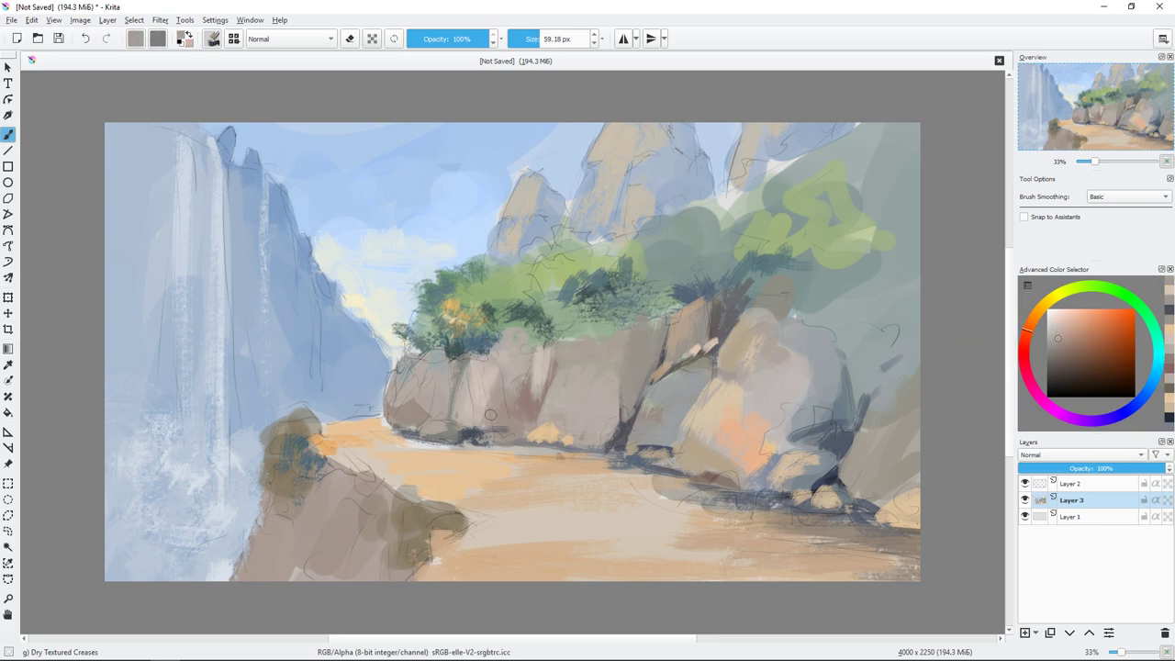
ctrl+click(520, 359)
drag(520, 353, 510, 387)
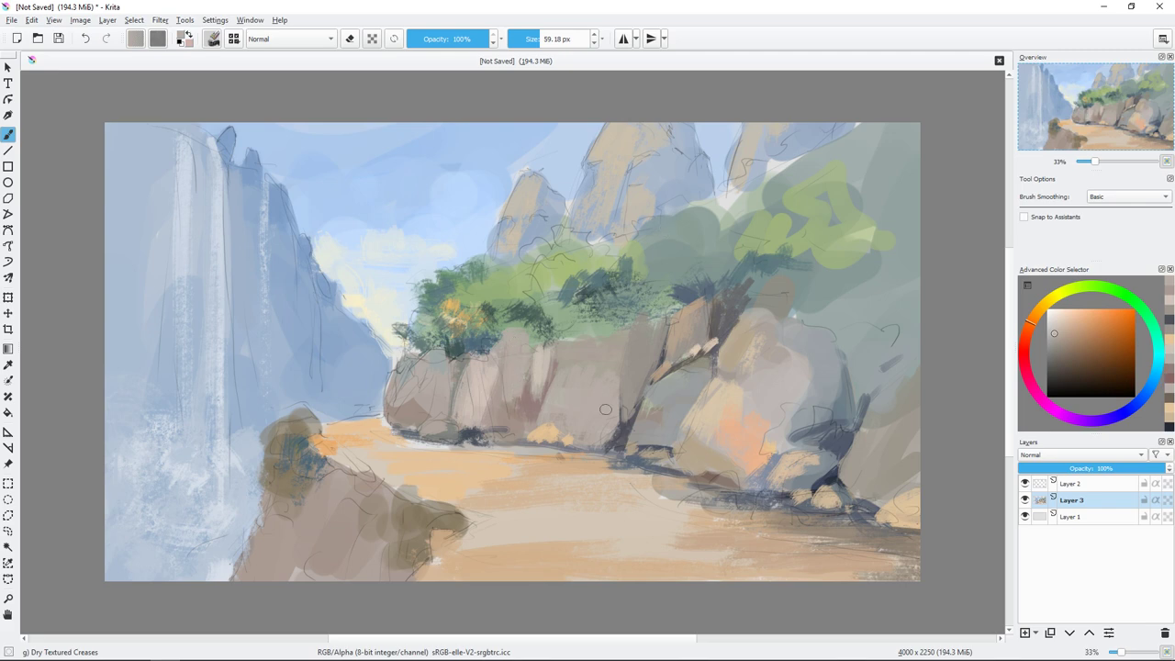
- Try bluish grey, light sand orange and greyish blue as paint colours
ctrl+click(897, 360)
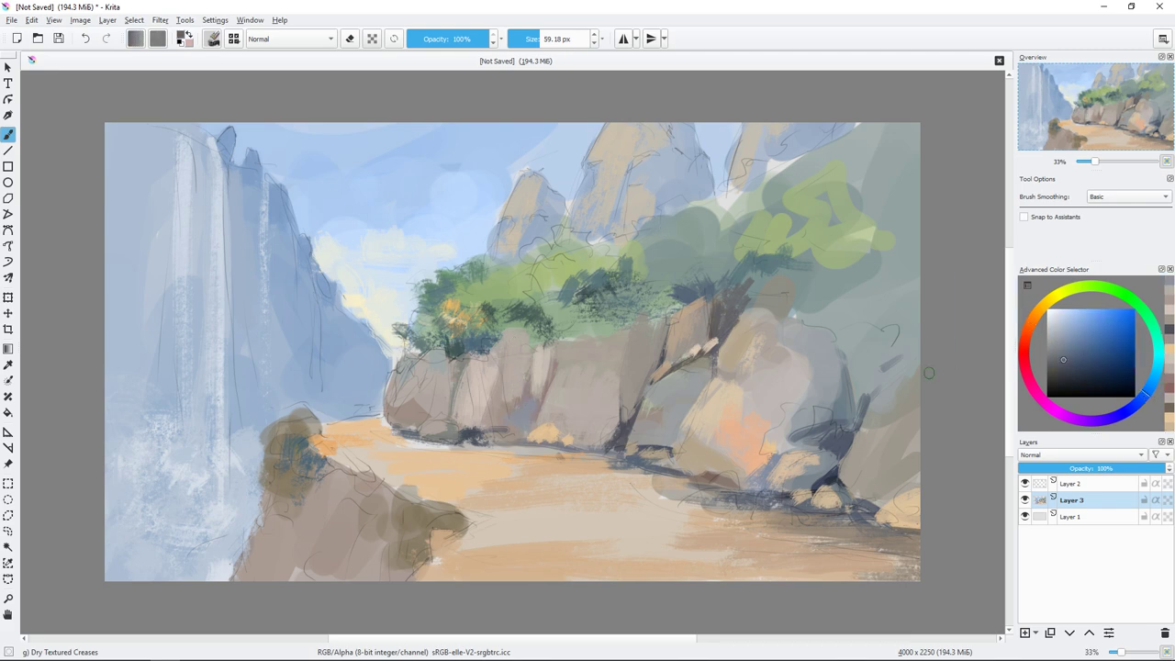
ctrl+click(521, 408)
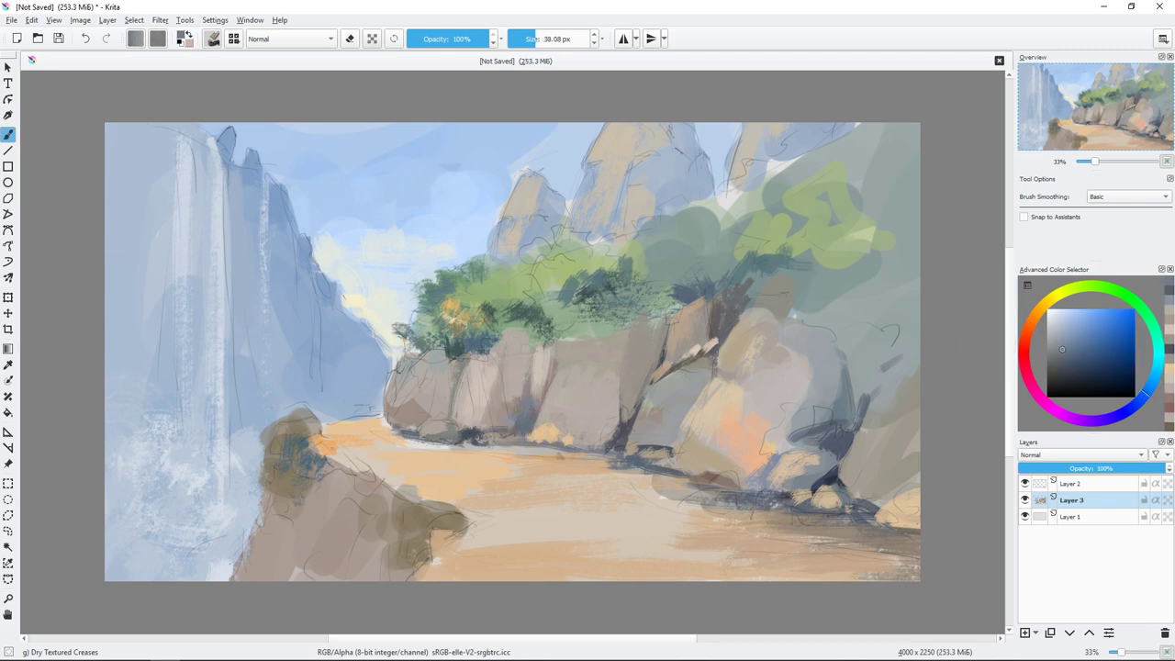
ctrl+click(612, 441)
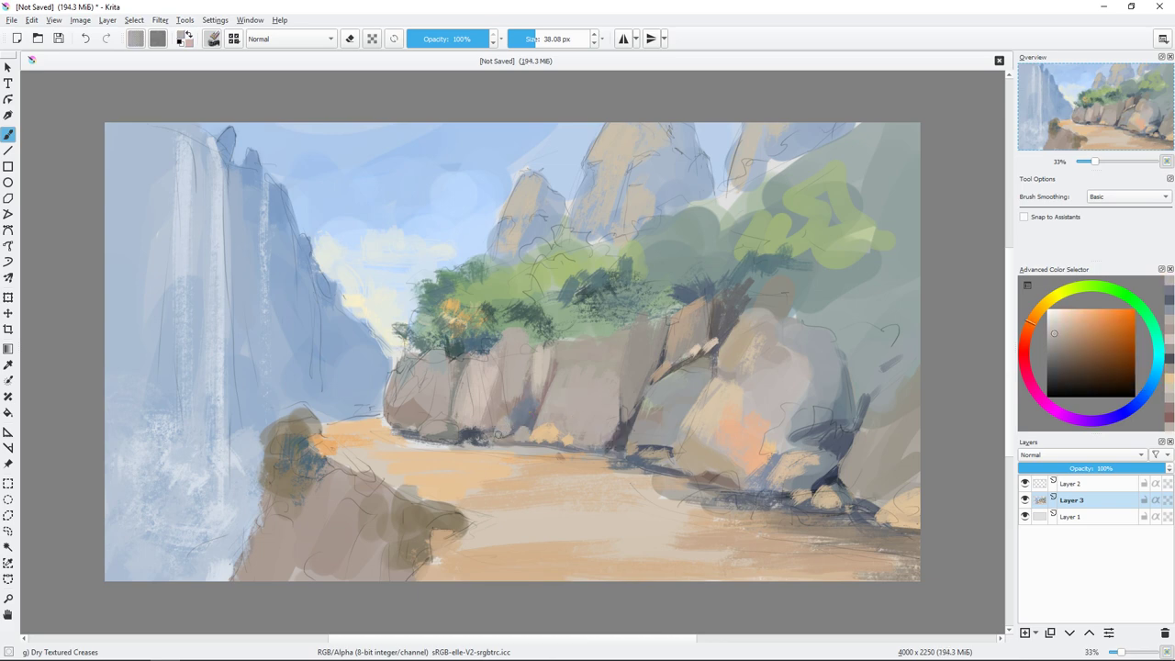
ctrl+click(674, 186)
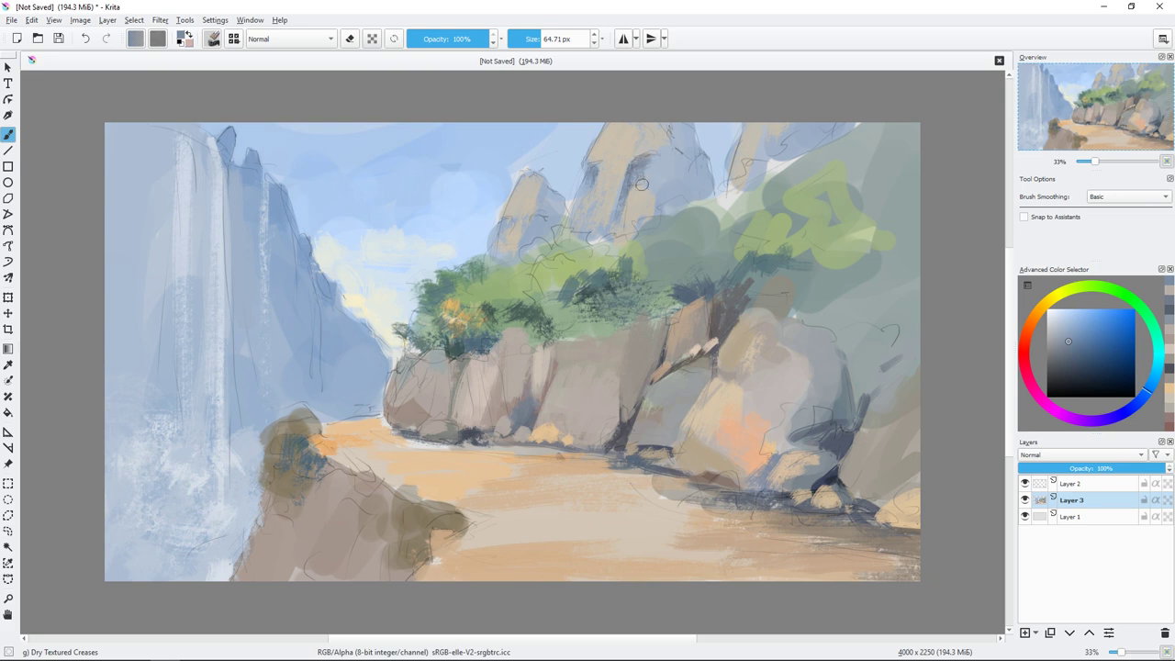
- Paint light beige strokes on the rock peak and olive-green dabs on the central treetops
ctrl+click(629, 144)
mouse_move(598, 166)
mouse_down()
mouse_move(610, 228)
mouse_move(588, 246)
mouse_up()
drag(1088, 284, 1069, 303)
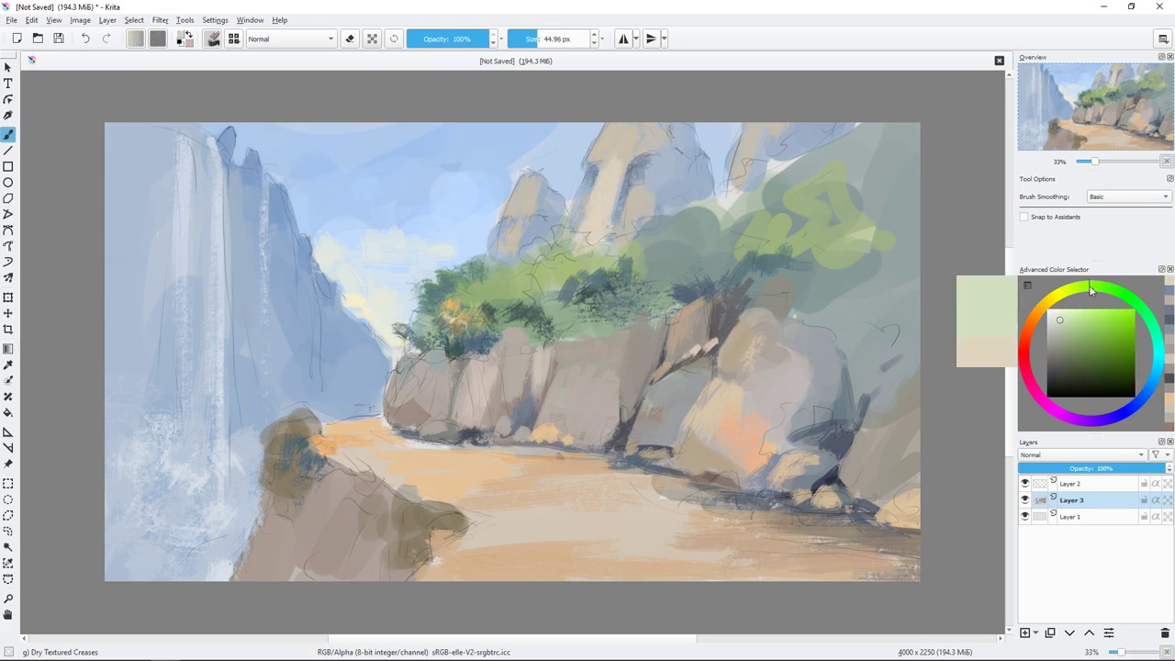
click(1083, 339)
mouse_move(591, 240)
mouse_down()
mouse_move(617, 258)
mouse_move(625, 227)
mouse_up()
click(1095, 349)
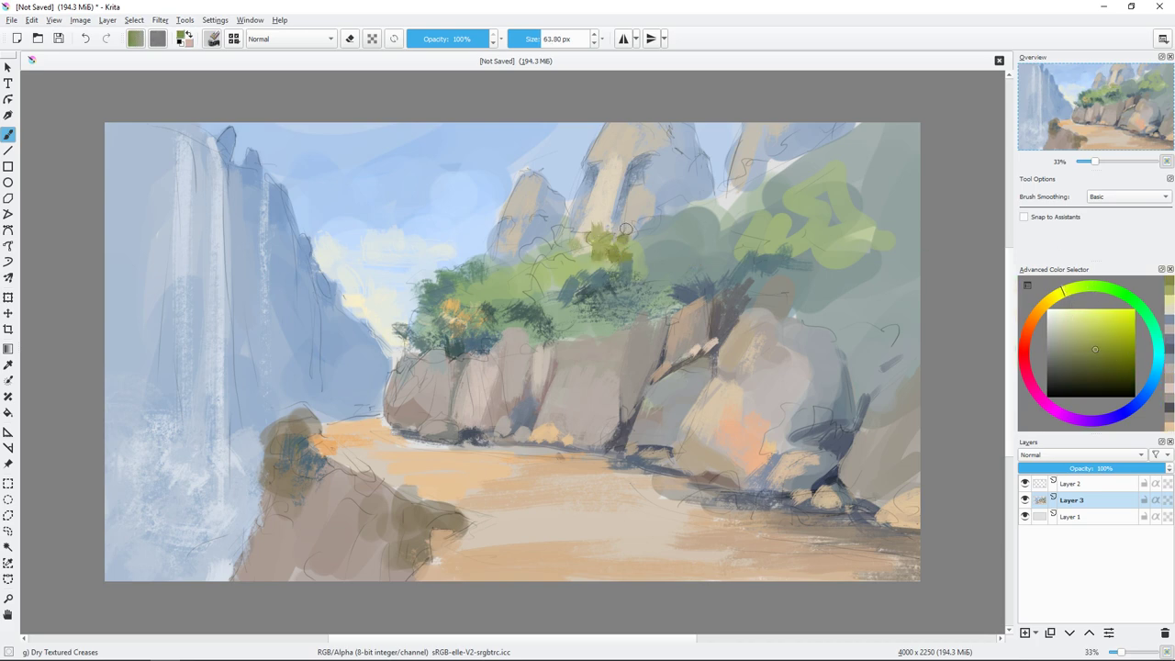
mouse_move(554, 244)
mouse_down()
mouse_move(520, 279)
mouse_move(540, 298)
mouse_up()
- Paint a dark blue shadow on the rocks below the trees with a smaller brush
click(1147, 397)
click(1075, 343)
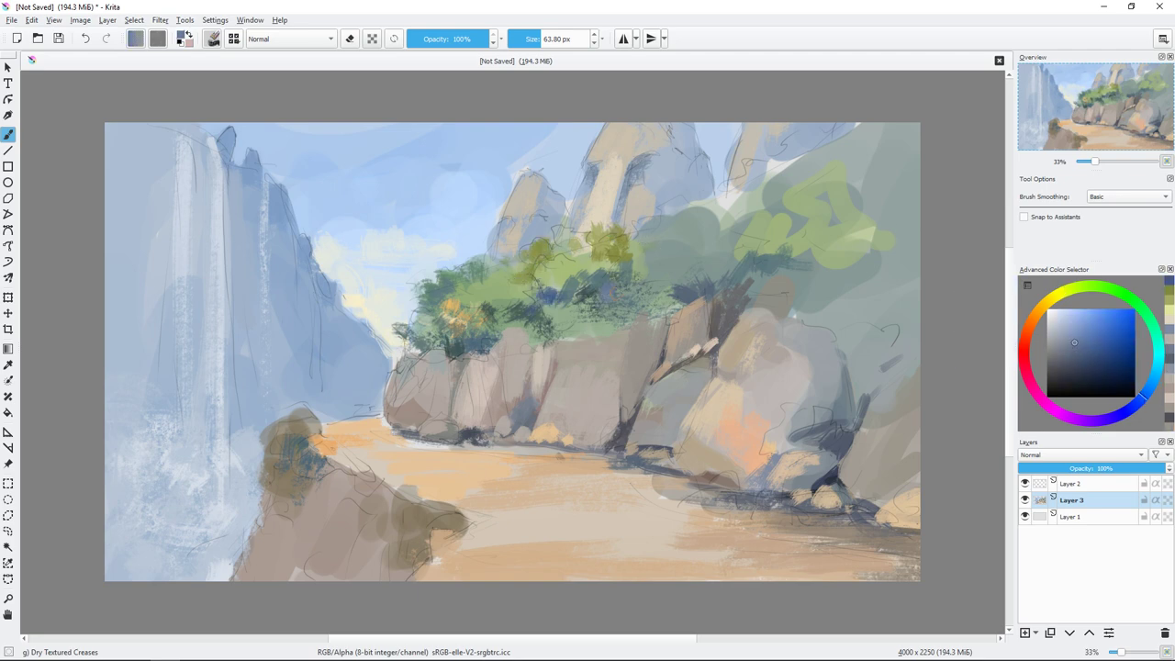
click(1154, 377)
click(1079, 287)
click(1088, 367)
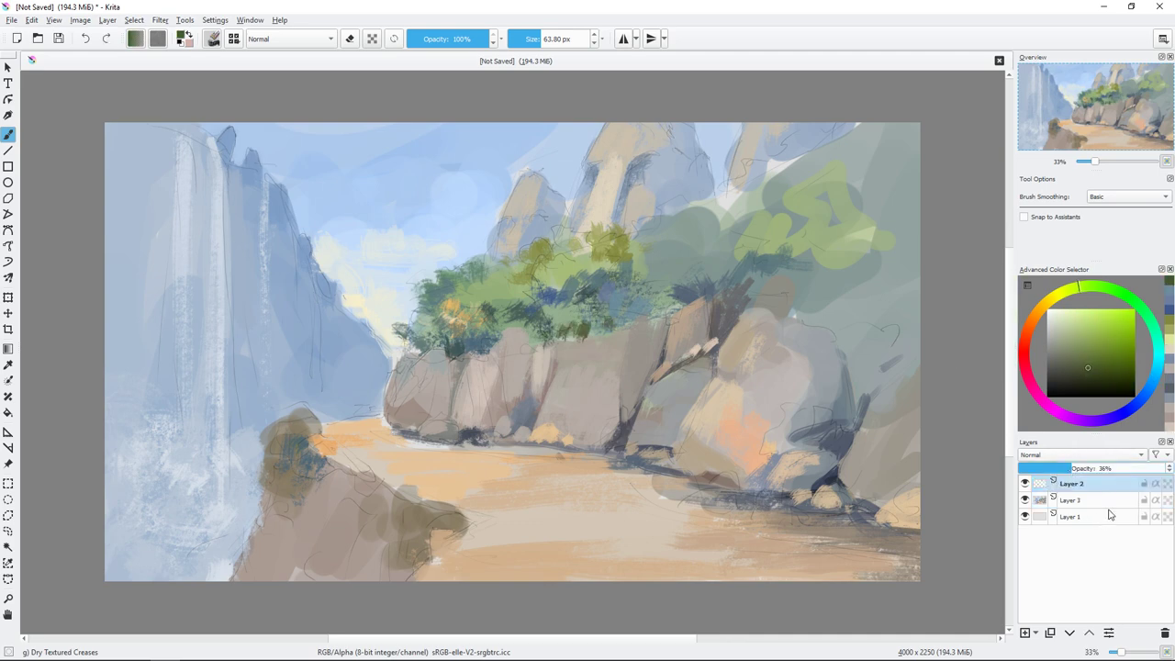
key(bracketleft)
click(1131, 393)
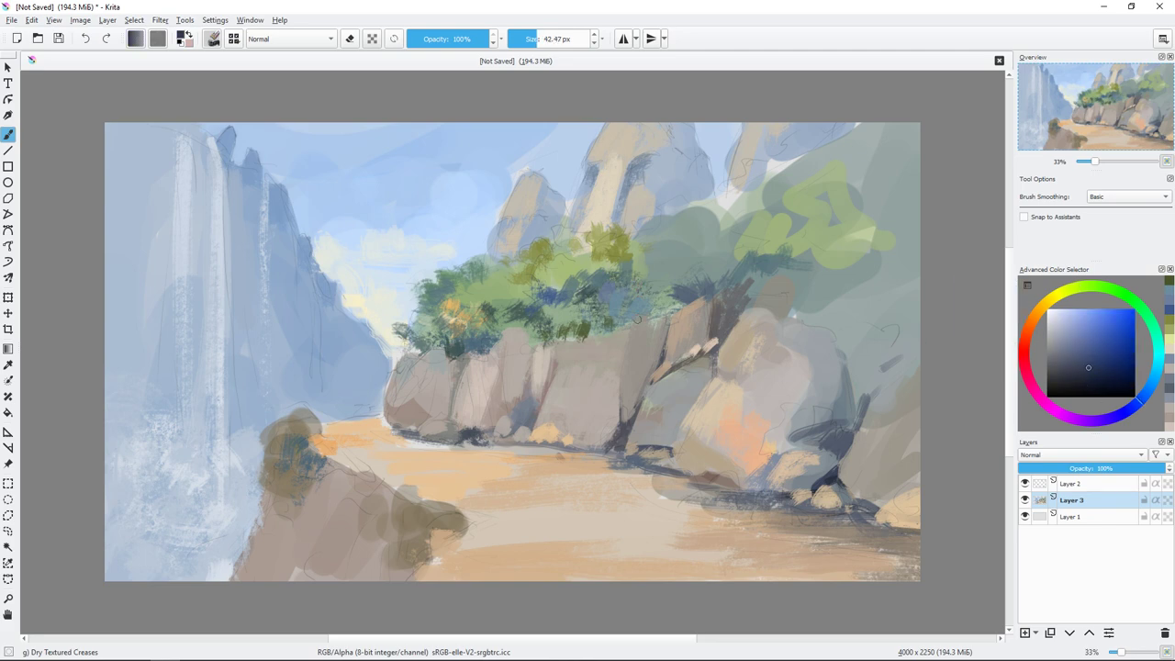
key(bracketleft)
key(bracketleft)
click(1083, 350)
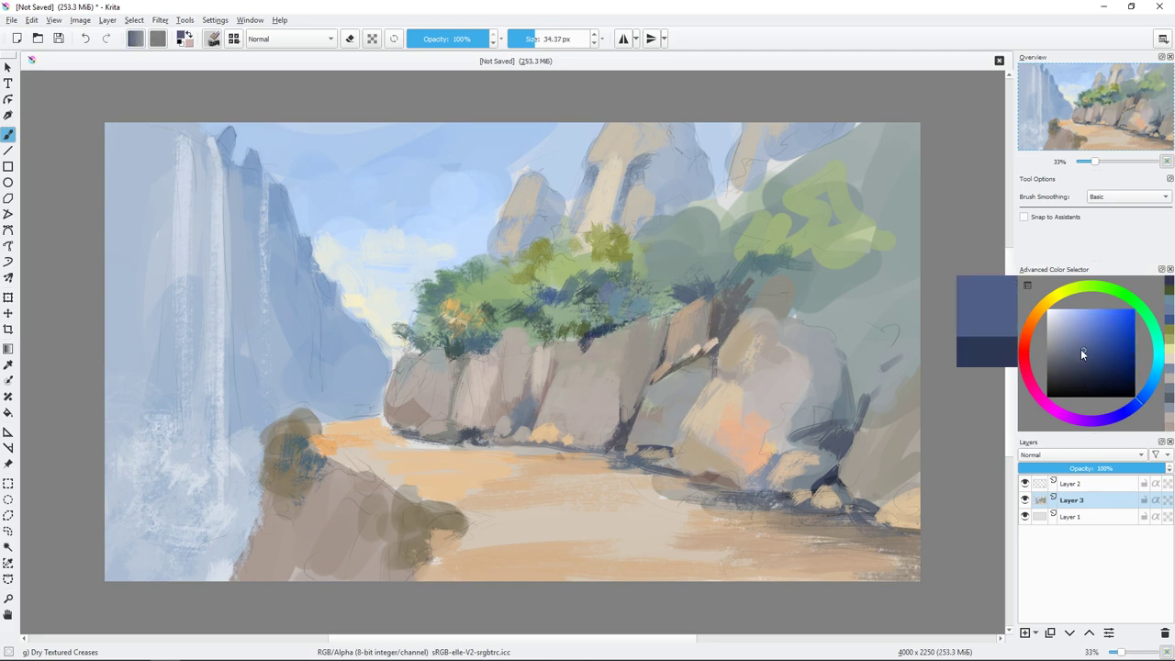
drag(561, 368, 584, 334)
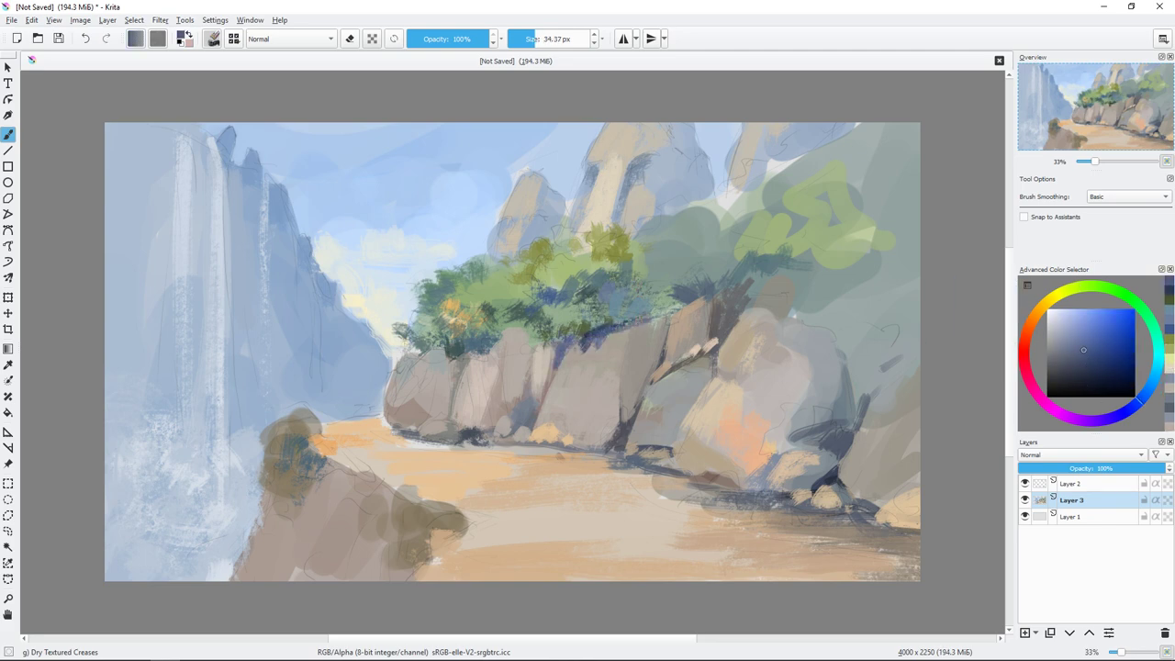
- Add a second dark blue shadow stroke on the rock beneath the trees
click(1030, 323)
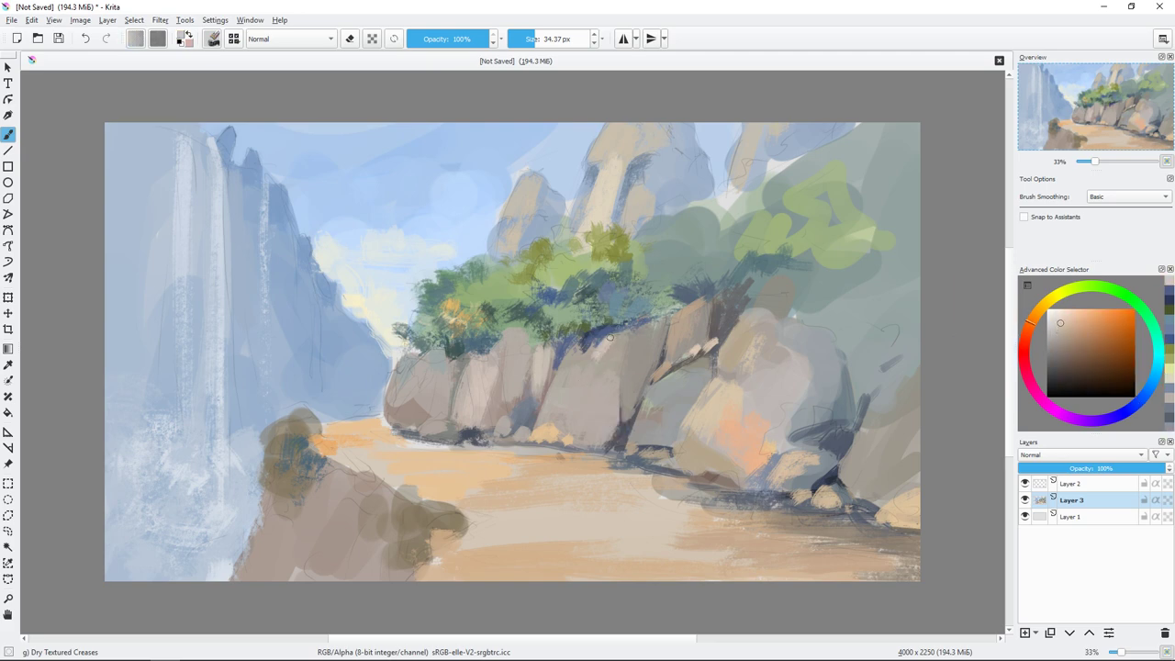
key(bracketright)
key(bracketright)
key(bracketright)
click(1136, 403)
click(1103, 379)
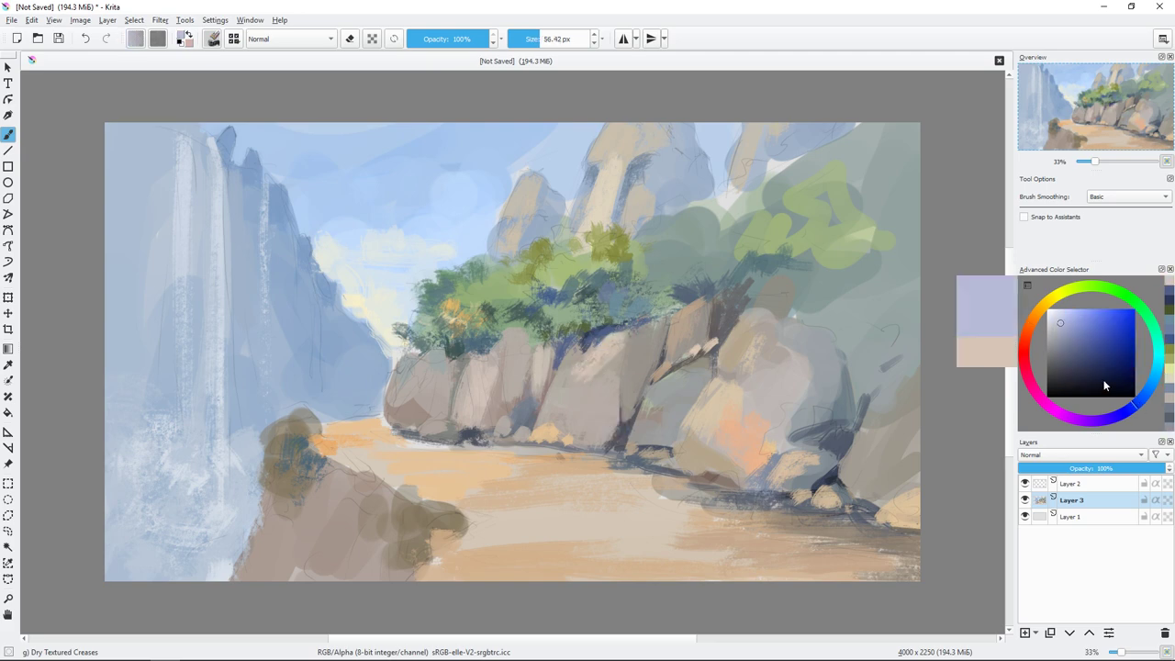
key(bracketleft)
key(bracketleft)
key(bracketleft)
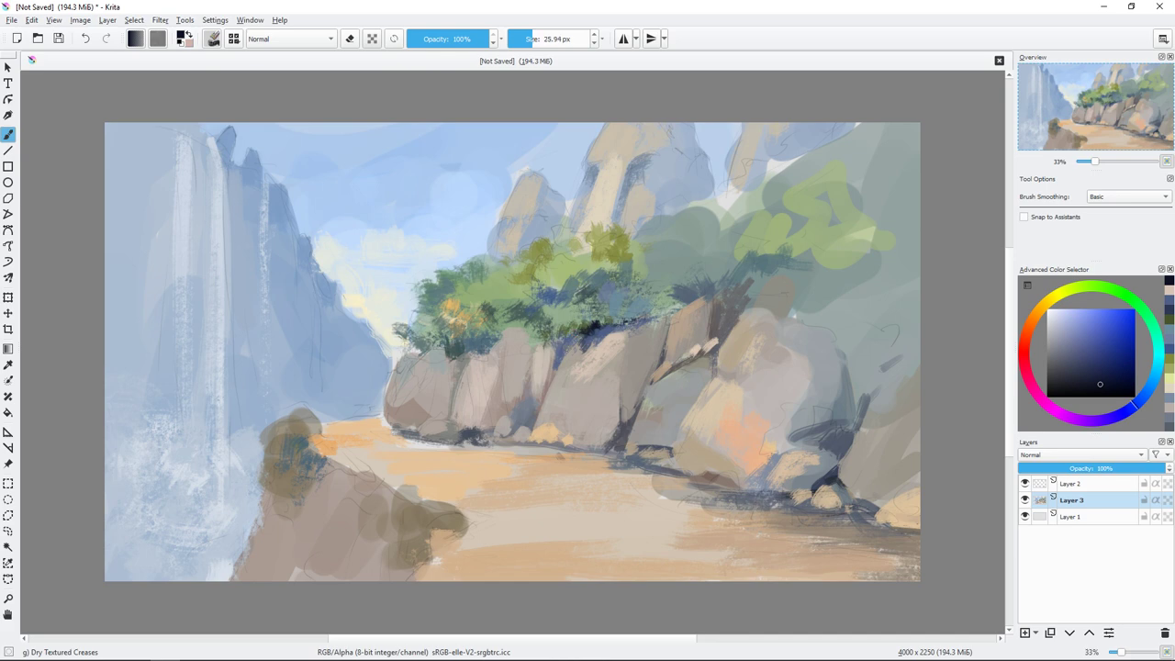
drag(556, 373, 569, 330)
- Paint pale yellow highlights across the treetops with a larger brush
ctrl+click(555, 364)
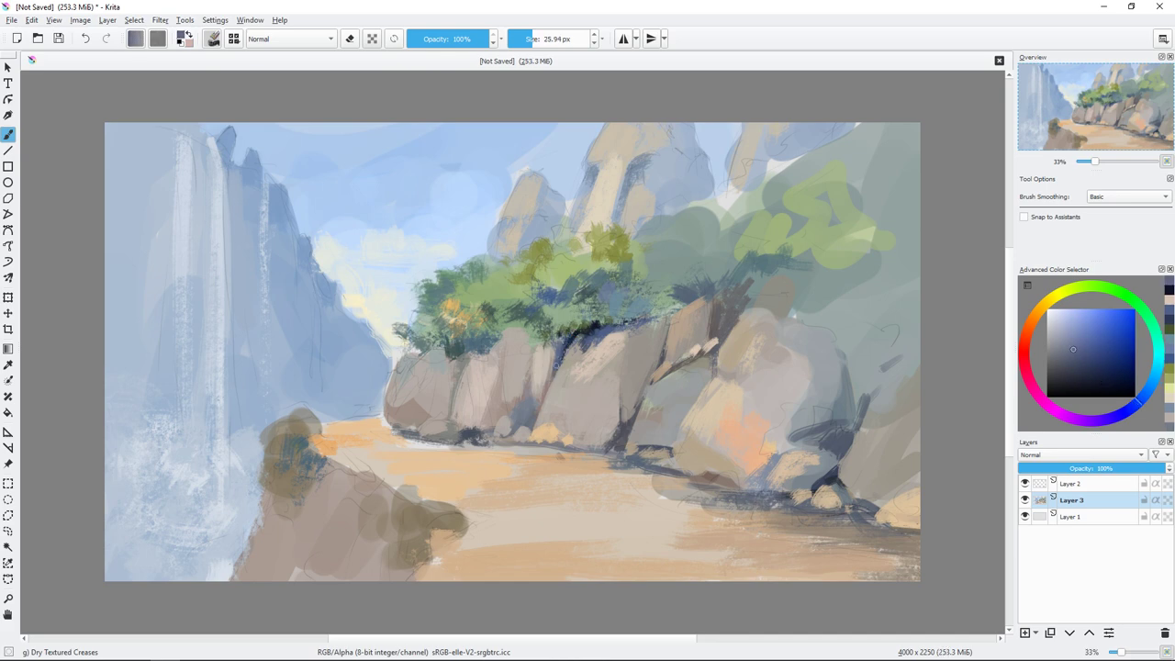
click(1055, 289)
click(1073, 324)
key(bracketright)
key(bracketright)
key(bracketright)
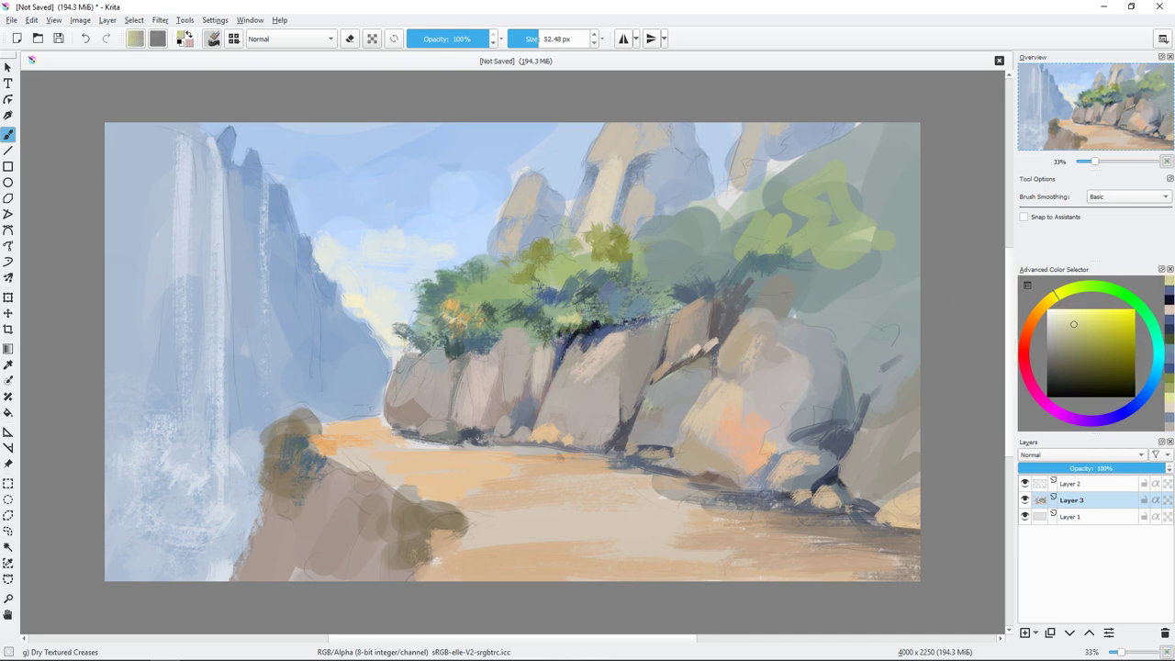
drag(562, 266, 527, 259)
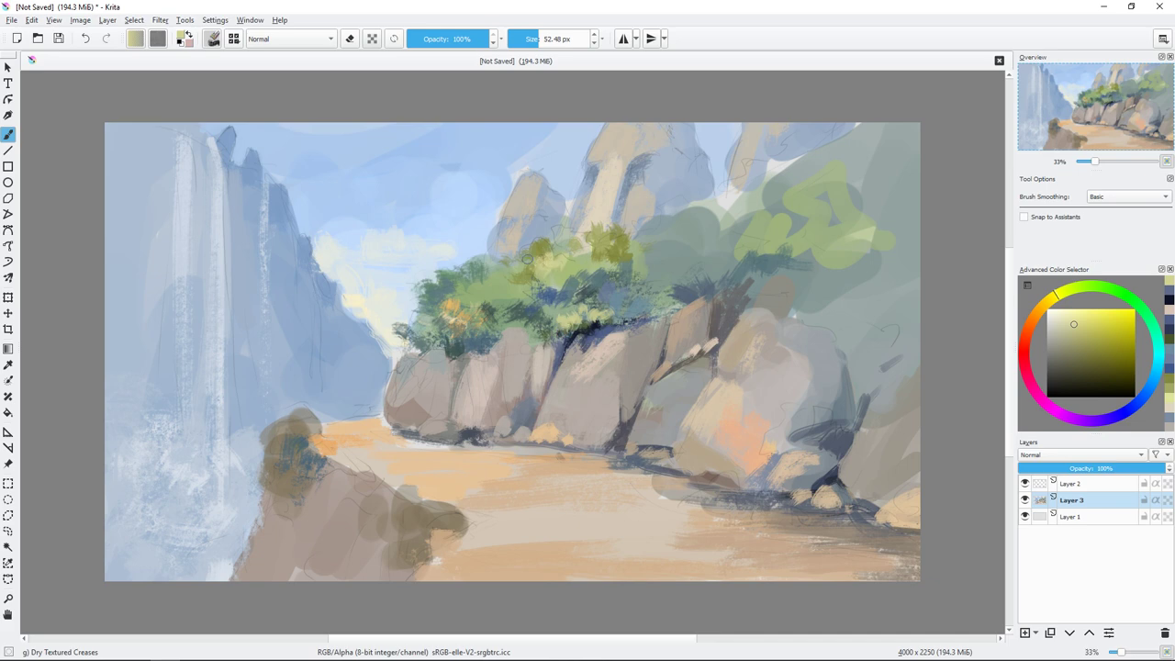
- Paint dark blue shadow marks on the rocks under the treetops
key(bracketright)
key(bracketright)
click(1141, 396)
click(1093, 382)
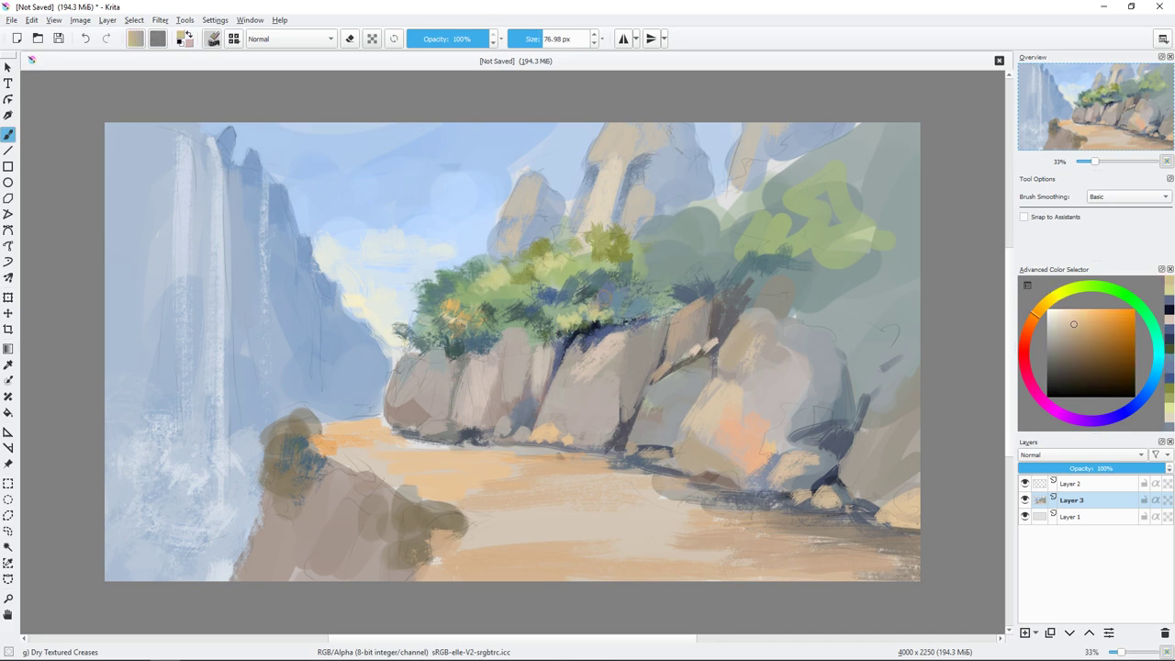
key(bracketleft)
key(bracketleft)
key(bracketleft)
click(501, 332)
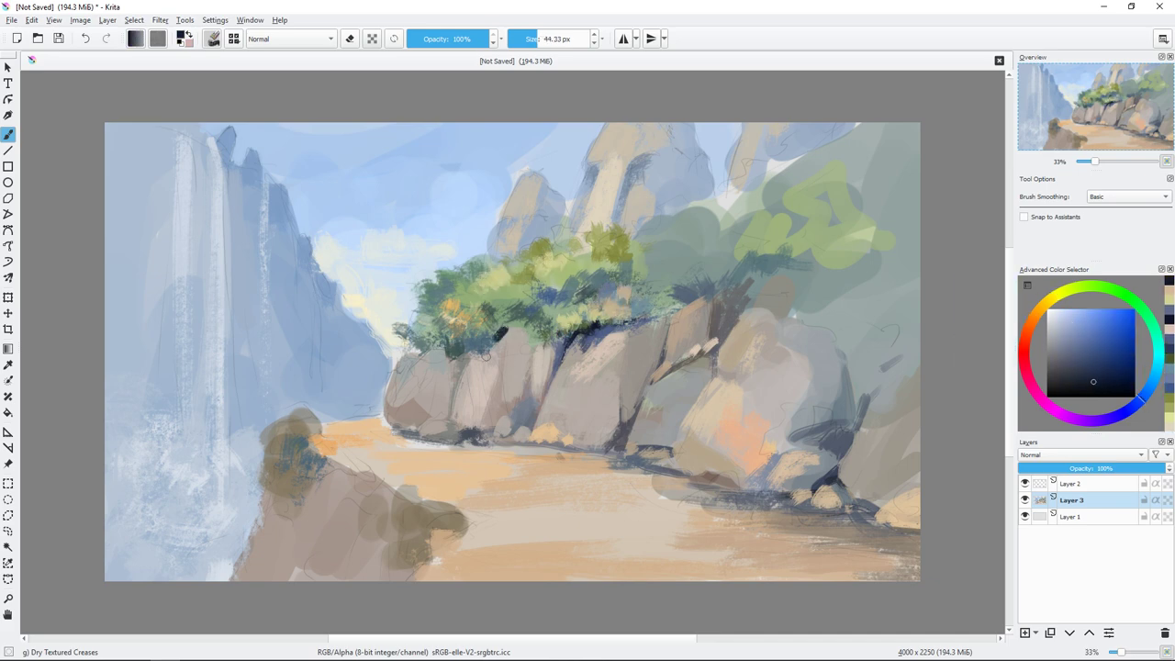
drag(517, 317, 543, 337)
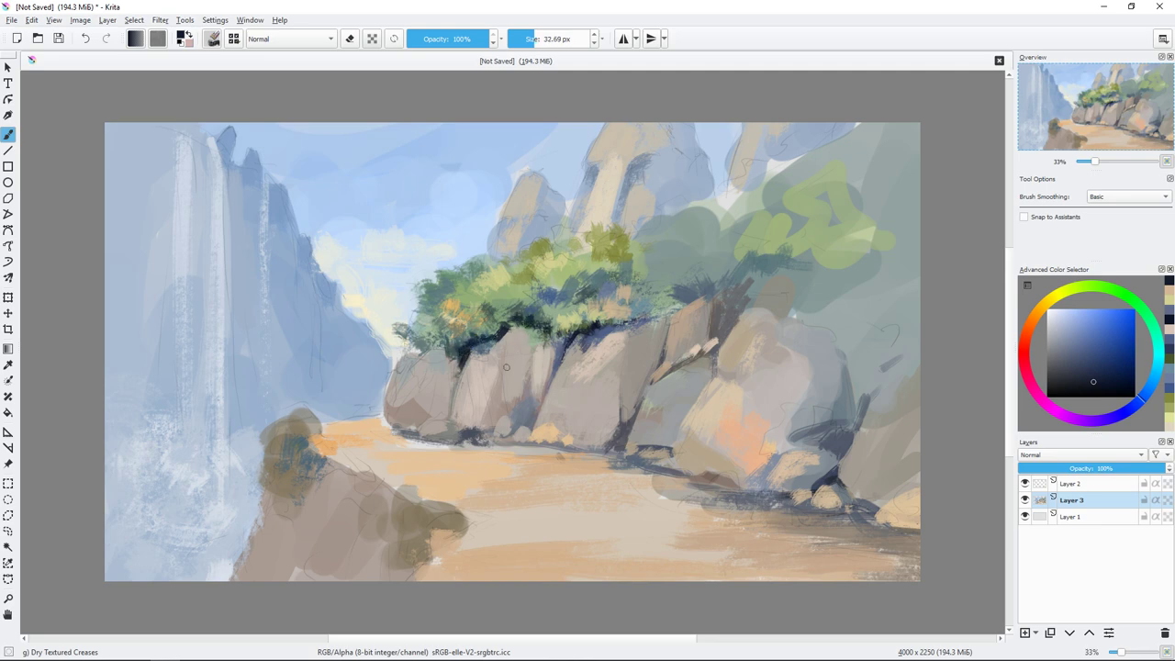
- Lighten the blue, enlarge the brush slightly, and choose a light tan-orange
click(1086, 351)
key(bracketright)
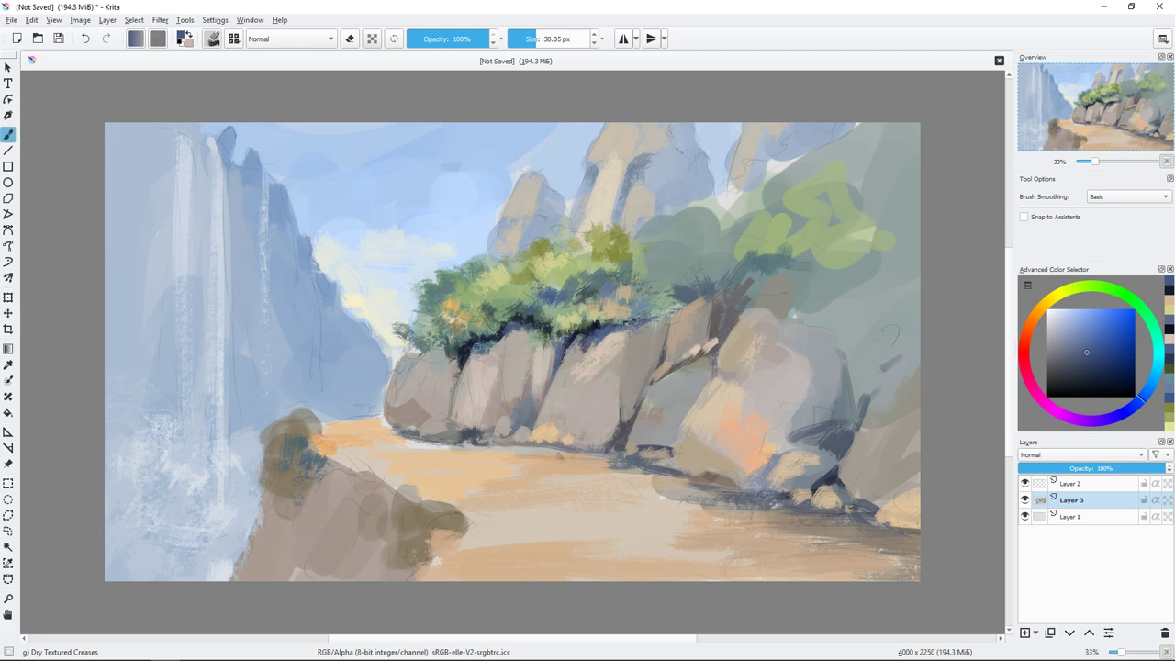
key(l)
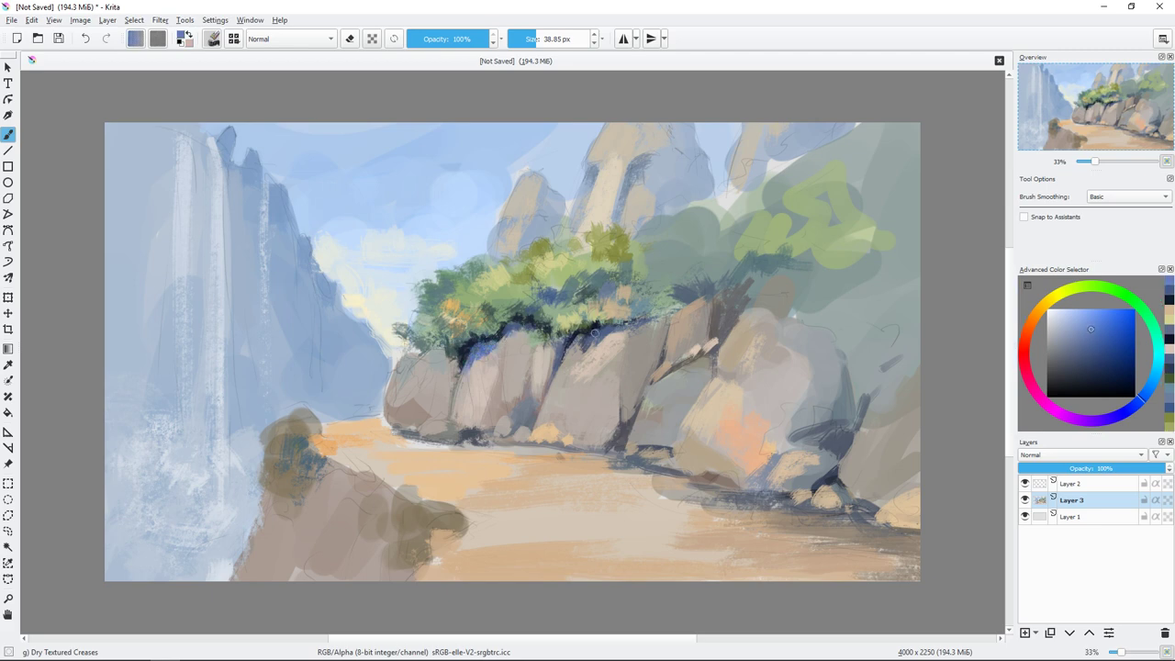
ctrl+click(485, 368)
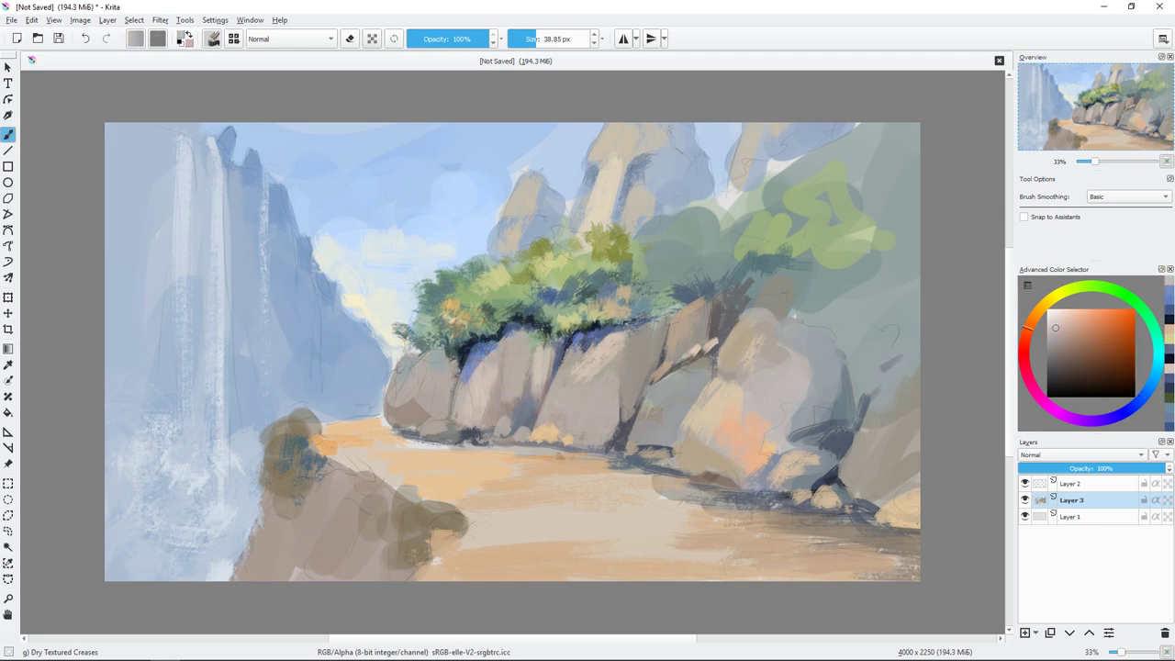
- Paint reddish-brown strokes on the right rock, then cover it with light grey-beige
click(1073, 365)
drag(450, 295, 439, 299)
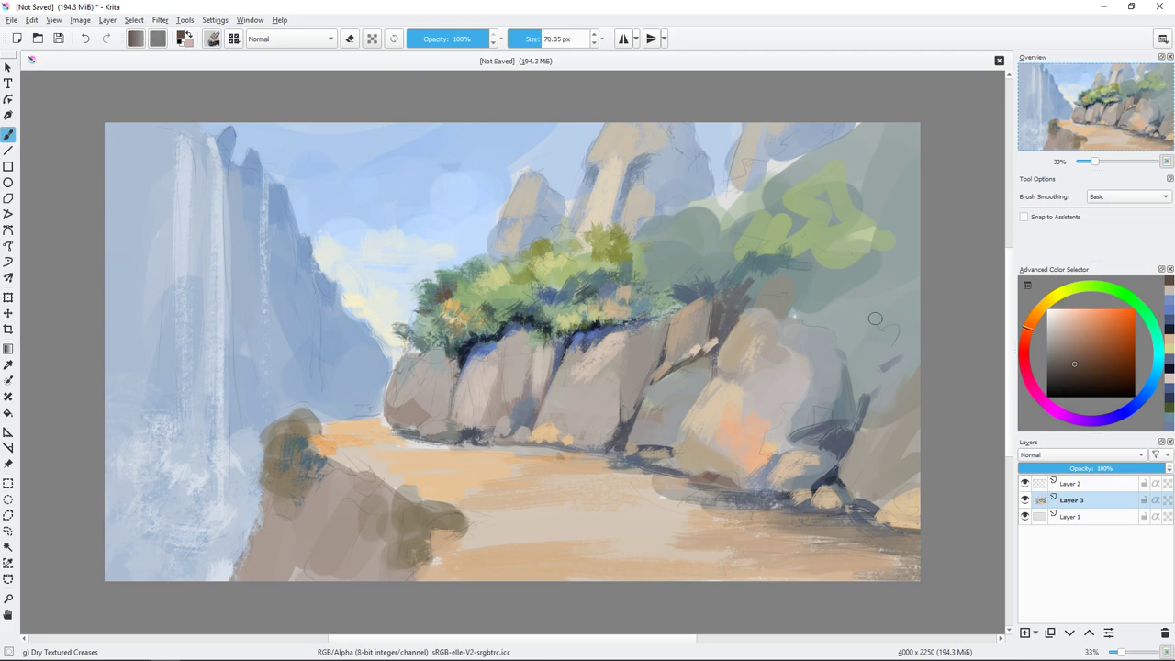
click(1068, 345)
drag(867, 308, 885, 394)
mouse_move(904, 303)
mouse_down()
mouse_move(849, 349)
mouse_move(908, 367)
mouse_move(913, 422)
mouse_up()
click(1056, 336)
drag(858, 386, 918, 429)
mouse_move(881, 348)
mouse_down()
mouse_move(904, 381)
mouse_move(885, 356)
mouse_up()
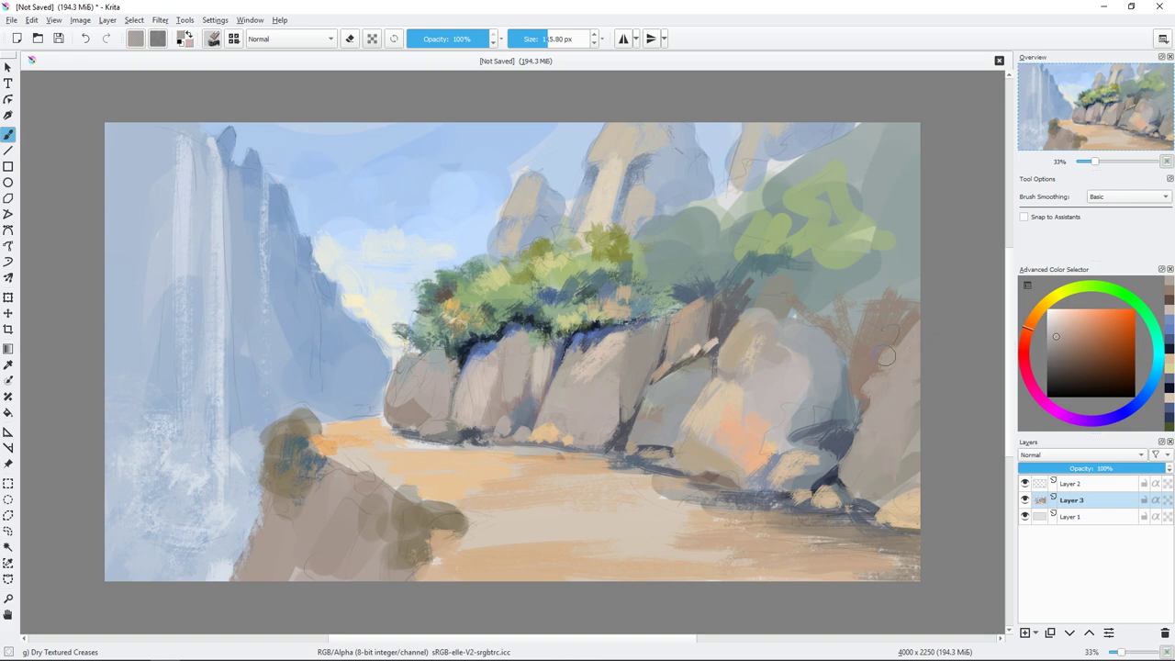
- Paint dark olive strokes on the right foliage and light orange strokes on the upper right rocks
ctrl+click(805, 424)
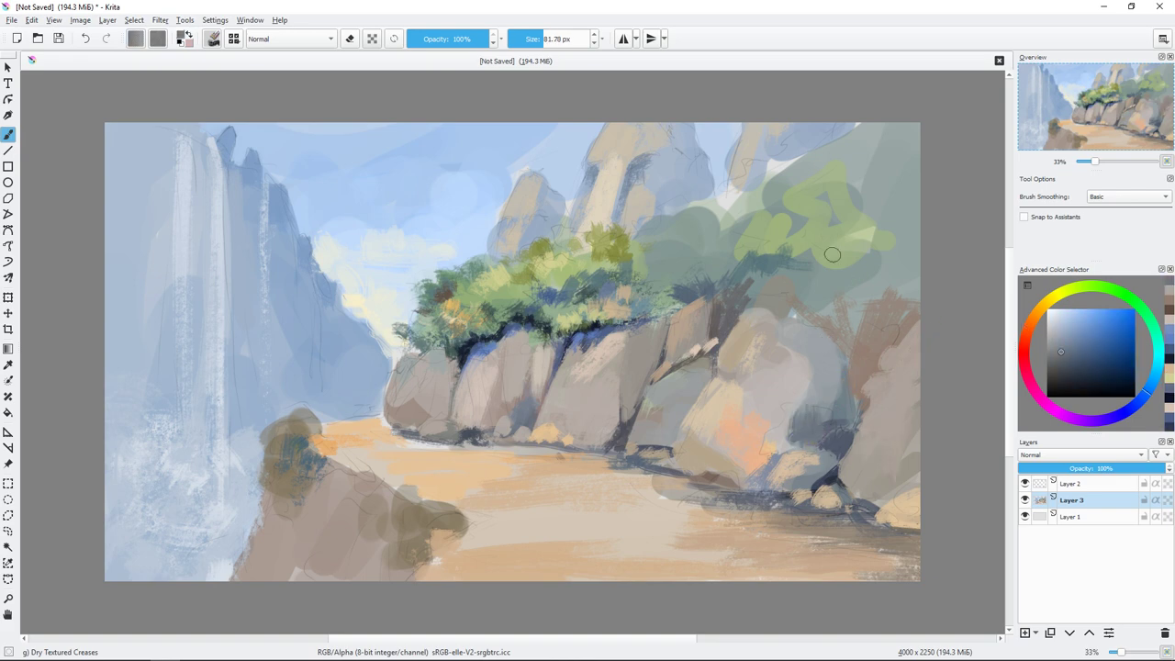
ctrl+click(808, 321)
mouse_move(775, 279)
mouse_down()
mouse_move(750, 292)
mouse_move(858, 317)
mouse_move(876, 344)
mouse_up()
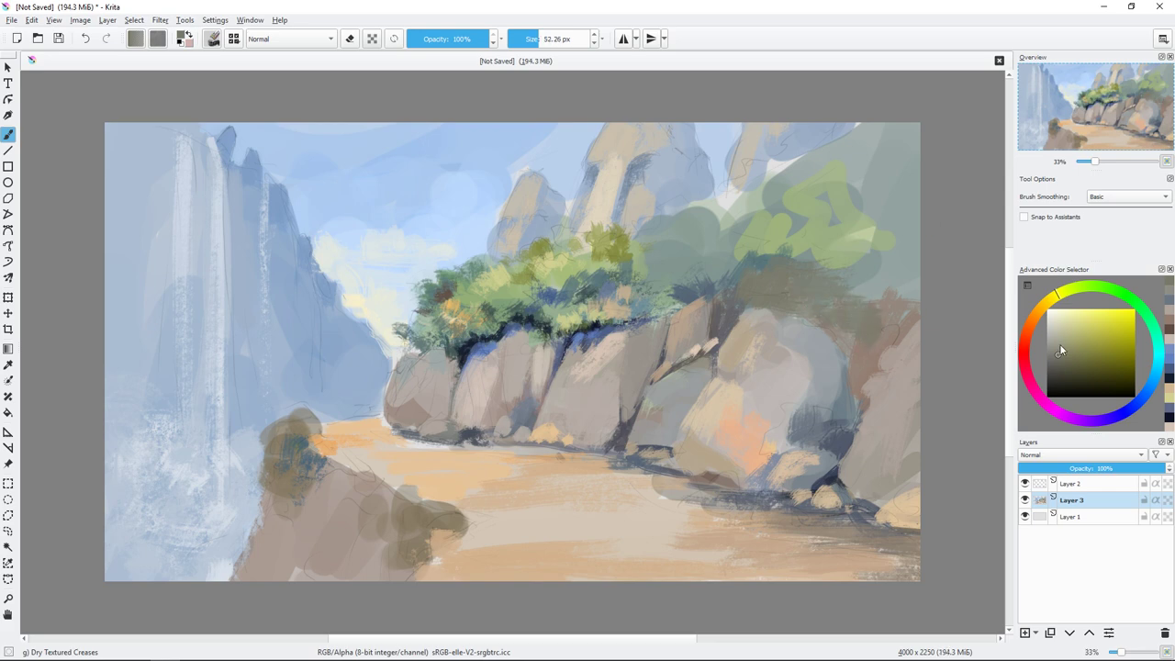
click(1028, 320)
mouse_move(734, 309)
mouse_down()
mouse_move(734, 280)
mouse_move(766, 261)
mouse_move(745, 288)
mouse_up()
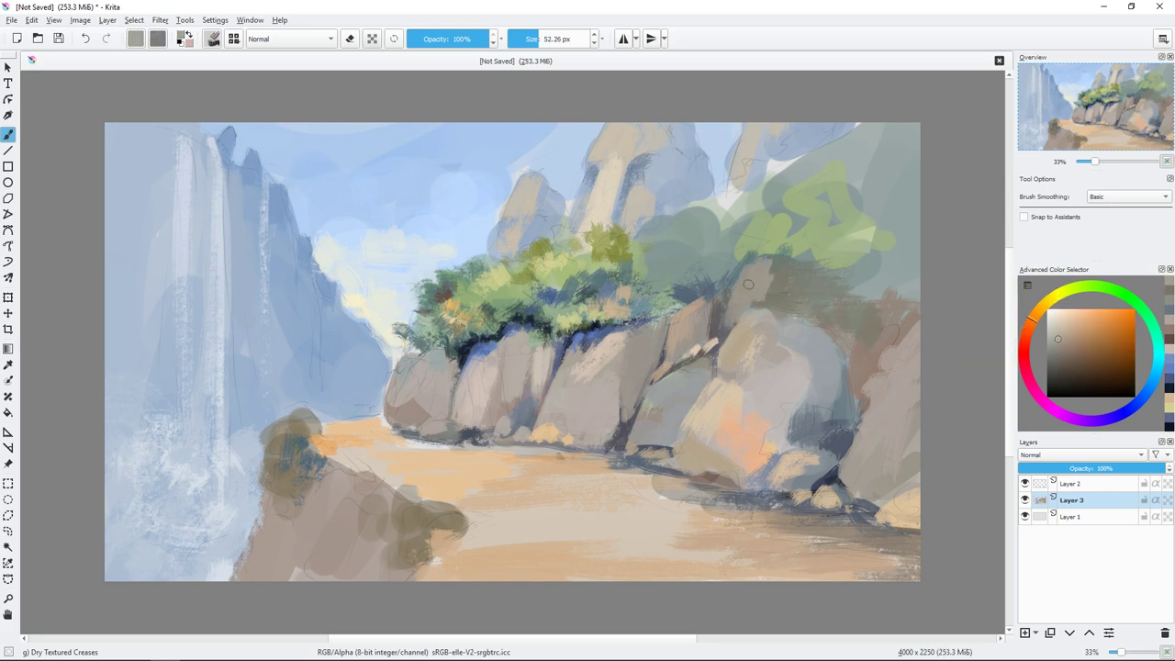
mouse_move(846, 237)
mouse_down()
mouse_move(775, 271)
mouse_move(835, 303)
mouse_up()
- Add light grey-blue strokes to the right rocks with a smaller brush
key(bracketleft)
key(bracketleft)
key(bracketleft)
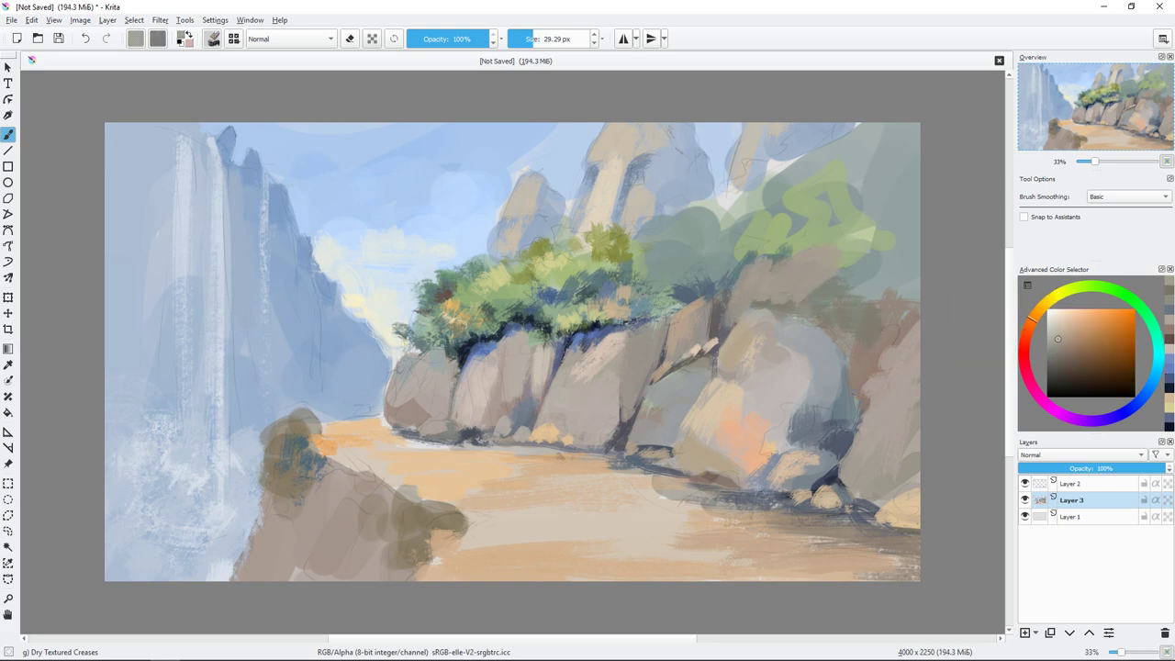
ctrl+click(748, 304)
ctrl+click(739, 306)
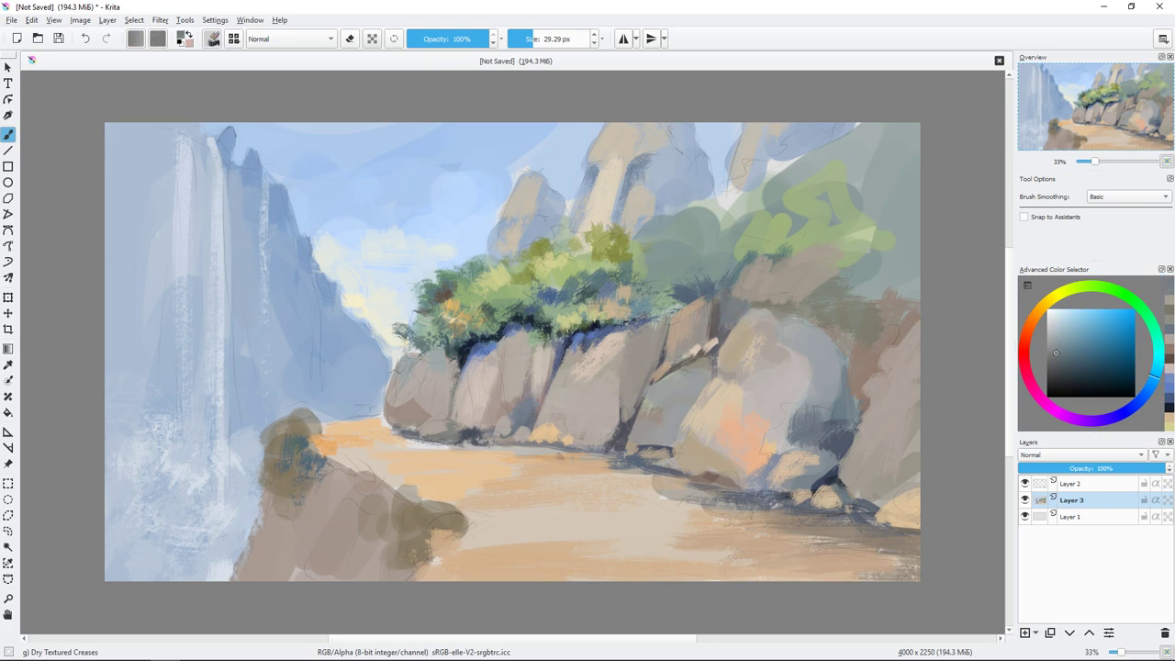
ctrl+click(714, 331)
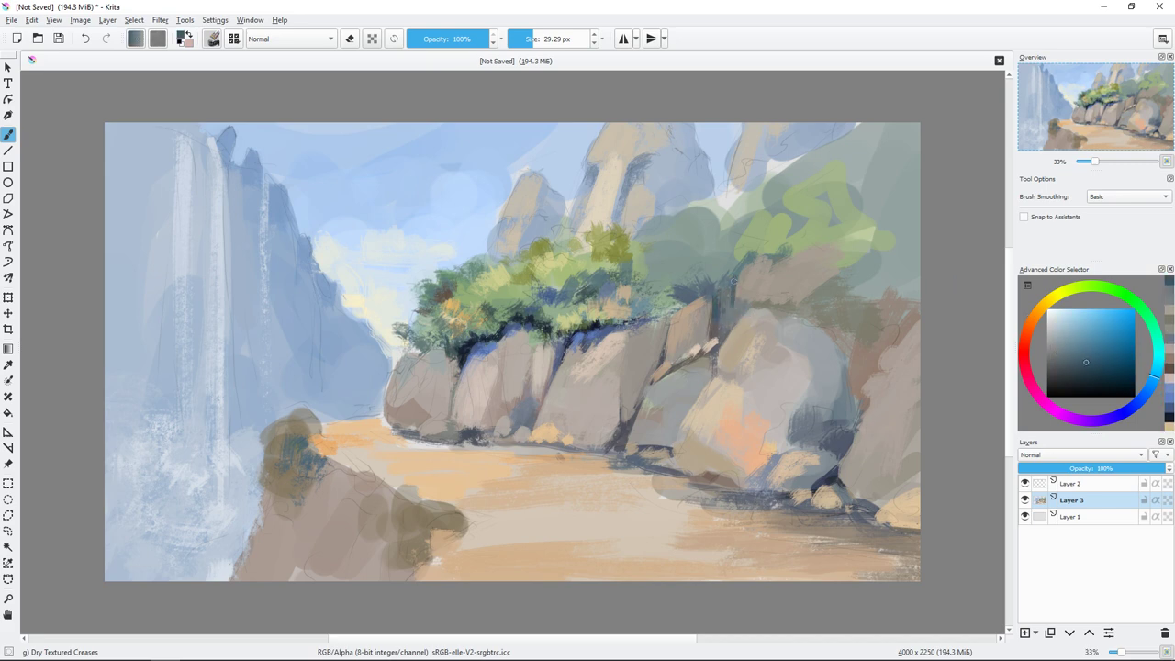
ctrl+click(725, 323)
drag(725, 321, 725, 275)
ctrl+click(725, 321)
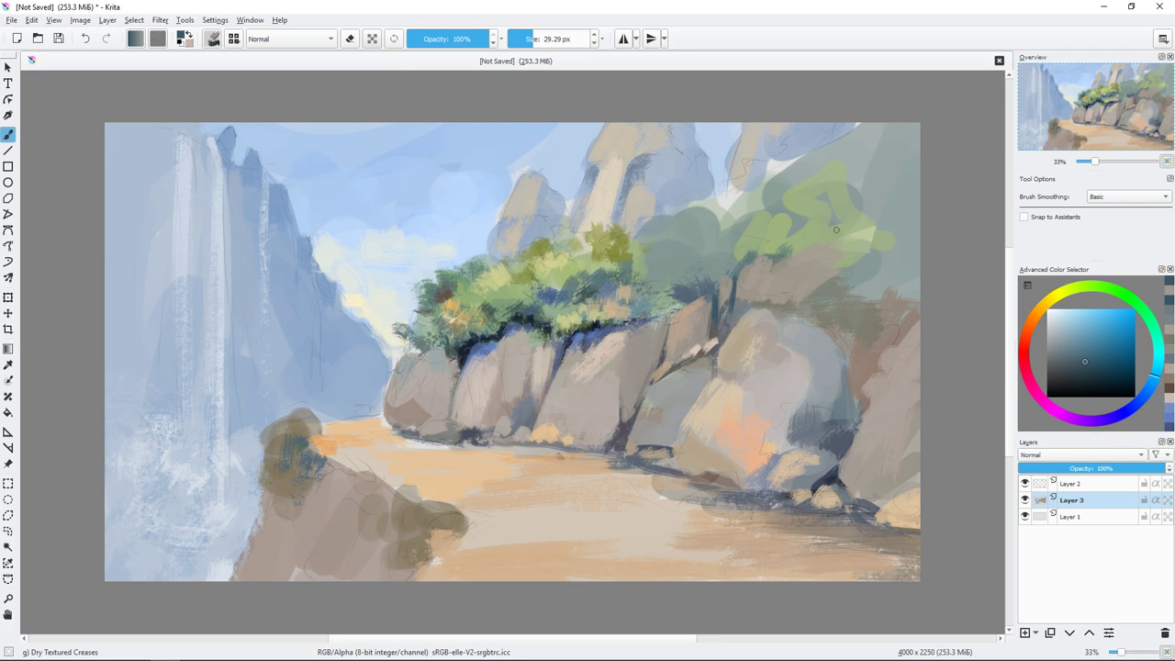
ctrl+click(756, 302)
drag(756, 301, 805, 278)
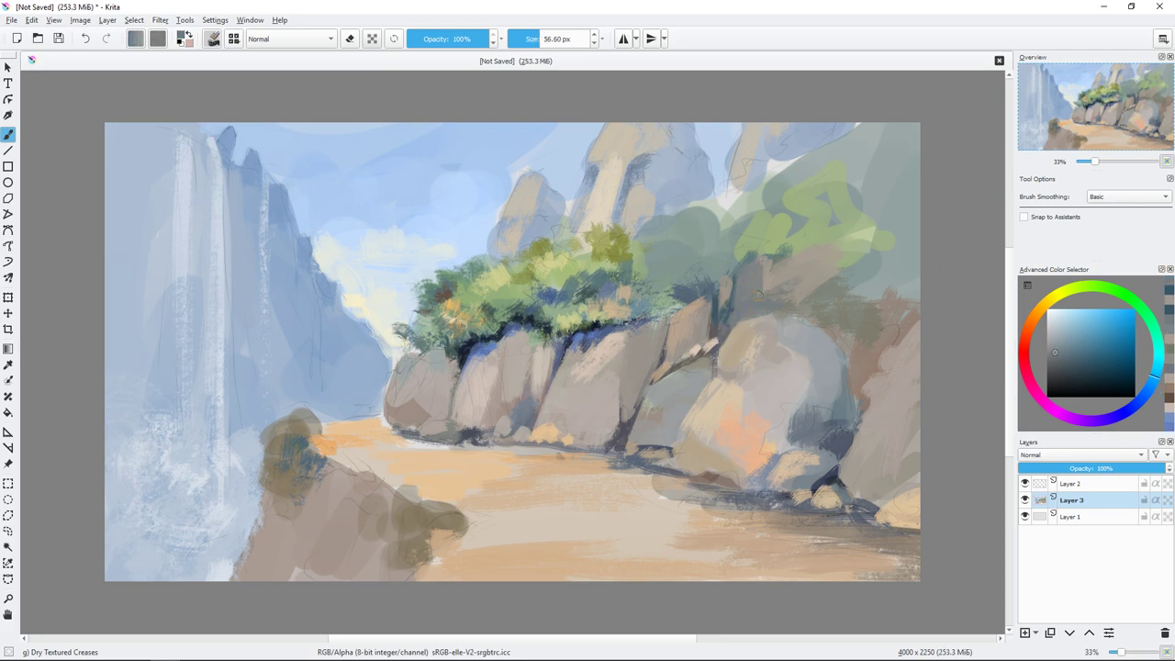
- Paint dark saturated blue shadows between the upper rocks
click(1144, 389)
drag(758, 257, 734, 286)
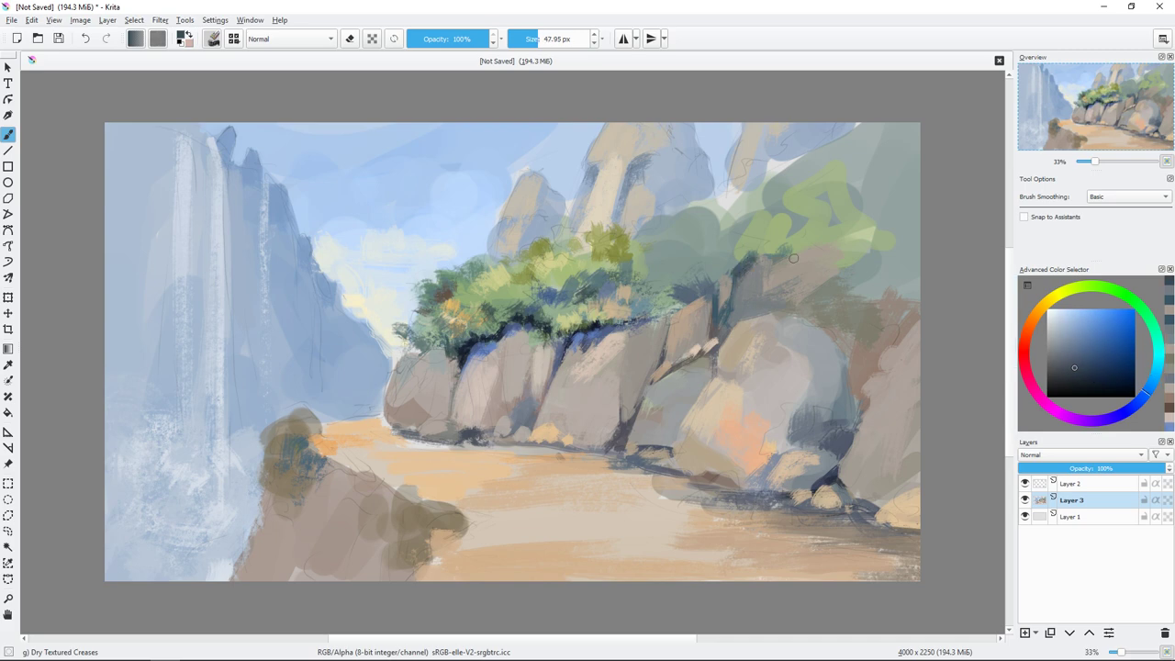
ctrl+click(745, 276)
drag(767, 246, 672, 325)
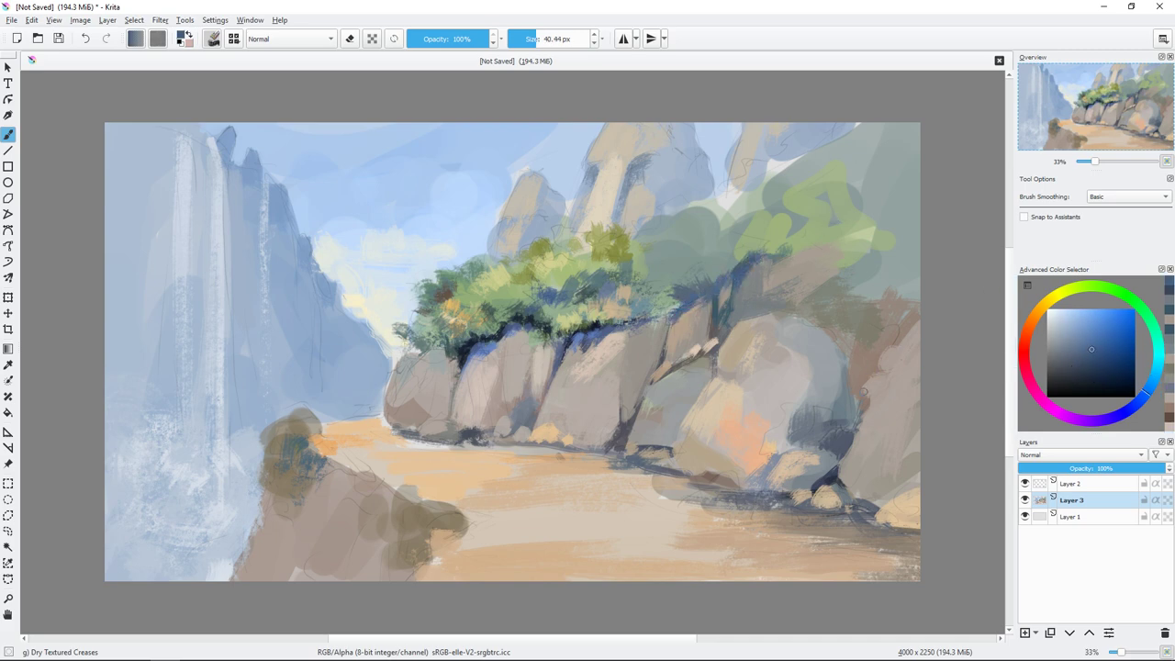
- Paint dark brown strokes and dark violet cracks down the lower right rock
click(1028, 334)
drag(856, 383, 860, 418)
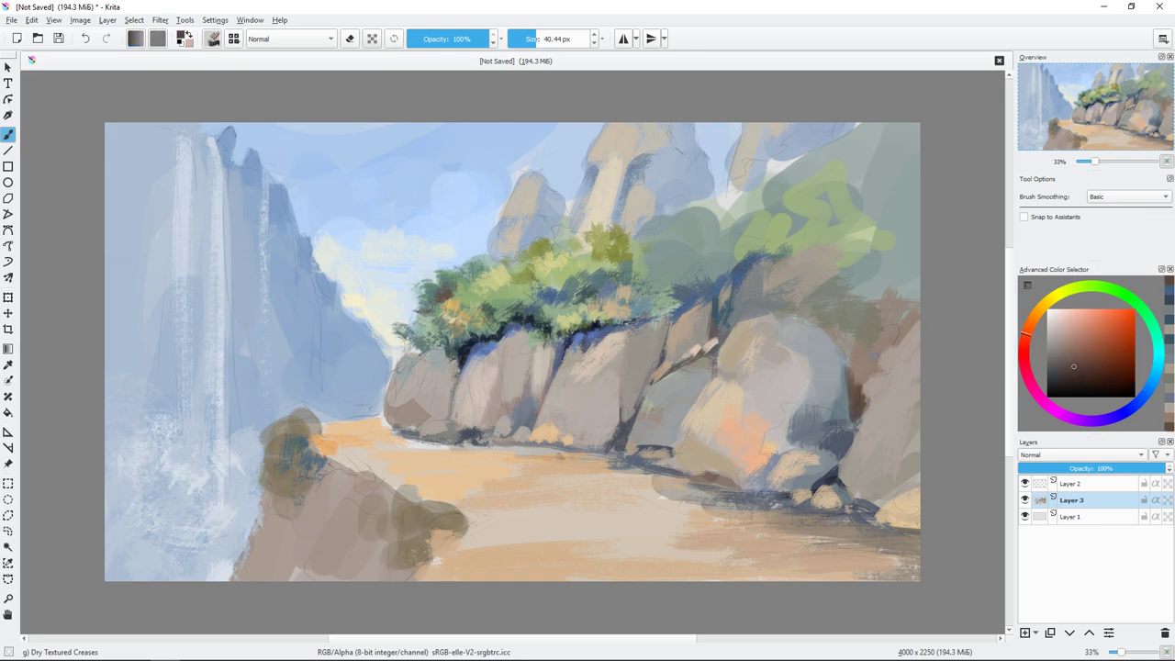
click(1040, 395)
drag(1040, 394, 1097, 421)
click(1055, 363)
mouse_move(854, 361)
mouse_down()
mouse_move(854, 389)
mouse_move(868, 390)
mouse_up()
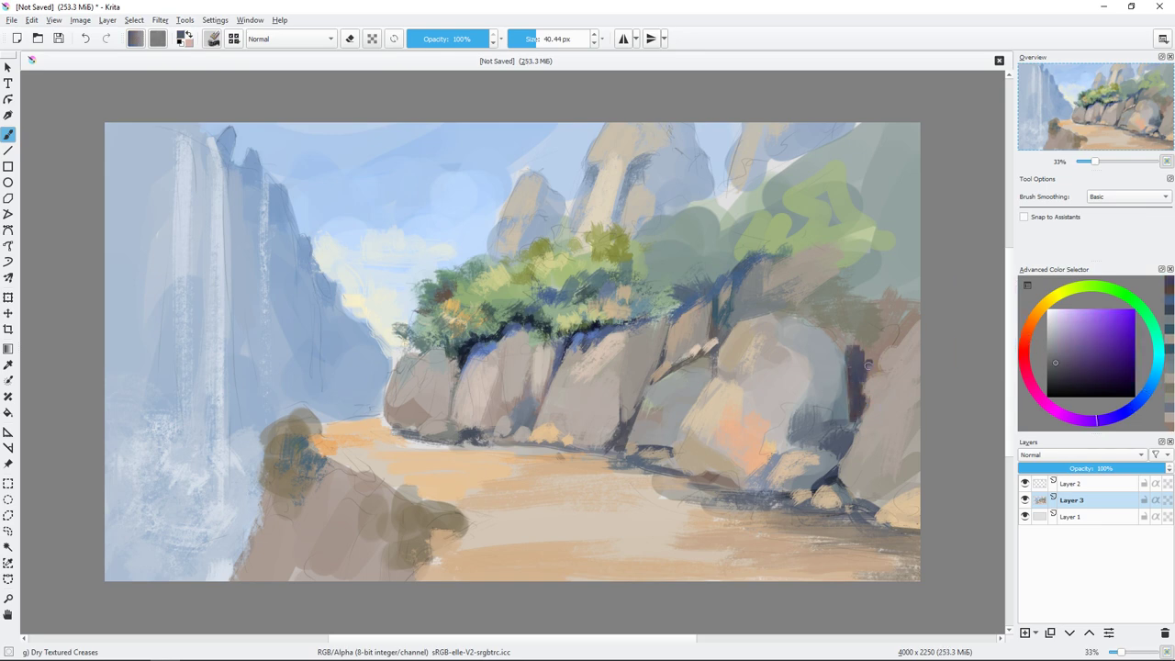
drag(881, 326, 849, 381)
- Deepen the right rock crevices with reddish-brown and add a light beige stroke
click(1022, 363)
click(1051, 359)
drag(858, 320, 824, 359)
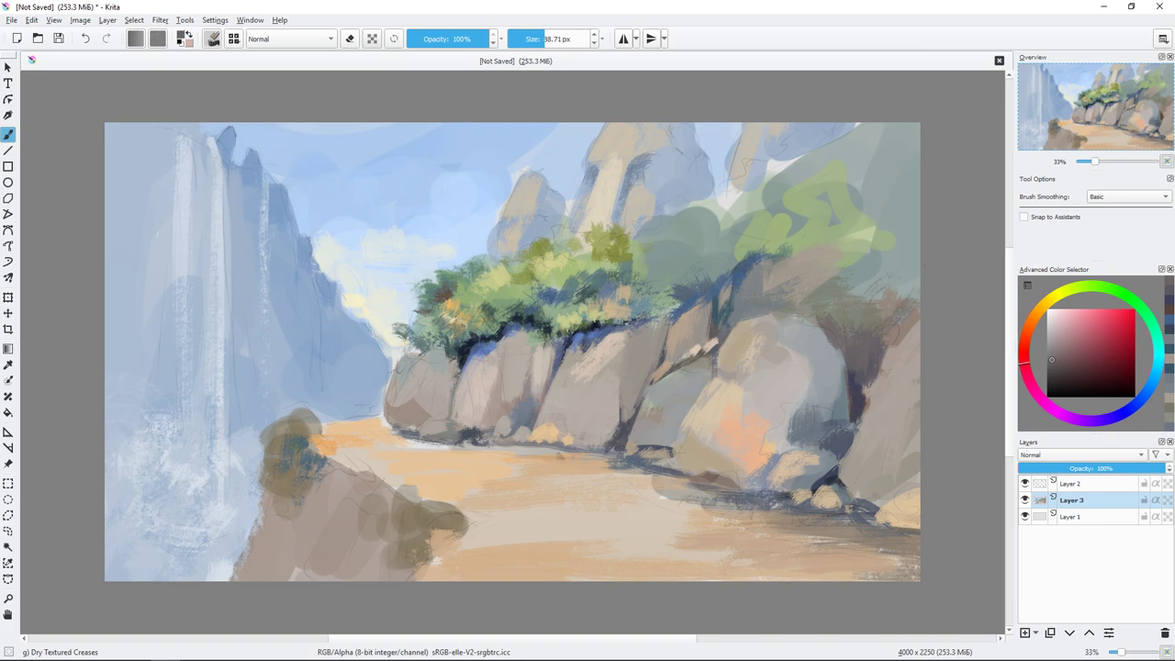
drag(914, 298, 885, 349)
key(])
ctrl+click(892, 406)
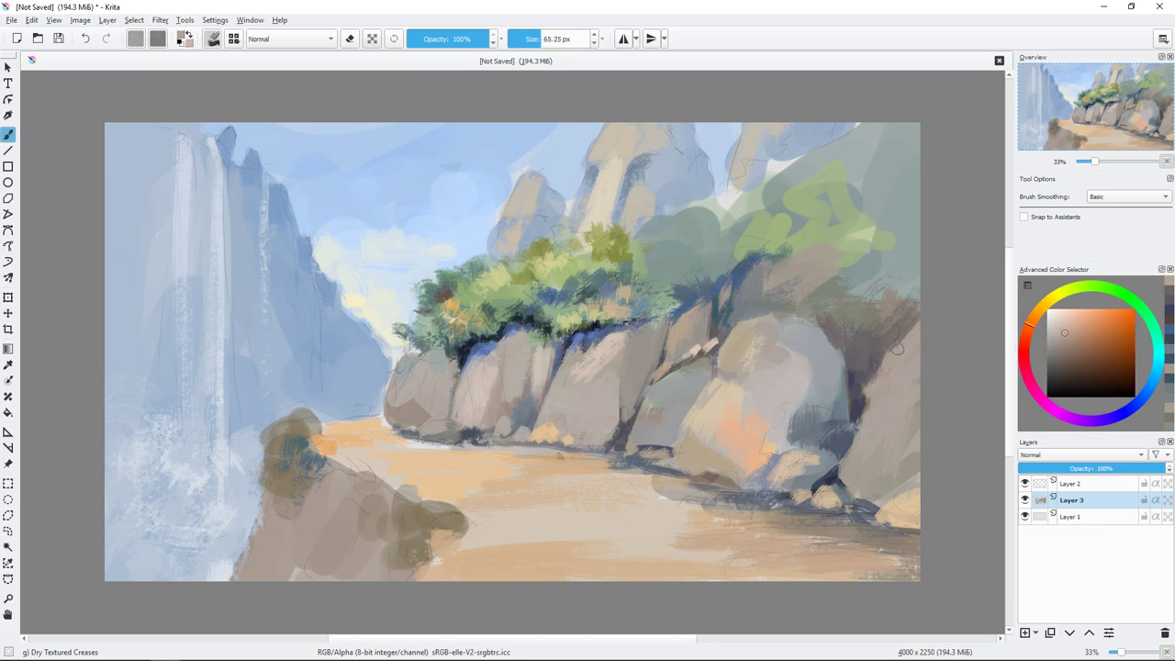
ctrl+click(904, 401)
drag(888, 390, 894, 368)
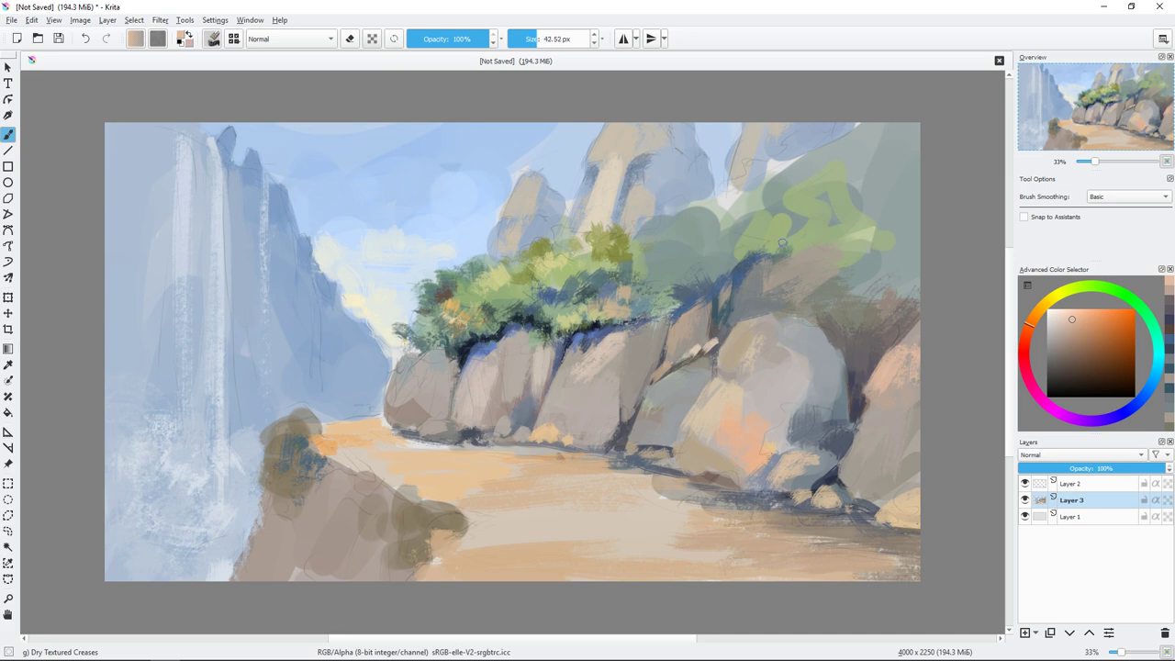
- Paint a very dark blue line at the cliff base and a blue-grey shadow along the shoreline
click(1132, 405)
click(1066, 370)
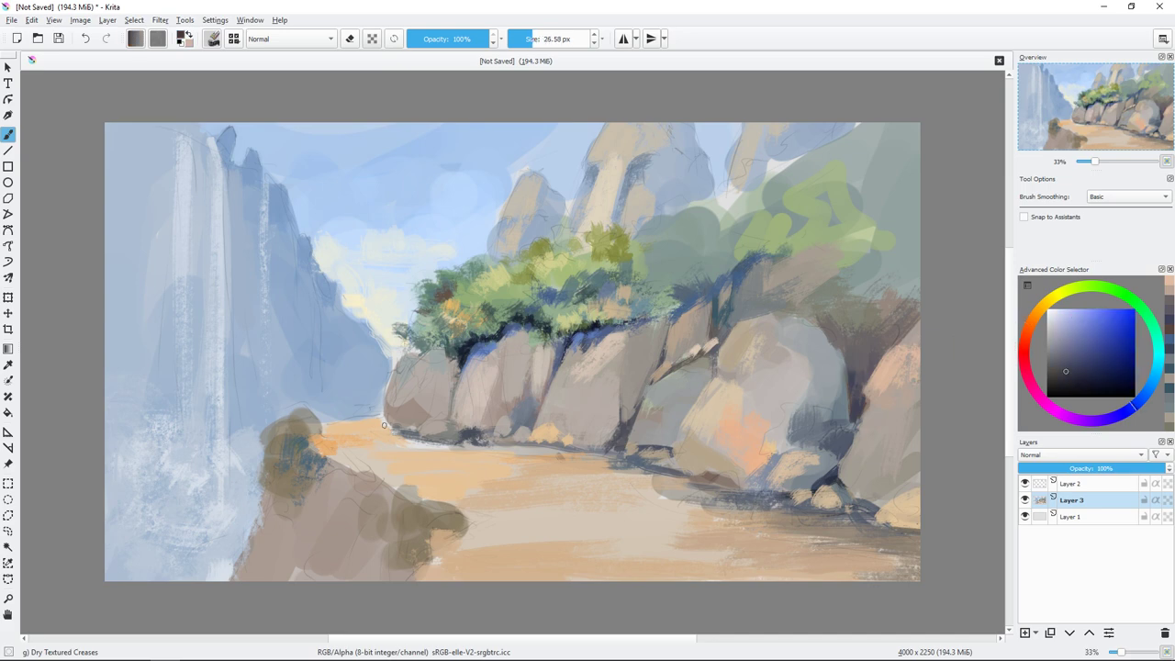
mouse_move(389, 430)
mouse_down()
mouse_move(423, 422)
mouse_move(595, 452)
mouse_up()
key(bracketright)
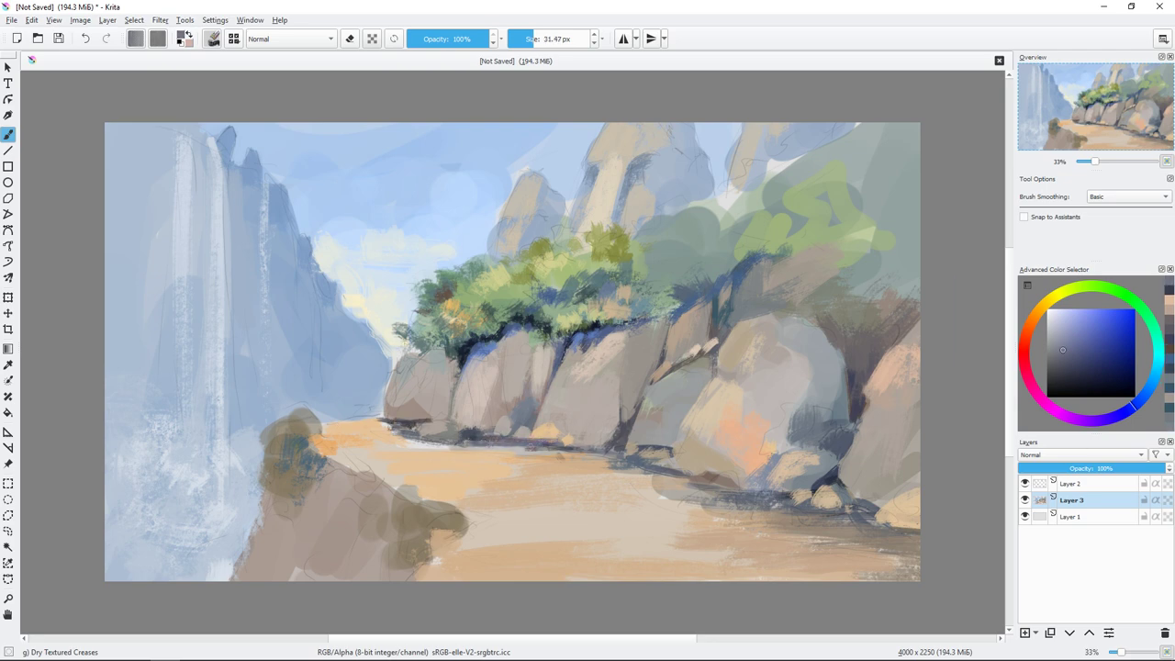
ctrl+click(514, 446)
mouse_move(367, 427)
mouse_down()
mouse_move(413, 423)
mouse_move(477, 447)
mouse_up()
ctrl+click(511, 422)
ctrl+click(431, 433)
- Try deep blue, grey-green and blue-violet colours while resizing the brush
ctrl+click(471, 429)
key(bracketleft)
key(bracketleft)
key(bracketleft)
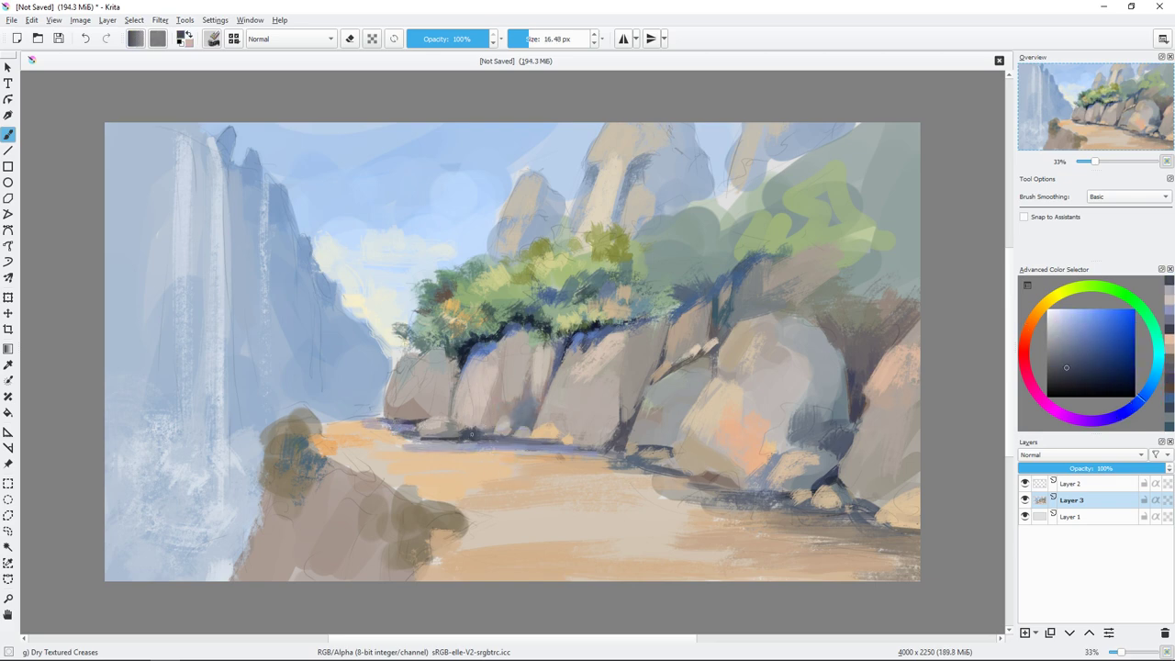
ctrl+click(455, 425)
key(bracketright)
key(bracketright)
key(bracketright)
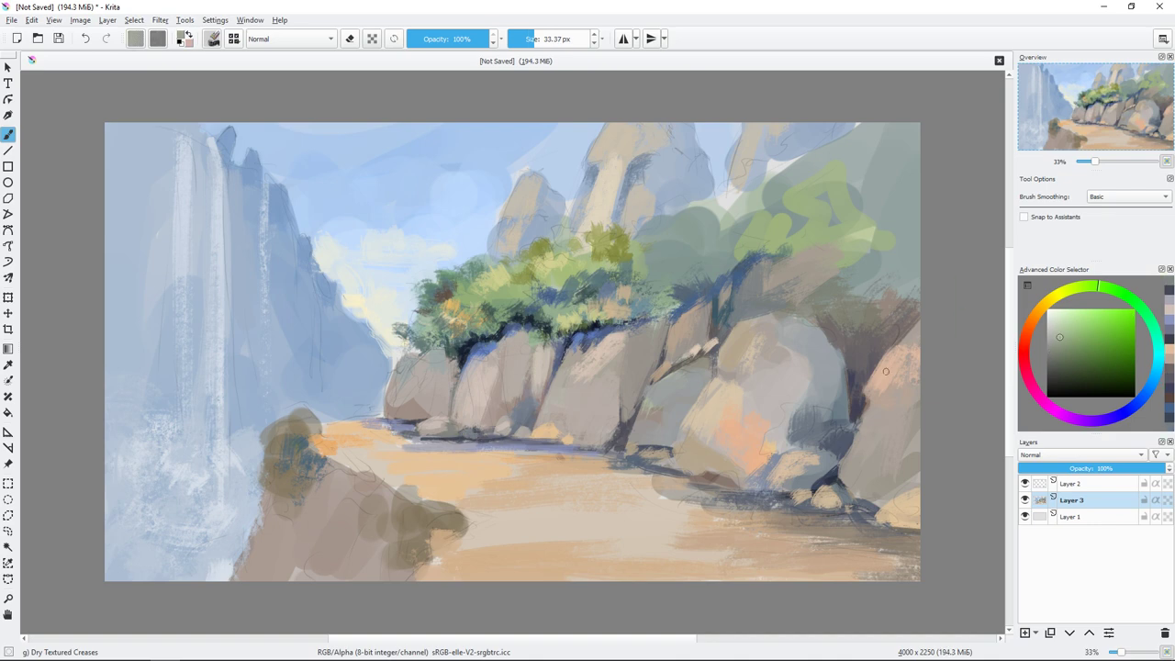
ctrl+click(430, 436)
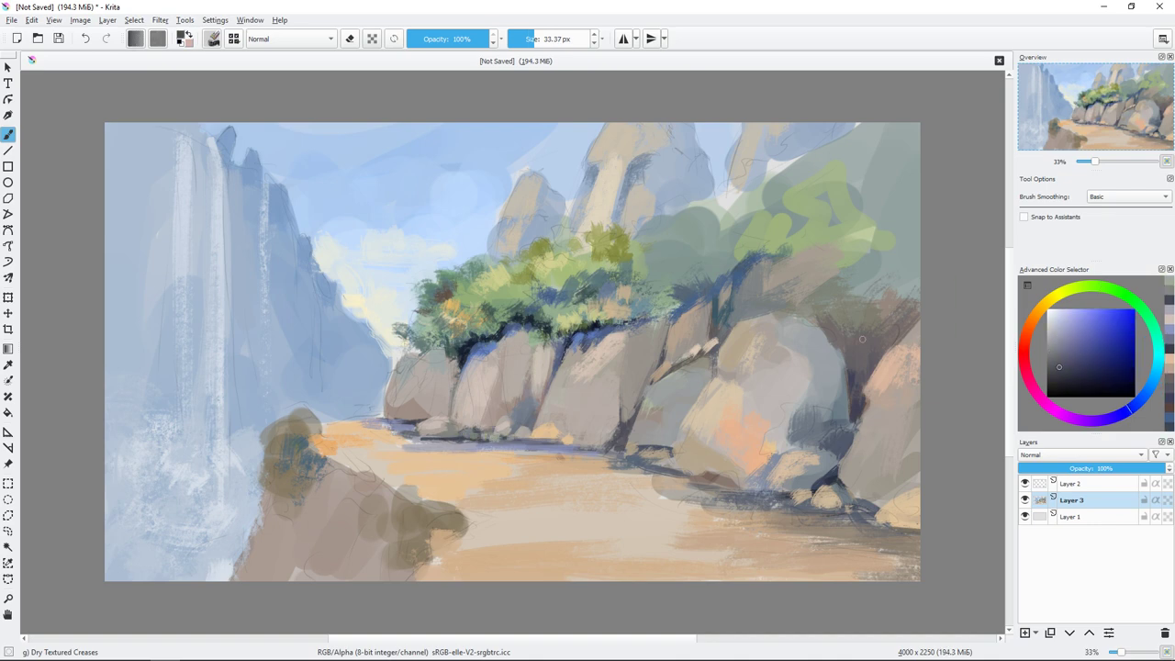
key(bracketright)
key(bracketright)
key(bracketright)
ctrl+click(401, 360)
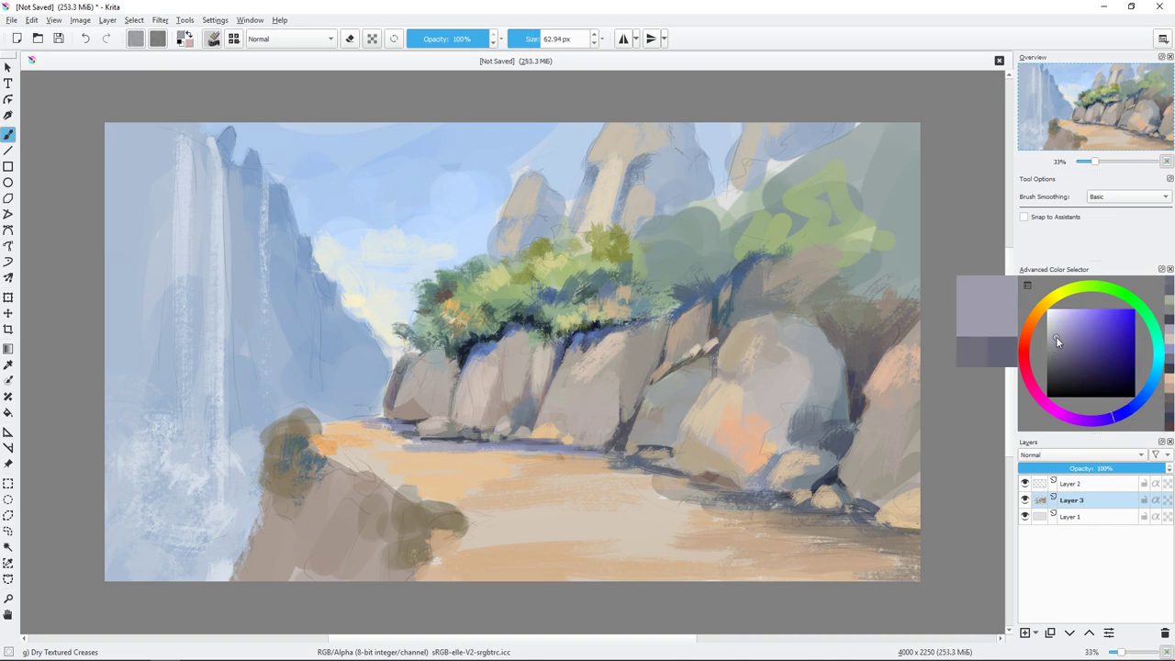
key(bracketleft)
key(bracketleft)
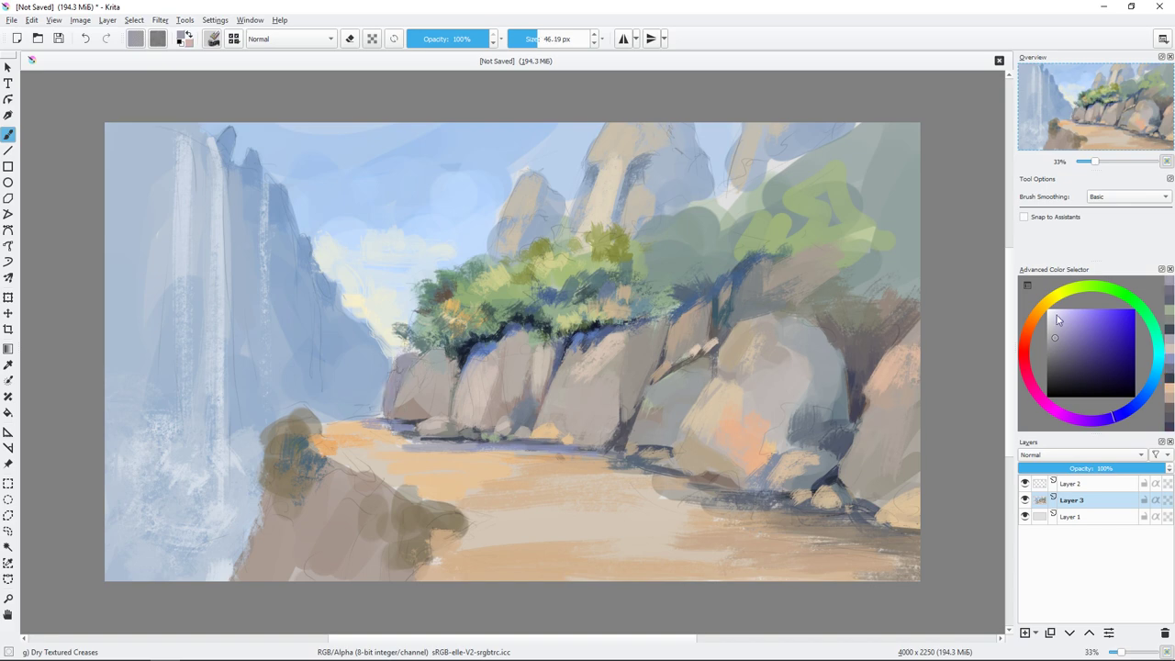
ctrl+click(396, 369)
key(bracketleft)
key(bracketleft)
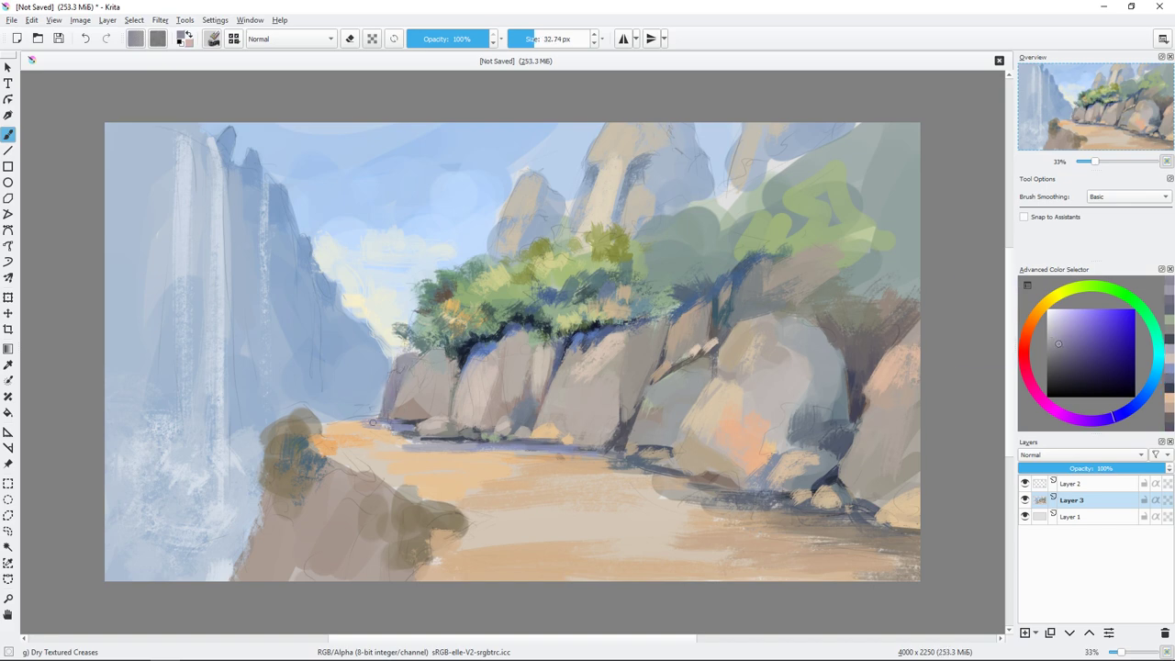
- Dab green foliage onto the left bush with a larger brush
ctrl+click(289, 431)
key(bracketright)
key(bracketright)
key(bracketright)
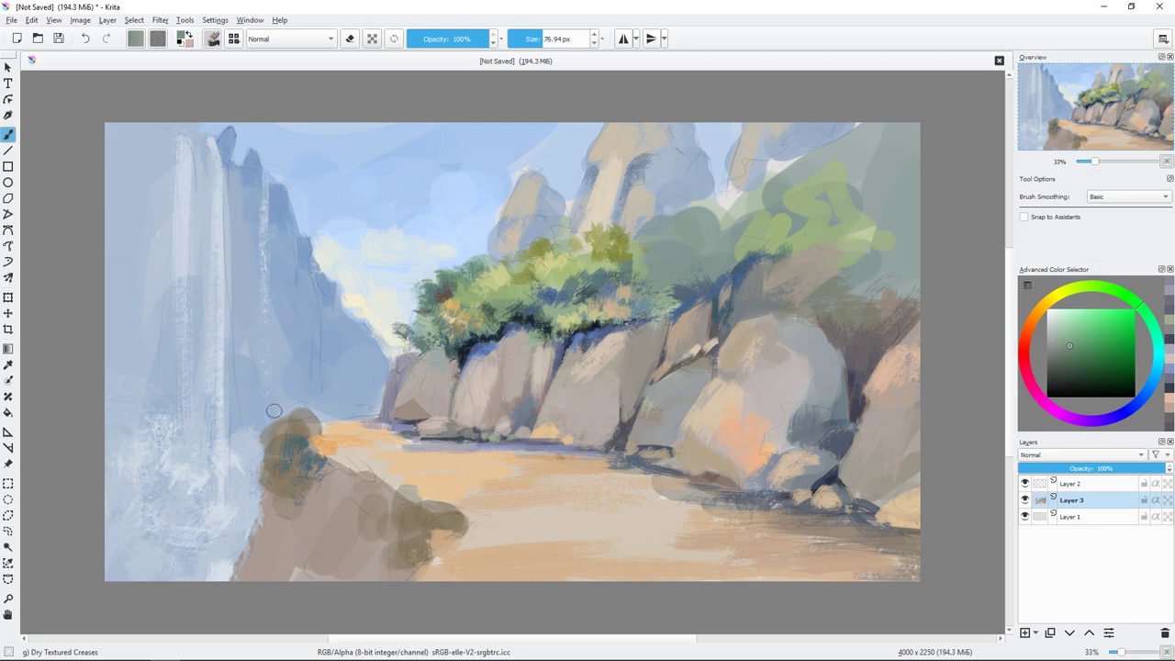
mouse_move(266, 413)
mouse_down()
mouse_move(299, 426)
mouse_move(312, 417)
mouse_move(266, 495)
mouse_move(340, 473)
mouse_move(266, 523)
mouse_up()
ctrl+click(289, 418)
- Paint dark blue shadows into the left bush
ctrl+click(730, 307)
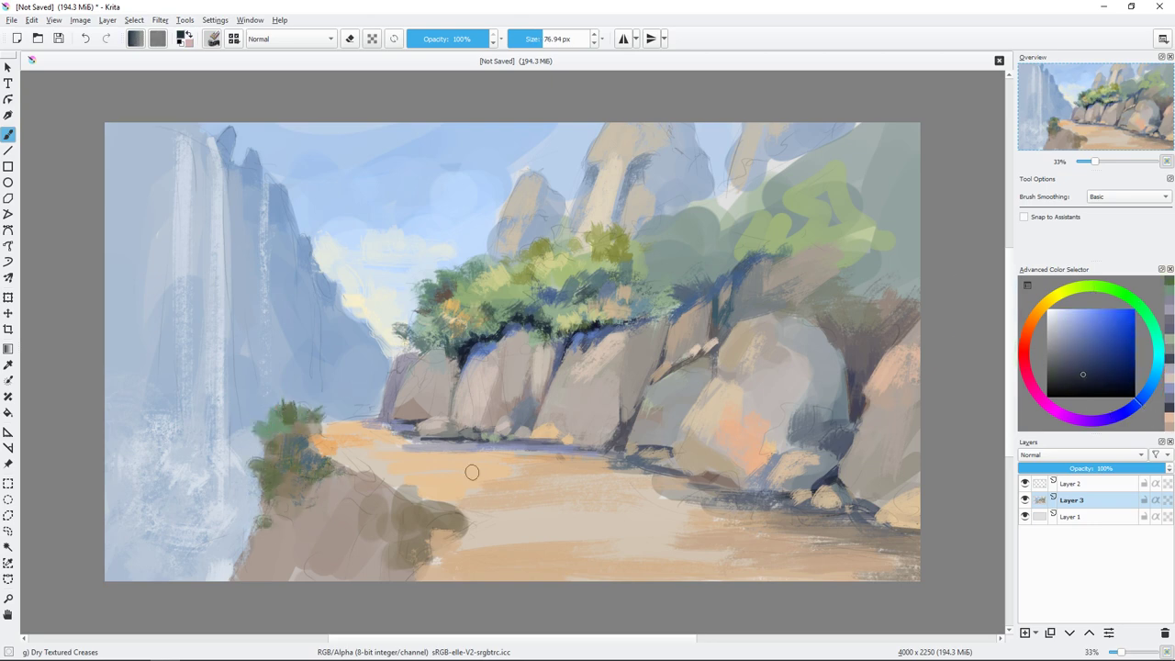
key(bracketleft)
drag(289, 466, 351, 473)
drag(290, 505, 259, 493)
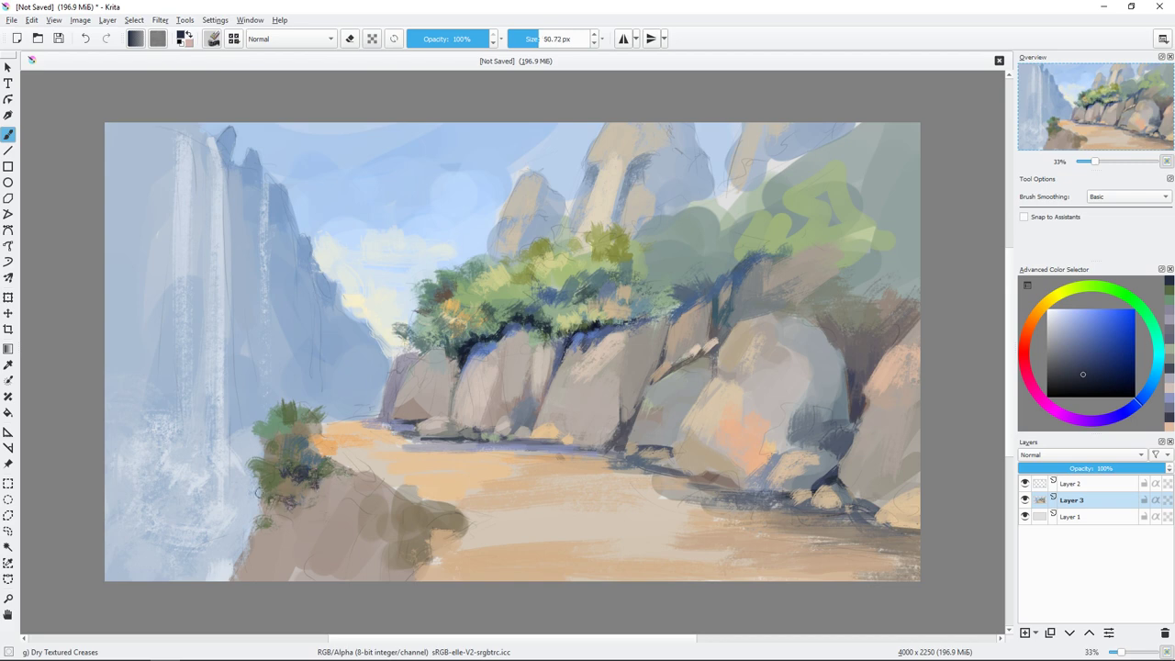
- Paint light green leaves and a small highlight on the left bush
ctrl+click(246, 410)
ctrl+click(261, 407)
key(bracketright)
key(bracketright)
key(bracketright)
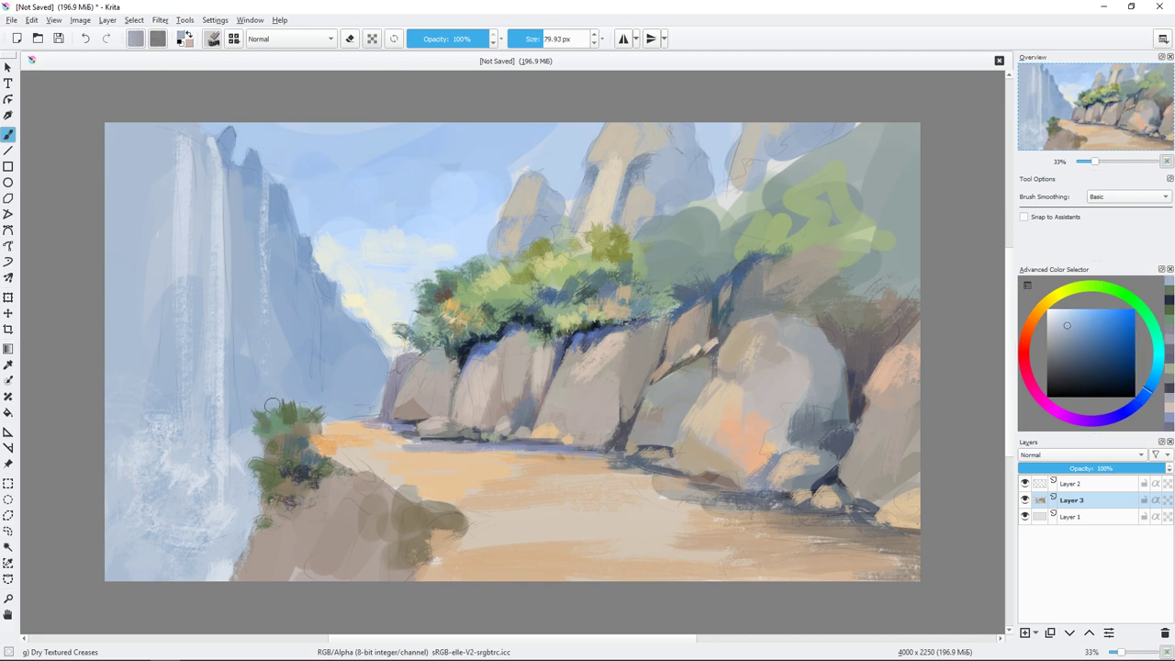
ctrl+click(257, 432)
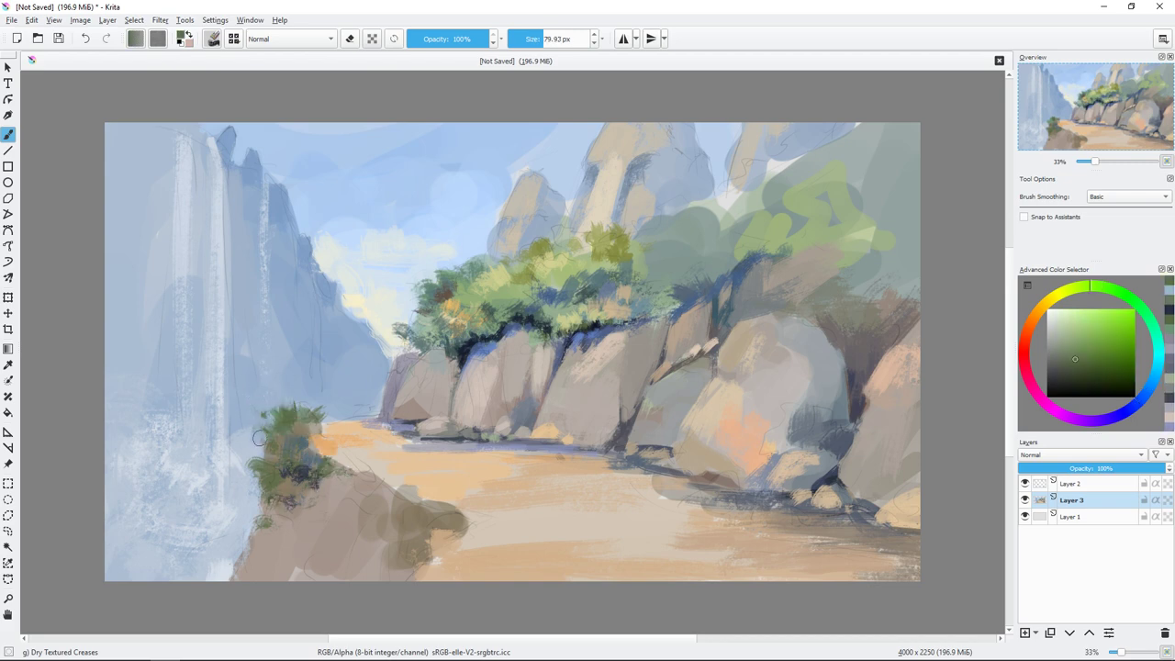
key(bracketleft)
key(bracketleft)
key(bracketleft)
ctrl+click(275, 417)
drag(266, 427, 292, 413)
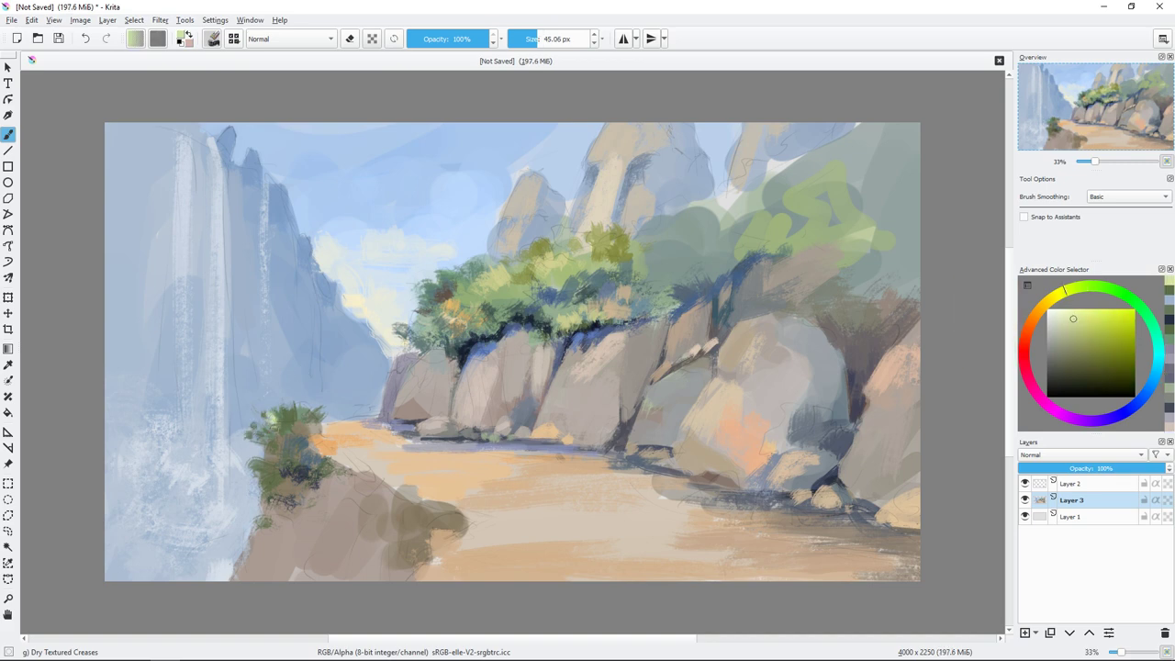
ctrl+click(312, 449)
click(282, 415)
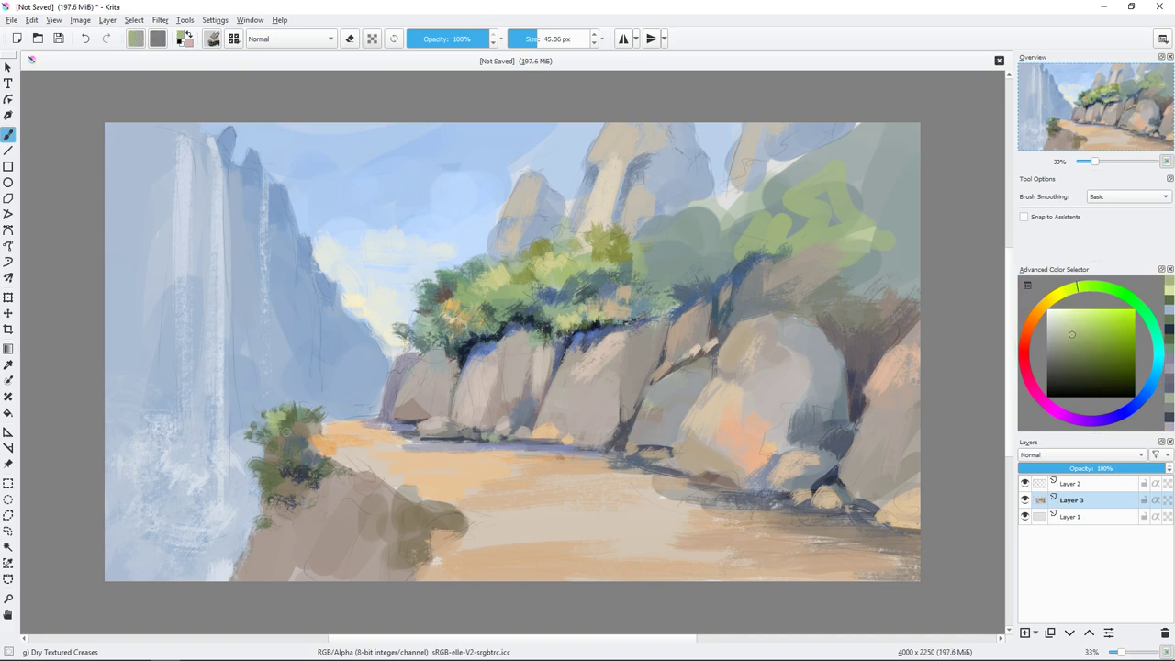
- Sample blue-grey, path orange and pale blue-grey, then choose pale orange with a ~67 px brush
ctrl+click(341, 424)
key(bracketleft)
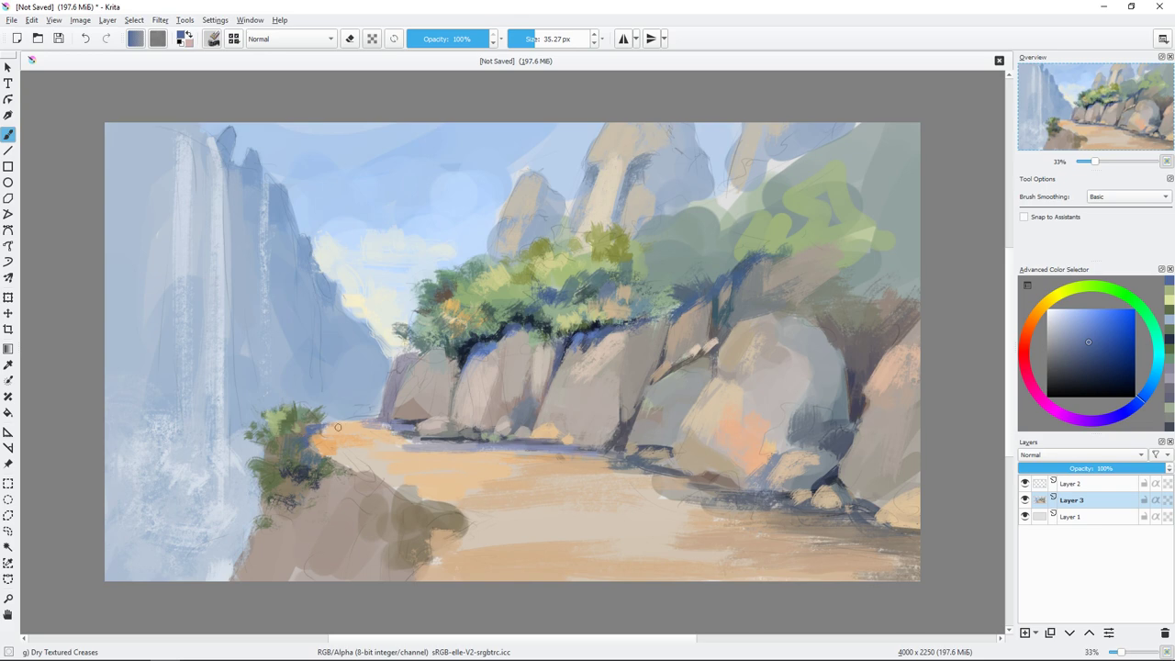
ctrl+click(337, 427)
key(bracketleft)
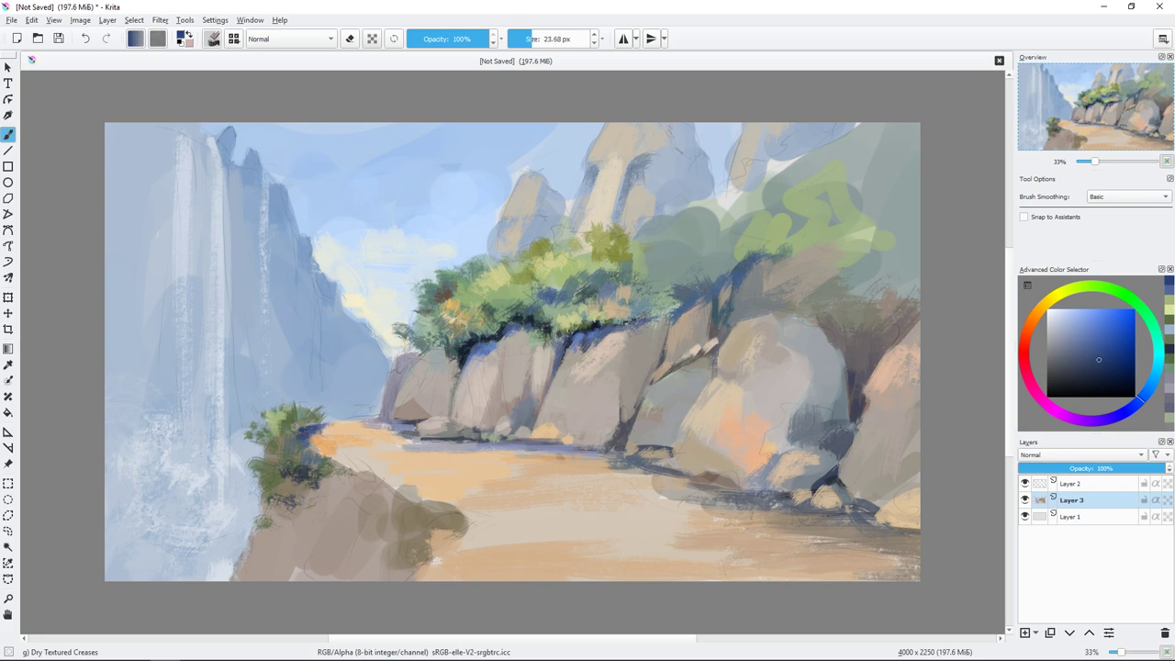
ctrl+click(295, 428)
key(bracketright)
key(bracketright)
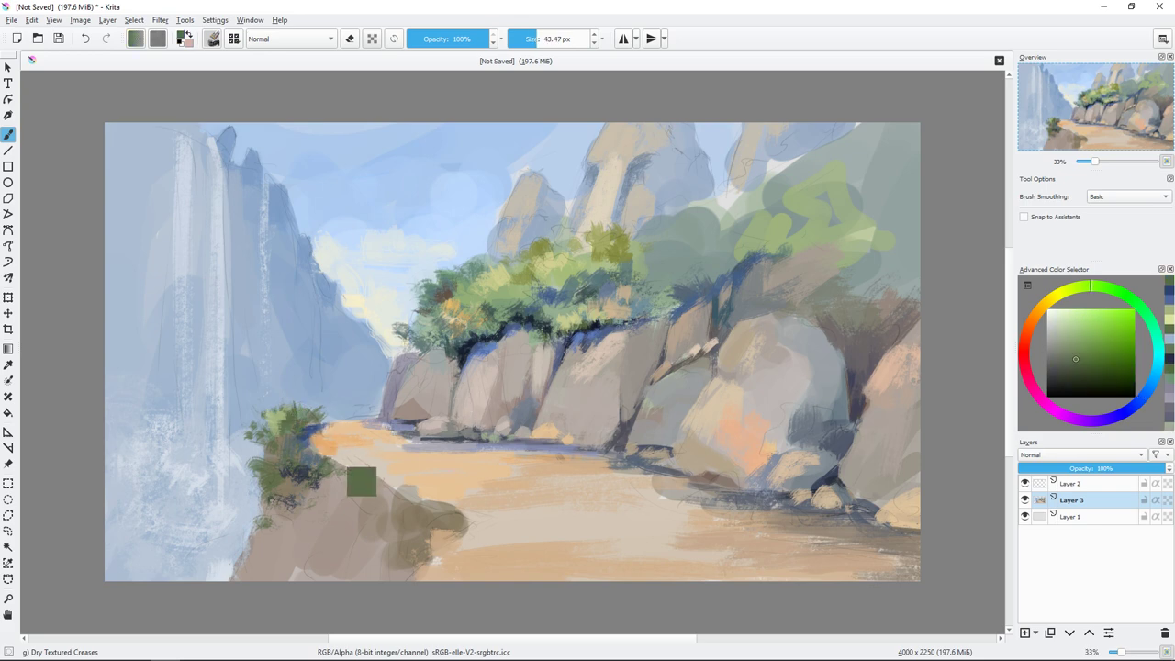
ctrl+click(353, 472)
ctrl+click(716, 196)
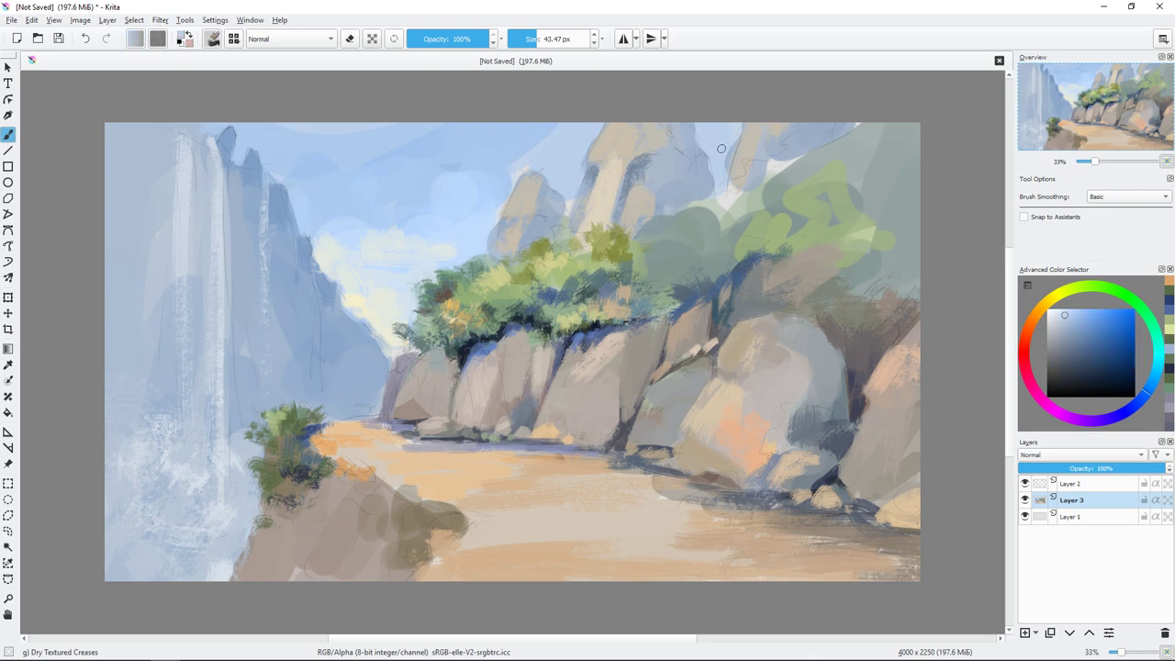
key(bracketright)
ctrl+click(753, 147)
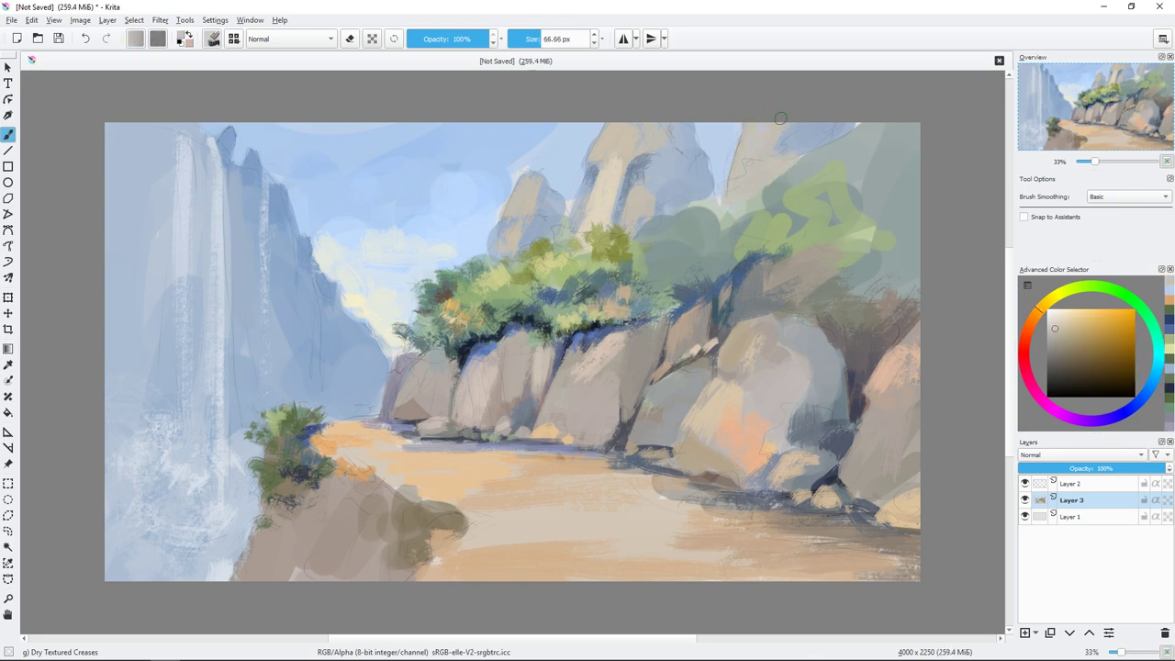
- Hide the Layer 2 sketch lines and paint dark blue shading on the rock tower
click(1025, 482)
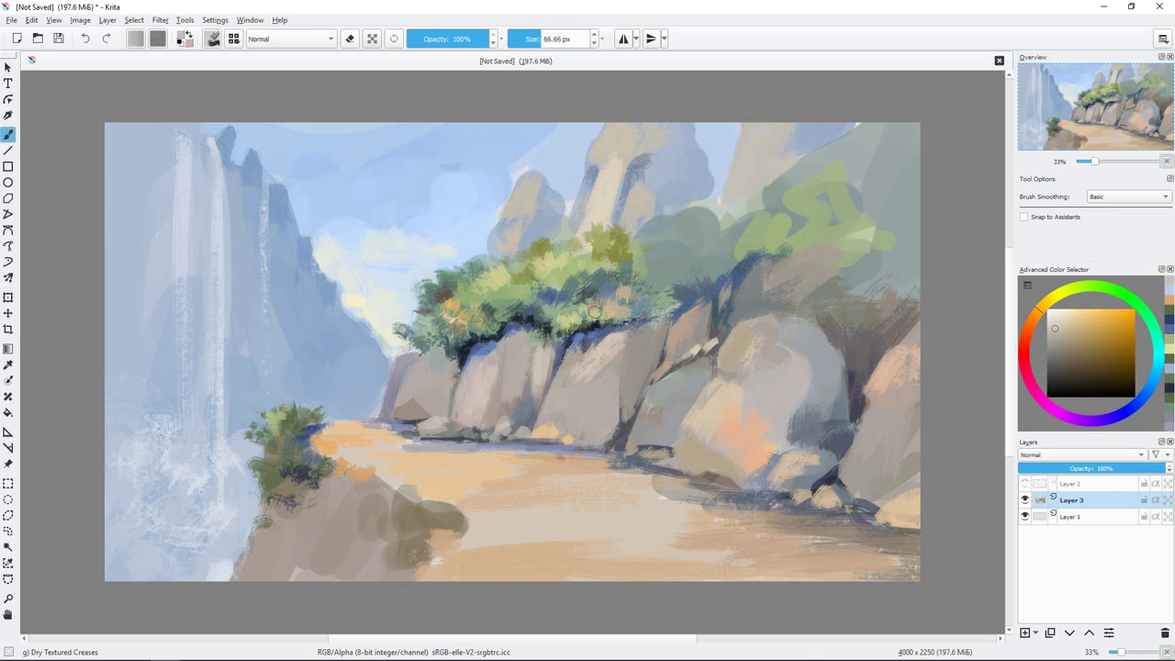
ctrl+click(495, 178)
key(bracketright)
key(bracketright)
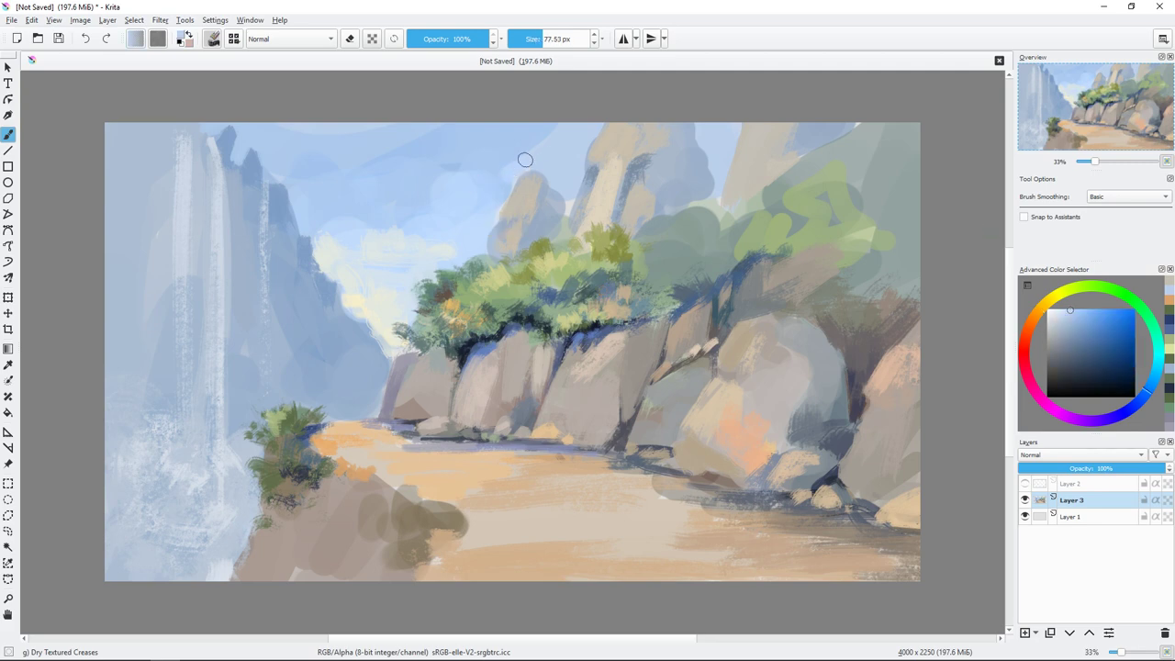
key(bracketleft)
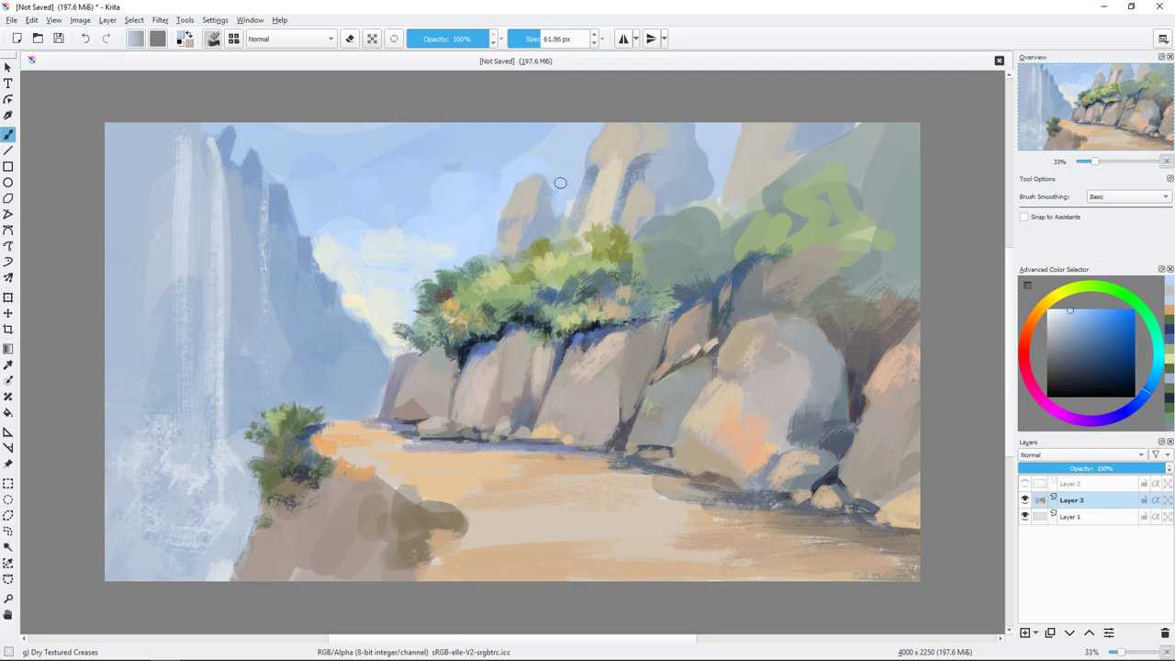
key(bracketleft)
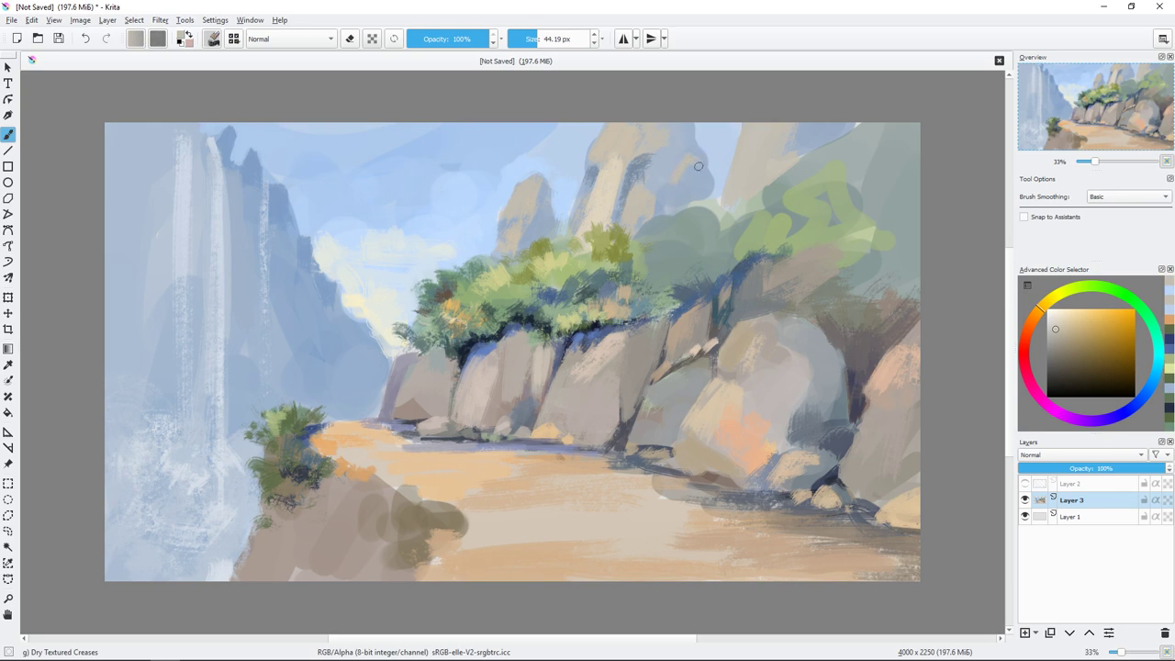
click(1076, 332)
mouse_move(690, 174)
mouse_down()
mouse_move(707, 211)
mouse_move(668, 216)
mouse_up()
- Add lighter blue-grey strokes to the rock tower with a roughly 57 px brush
key(bracketright)
ctrl+click(786, 152)
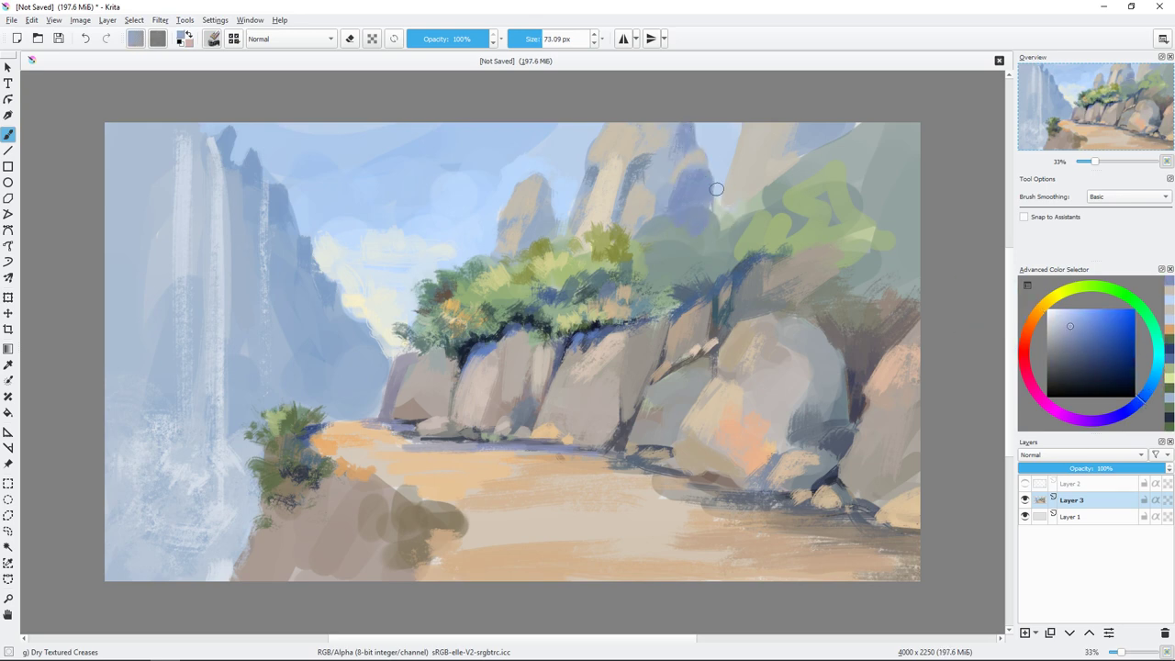
key(bracketleft)
drag(705, 158, 702, 200)
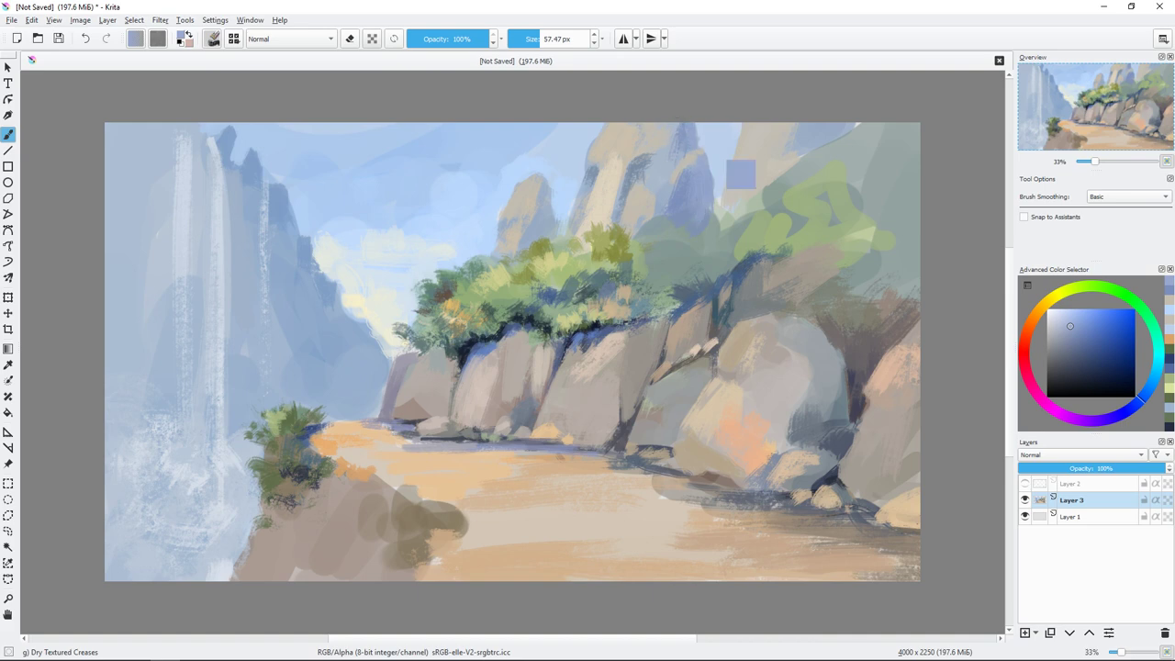
ctrl+click(707, 167)
- Paint yellow-green strokes and warm yellow highlight dabs on the upper-right trees
ctrl+click(663, 233)
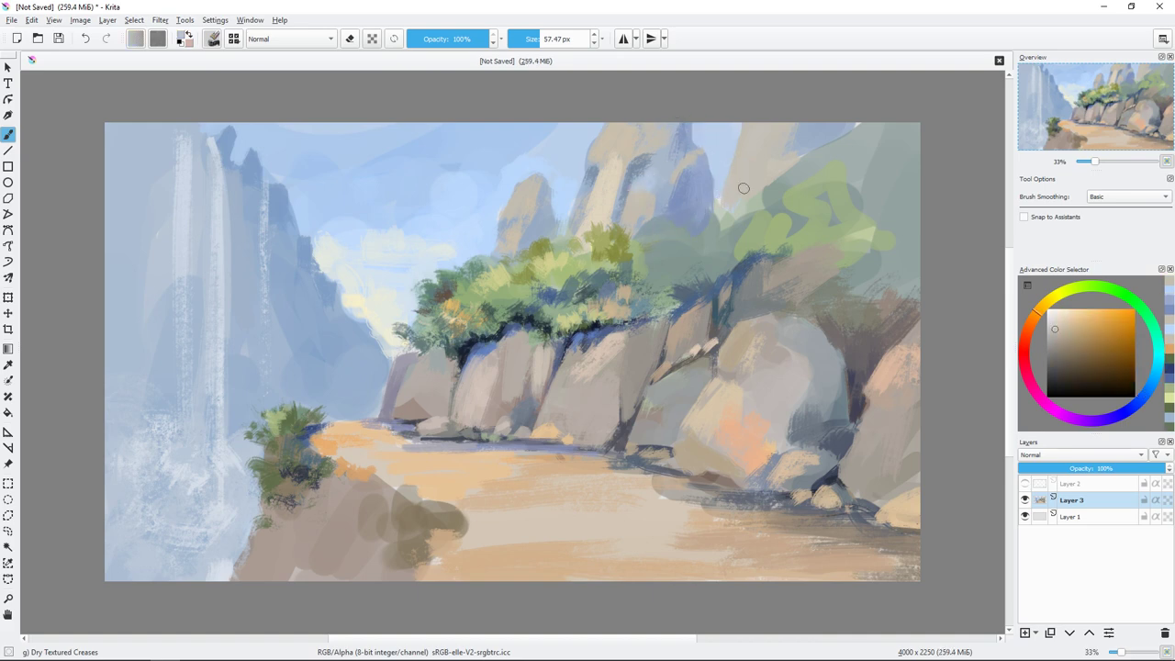
click(1075, 330)
click(1076, 288)
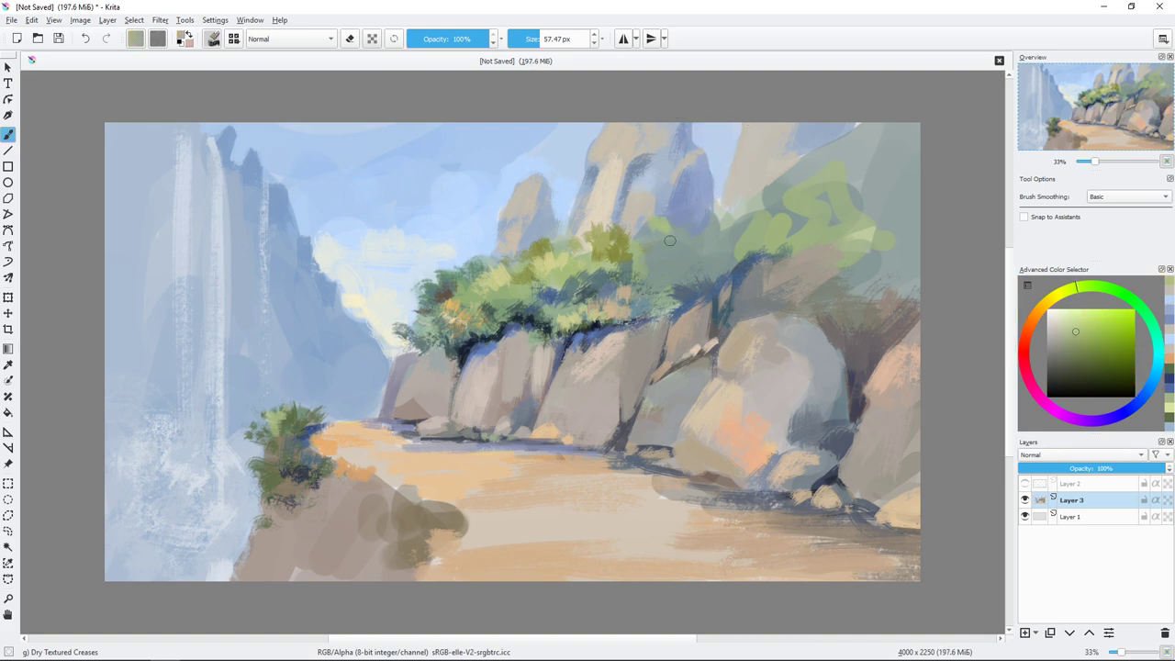
mouse_move(648, 220)
mouse_down()
mouse_move(674, 263)
mouse_move(593, 289)
mouse_up()
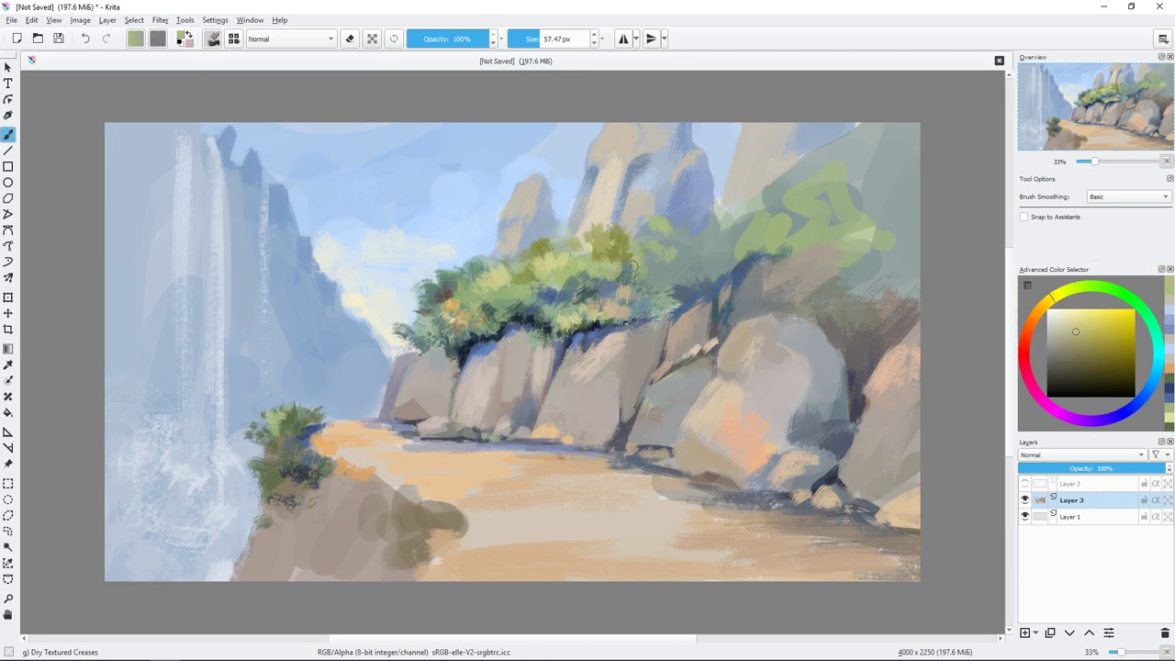
ctrl+click(788, 239)
mouse_move(788, 240)
mouse_down()
mouse_move(826, 237)
mouse_move(846, 204)
mouse_up()
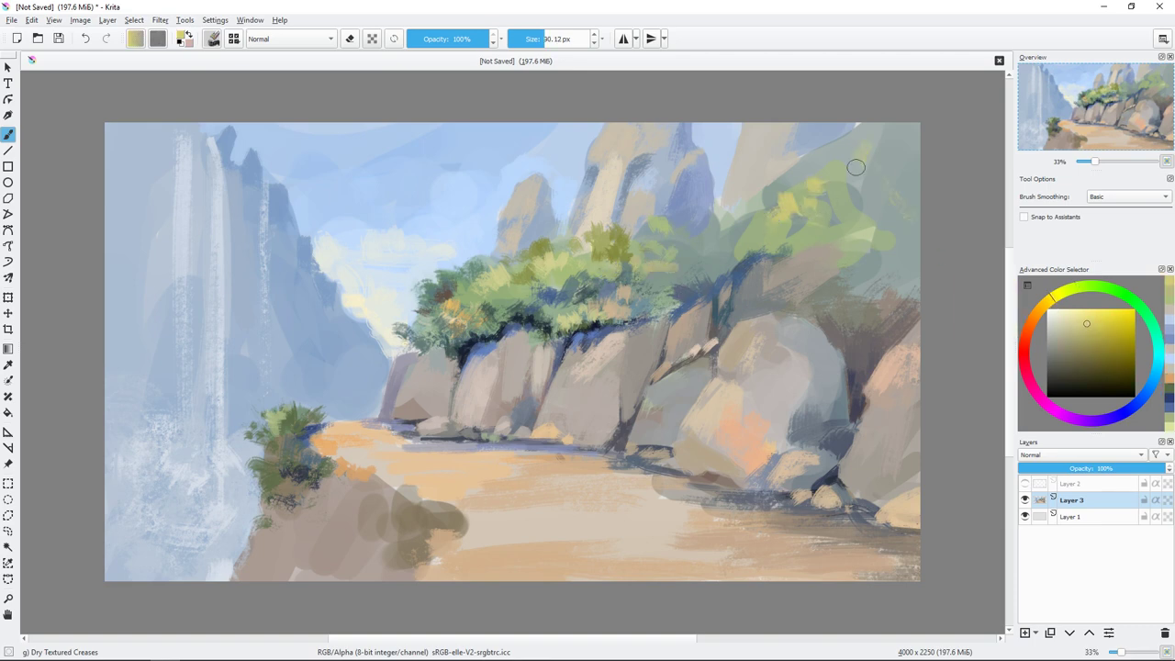
drag(812, 145, 789, 180)
drag(895, 158, 881, 183)
- Paint dark teal-green shadow under the upper-right trees
ctrl+click(702, 310)
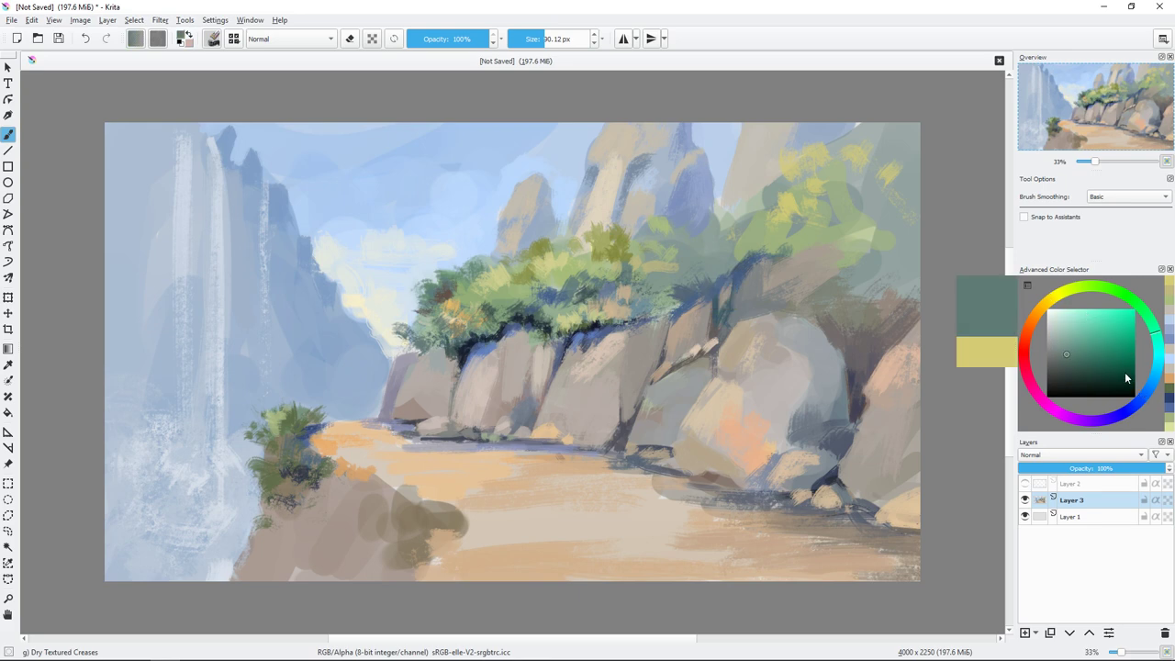
mouse_move(707, 271)
mouse_down()
mouse_move(683, 234)
mouse_move(679, 280)
mouse_up()
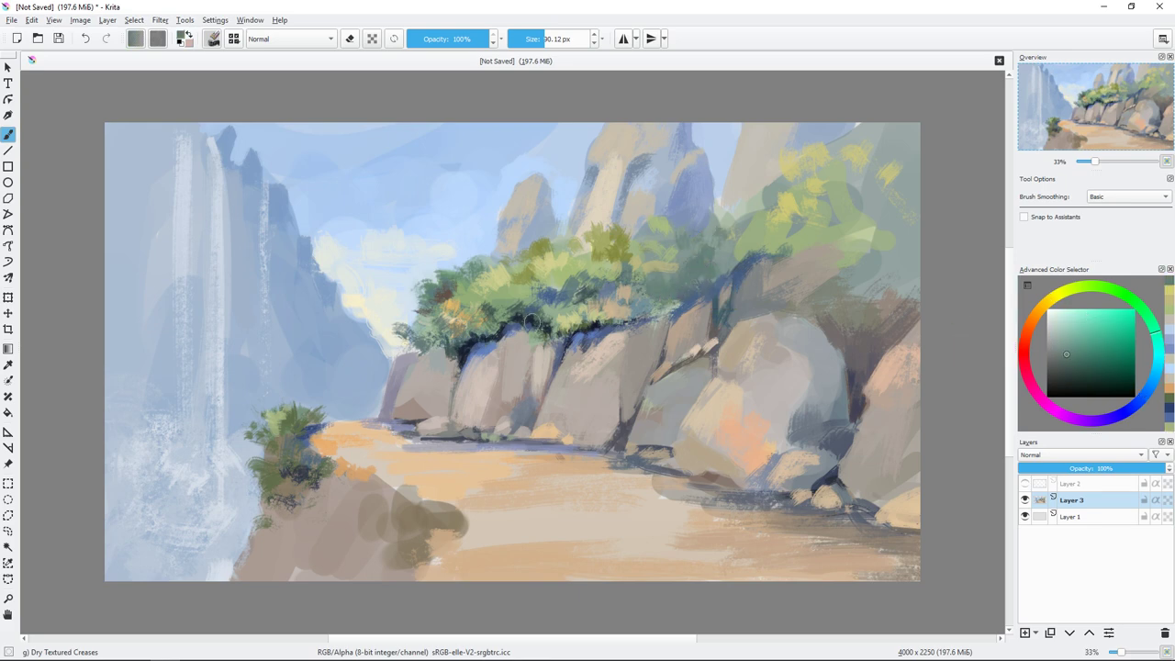
key(bracketleft)
key(bracketleft)
key(bracketleft)
key(bracketright)
key(bracketright)
- Paint light cream stone blocks onto the lower-left foreground rock
ctrl+click(413, 503)
drag(409, 524, 378, 486)
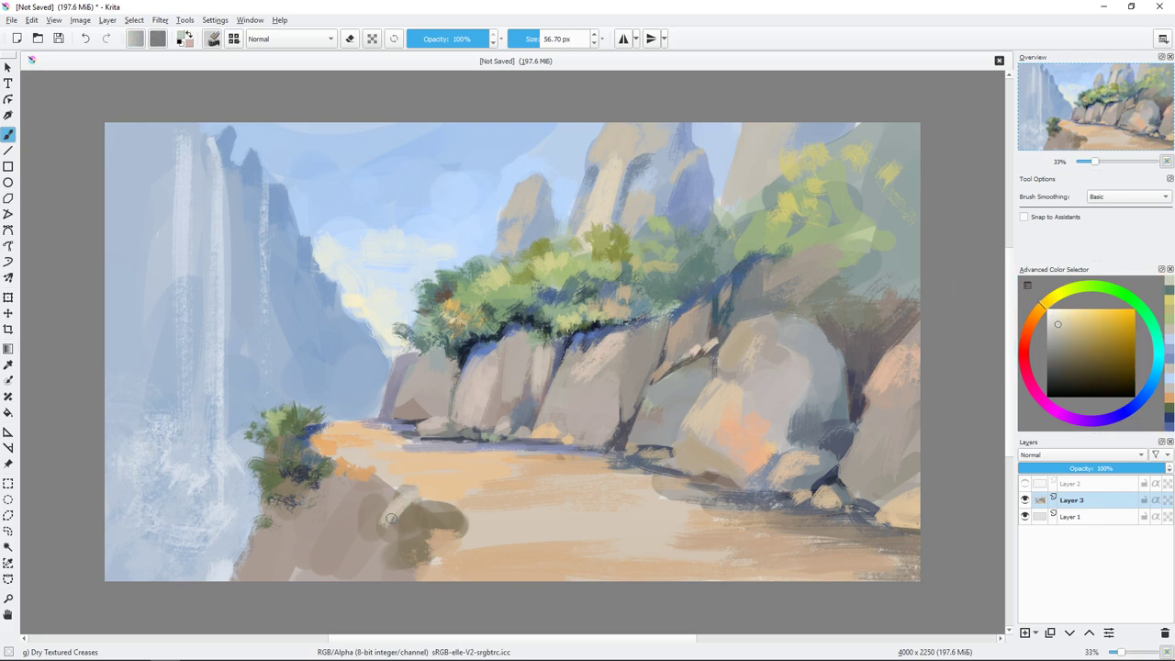
ctrl+click(358, 494)
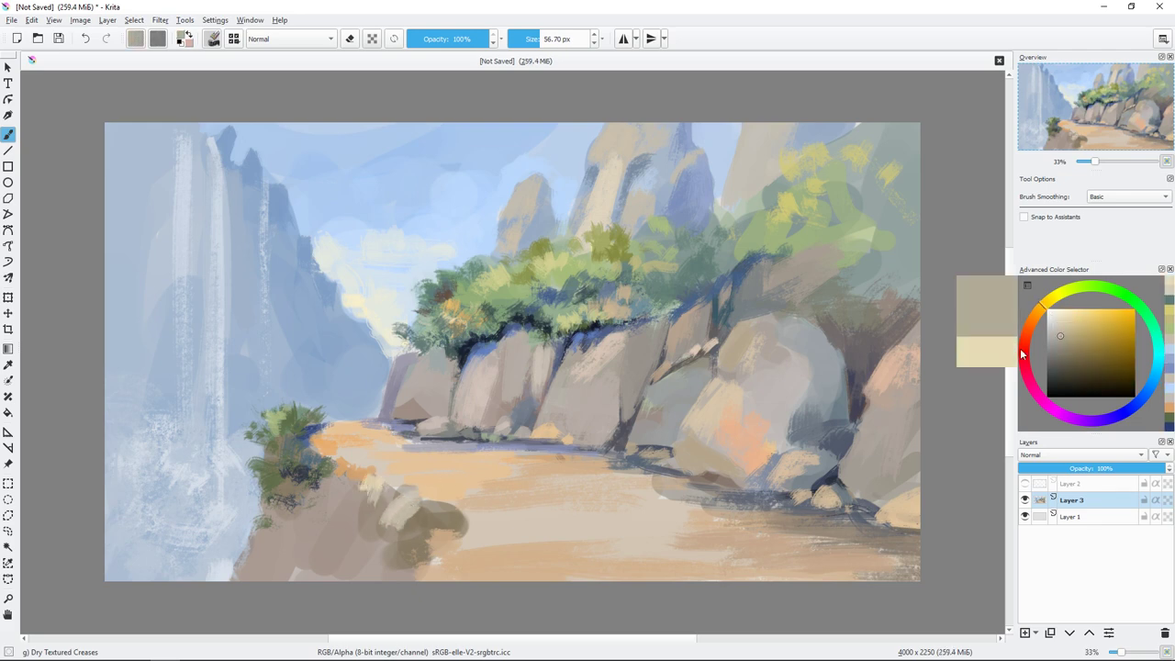
drag(356, 500, 367, 531)
drag(395, 486, 380, 515)
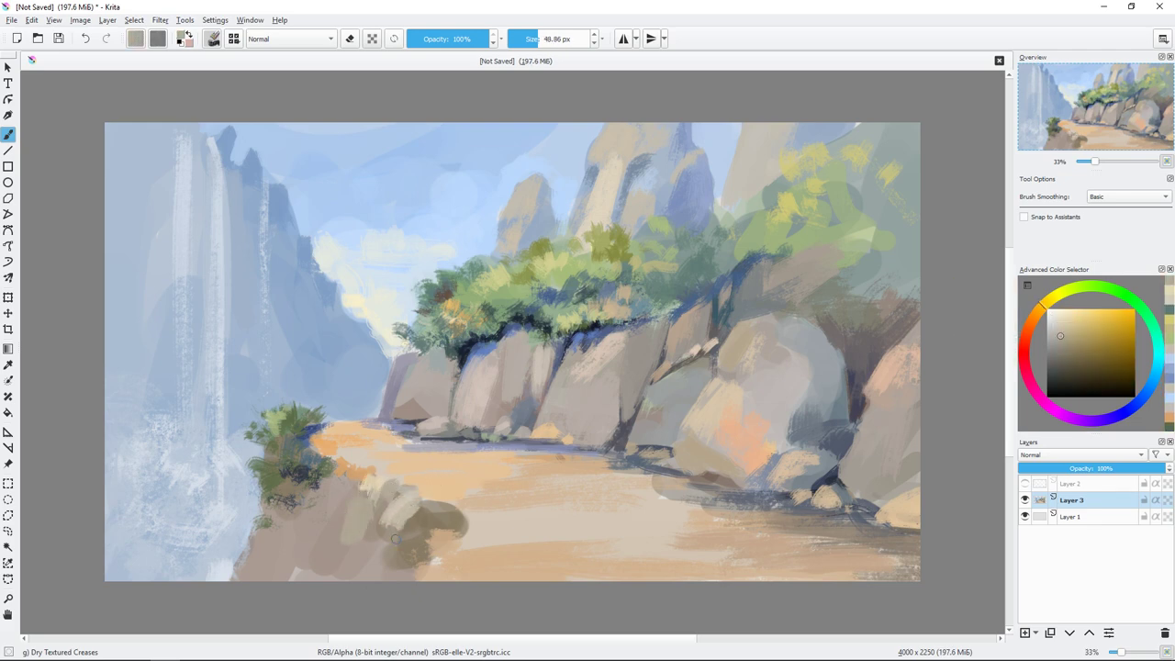
ctrl+click(420, 506)
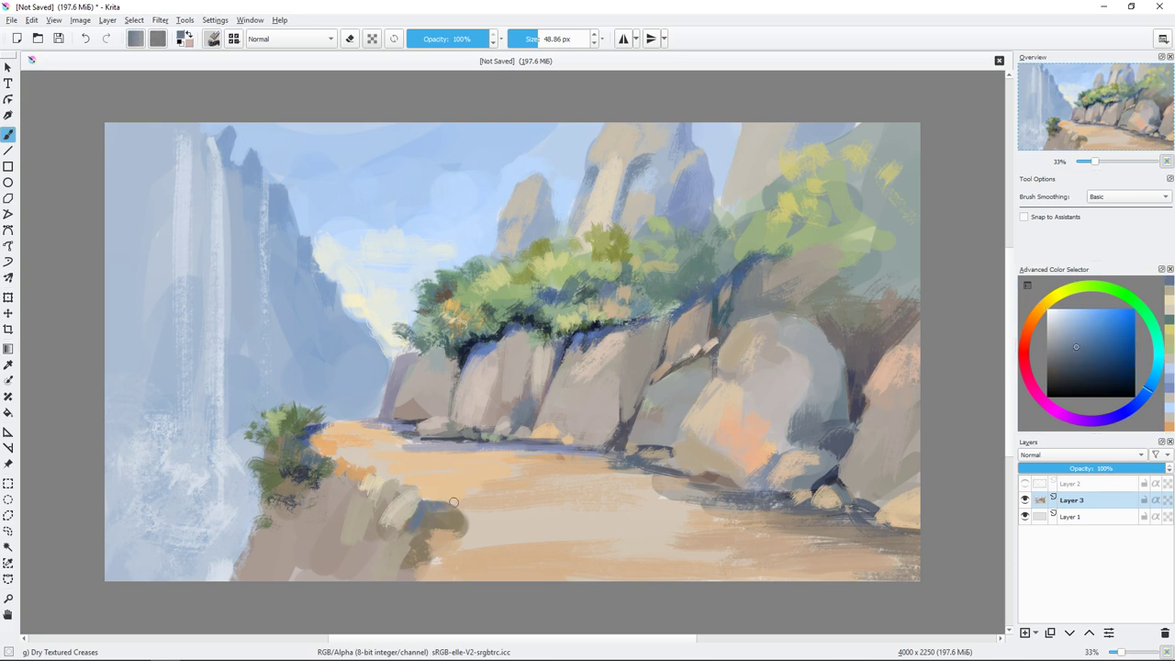
ctrl+click(422, 490)
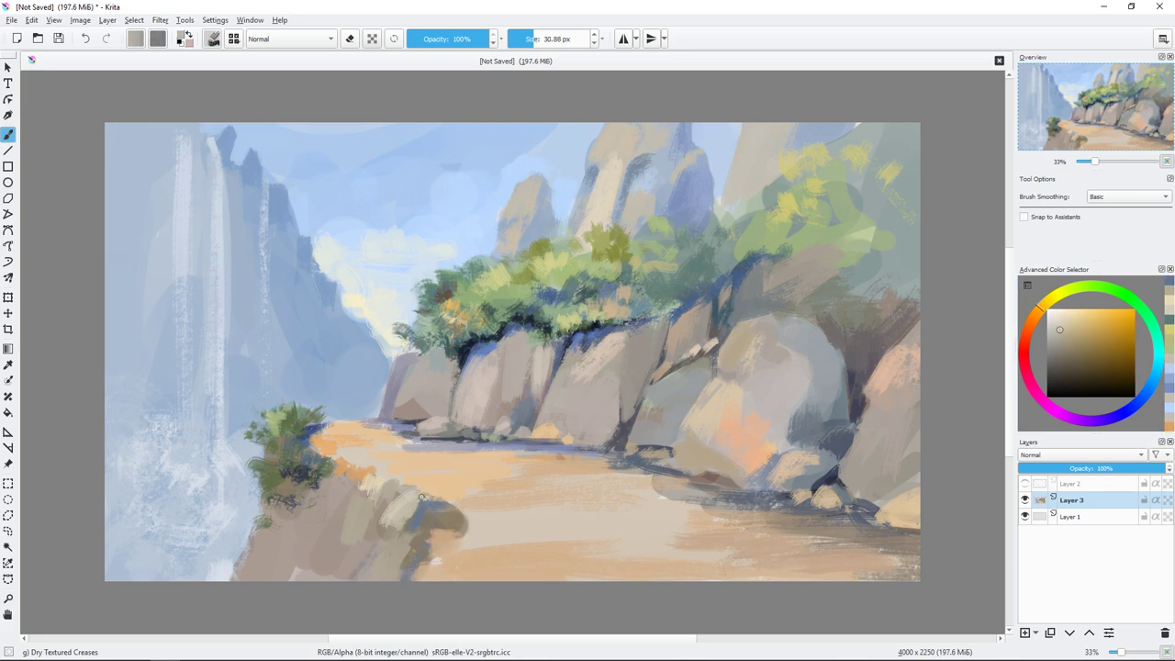
drag(424, 507, 409, 535)
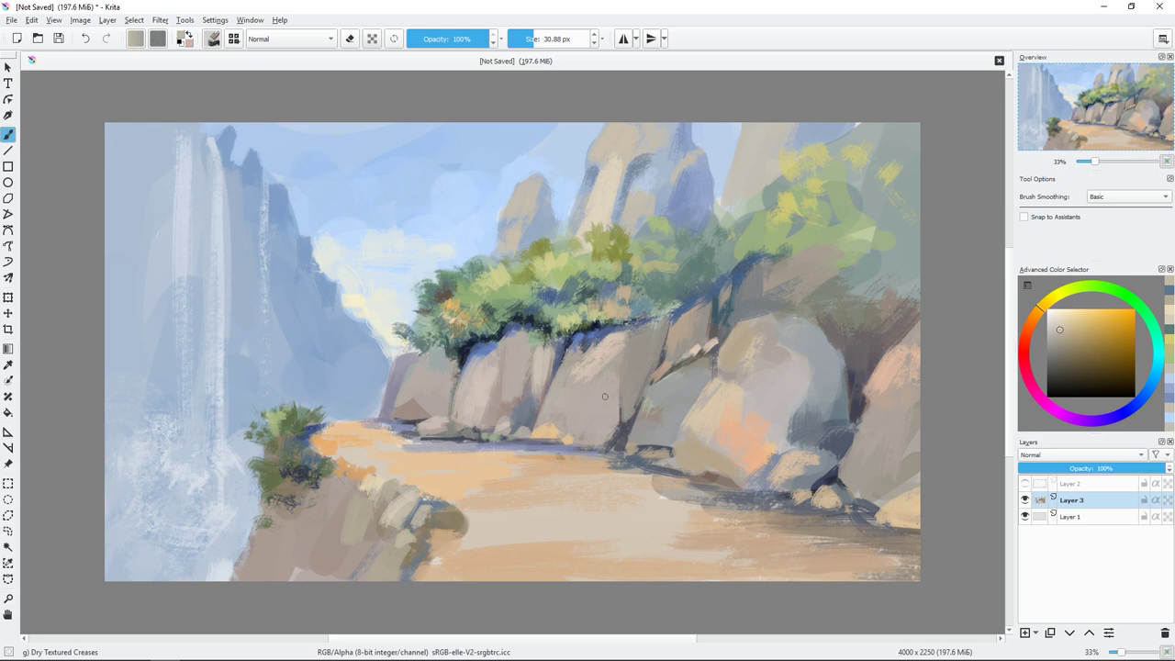
- Paint pinkish-brown strokes along the bottom edge of the canvas
click(1064, 343)
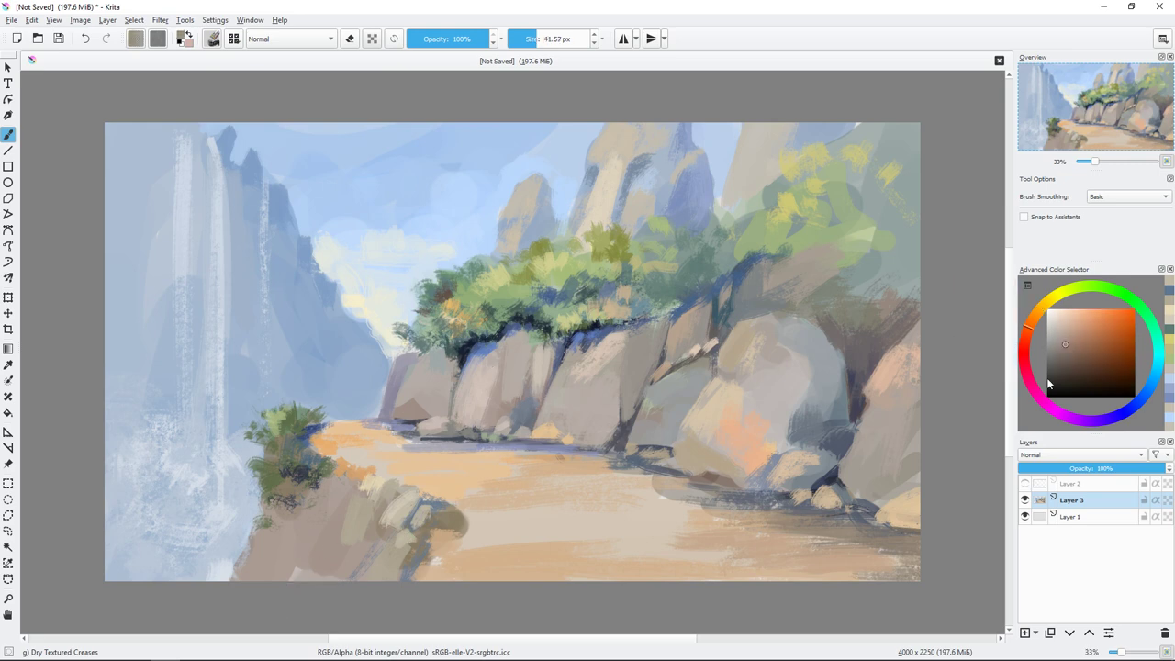
click(1023, 347)
drag(267, 582, 344, 578)
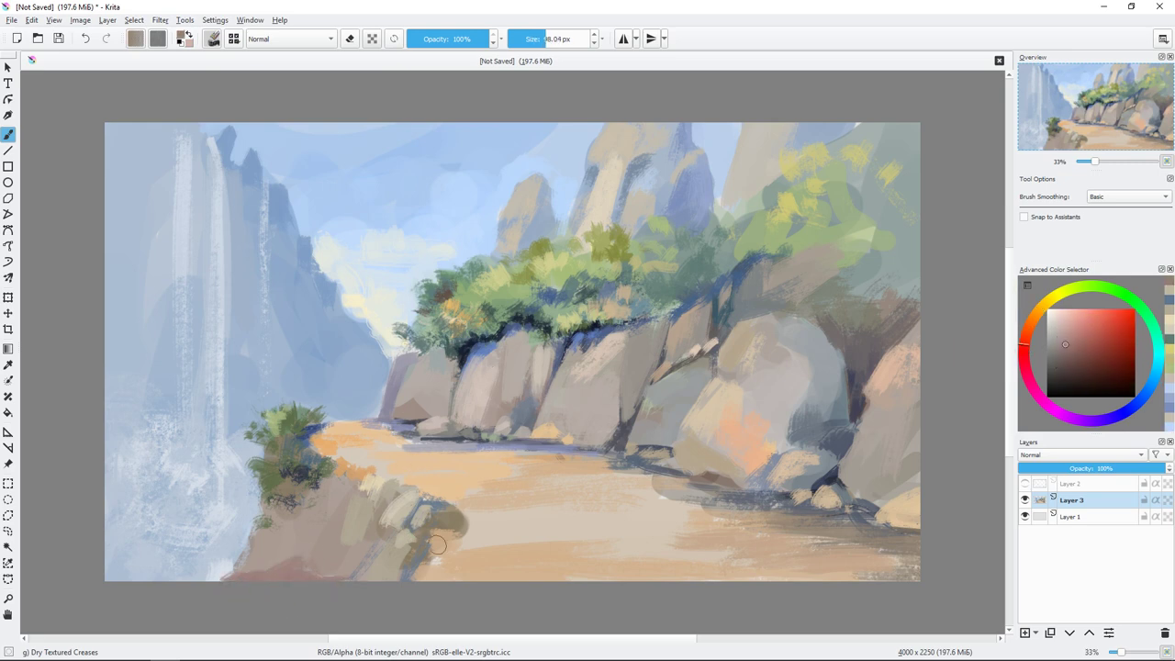
key(bracketright)
key(bracketright)
key(bracketright)
ctrl+click(319, 541)
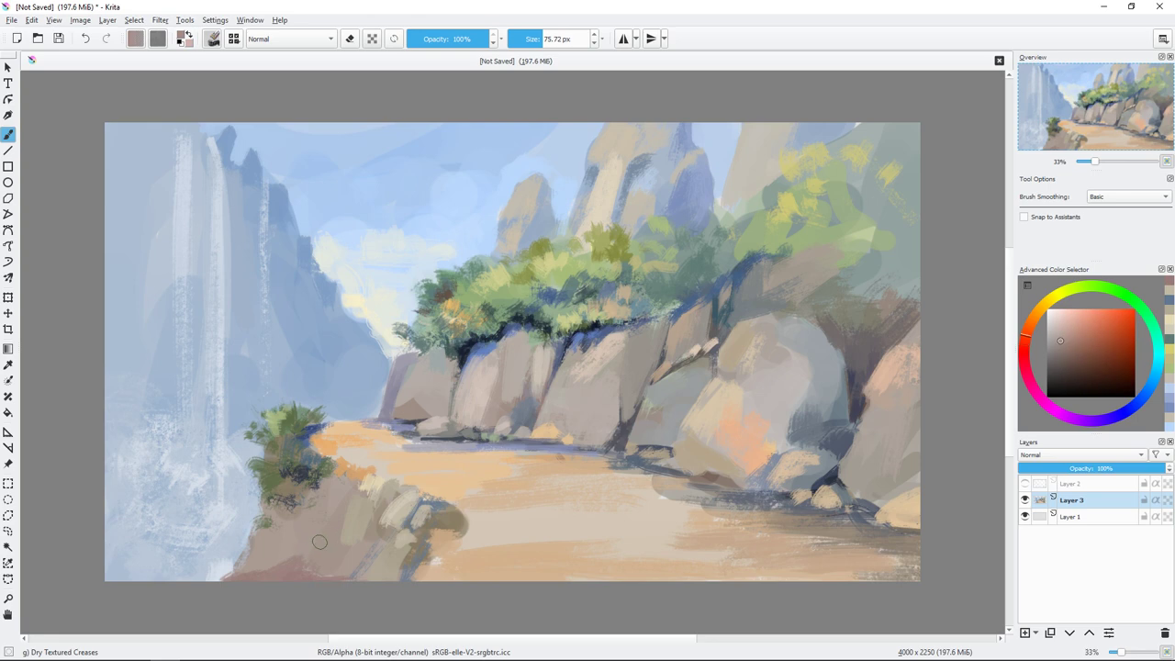
- Paint a light peach stroke across the lower path, then pick a cream colour
ctrl+click(485, 561)
ctrl+click(445, 556)
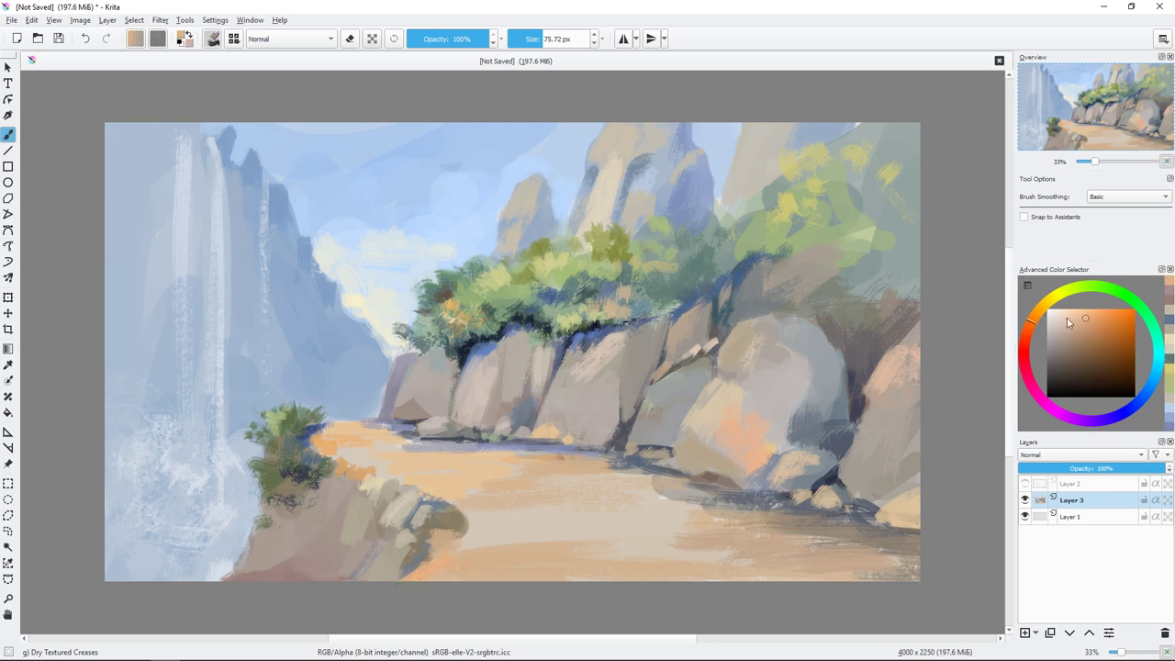
mouse_move(413, 573)
mouse_down()
mouse_move(478, 547)
mouse_move(454, 562)
mouse_move(450, 523)
mouse_up()
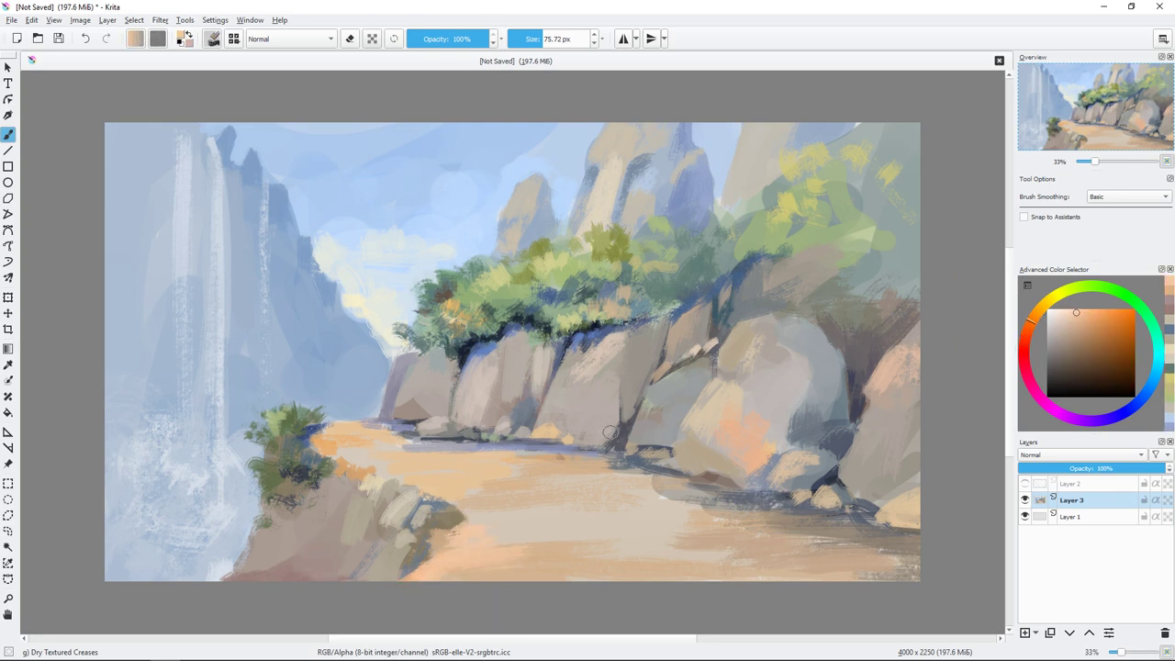
key([)
ctrl+click(401, 564)
key([)
key([)
key([)
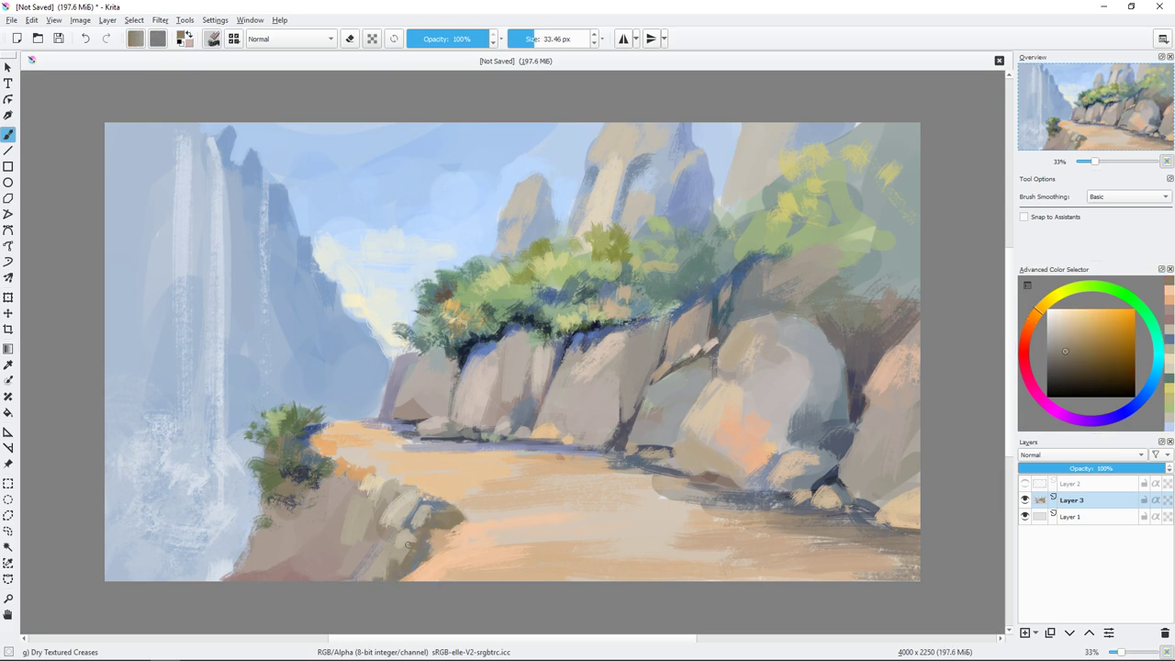
ctrl+click(511, 553)
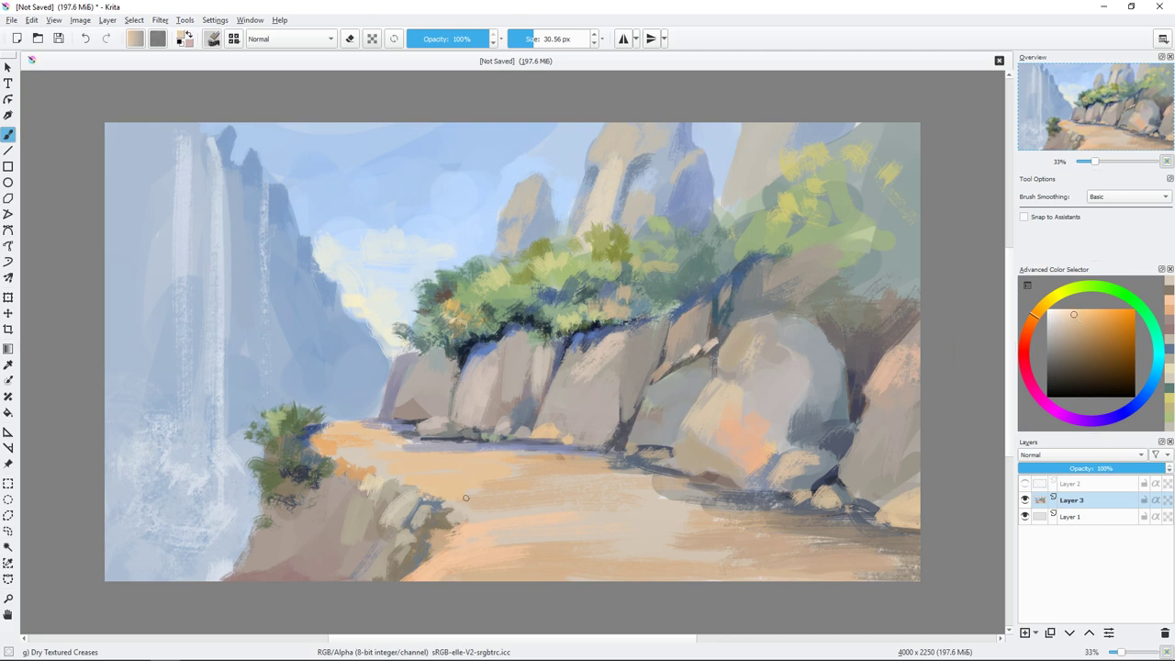
- Streak pale grey-blue highlight strokes across the sandy path with a 44 px brush
key(])
key(])
ctrl+click(655, 482)
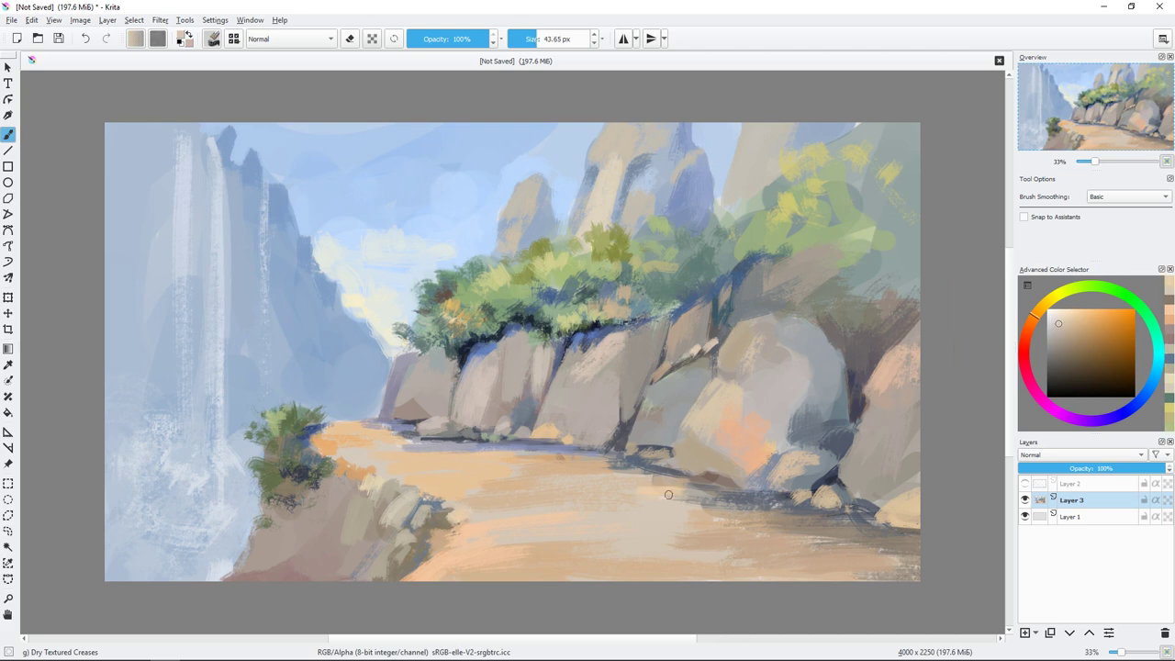
ctrl+click(633, 478)
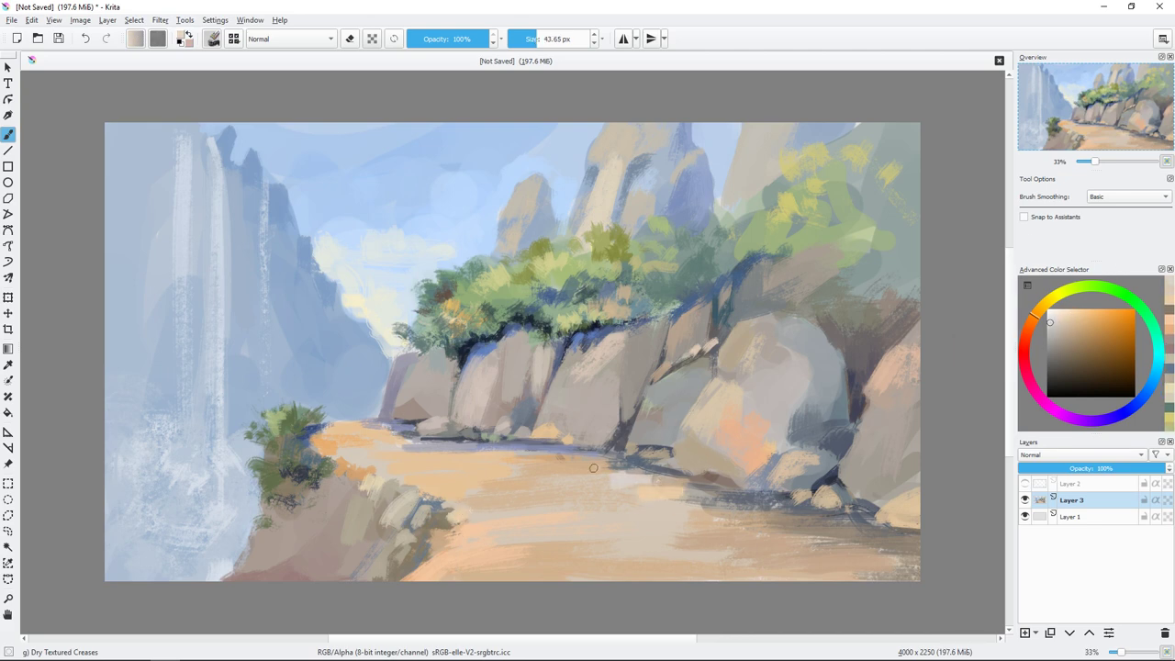
drag(674, 504, 815, 512)
mouse_move(741, 516)
mouse_down()
mouse_move(785, 516)
mouse_move(767, 520)
mouse_up()
ctrl+click(748, 554)
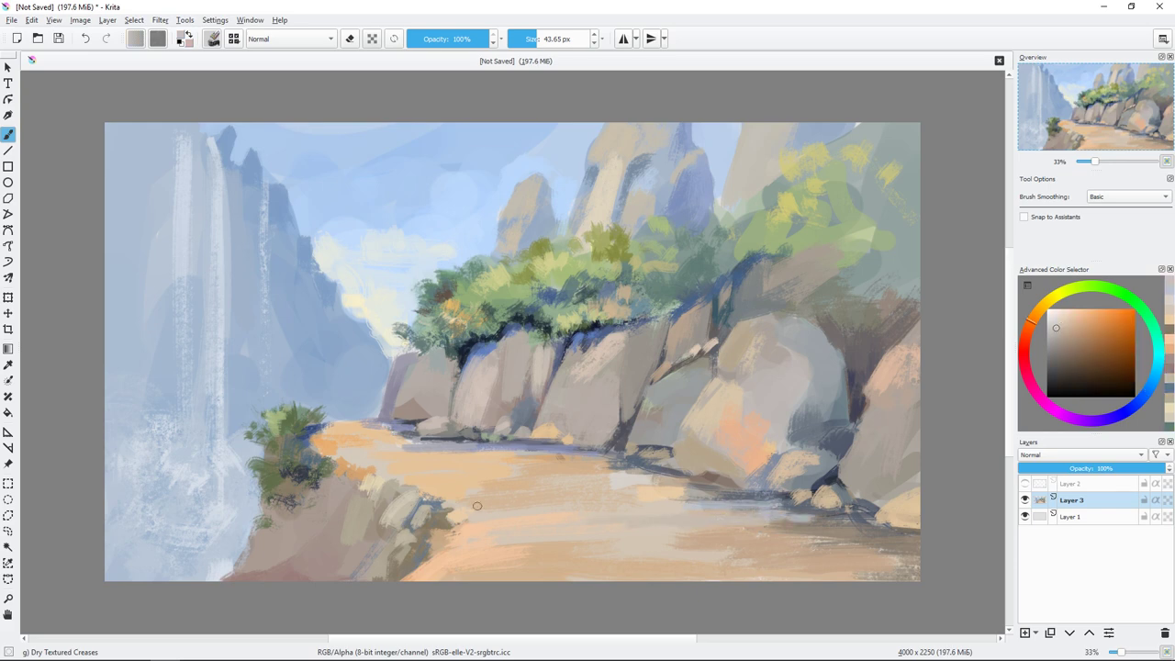
- Paint dark blue-grey vertical strokes down the left cliff and waterfall edge
ctrl+click(229, 147)
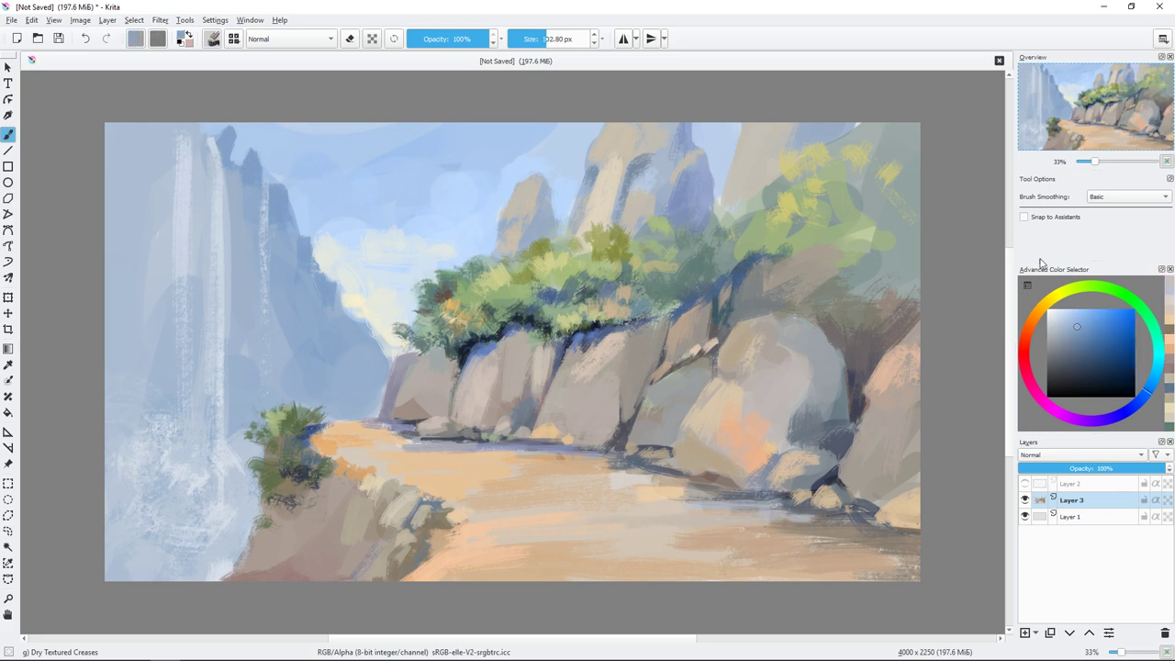
drag(161, 118, 156, 253)
drag(115, 124, 126, 267)
drag(151, 147, 152, 227)
ctrl+click(138, 128)
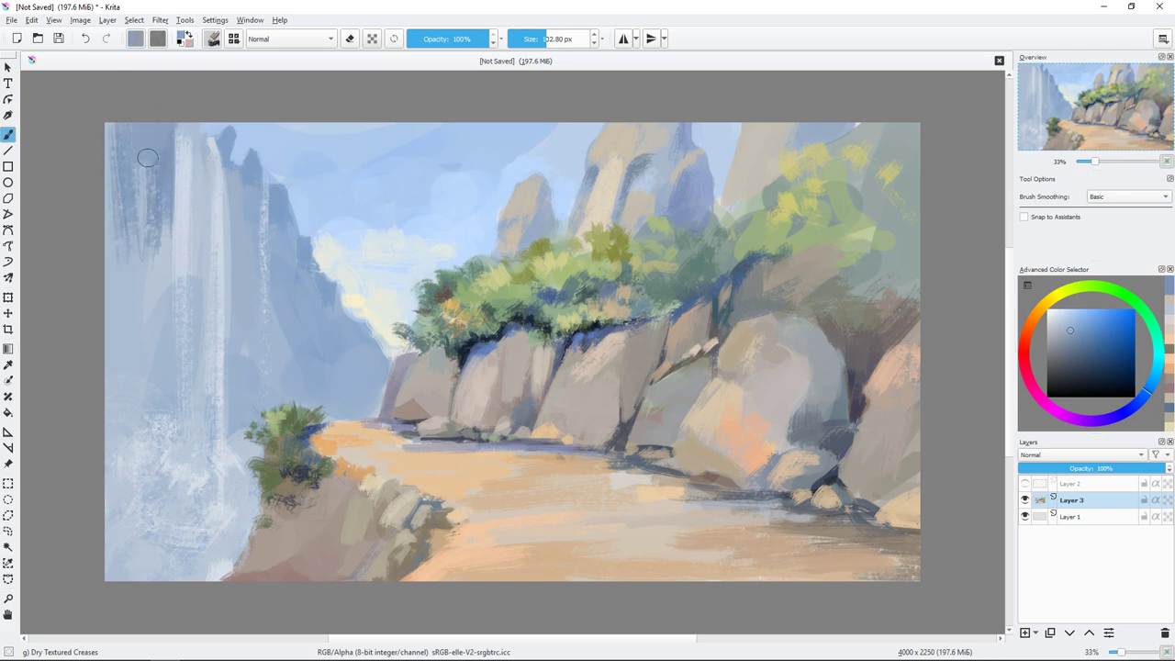
drag(151, 151, 142, 220)
drag(108, 124, 110, 275)
drag(115, 239, 124, 422)
drag(196, 128, 204, 256)
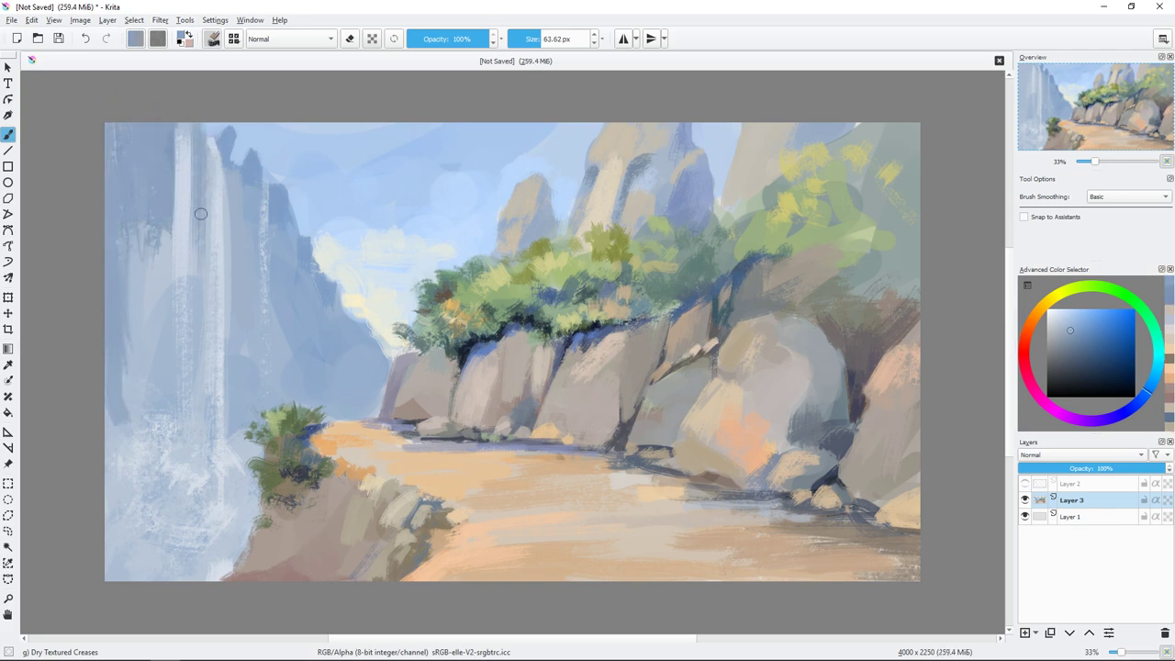
- Add a dark vertical stroke and a thin 19 px light streak down the waterfall
ctrl+click(147, 243)
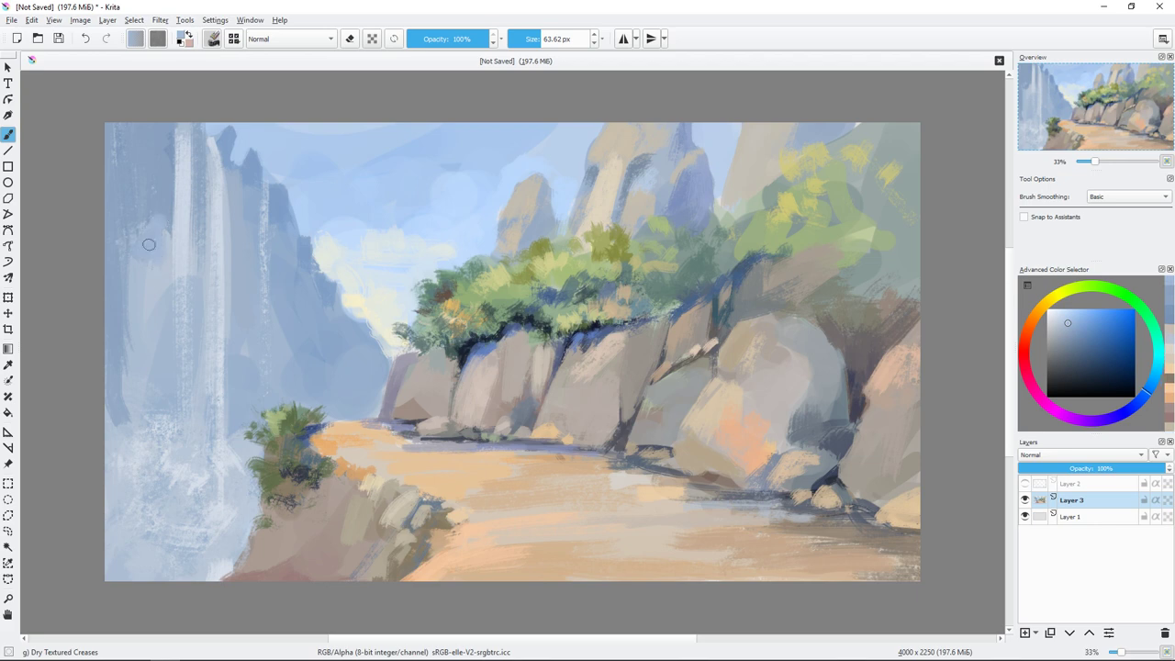
key([)
key([)
ctrl+click(183, 193)
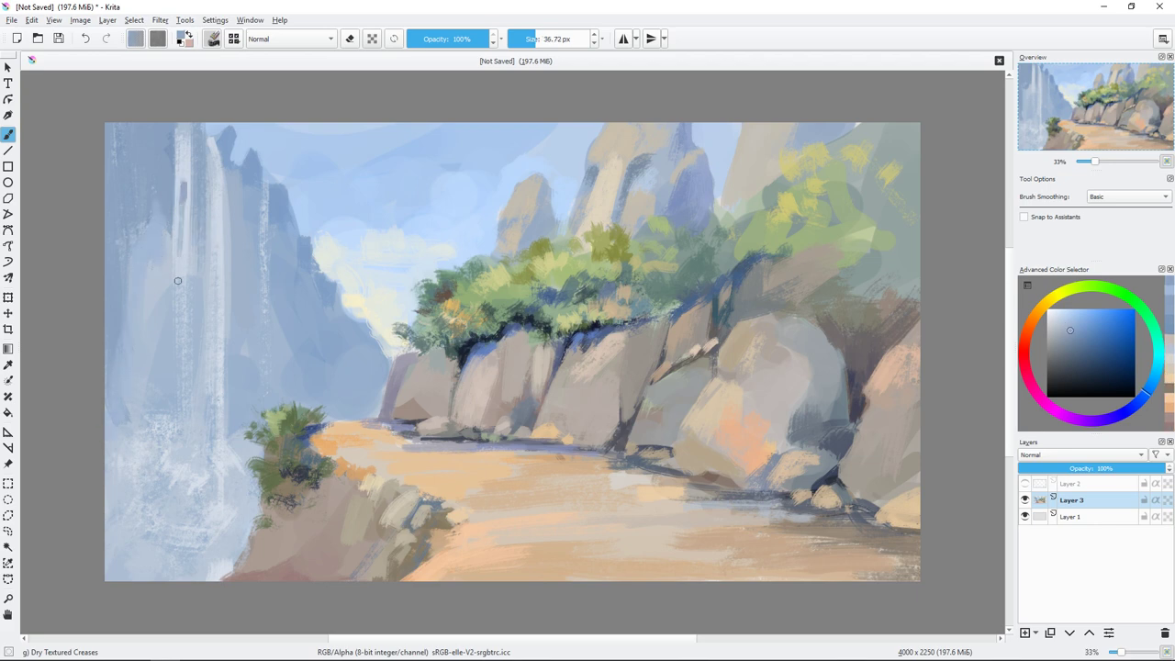
drag(184, 188, 182, 281)
ctrl+click(188, 174)
key([)
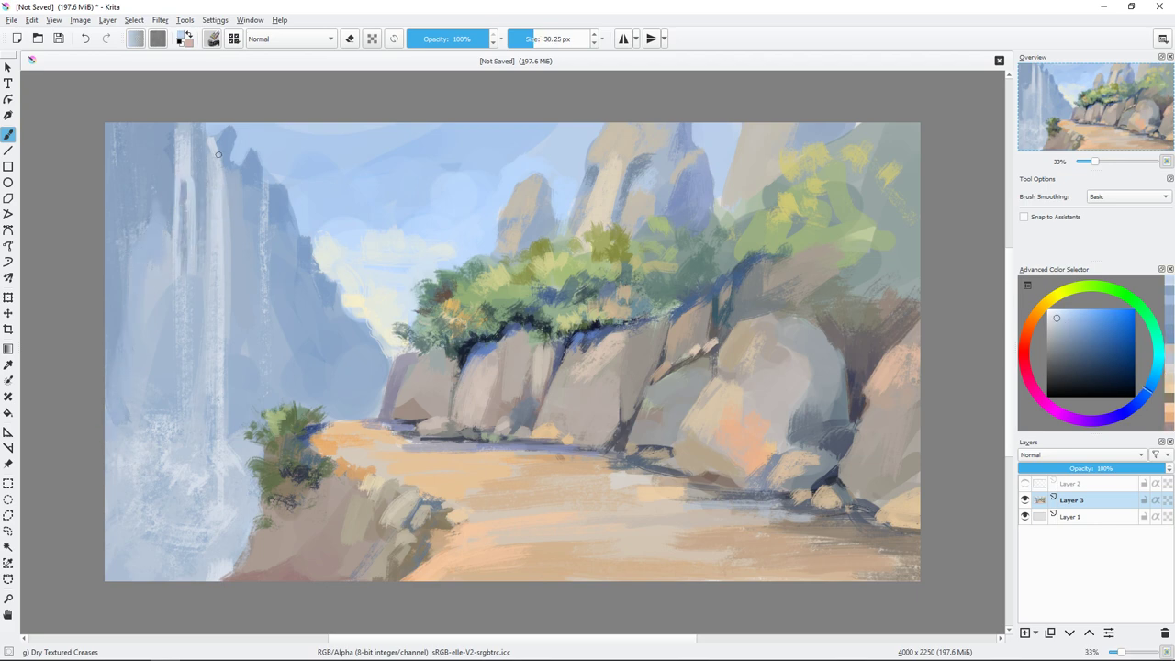
ctrl+click(193, 207)
click(1058, 316)
key([)
key([)
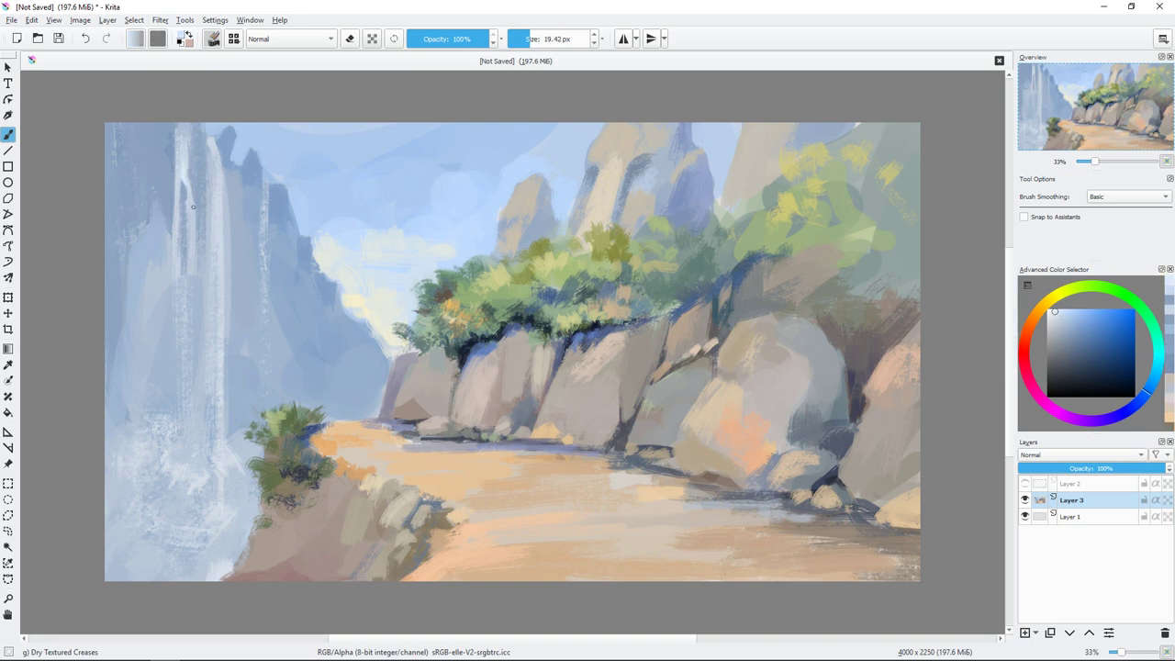
drag(190, 265, 190, 353)
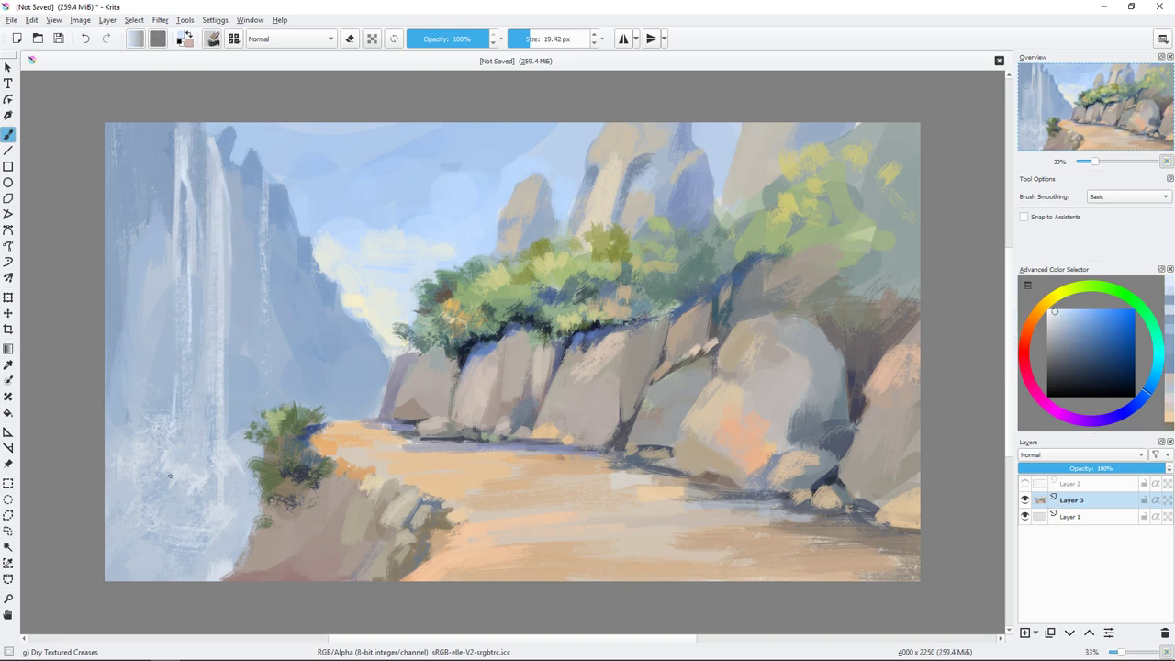
- Sample pale grey-blues from the sky and canvas and enlarge the brush to about 69 px
key(])
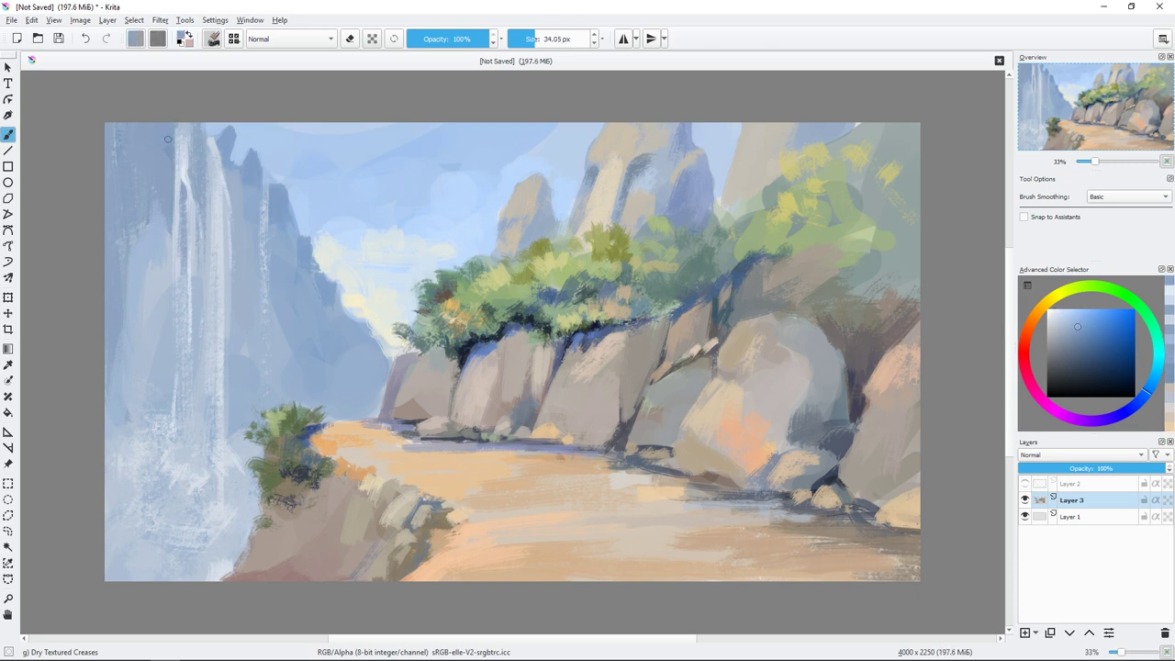
ctrl+click(171, 141)
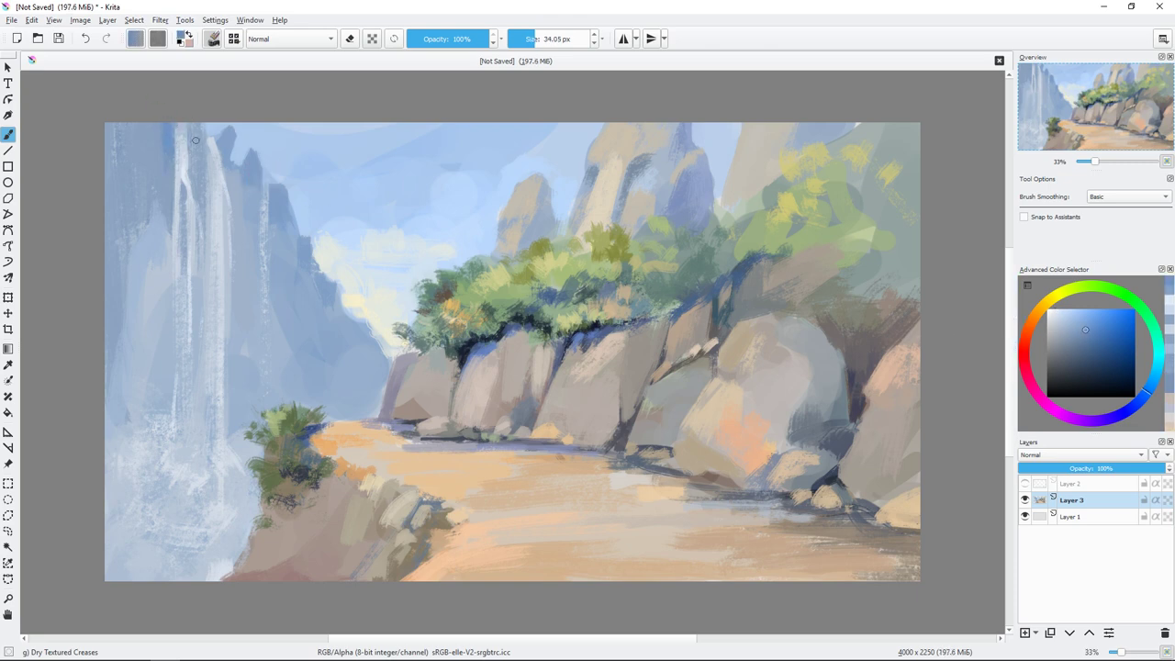
ctrl+click(242, 175)
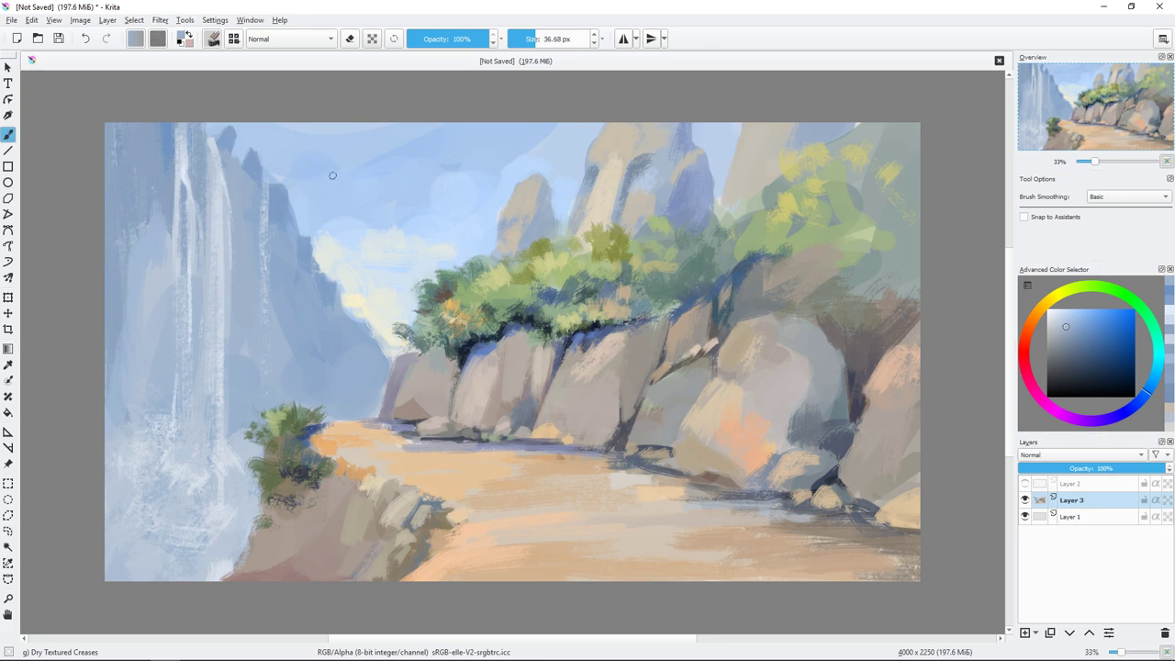
ctrl+click(244, 171)
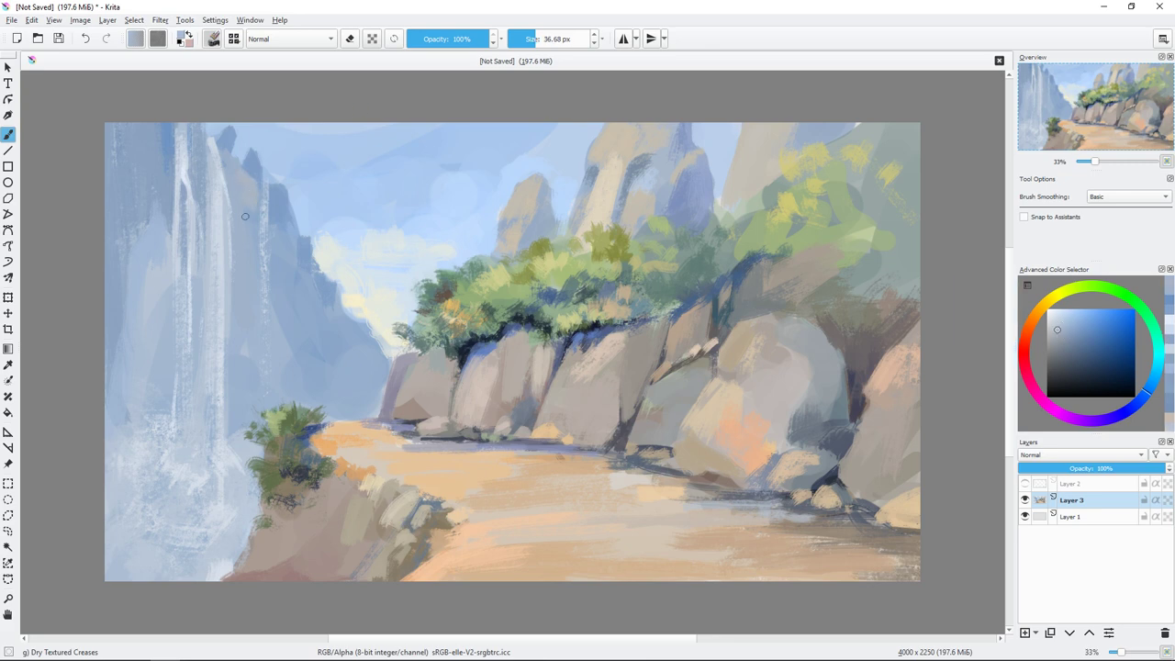
drag(138, 142, 169, 143)
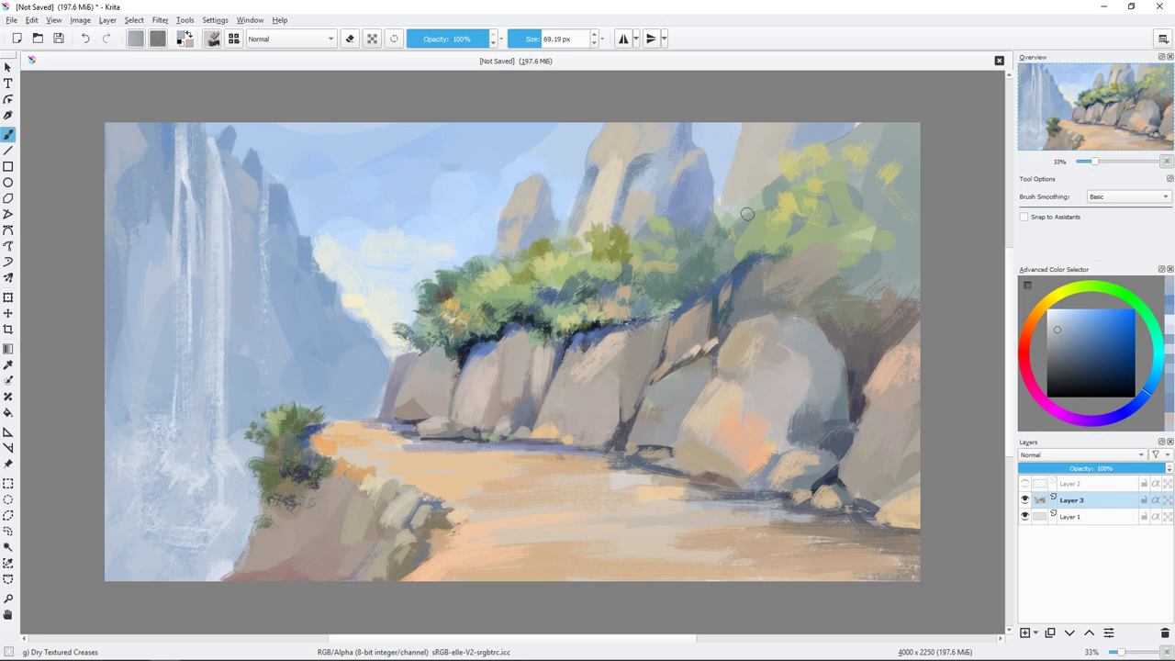
- Paint a faint light beige stroke on the rock peak, redoing the first attempt
ctrl+click(640, 185)
ctrl+click(633, 142)
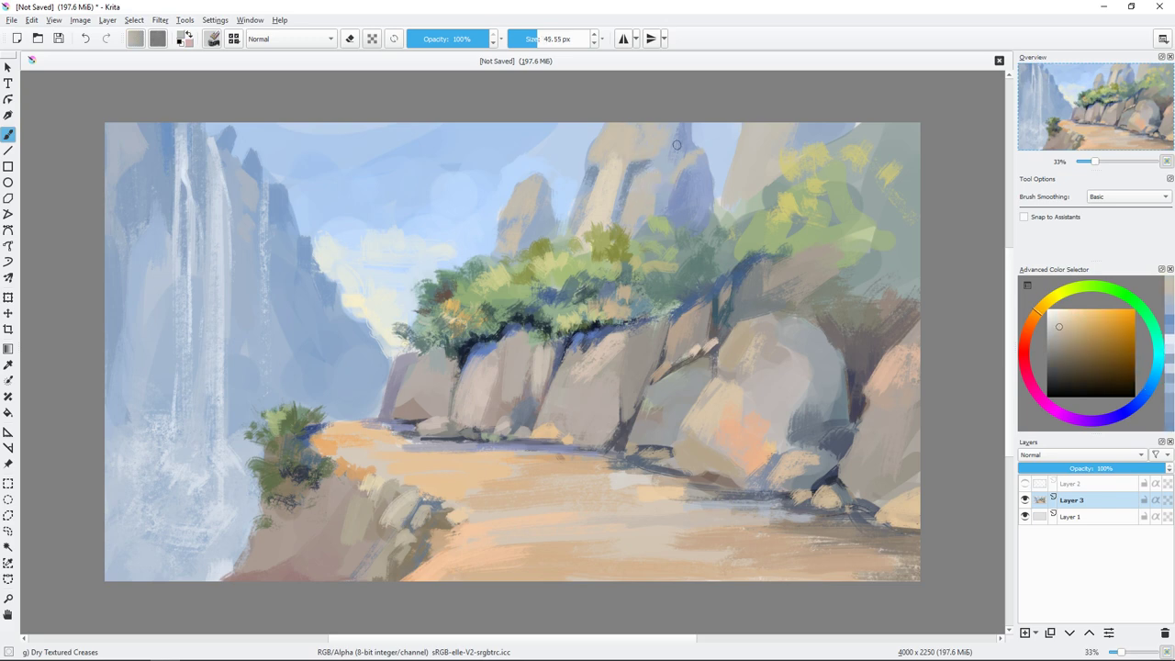
drag(602, 165, 588, 159)
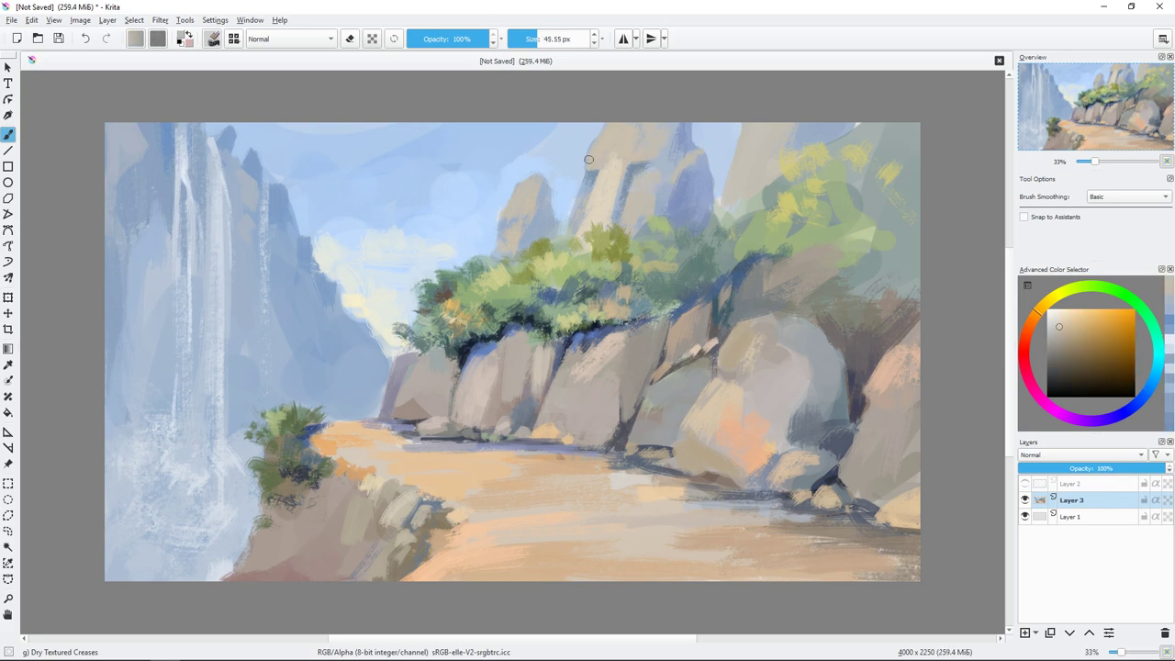
key(ctrl+z)
ctrl+click(568, 208)
key(bracketleft)
key(bracketleft)
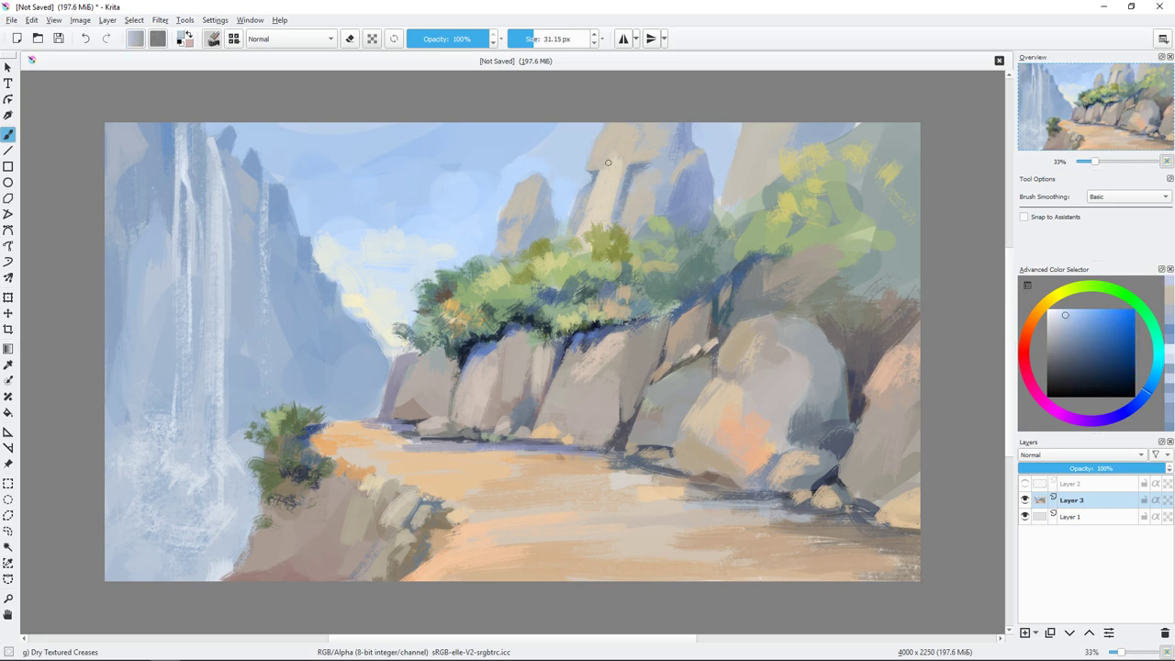
ctrl+click(607, 163)
drag(608, 162, 592, 160)
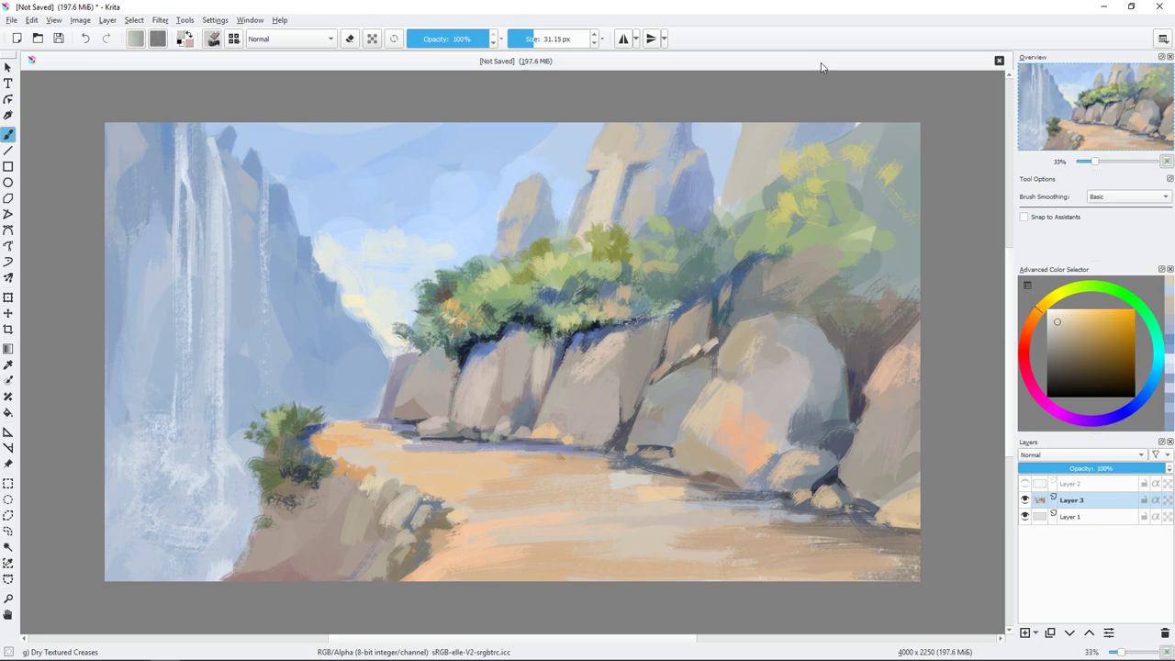
- Paint a dark teal stroke into the foliage on the left of the peaks
ctrl+click(568, 242)
key(bracketright)
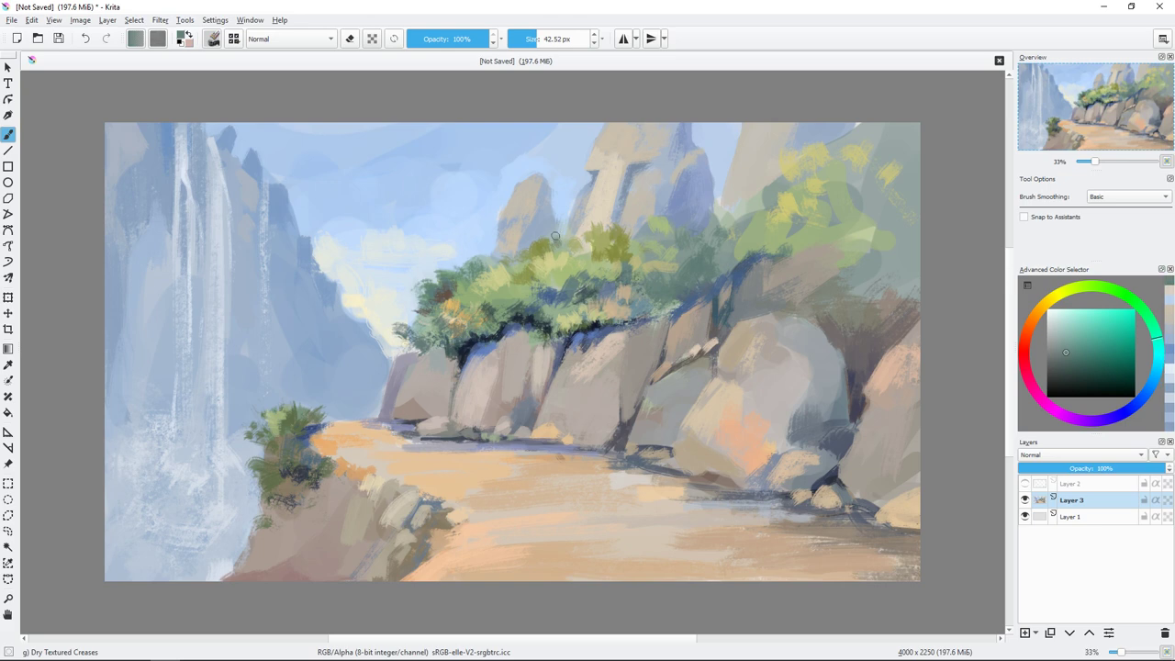
drag(551, 235, 469, 254)
key(bracketright)
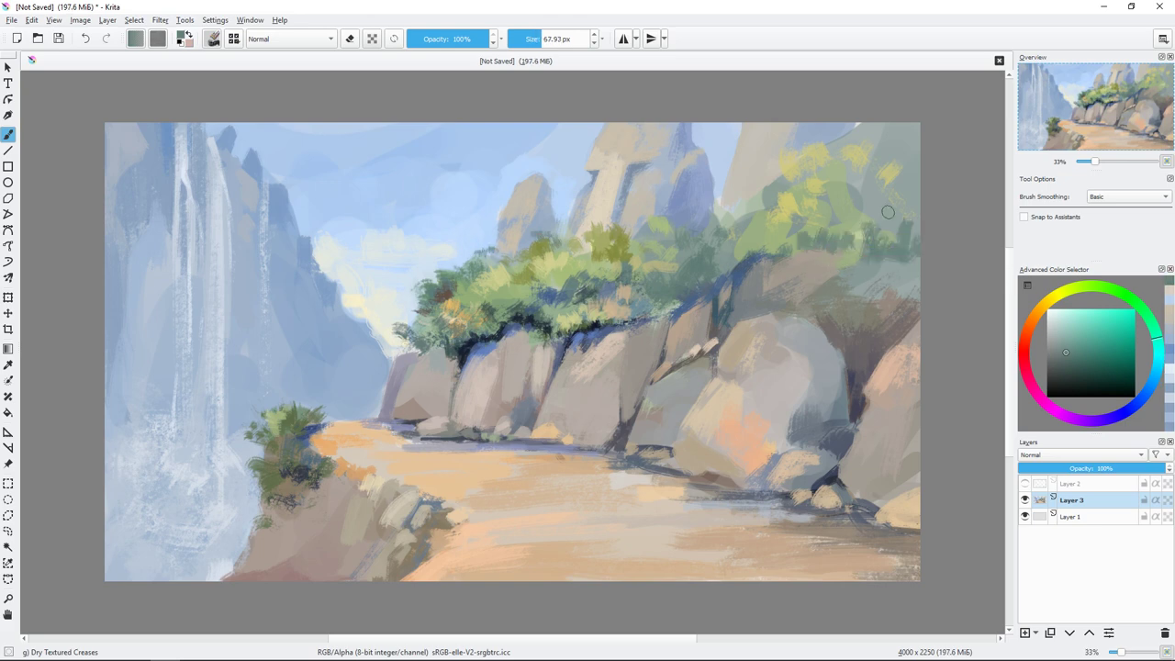
- Paint dark blue shadow strokes along the right rock edge below the foliage
ctrl+click(867, 275)
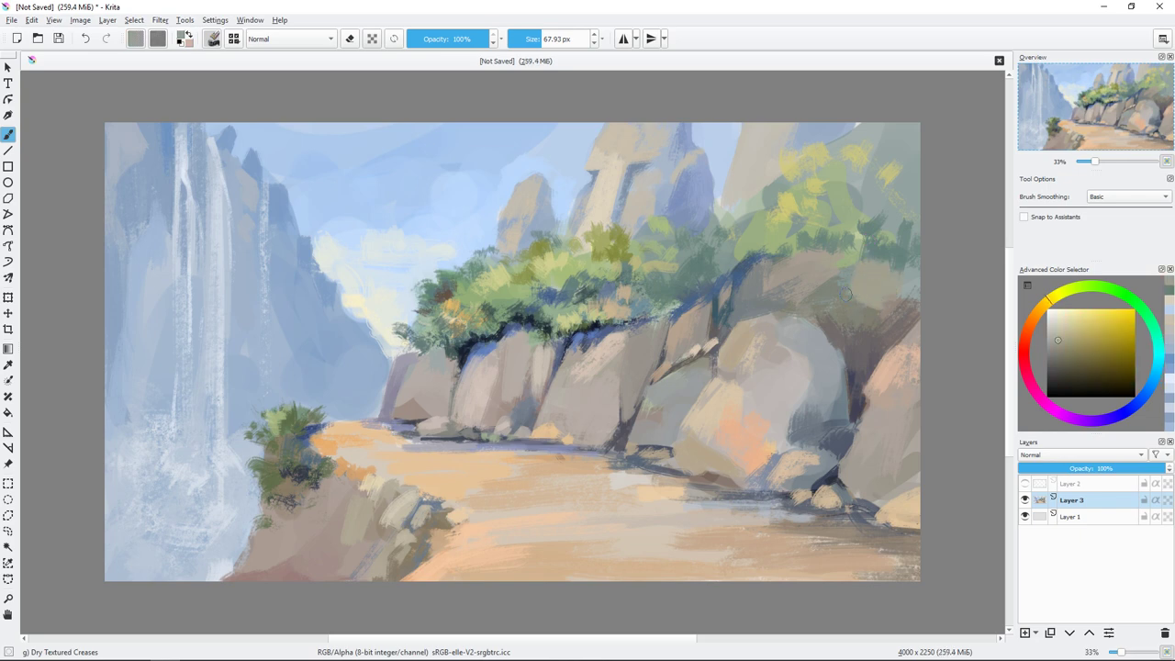
ctrl+click(798, 246)
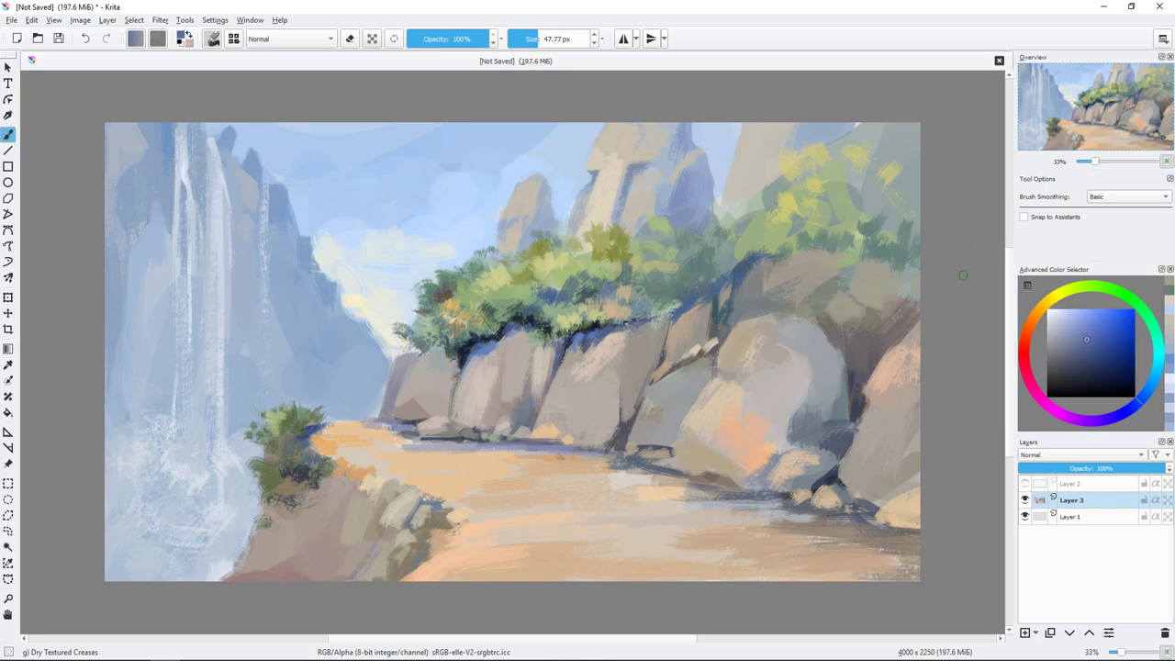
key(bracketleft)
drag(860, 253, 792, 240)
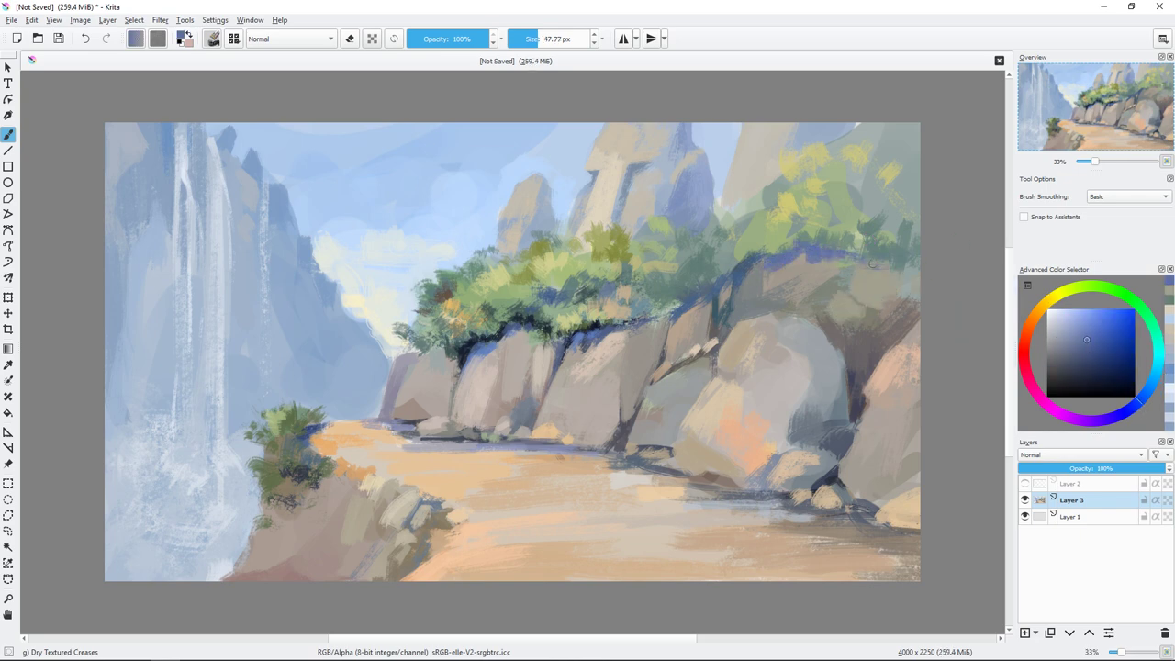
ctrl+click(844, 265)
drag(855, 268, 752, 255)
ctrl+click(907, 266)
key(bracketleft)
drag(858, 250, 818, 241)
- Paint pale yellow-green highlights over the right-hand foliage
ctrl+click(833, 255)
ctrl+click(836, 227)
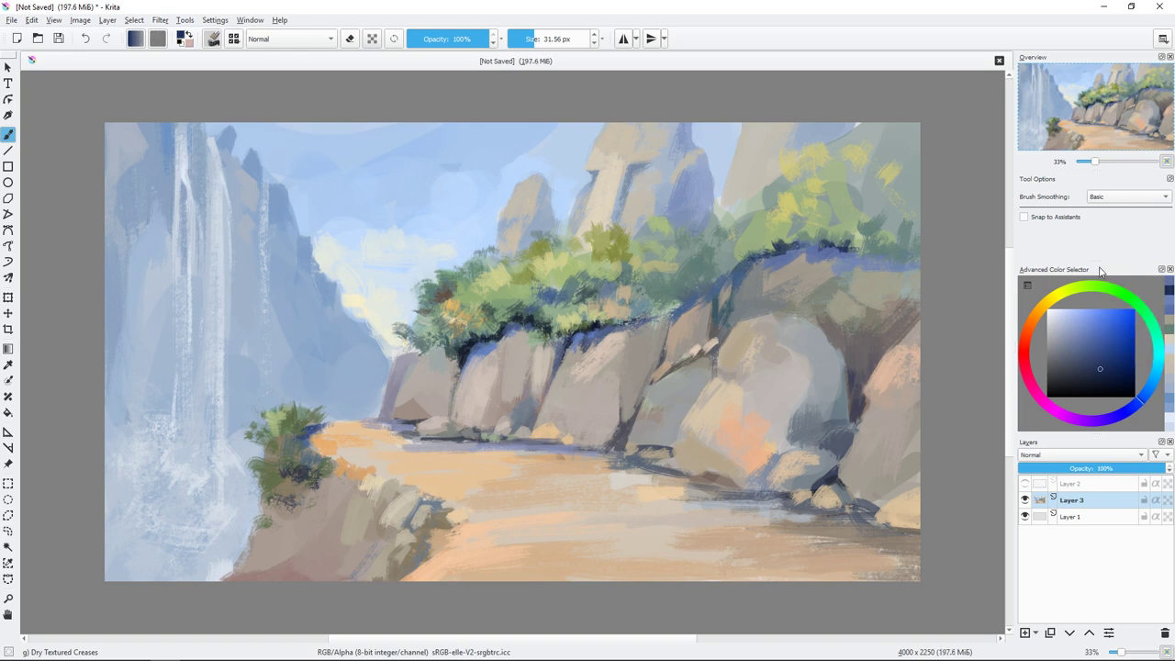
key(bracketright)
key(bracketright)
click(1063, 292)
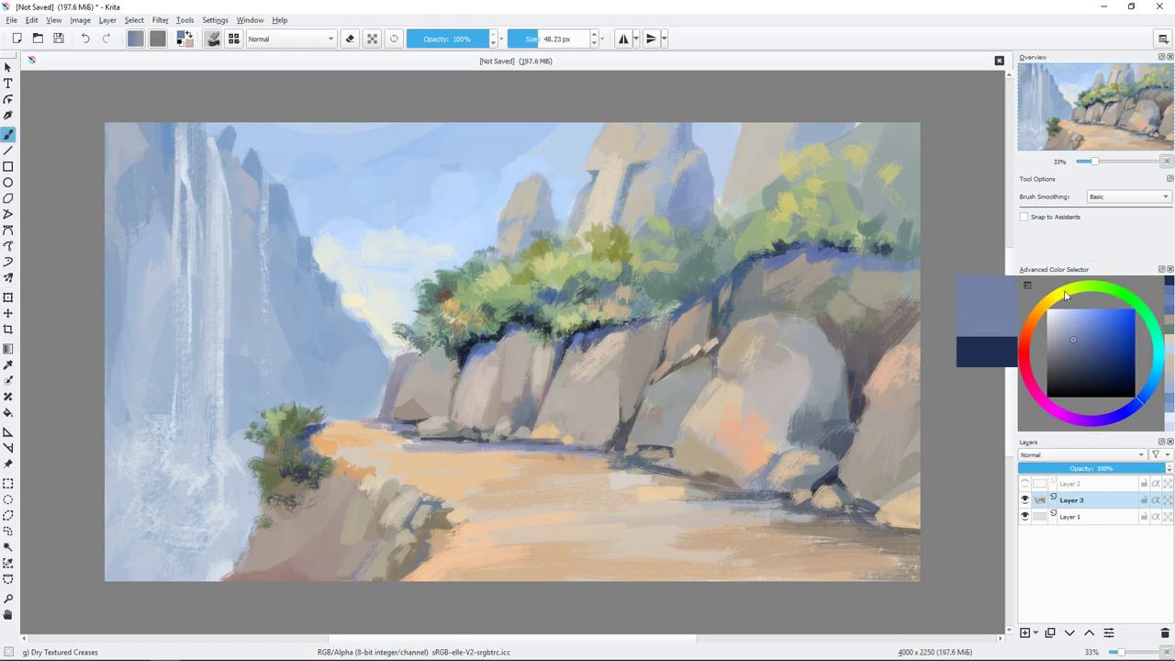
click(1091, 320)
key(bracketright)
mouse_move(811, 217)
mouse_down()
mouse_move(798, 231)
mouse_move(819, 202)
mouse_up()
click(1053, 296)
mouse_move(731, 249)
mouse_down()
mouse_move(760, 204)
mouse_move(754, 217)
mouse_up()
- Sample bluish greys and warm peaches from the rocks, settling on a 25 px brush
ctrl+click(790, 272)
key(bracketleft)
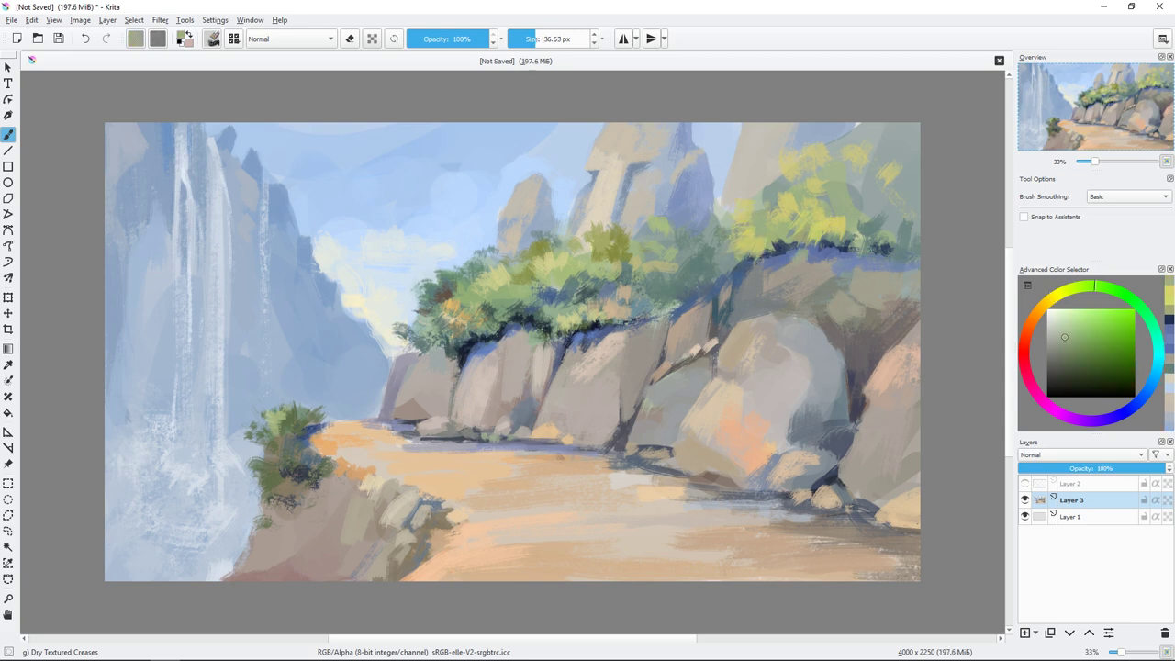
ctrl+click(843, 456)
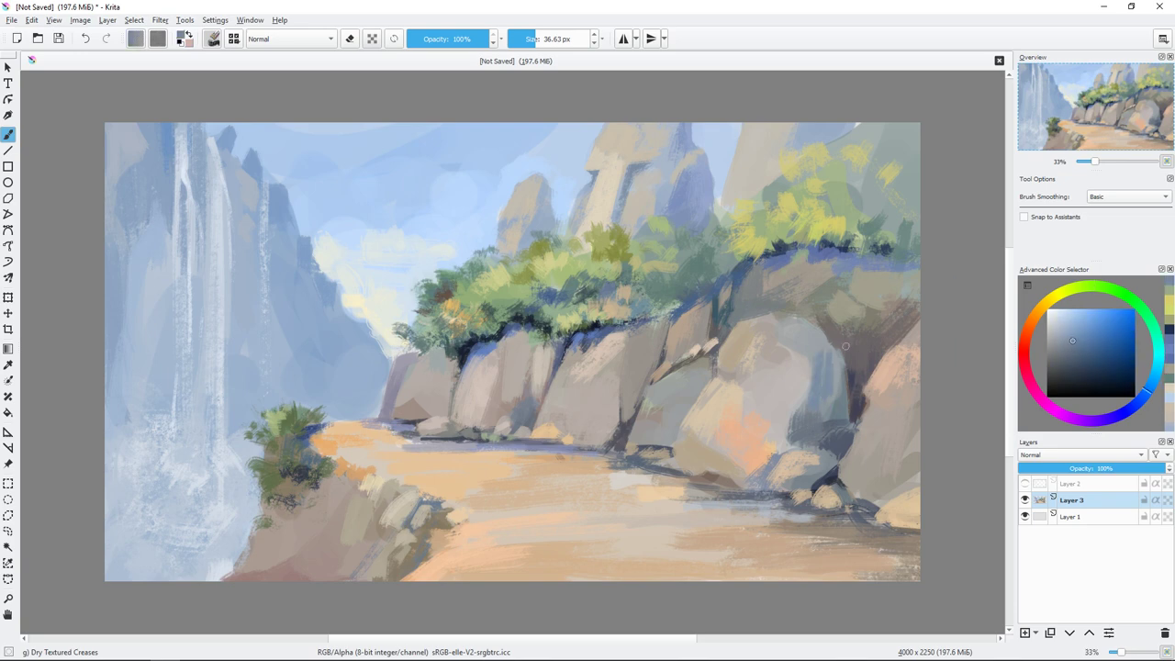
key(bracketright)
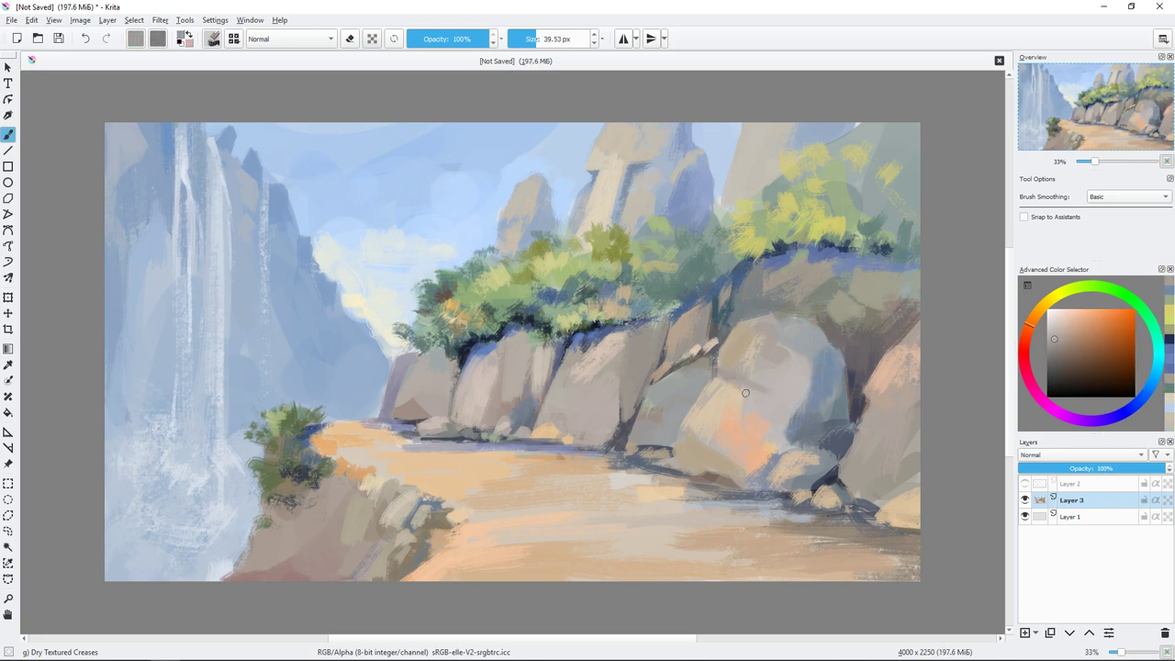
ctrl+click(760, 406)
key(bracketright)
ctrl+click(801, 398)
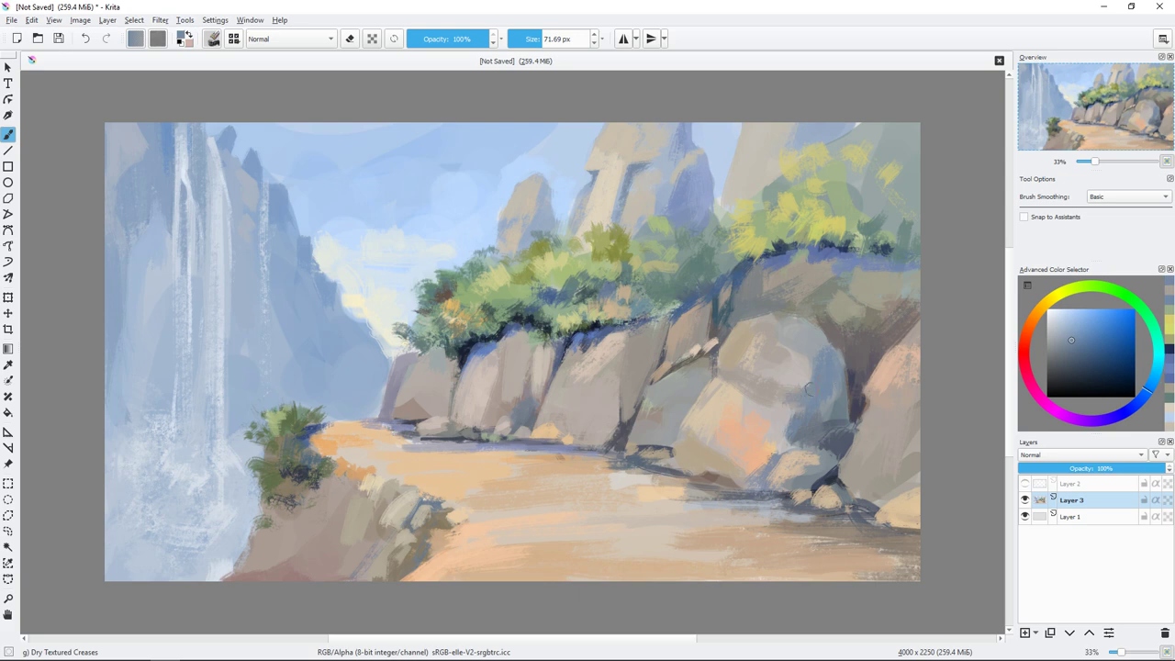
key(bracketleft)
ctrl+click(796, 382)
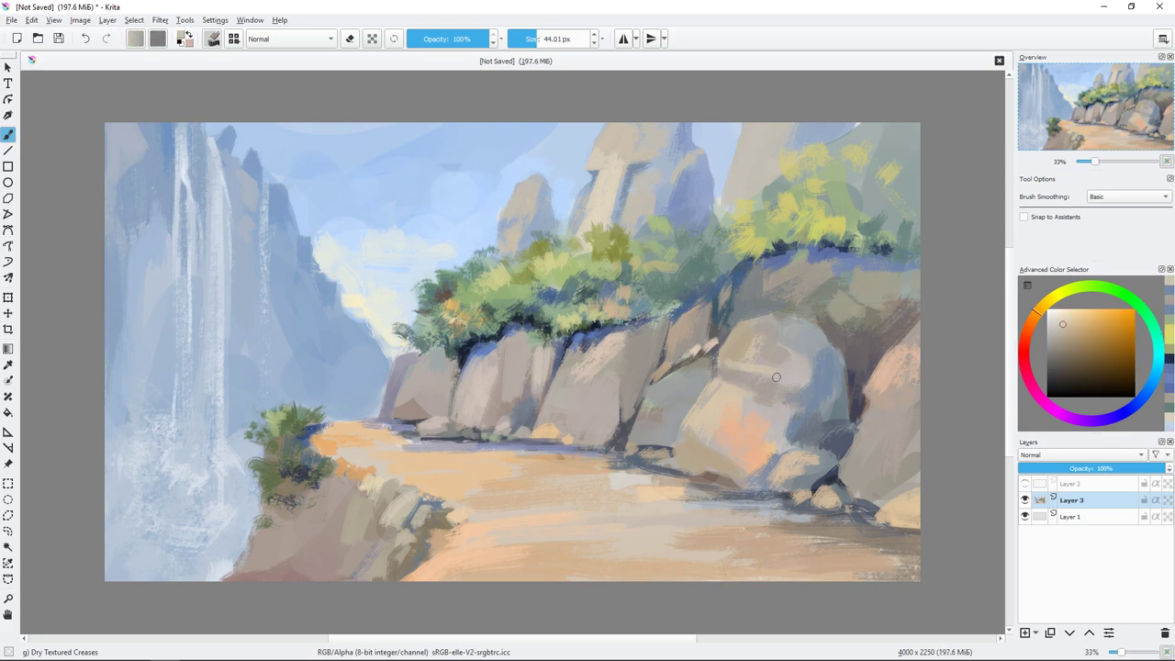
key(bracketleft)
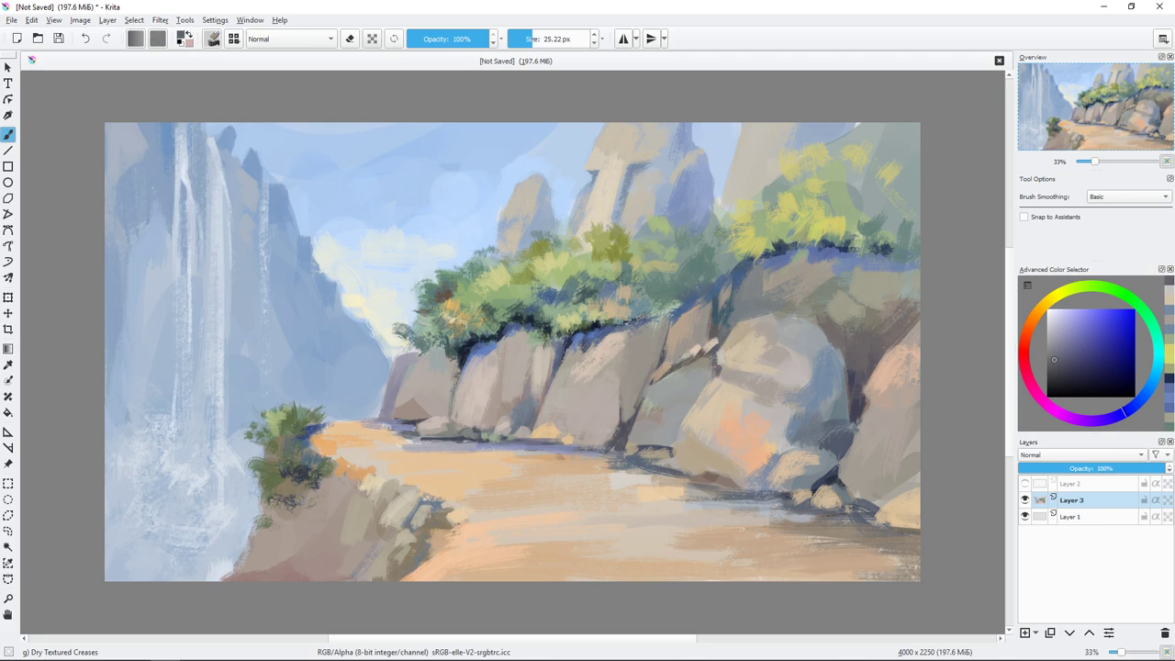
- Paint light beige strokes across the upper face of the large boulder
click(1087, 368)
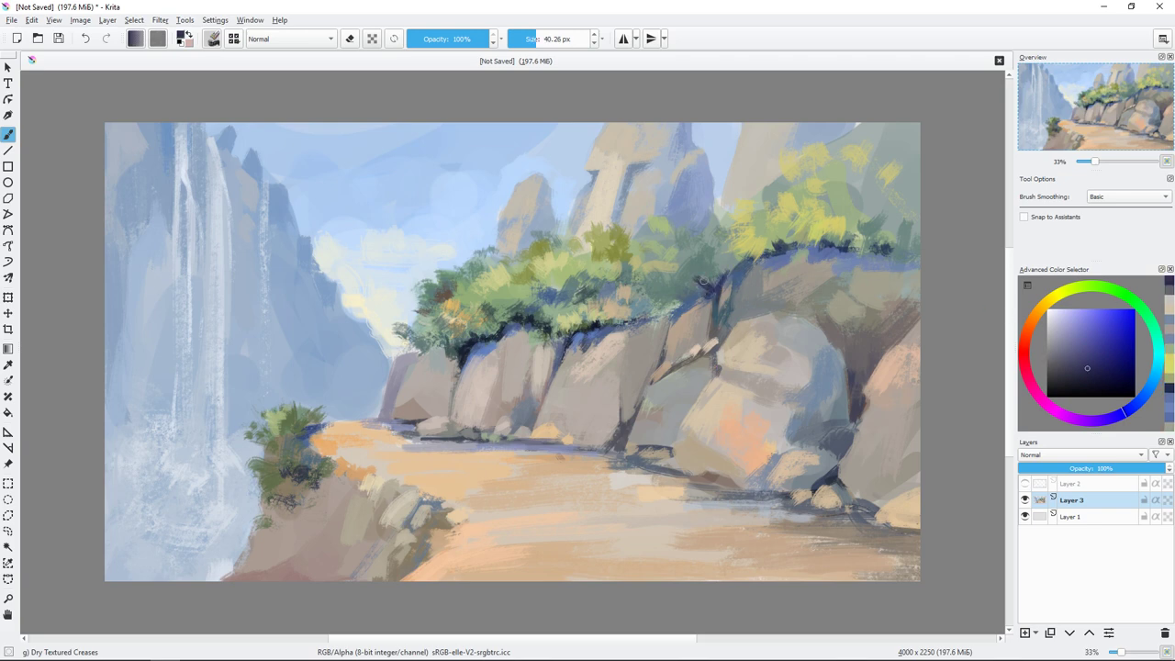
ctrl+click(708, 283)
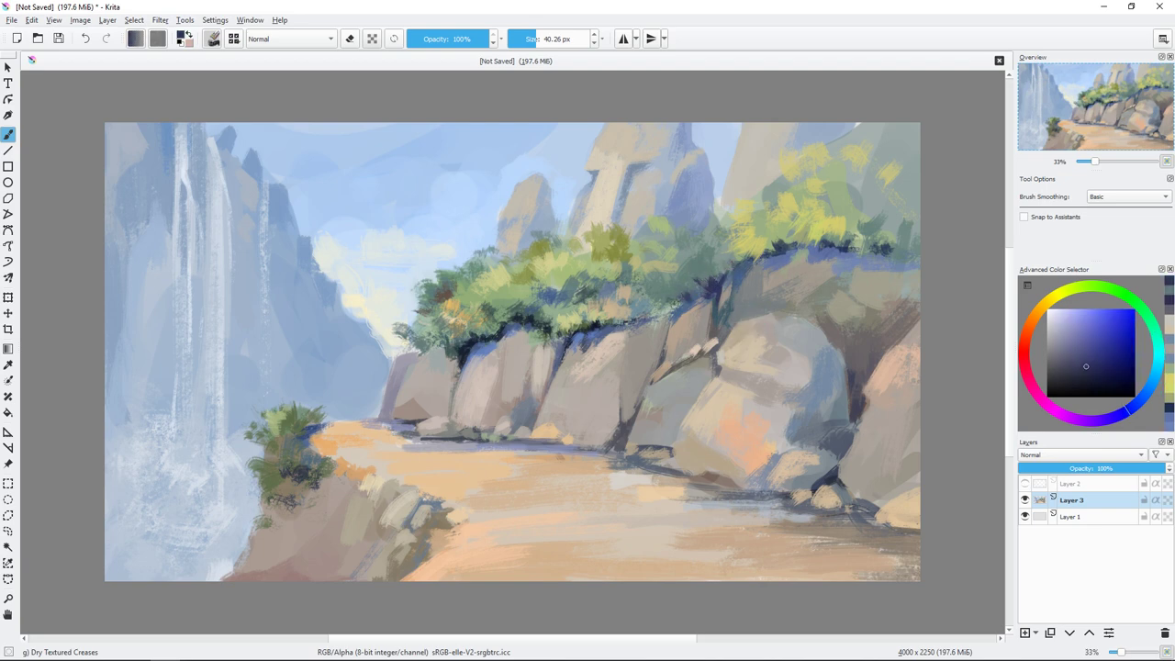
ctrl+click(816, 179)
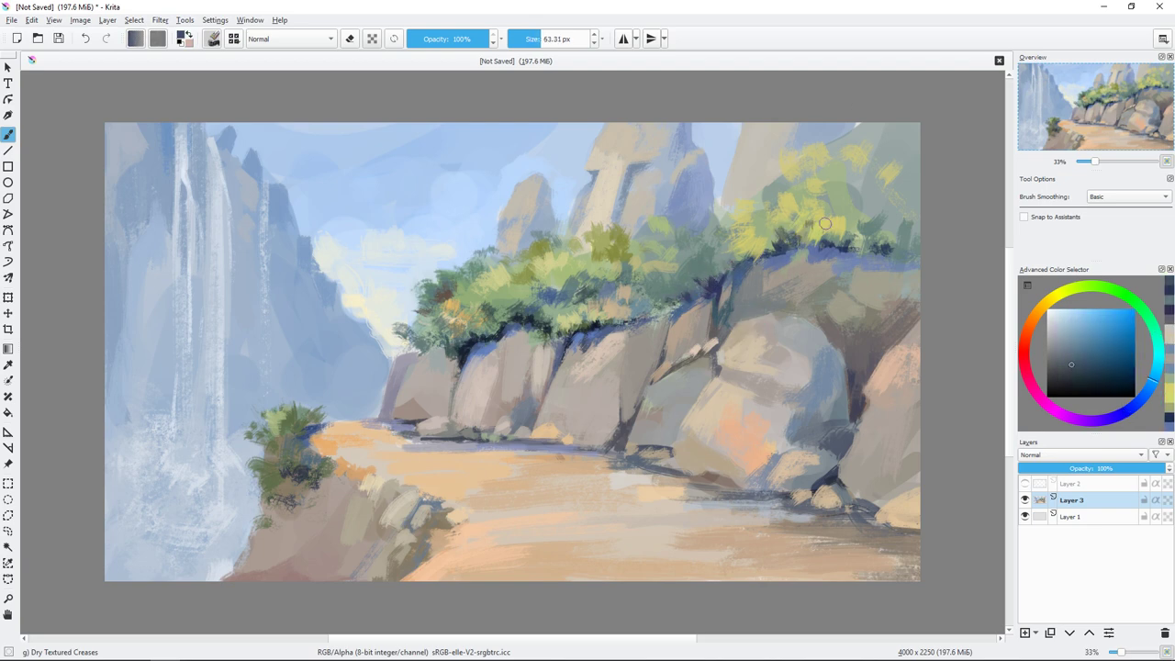
ctrl+click(853, 307)
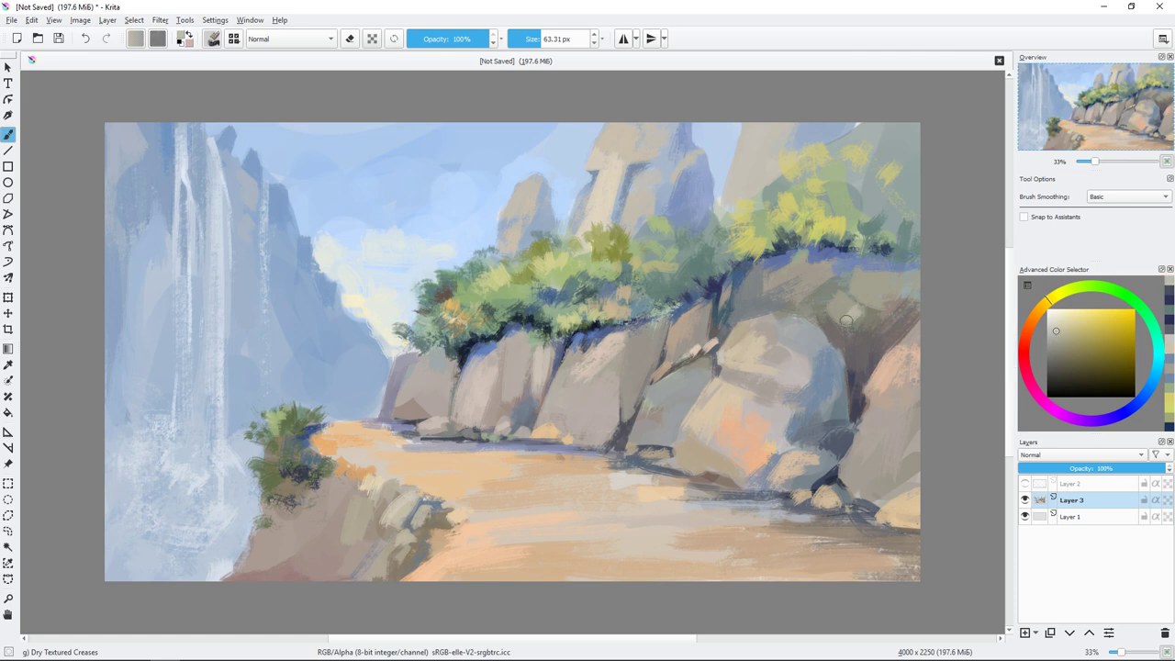
mouse_move(830, 299)
mouse_down()
mouse_move(854, 321)
mouse_move(876, 319)
mouse_up()
- Paint a dark blue crevice down the boulder, then pick a light grey-beige
key(bracketleft)
key(bracketleft)
key(bracketleft)
ctrl+click(965, 364)
drag(849, 385, 849, 426)
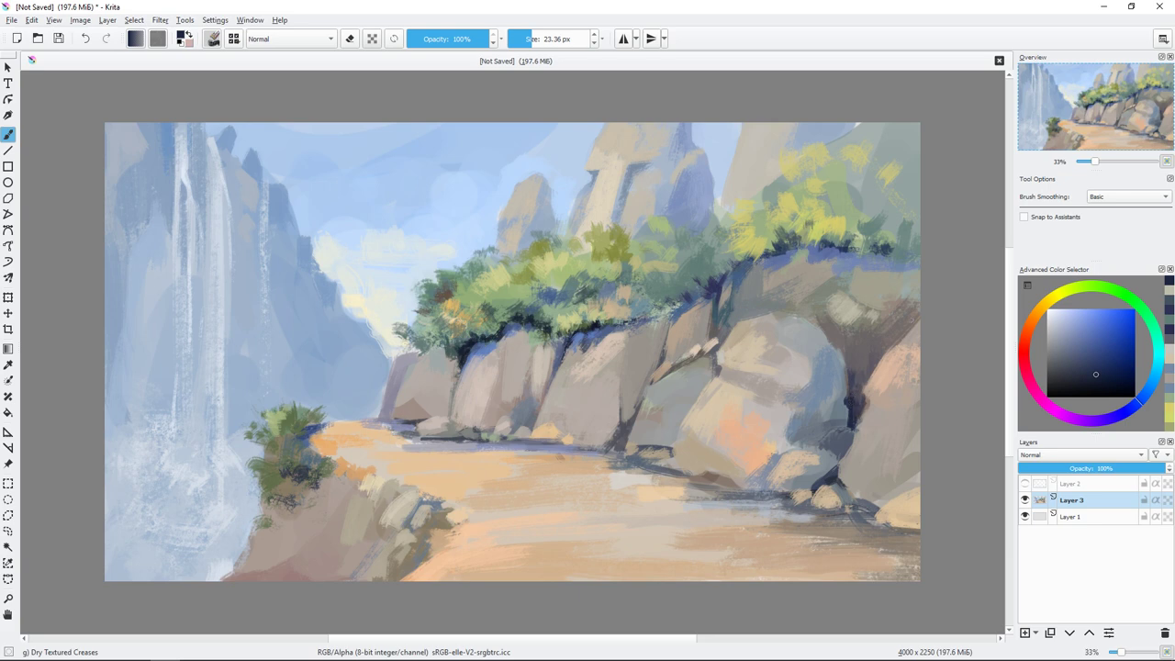
ctrl+click(840, 428)
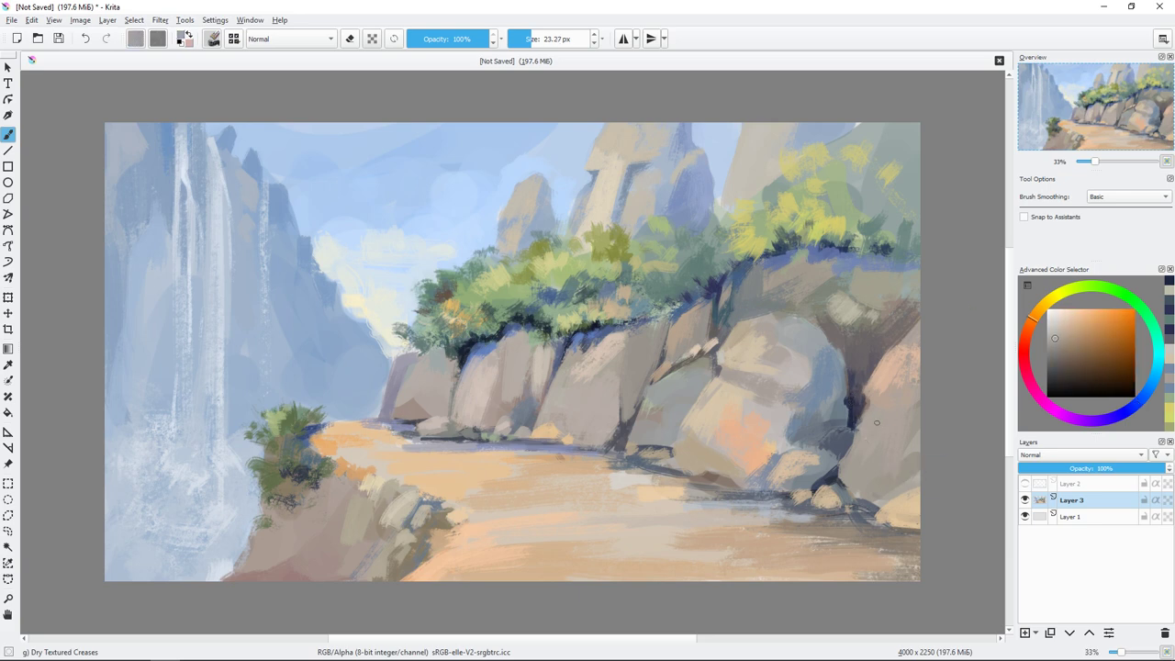
key(bracketright)
key(bracketright)
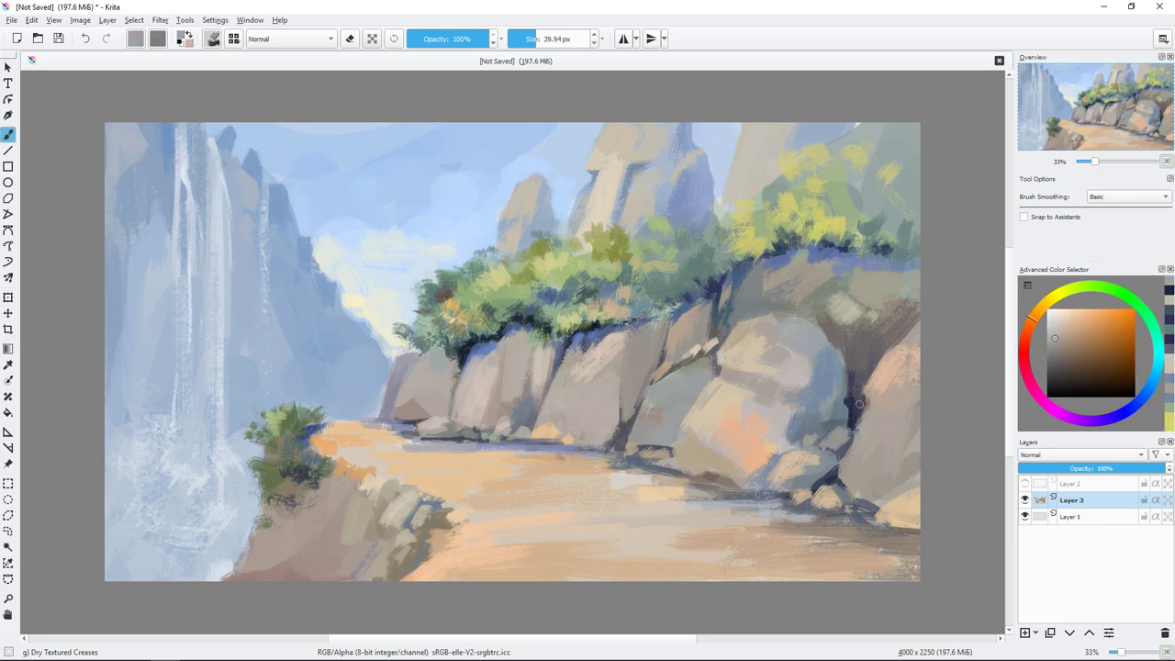
- Pick a light beige nudged toward yellow and paint a light stroke across the path
scroll(920, 332, down, 1)
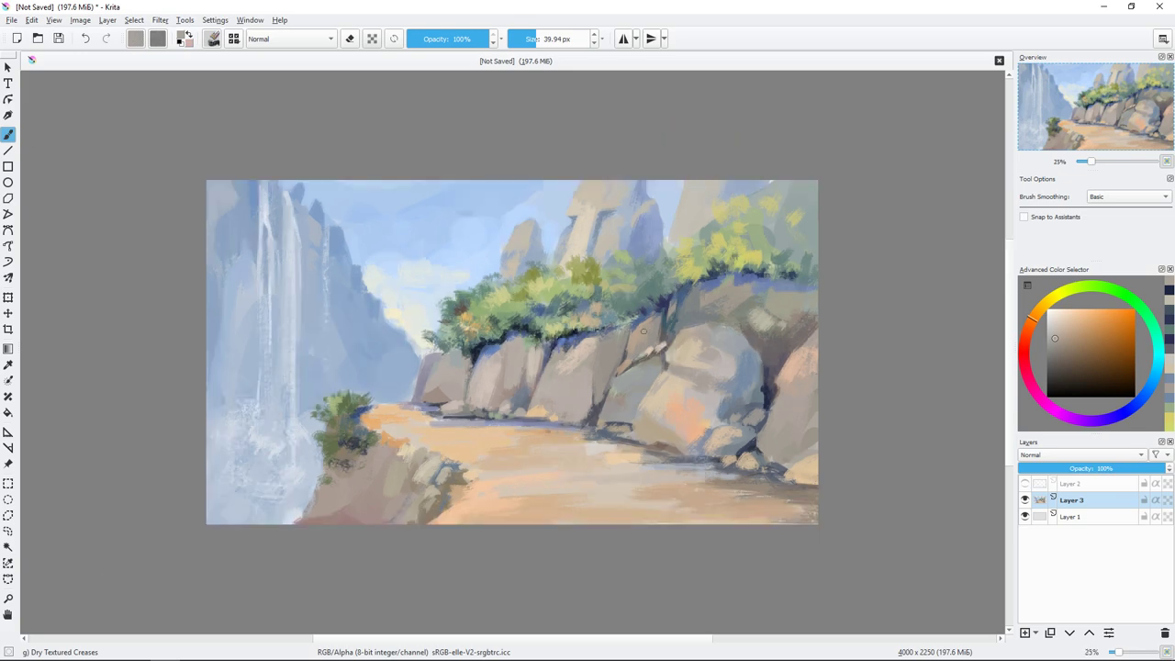
scroll(920, 331, up, 1)
click(1064, 317)
drag(1046, 310, 1053, 294)
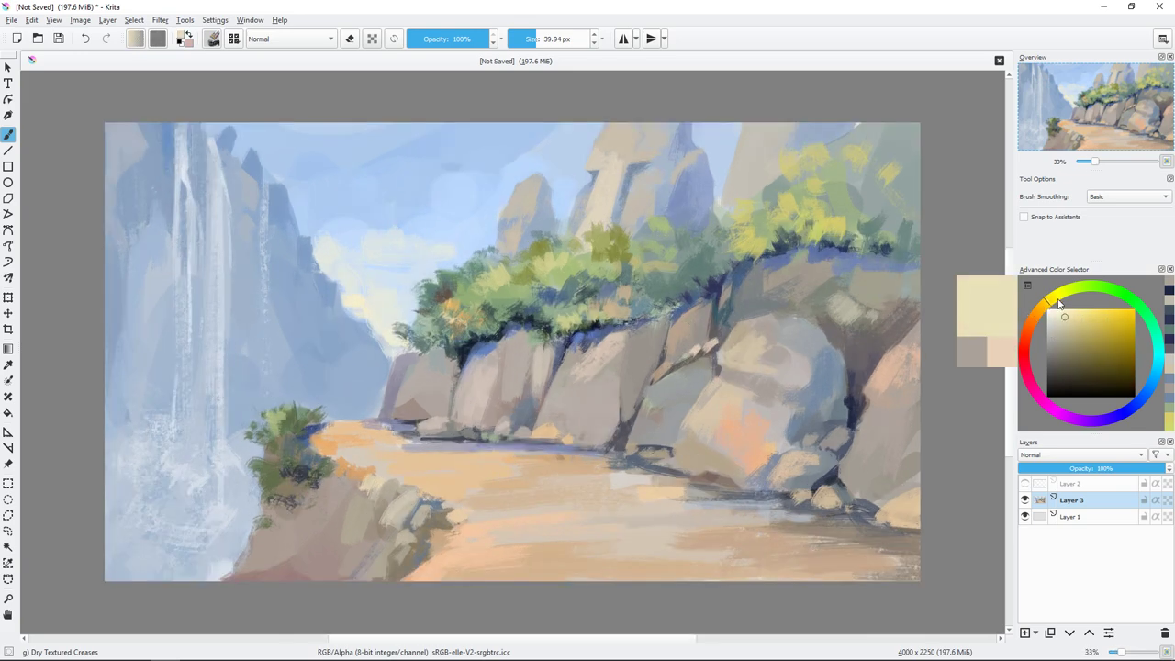
drag(473, 456, 603, 466)
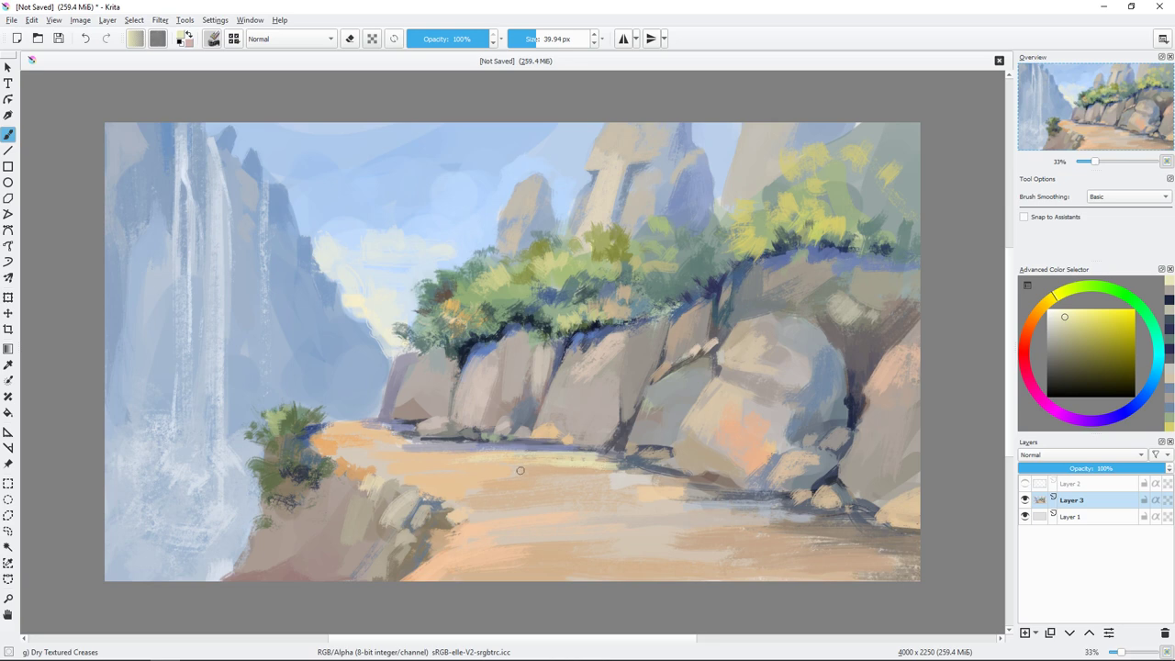
- With a paler orange-yellow tone, add pale strokes and grass tufts on the path
key(bracketleft)
click(1044, 315)
key(bracketright)
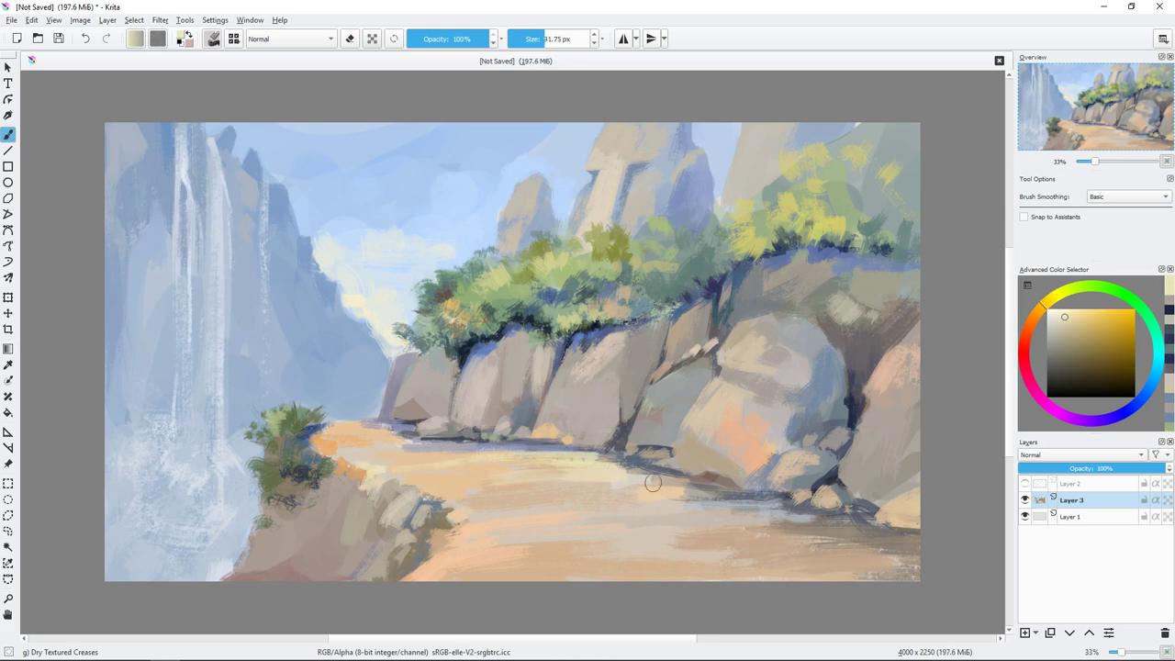
click(1076, 310)
drag(660, 477, 551, 477)
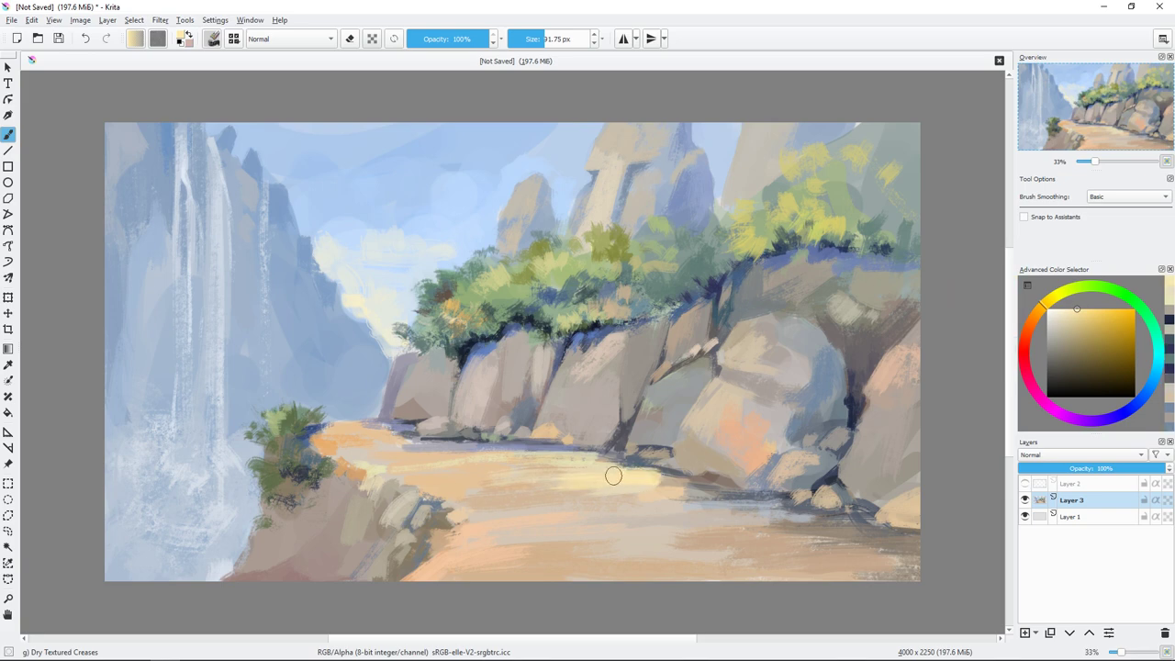
key(bracketright)
key(bracketright)
key(bracketright)
key(bracketright)
key(bracketright)
key(bracketright)
drag(633, 473, 665, 470)
- Paint more pale yellow grass tufts on the lower and lower-right path
click(1087, 309)
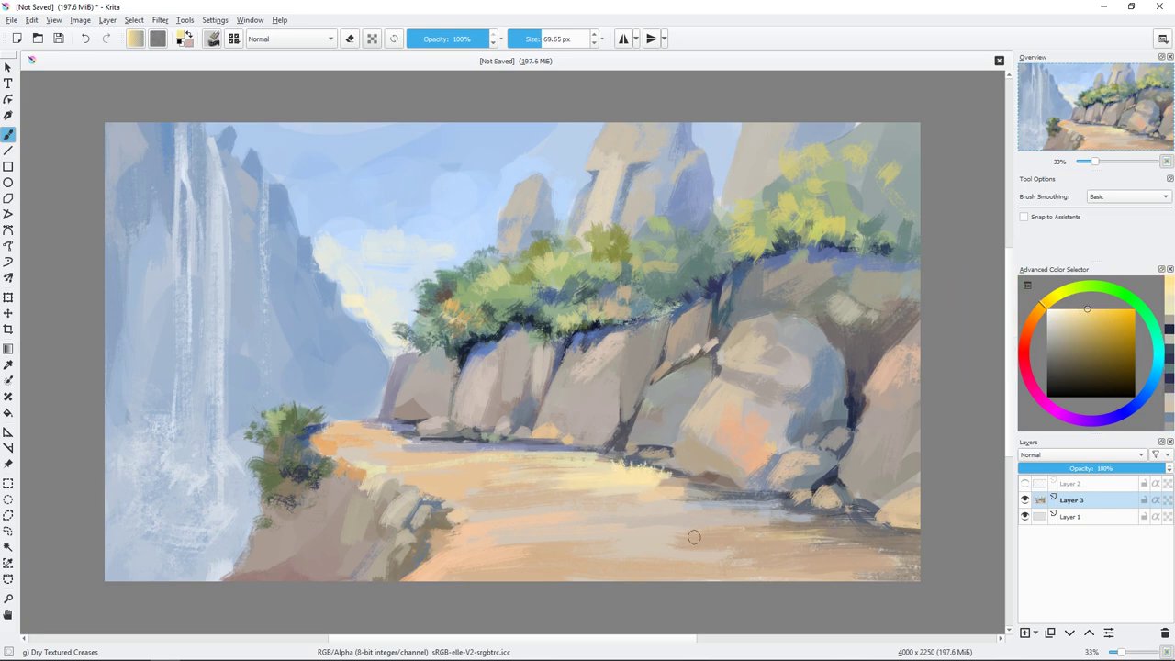
mouse_move(698, 537)
mouse_down()
mouse_move(817, 530)
mouse_move(672, 520)
mouse_up()
mouse_move(794, 528)
mouse_down()
mouse_move(872, 531)
mouse_move(881, 541)
mouse_up()
key(bracketleft)
key(bracketleft)
key(bracketleft)
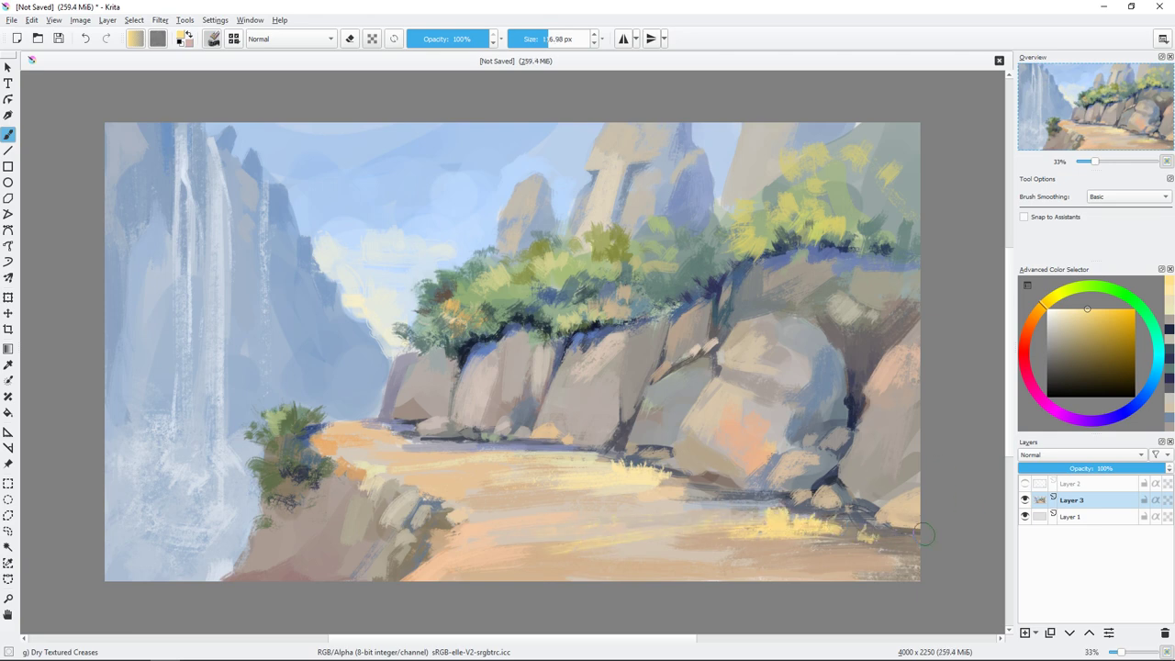
ctrl+click(887, 549)
key(bracketright)
key(bracketright)
key(bracketright)
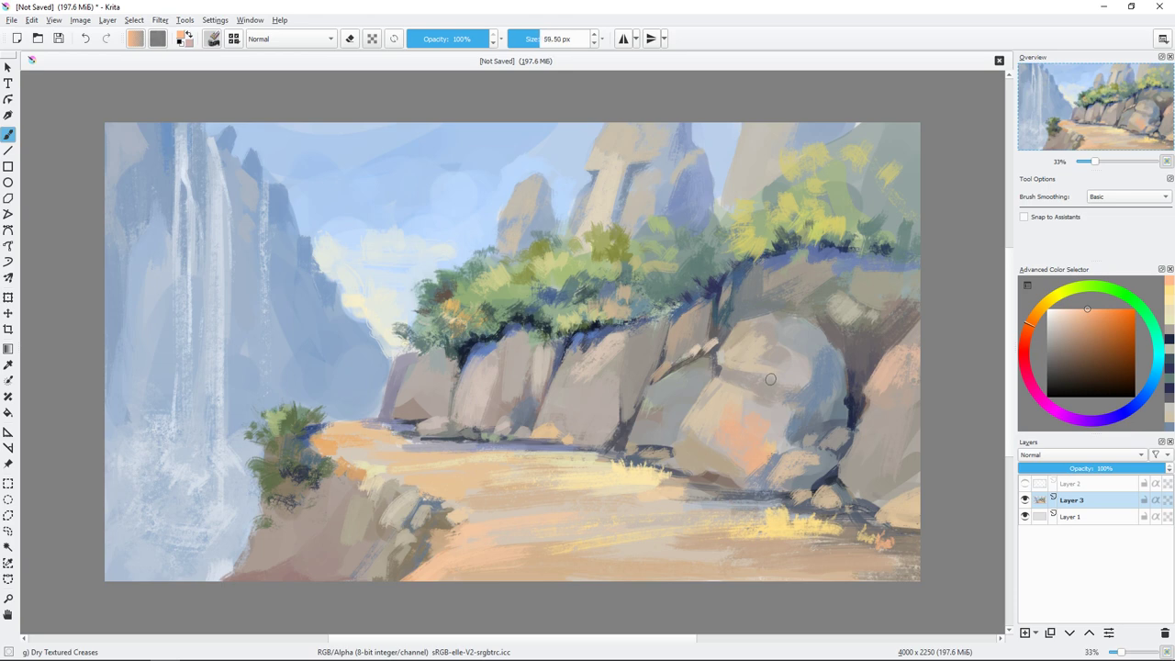
- Sample a light pinkish tone and brighten the path's bottom and middle with light strokes
ctrl+click(665, 544)
key(bracketleft)
key(bracketleft)
key(bracketleft)
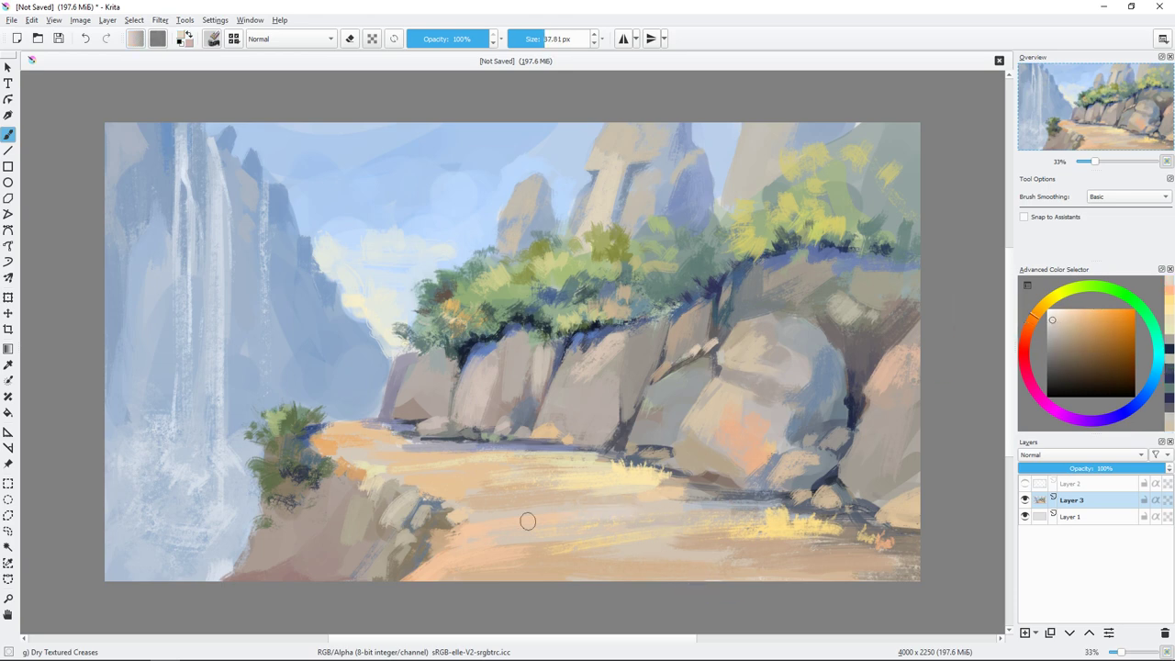
drag(572, 535, 609, 574)
drag(550, 483, 439, 472)
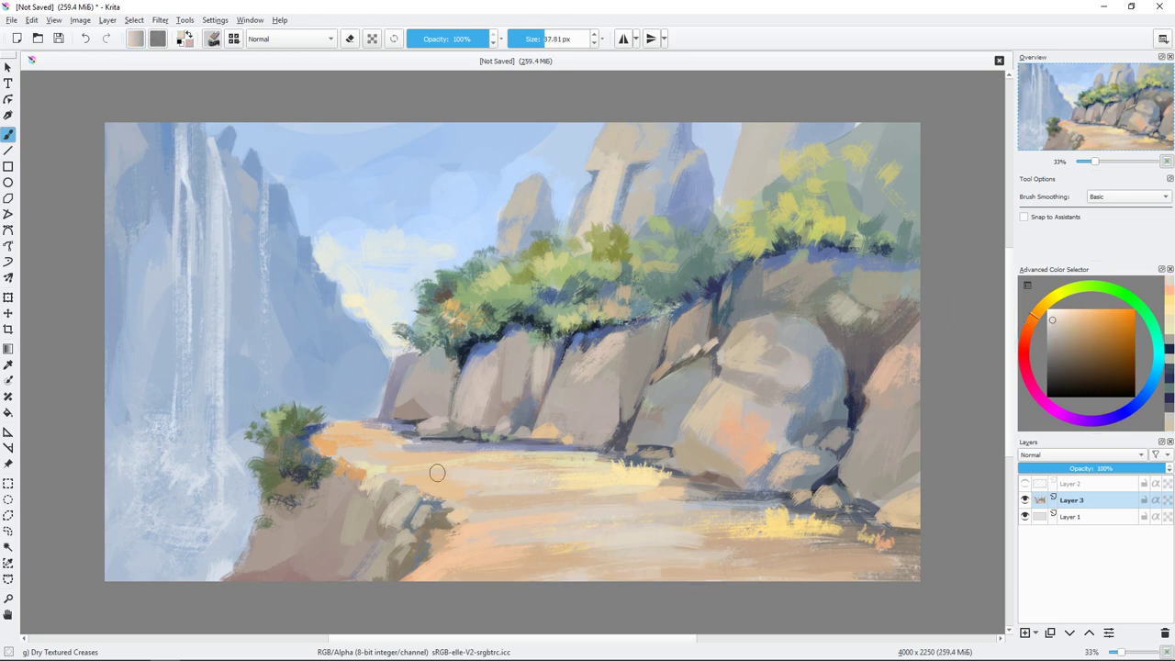
key(bracketright)
key(bracketright)
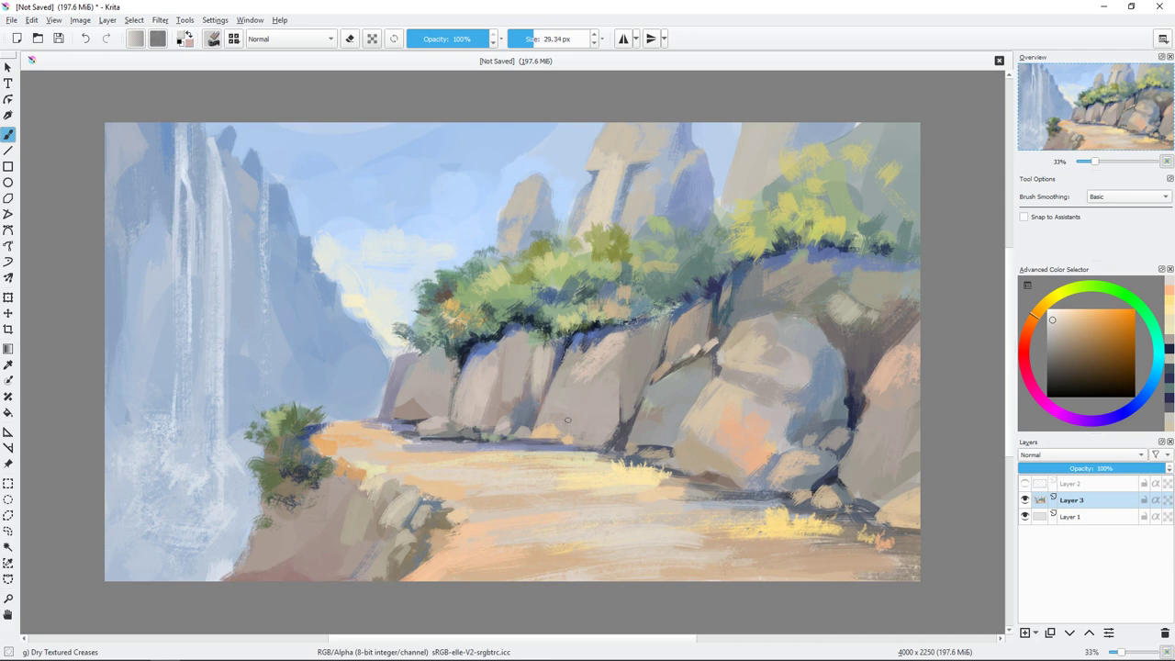
- Paint a dark olive-green bush among the lower-left rocks with olive-yellow highlights
ctrl+click(337, 451)
key(bracketright)
key(bracketright)
key(bracketright)
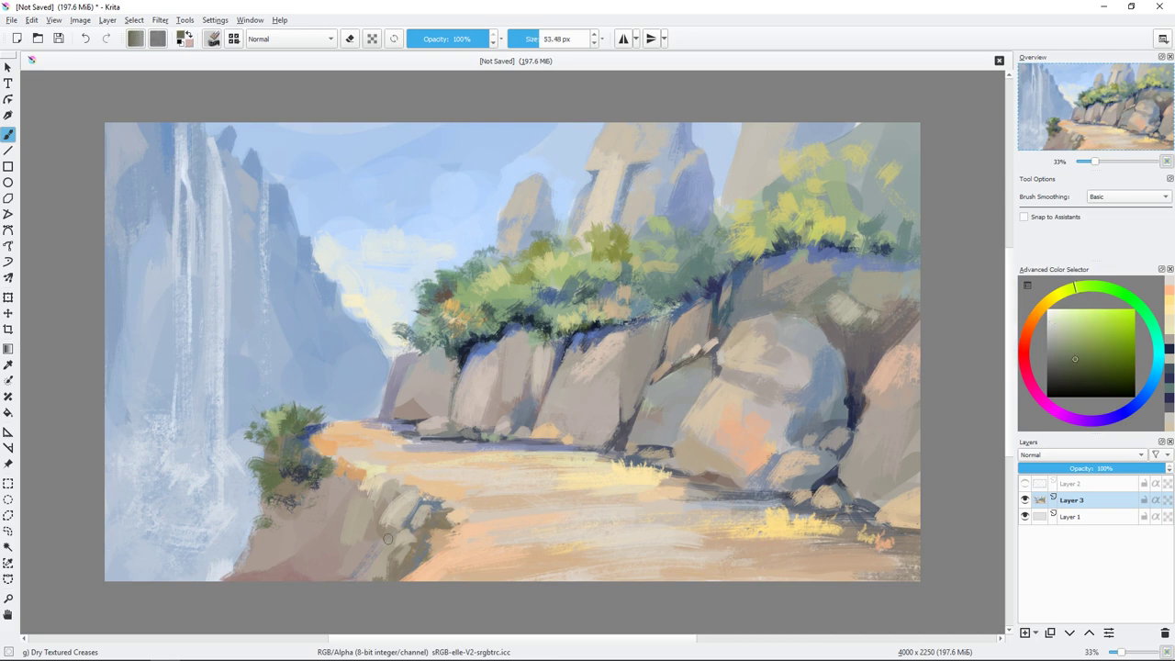
drag(384, 549, 400, 514)
click(1125, 333)
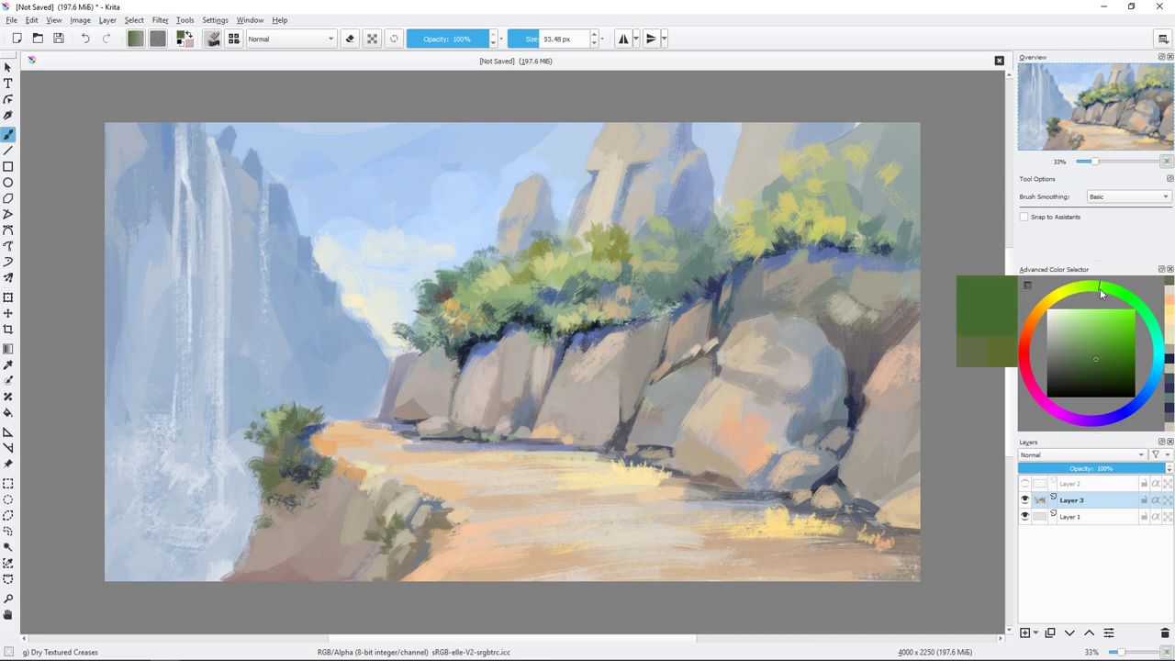
drag(1099, 288, 1053, 296)
ctrl+click(412, 517)
mouse_move(404, 516)
mouse_down()
mouse_move(420, 523)
mouse_move(375, 568)
mouse_move(373, 503)
mouse_up()
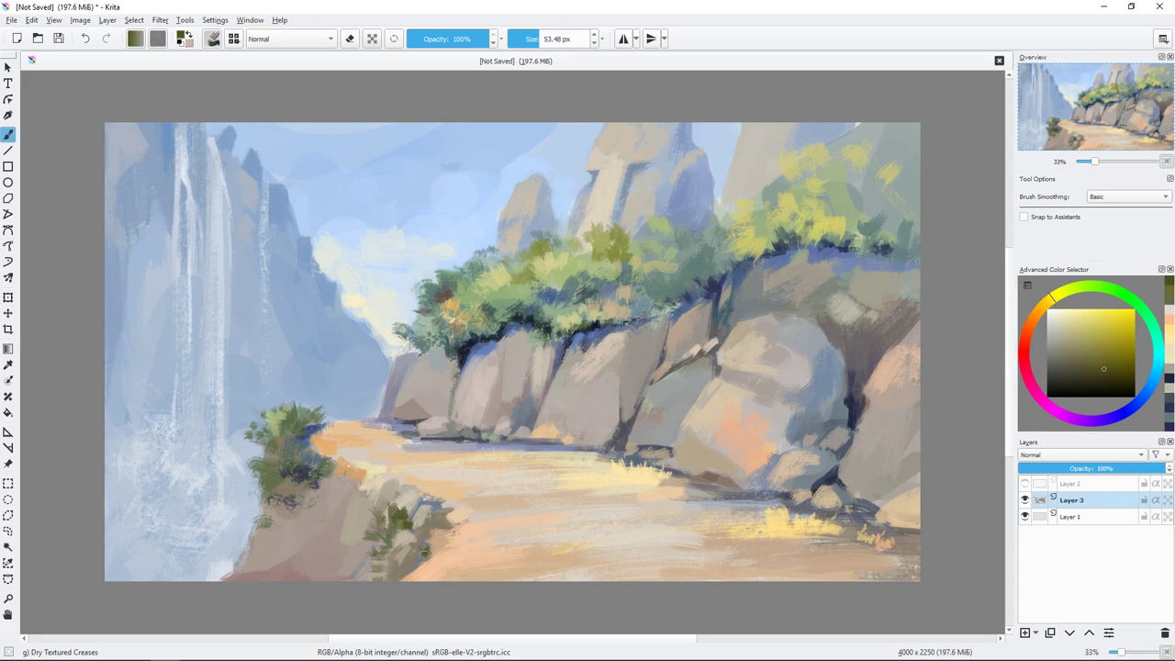
drag(424, 547, 406, 570)
- Sample light blues from the sky and paint lighter haze near the cliff edge
ctrl+click(382, 525)
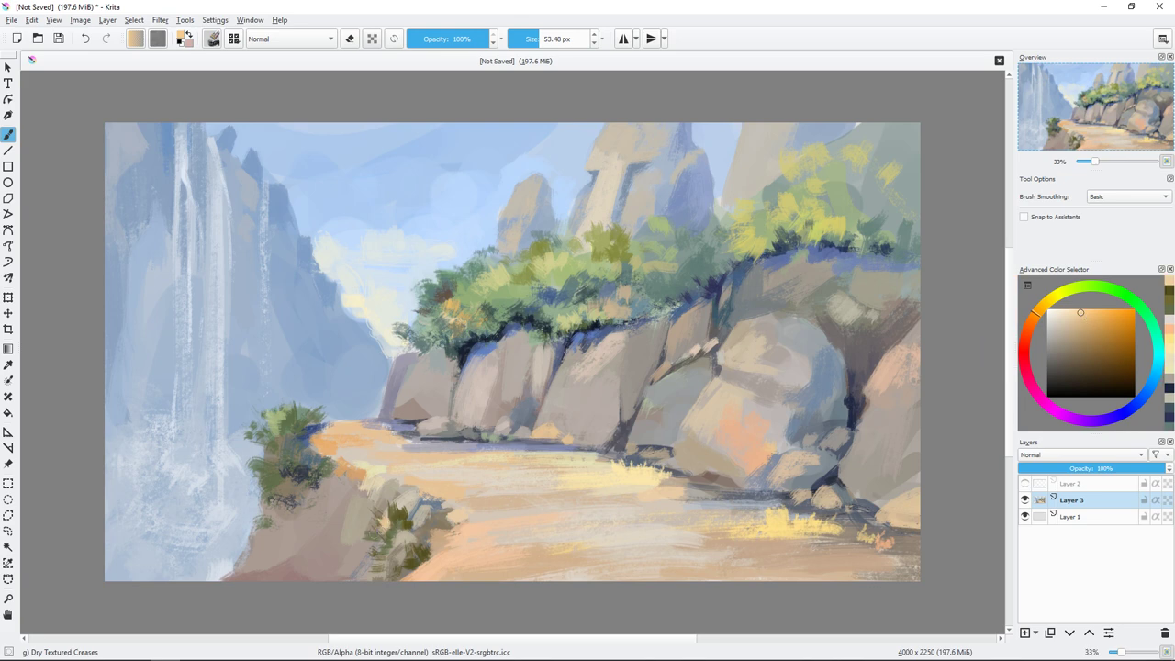
ctrl+click(387, 521)
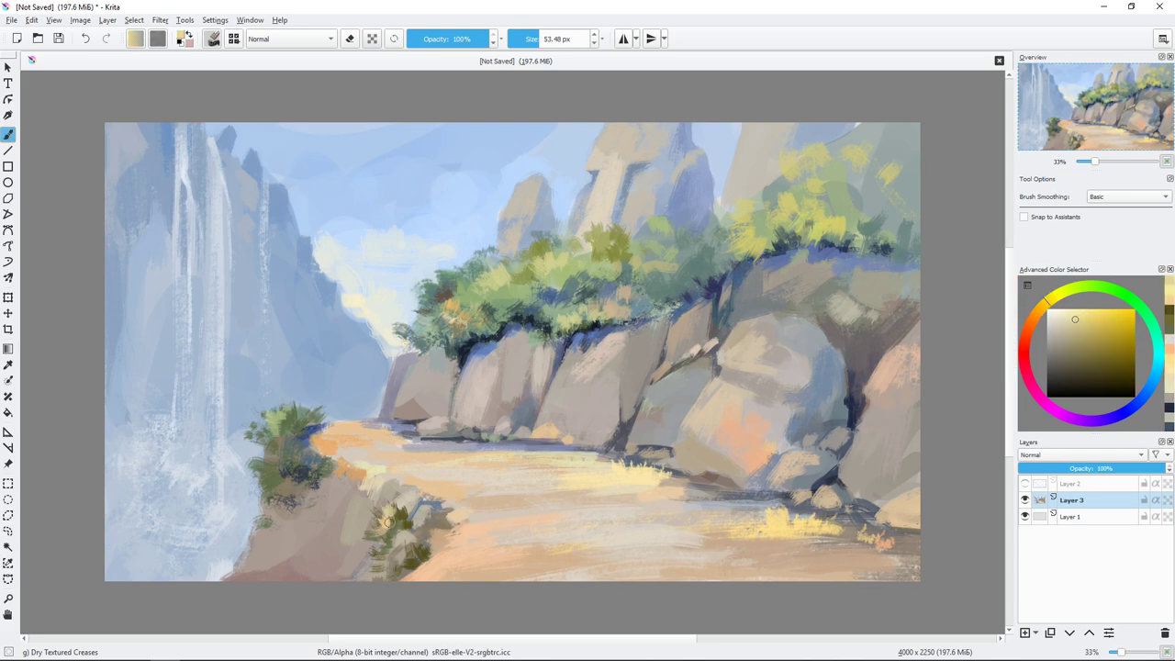
click(1143, 393)
click(1086, 358)
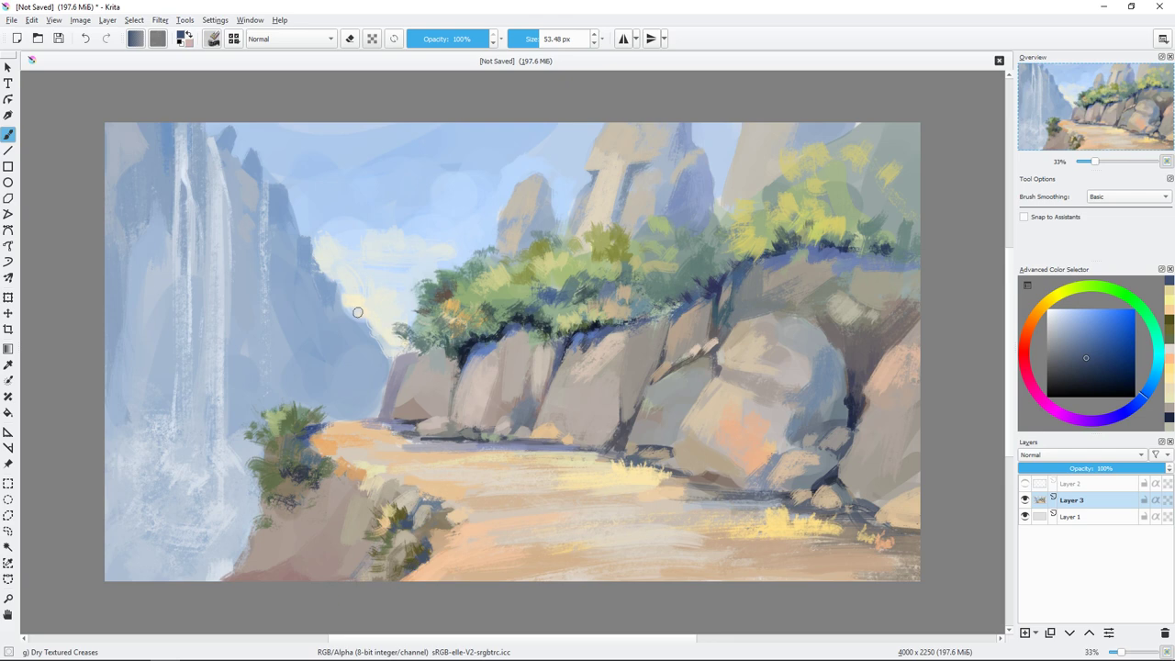
ctrl+click(336, 279)
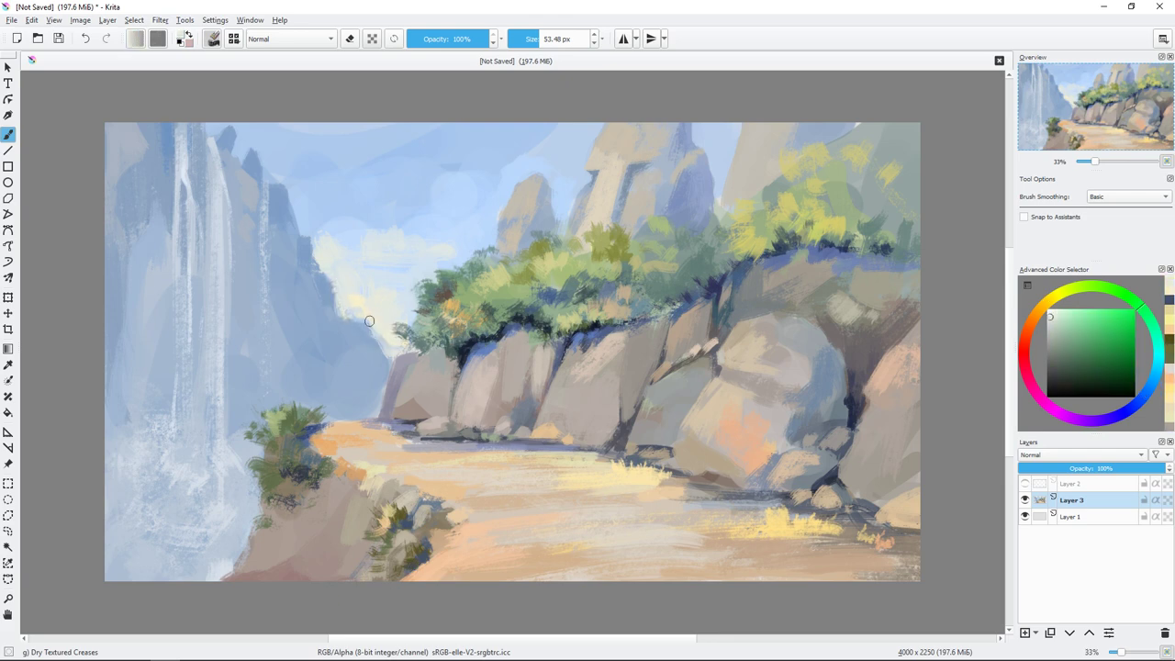
ctrl+click(386, 337)
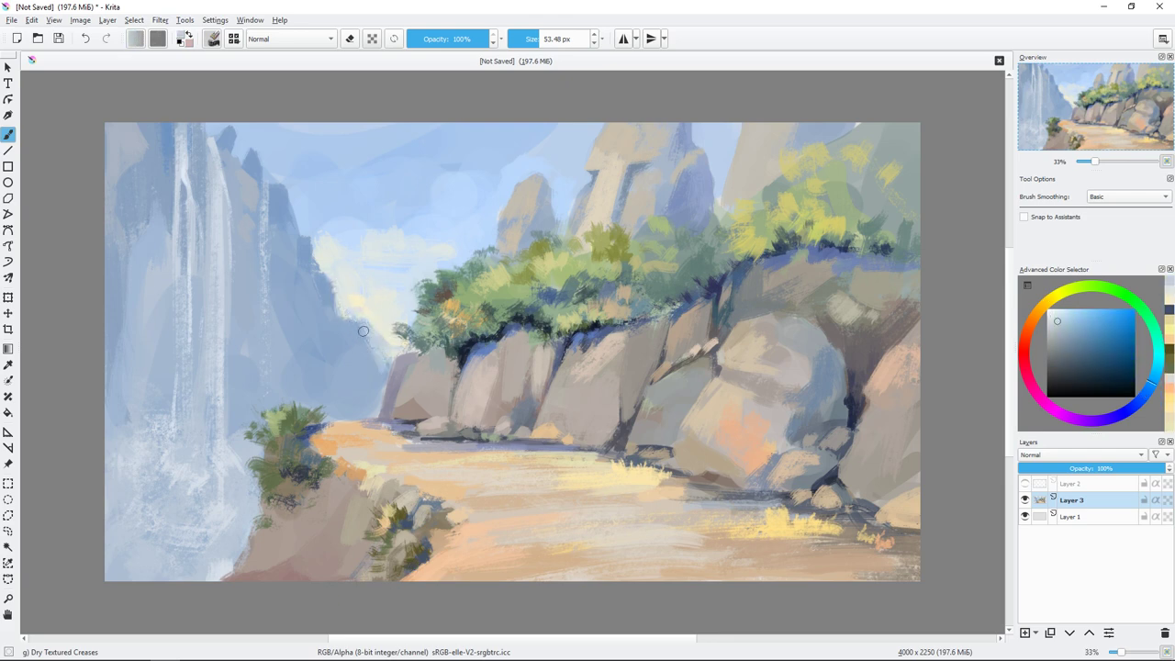
ctrl+click(376, 383)
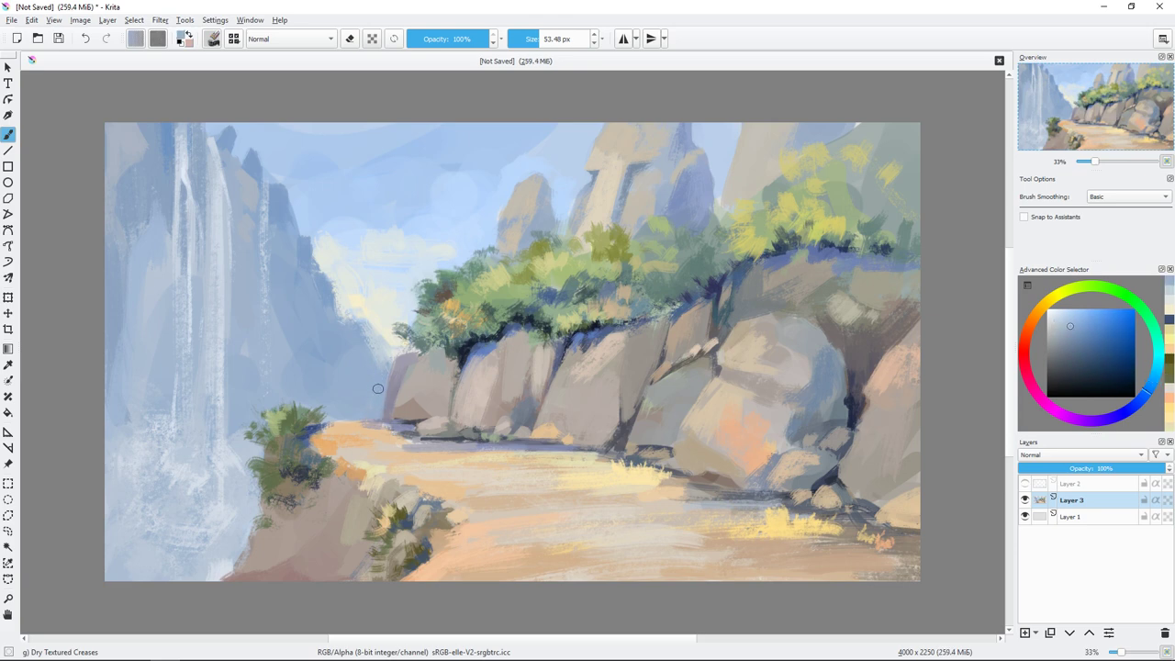
ctrl+click(286, 352)
mouse_move(374, 412)
mouse_down()
mouse_move(358, 381)
mouse_move(383, 371)
mouse_move(324, 356)
mouse_up()
ctrl+click(381, 376)
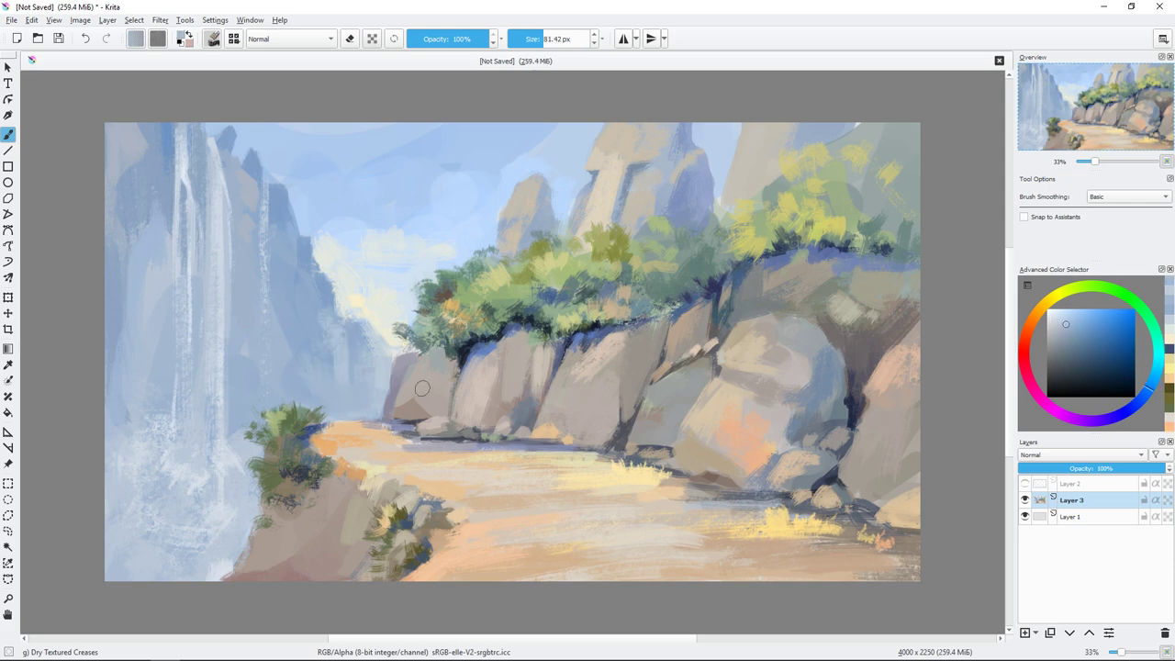
- Add a dark line along the ground edge, trying greyish-purple and light orange-grey tones
mouse_move(422, 389)
shift+mouse_down()
mouse_move(405, 420)
mouse_move(330, 419)
shift+mouse_up()
ctrl+click(406, 421)
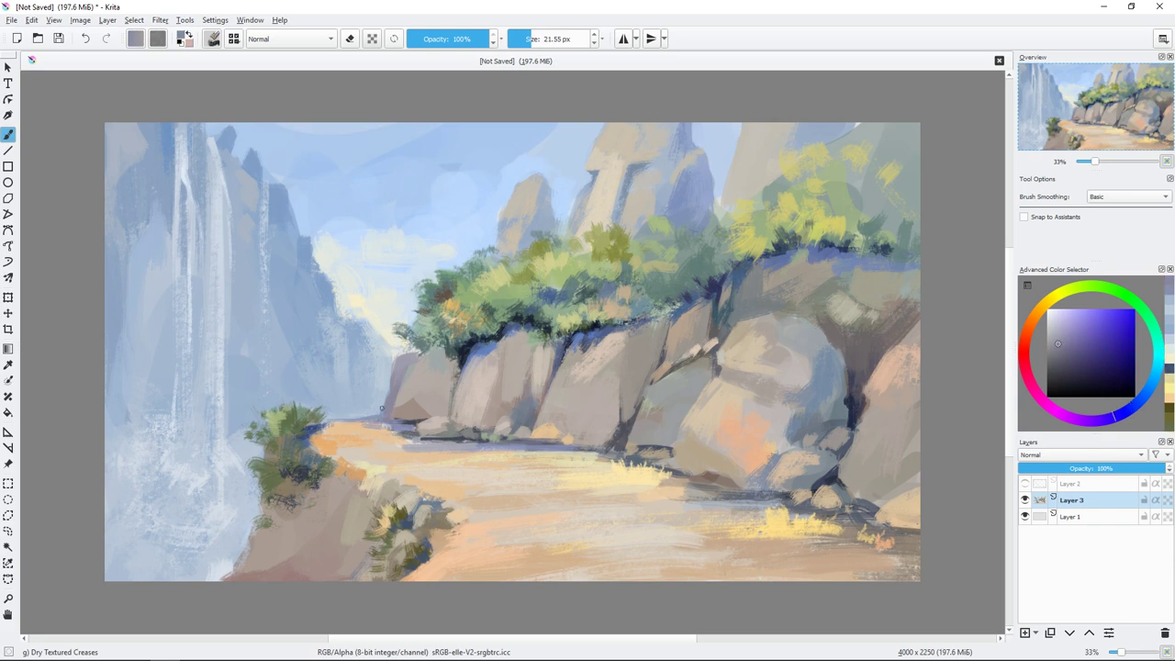
ctrl+click(427, 388)
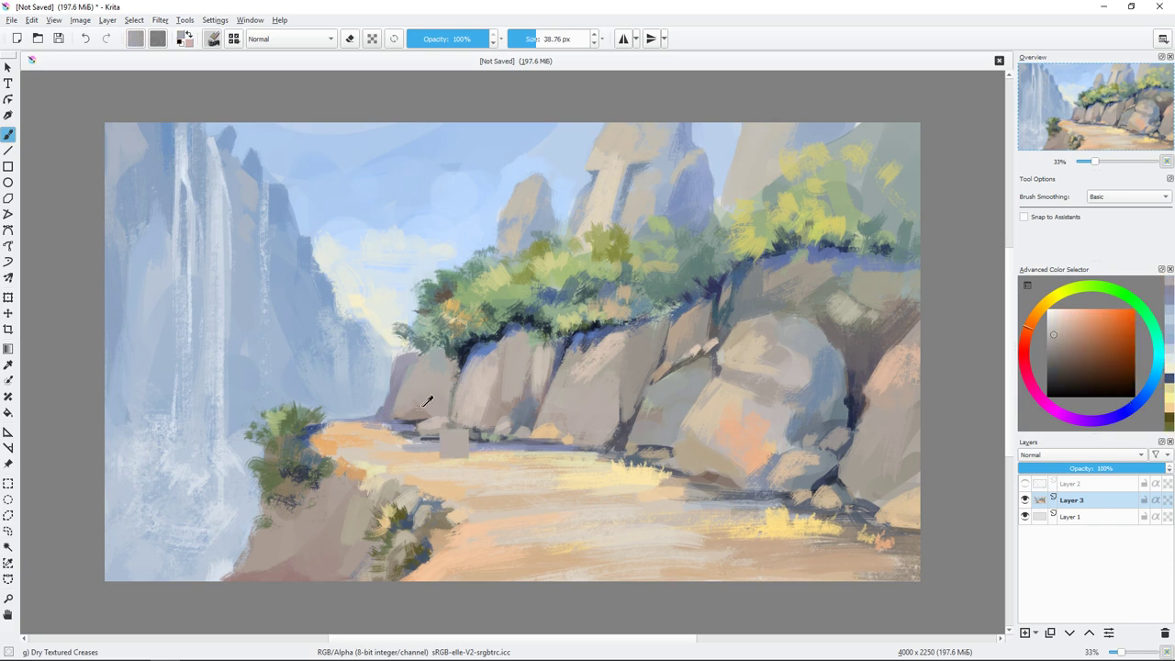
shift+drag(422, 395, 437, 395)
ctrl+click(477, 418)
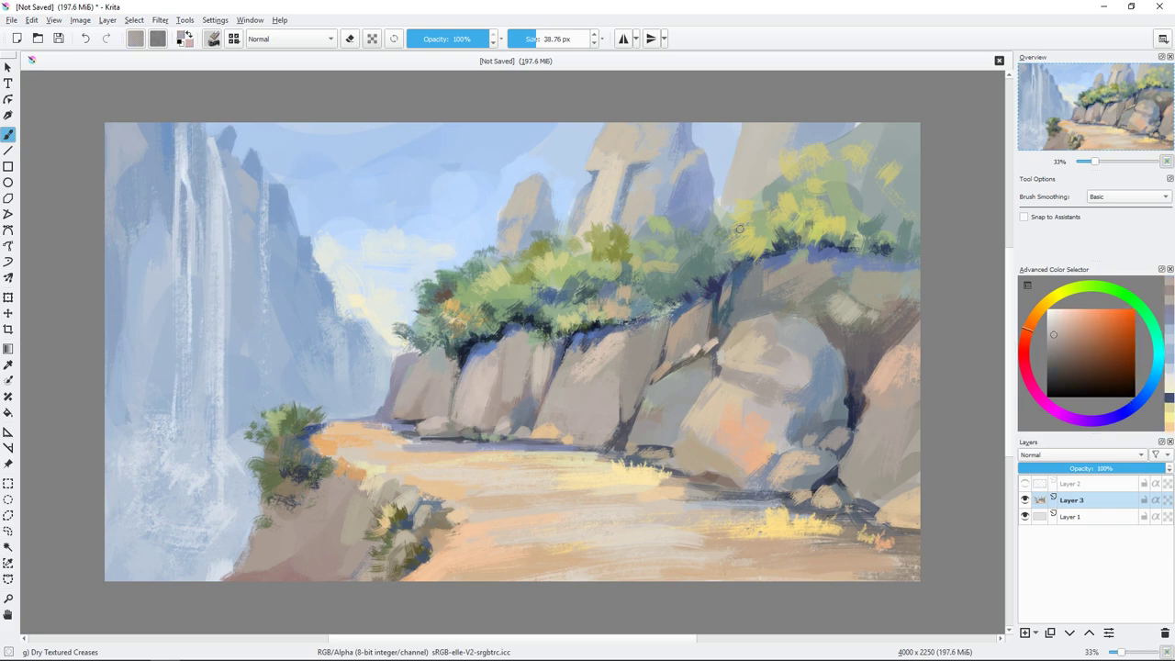
shift+drag(196, 170, 189, 163)
- Paint thin light blue streaks down the left waterfall with a small brush
ctrl+click(245, 354)
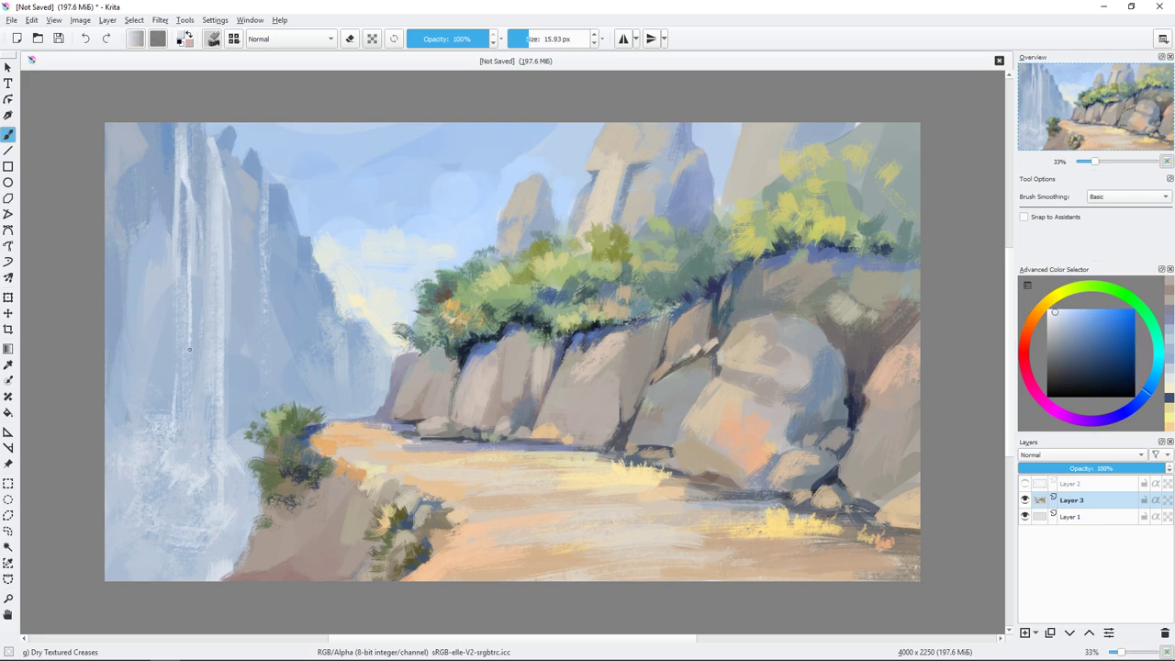
drag(189, 348, 202, 390)
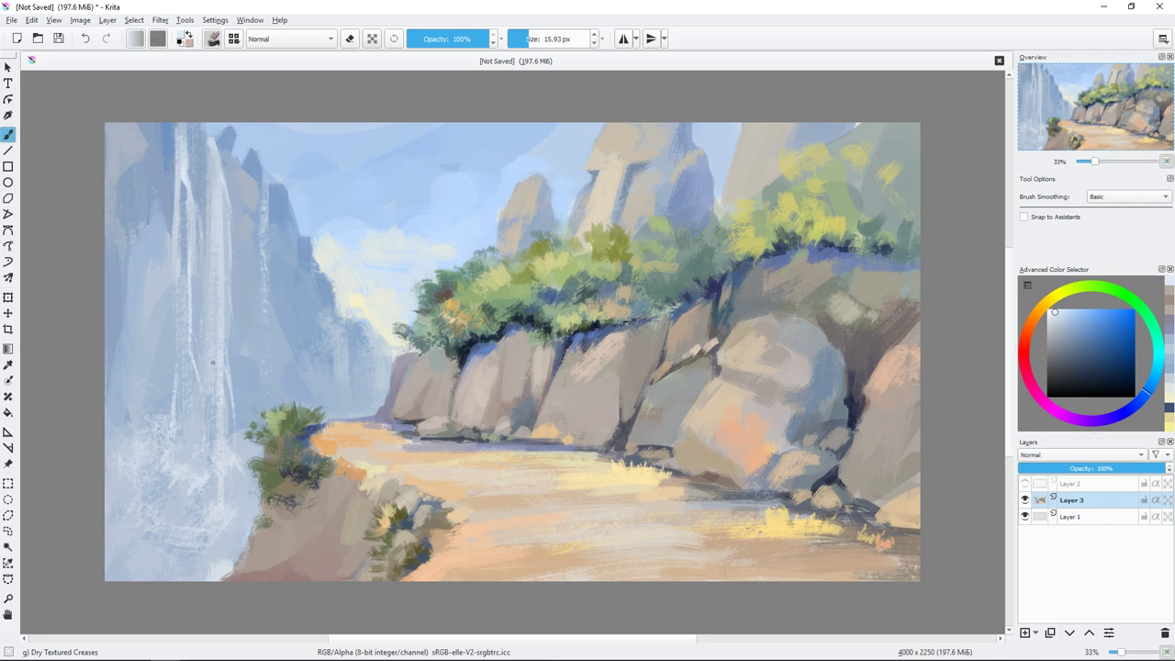
drag(205, 404, 209, 501)
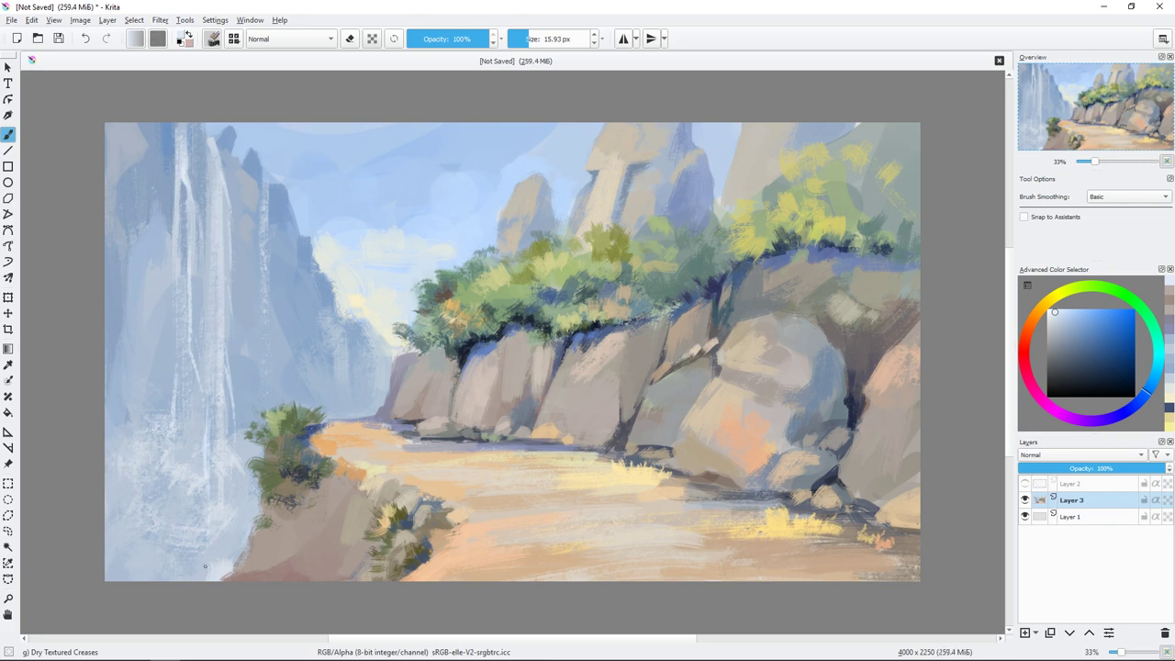
scroll(346, 441, down, 1)
ctrl+click(279, 212)
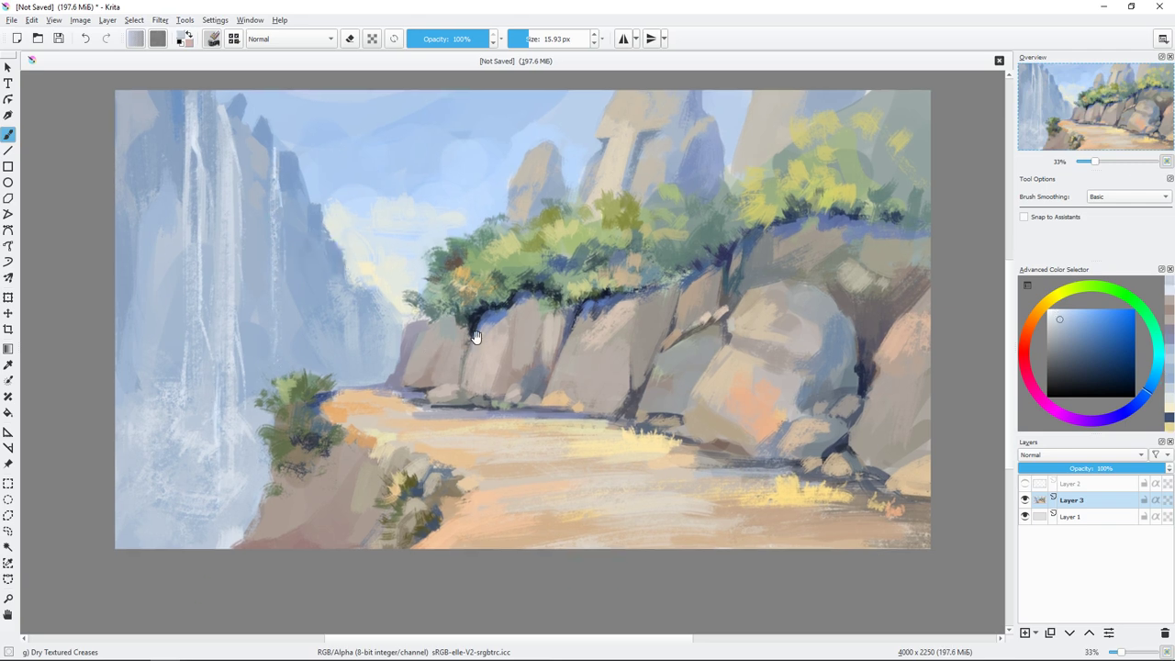
drag(476, 337, 412, 367)
ctrl+click(519, 196)
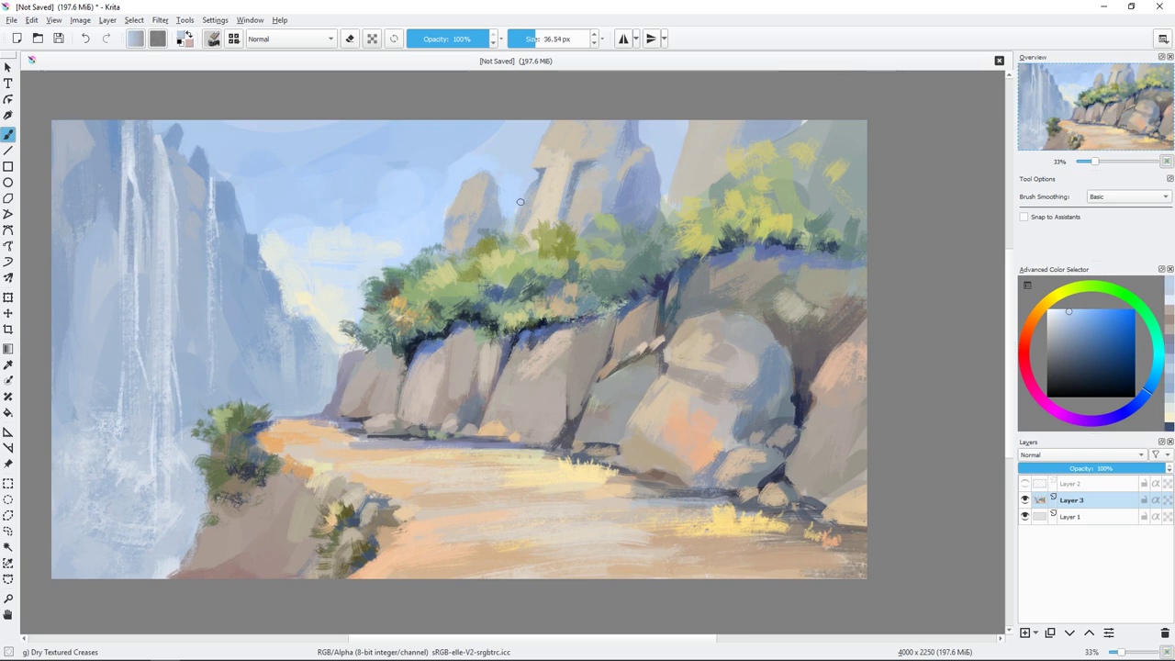
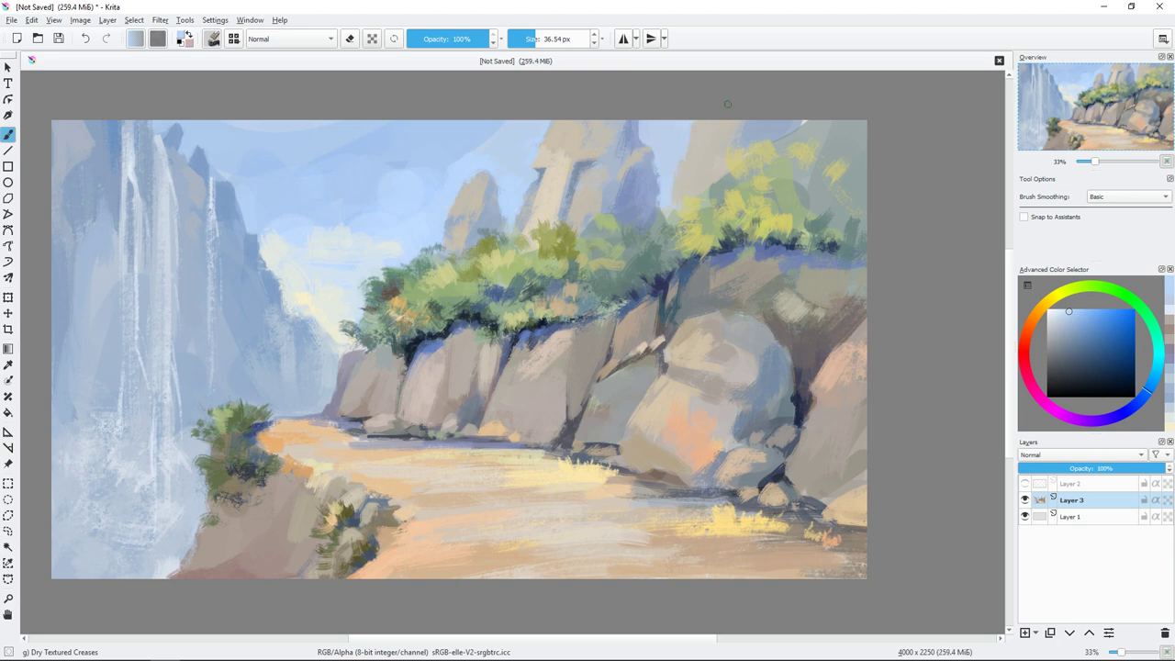
- Paint tan strokes and dark blue shadow on the rocks beside the path
drag(638, 438, 694, 417)
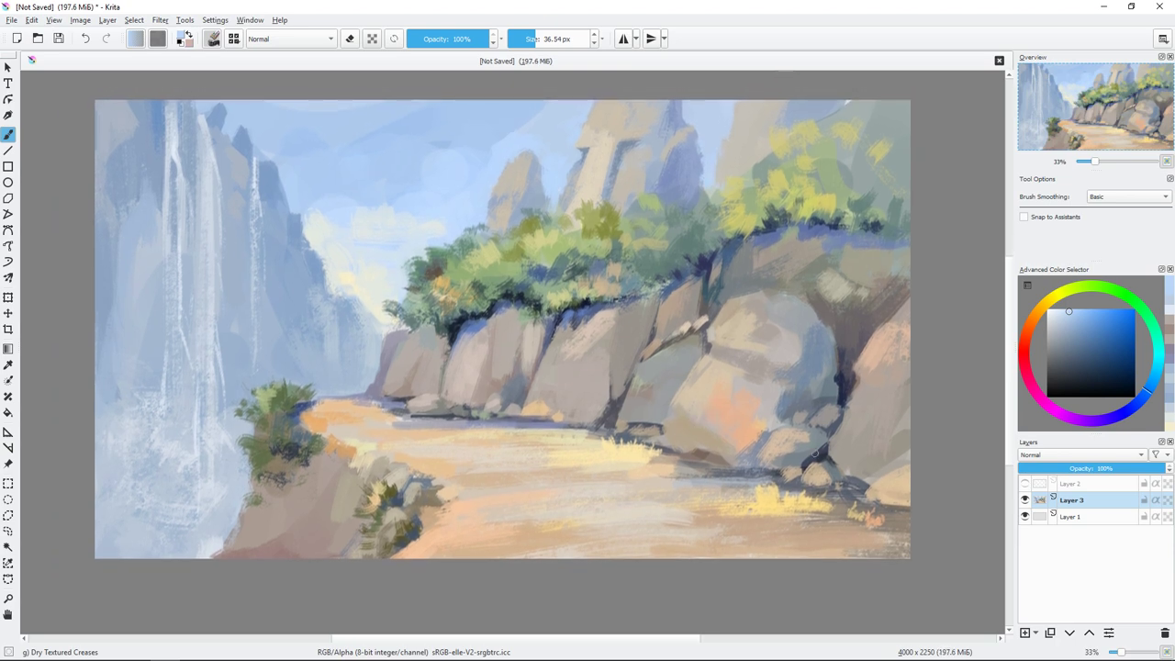
ctrl+click(840, 523)
mouse_move(813, 470)
mouse_down()
mouse_move(854, 470)
mouse_move(871, 505)
mouse_up()
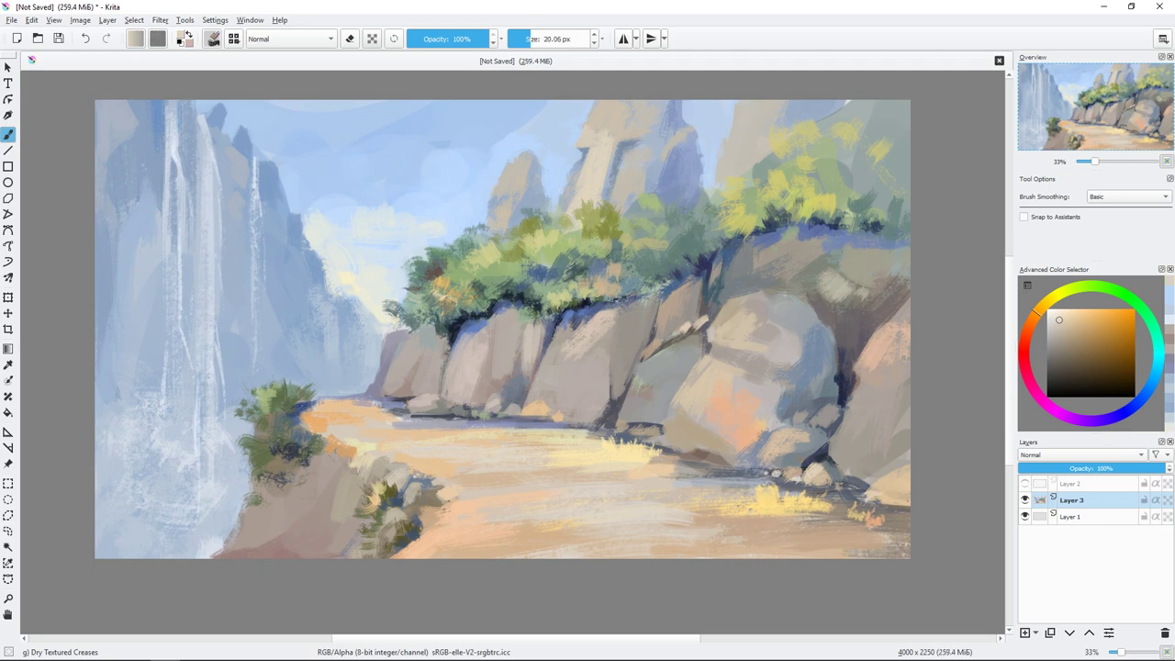
click(1143, 396)
drag(1104, 386, 1075, 365)
mouse_move(897, 492)
mouse_down()
mouse_move(873, 510)
mouse_move(886, 514)
mouse_up()
- Paint light tan and blue-grey pebbles along the path's lower-right edge
ctrl+click(895, 514)
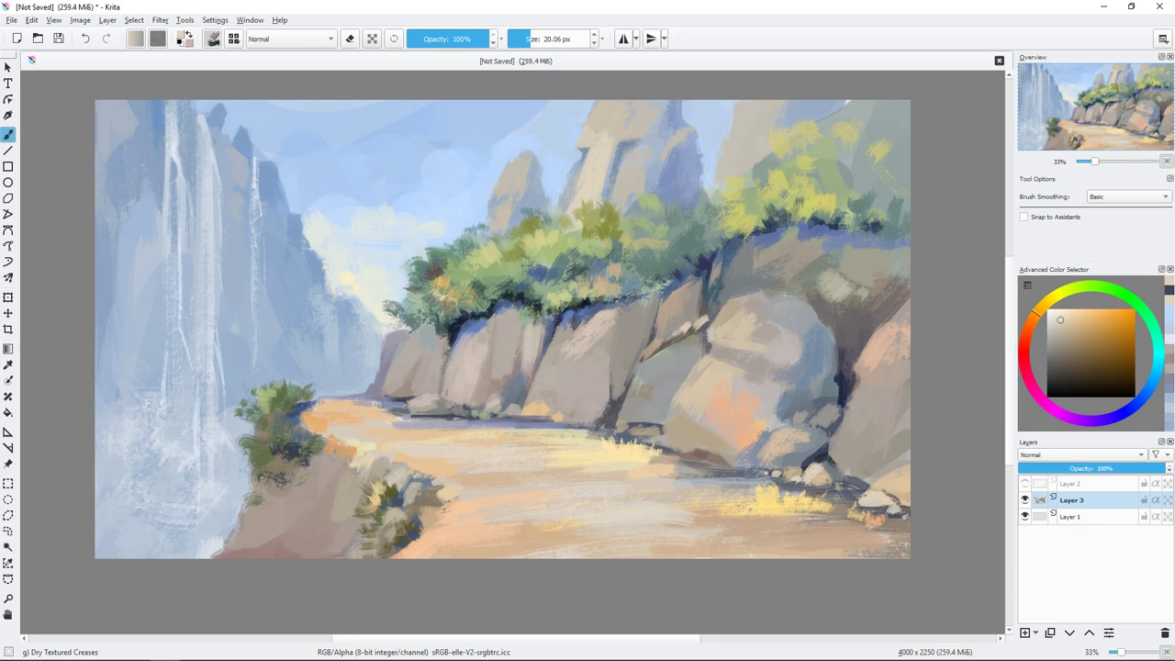
drag(895, 399, 917, 399)
ctrl+click(844, 496)
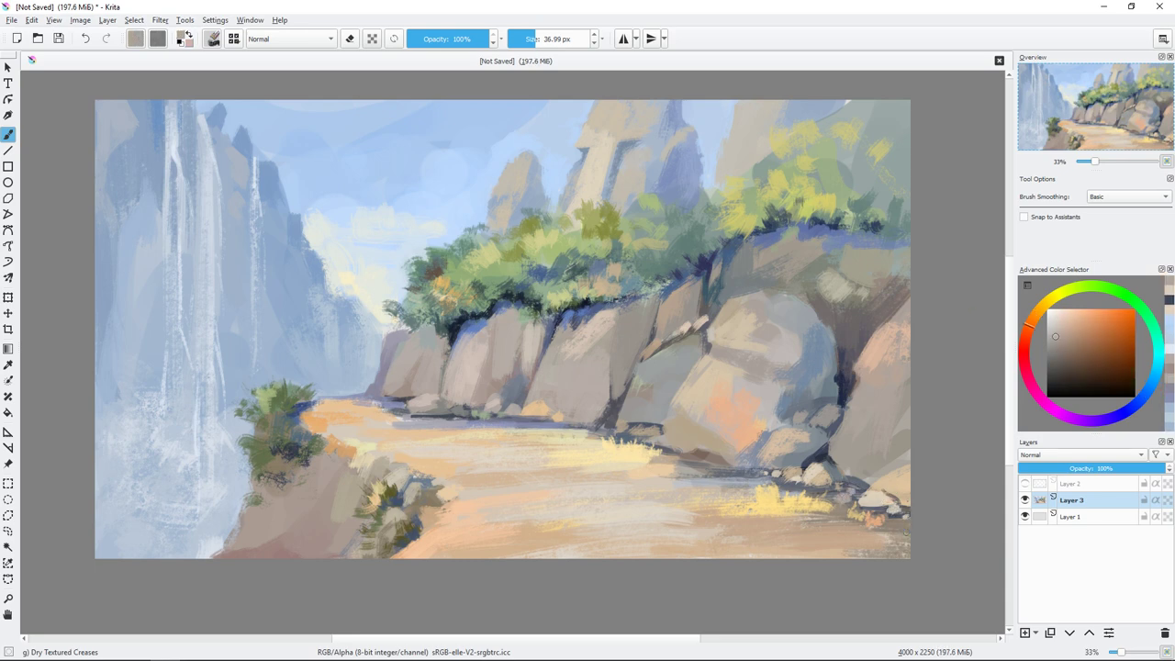
key(bracketleft)
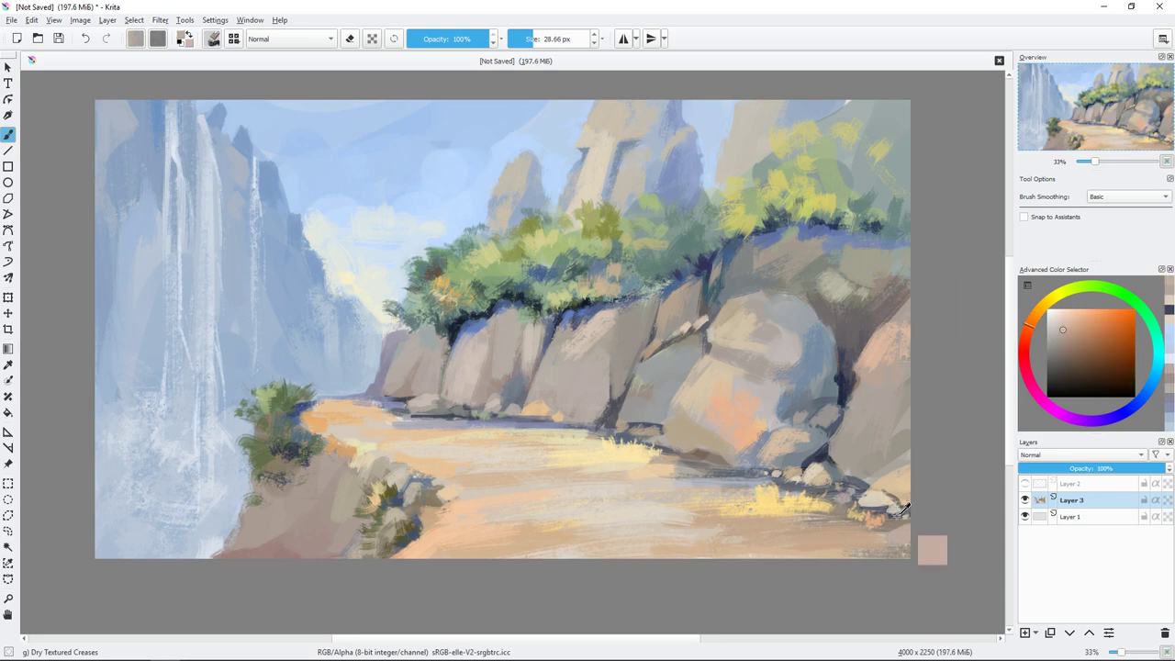
ctrl+click(915, 554)
click(1055, 318)
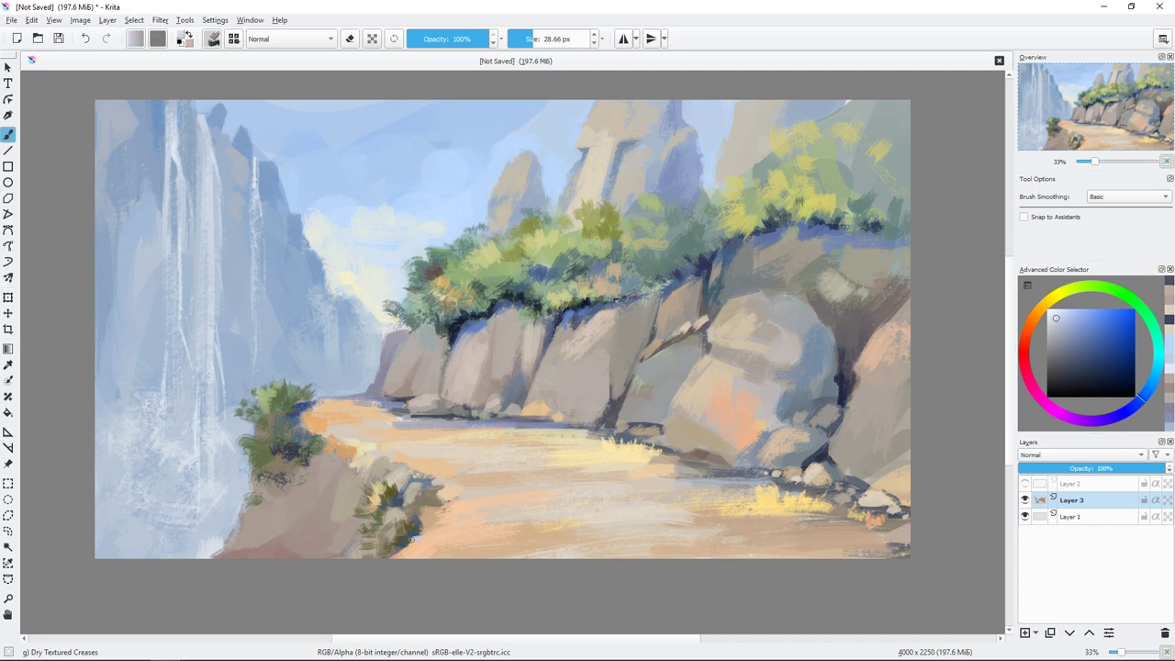
drag(411, 546, 425, 534)
- Sample dark blue-grey, light tan and grey-blue tones from the painting with a smaller brush
ctrl+click(808, 325)
key(bracketleft)
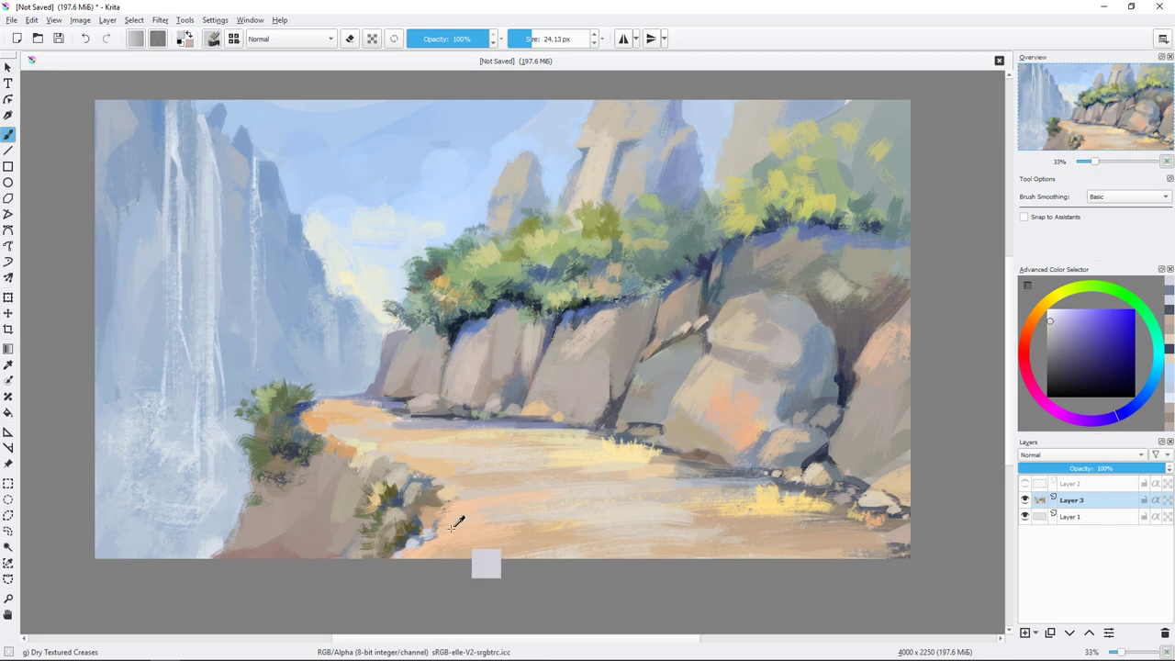
ctrl+click(412, 541)
ctrl+click(423, 541)
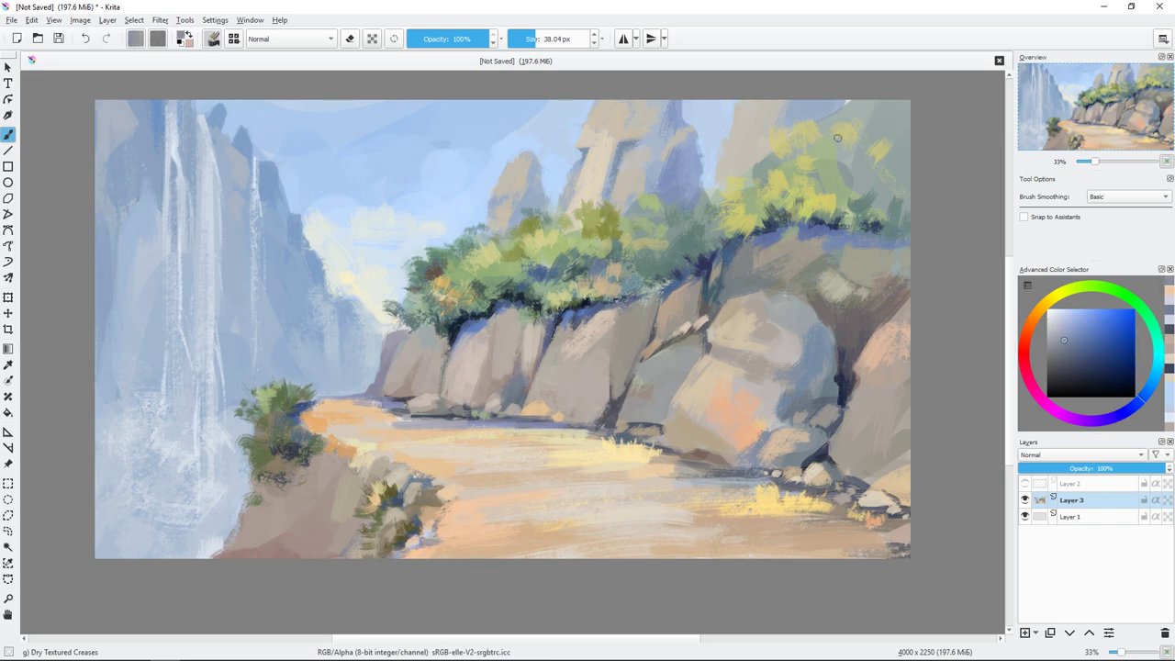
- Paint dark green leaf strokes in the top-right foliage
key(bracketright)
key(bracketright)
ctrl+click(826, 170)
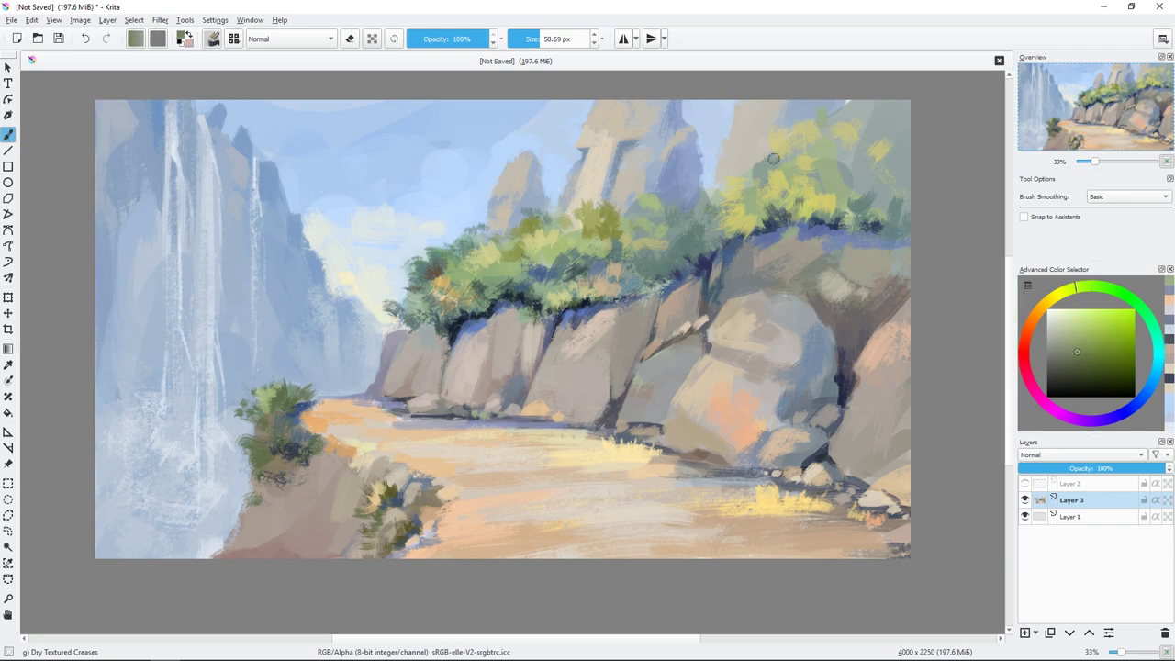
mouse_move(876, 124)
mouse_down()
mouse_move(840, 106)
mouse_move(905, 139)
mouse_up()
key(bracketleft)
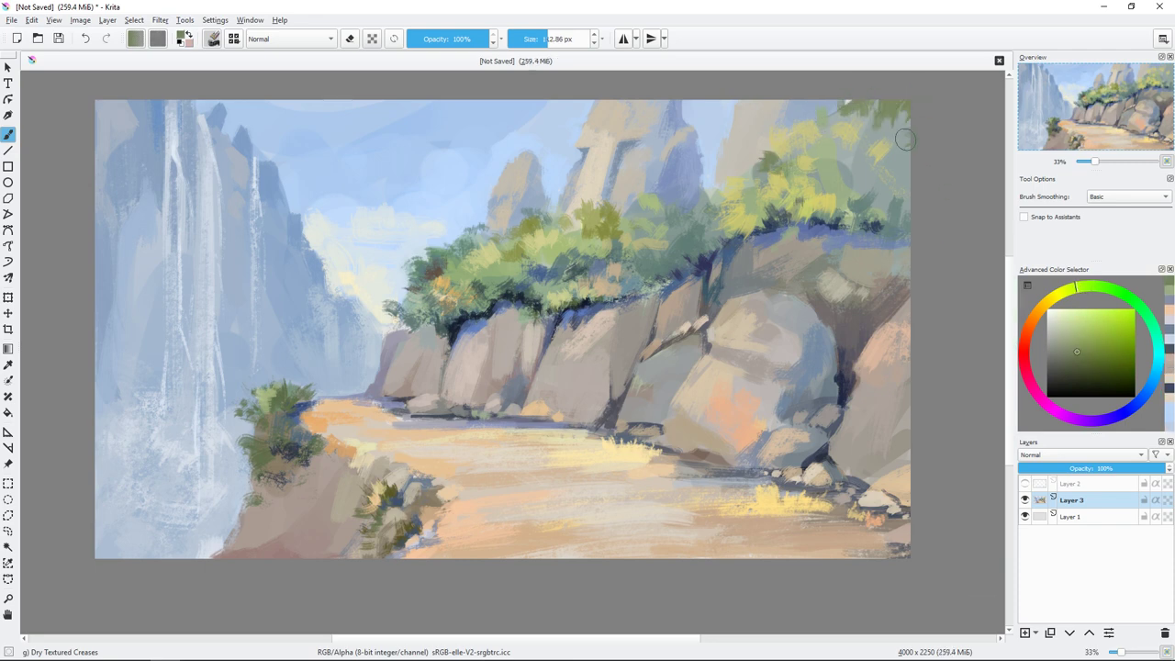
ctrl+click(900, 312)
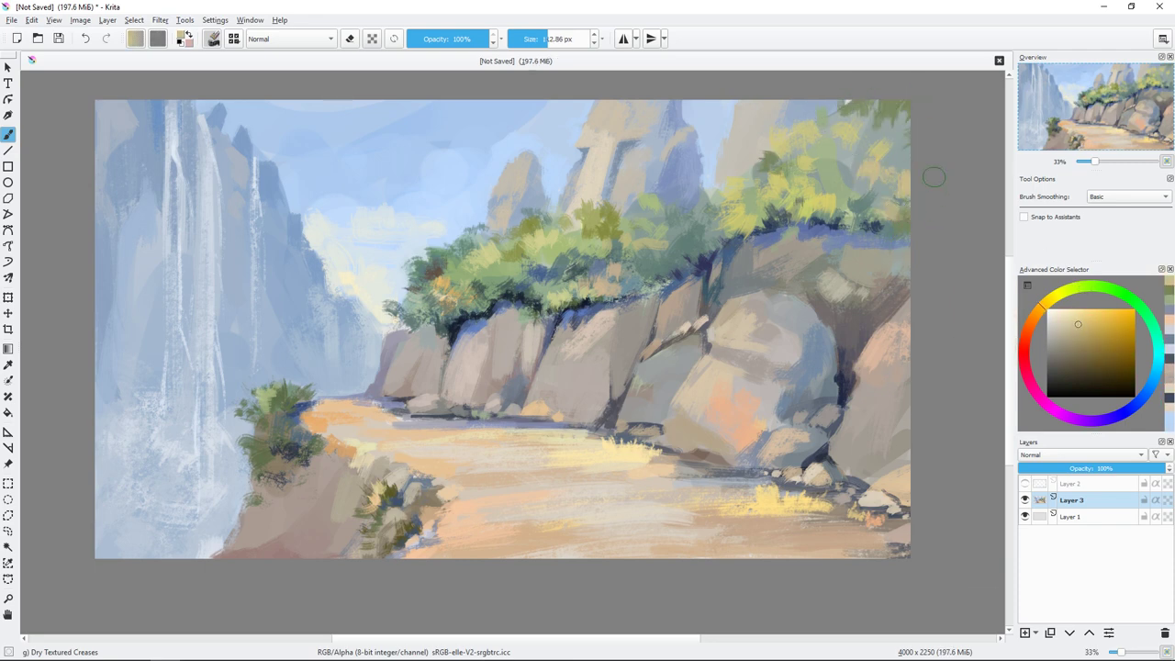
- Add light yellow-green leaves to the top-right foliage
key(bracketright)
key(bracketright)
click(1067, 296)
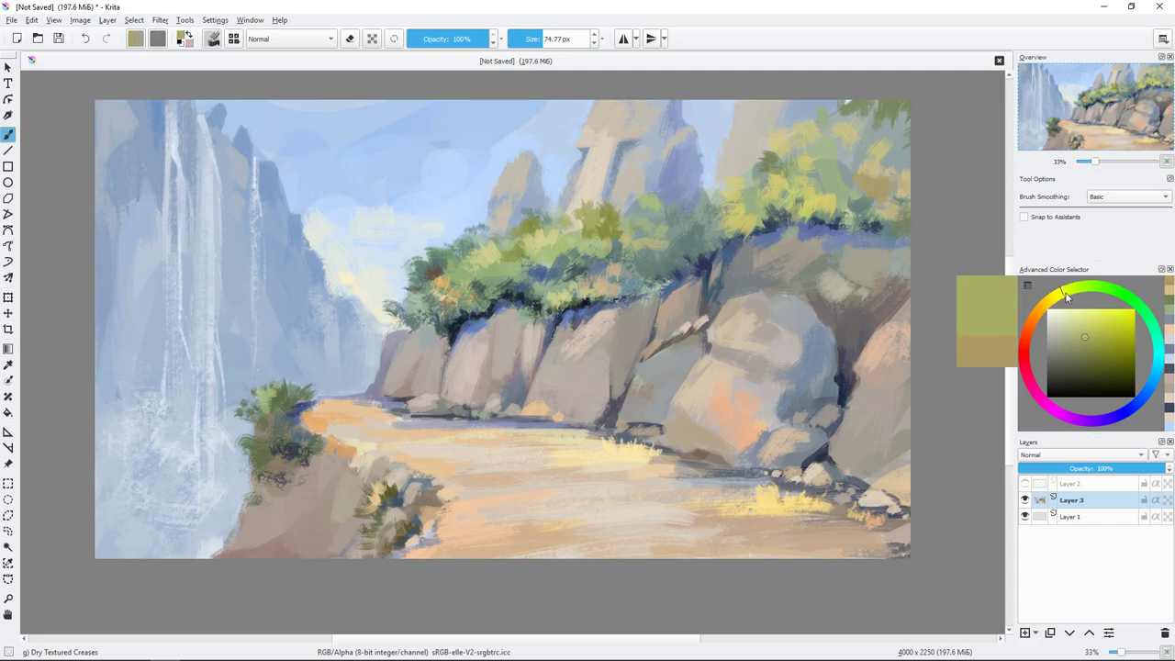
click(1091, 323)
mouse_move(846, 167)
mouse_down()
mouse_move(825, 121)
mouse_move(861, 151)
mouse_move(886, 145)
mouse_move(858, 179)
mouse_up()
- Paint darker green strokes into the top-right foliage
click(1144, 393)
click(1091, 353)
click(1133, 298)
click(1082, 353)
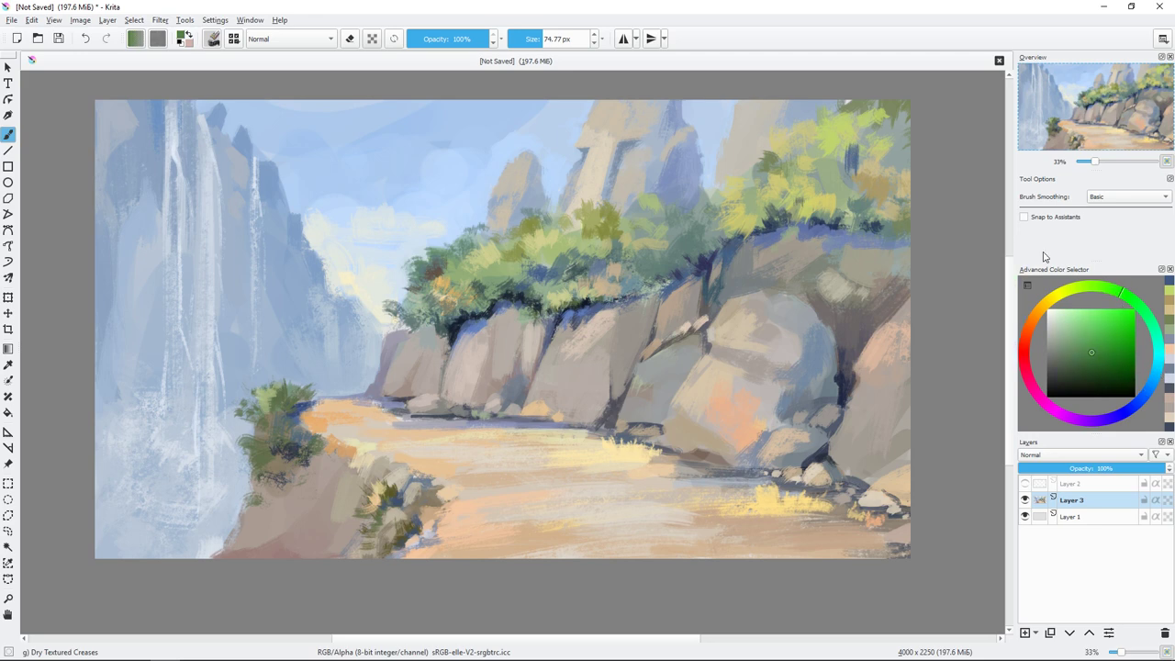
key(bracketleft)
drag(881, 138, 904, 170)
- Add dark blue shadow strokes inside the top-right foliage
click(1094, 285)
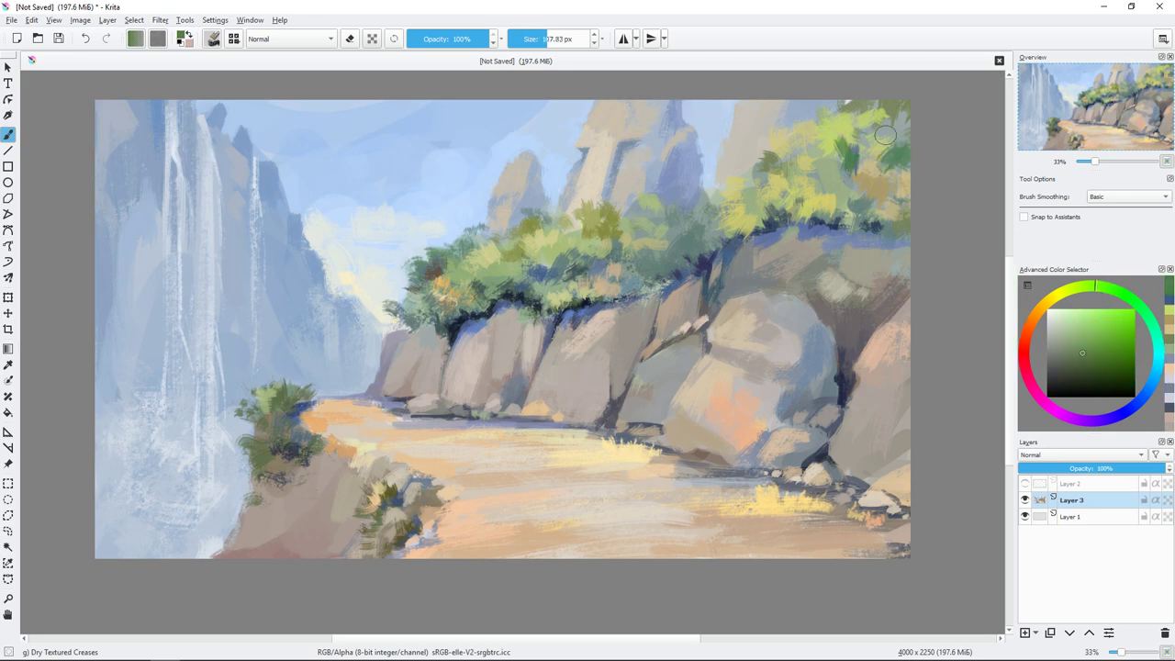
key(bracketright)
click(1149, 383)
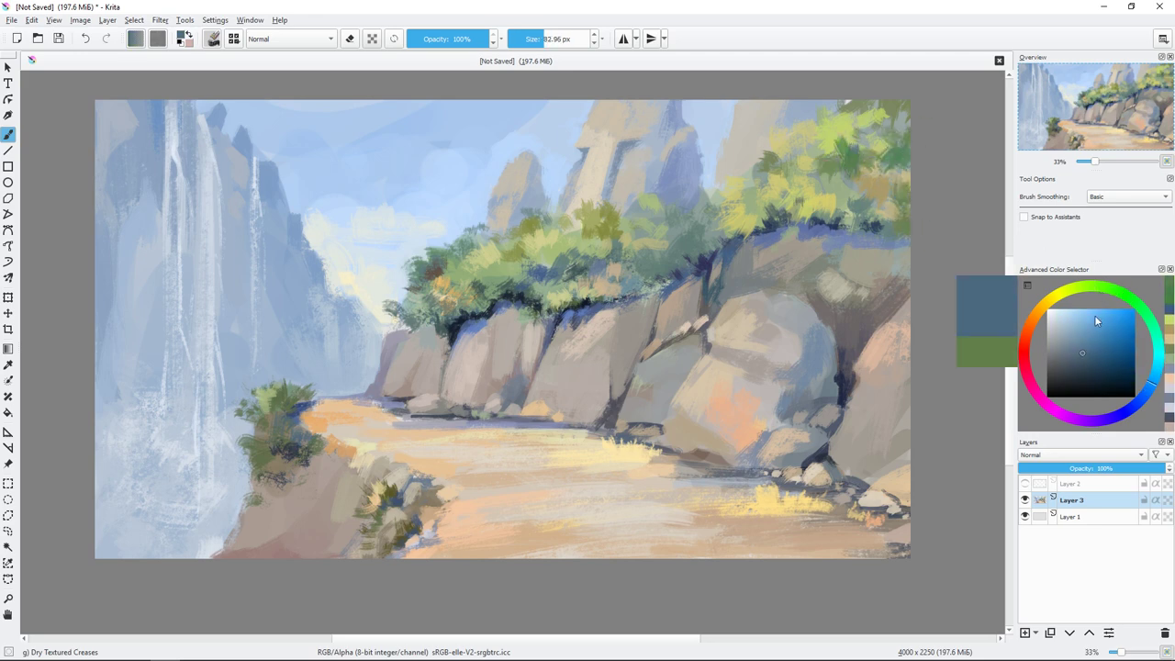
drag(851, 142, 851, 166)
mouse_move(853, 115)
mouse_down()
mouse_move(820, 156)
mouse_move(850, 179)
mouse_up()
- Sample muted green, beige, dark and light yellow-green tones from the foliage
ctrl+click(857, 158)
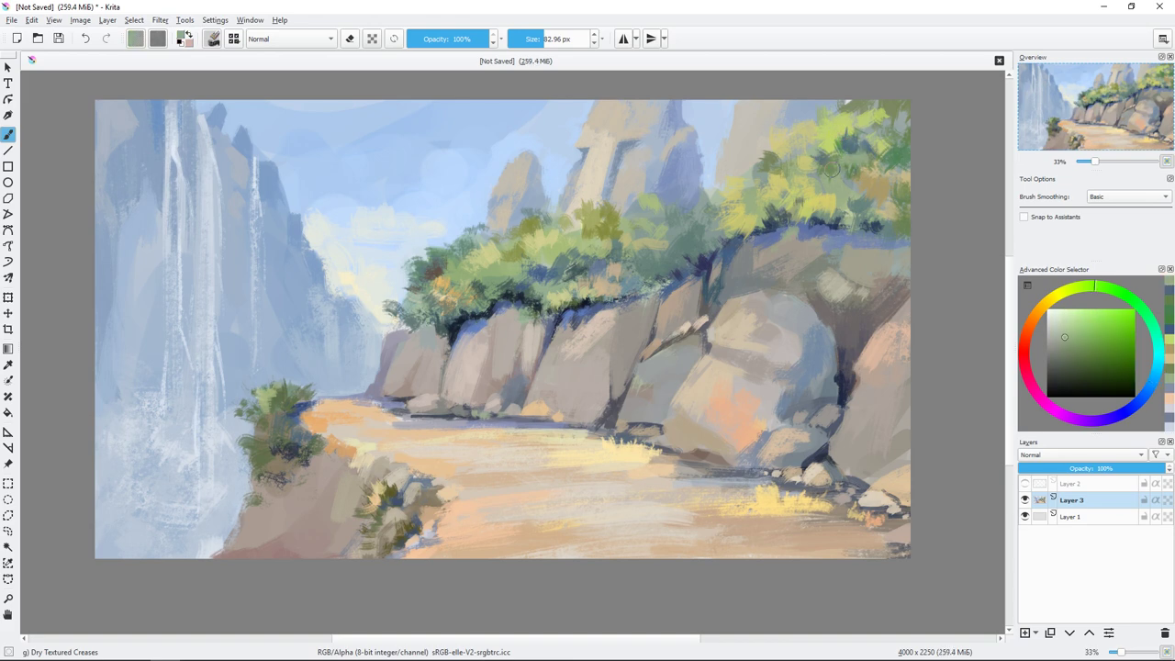
ctrl+click(863, 112)
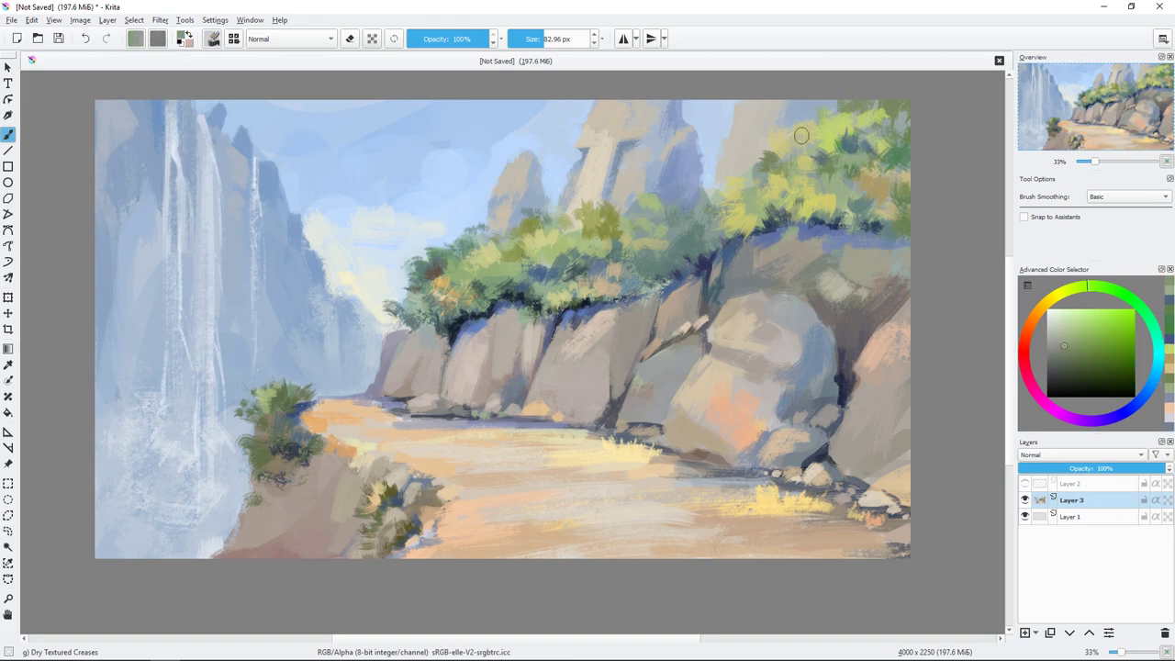
key(bracketleft)
ctrl+click(751, 138)
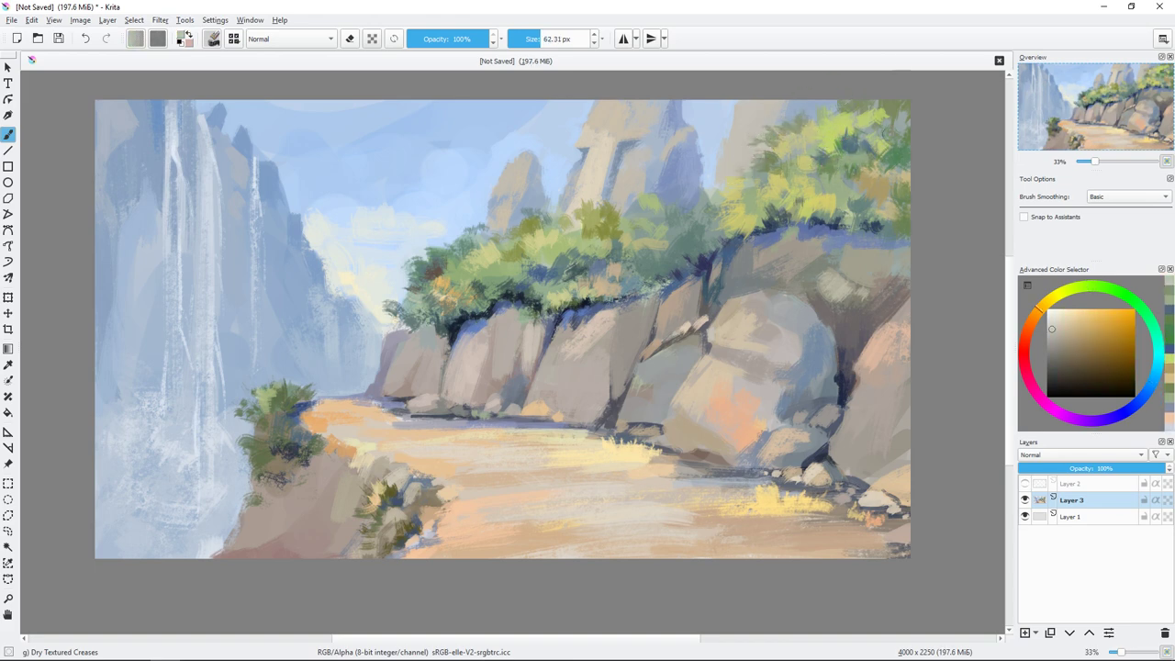
ctrl+click(871, 259)
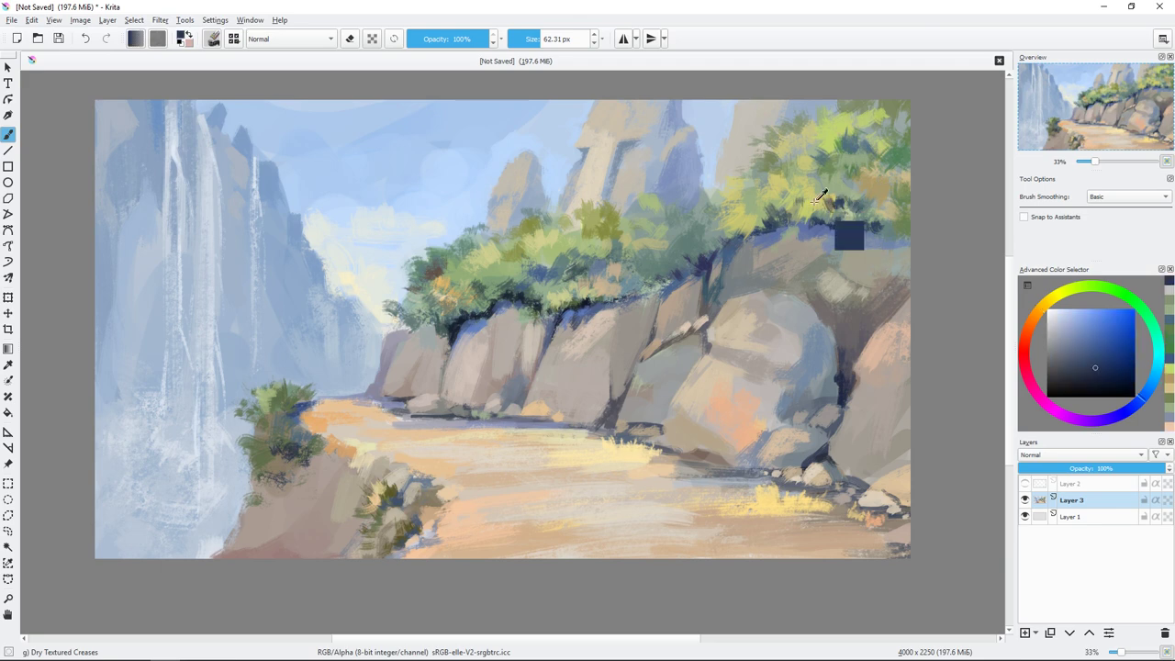
ctrl+click(849, 236)
key(bracketleft)
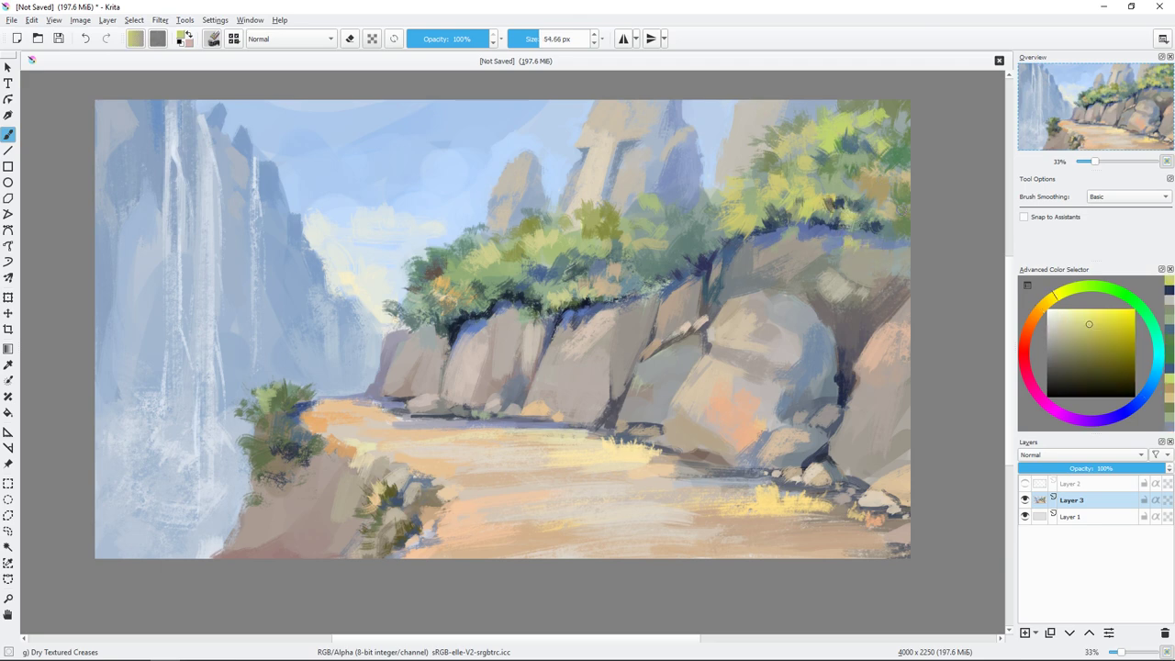
- Deepen the blue-grey shadow along the right cliff edge
ctrl+click(761, 189)
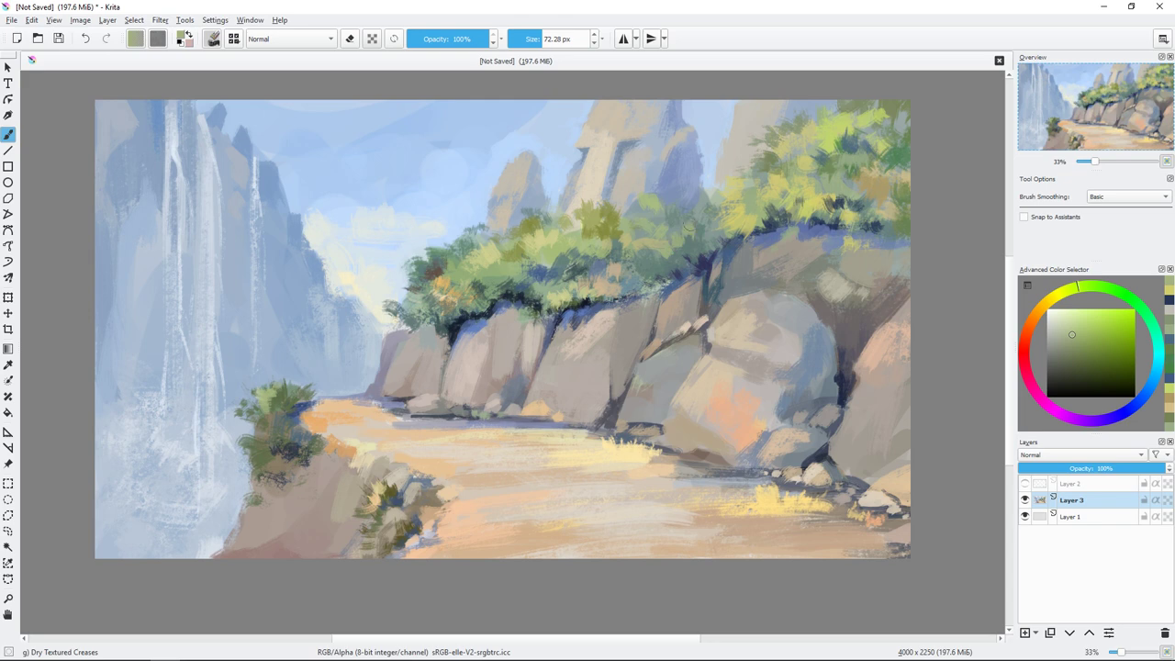
ctrl+click(734, 234)
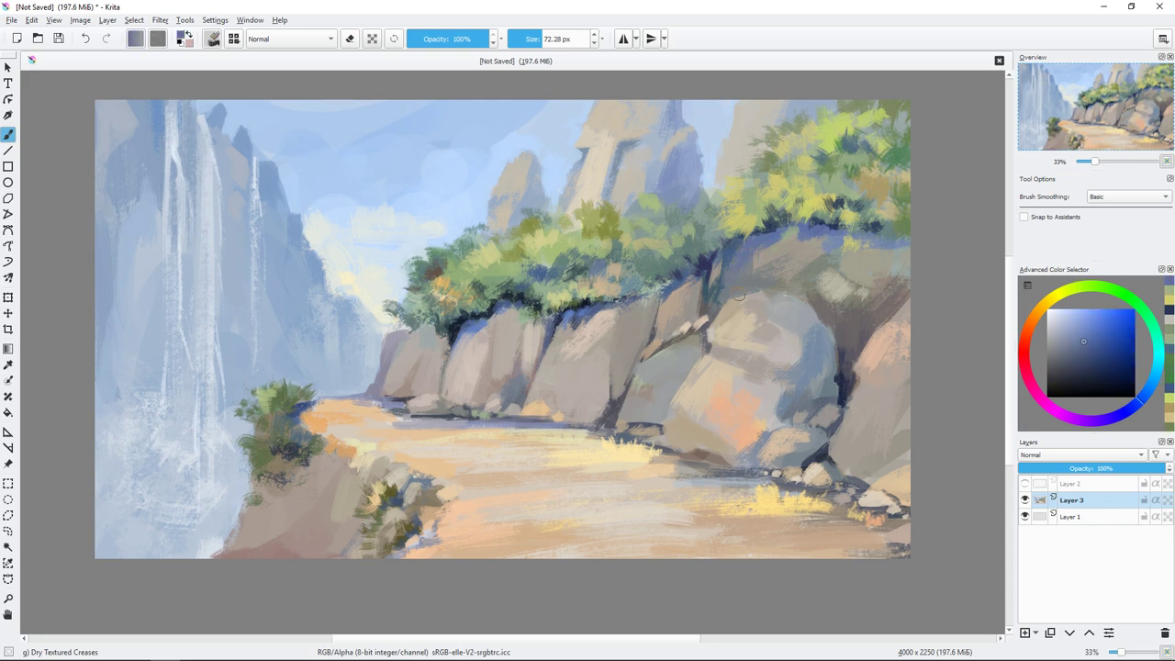
drag(904, 244, 915, 277)
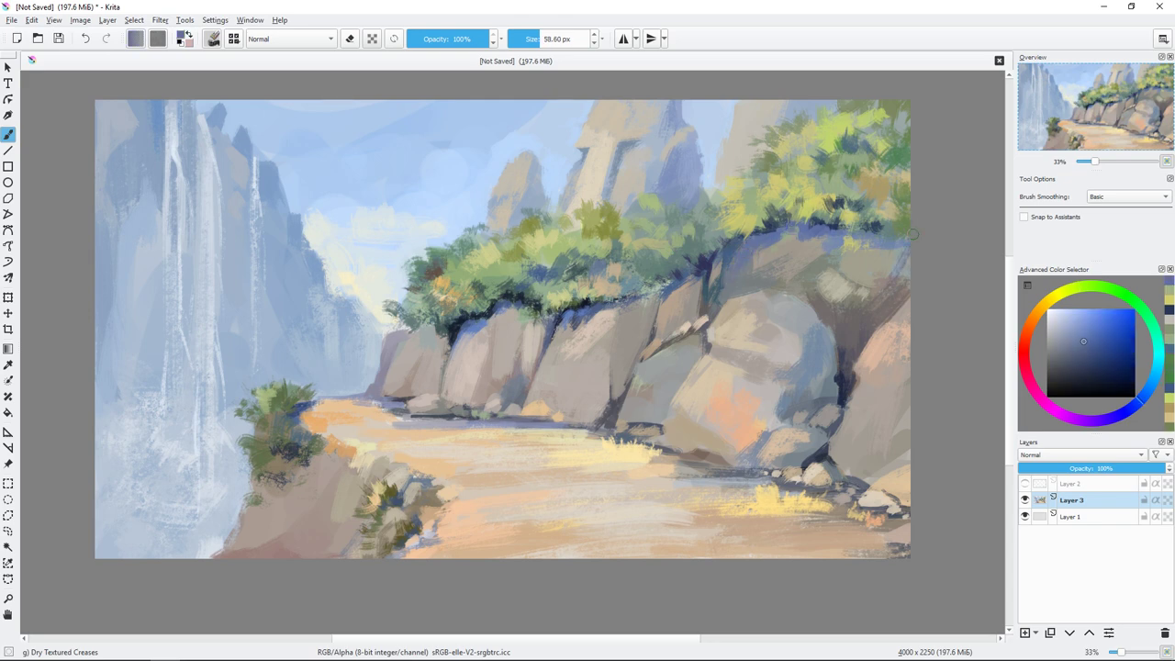
ctrl+click(898, 285)
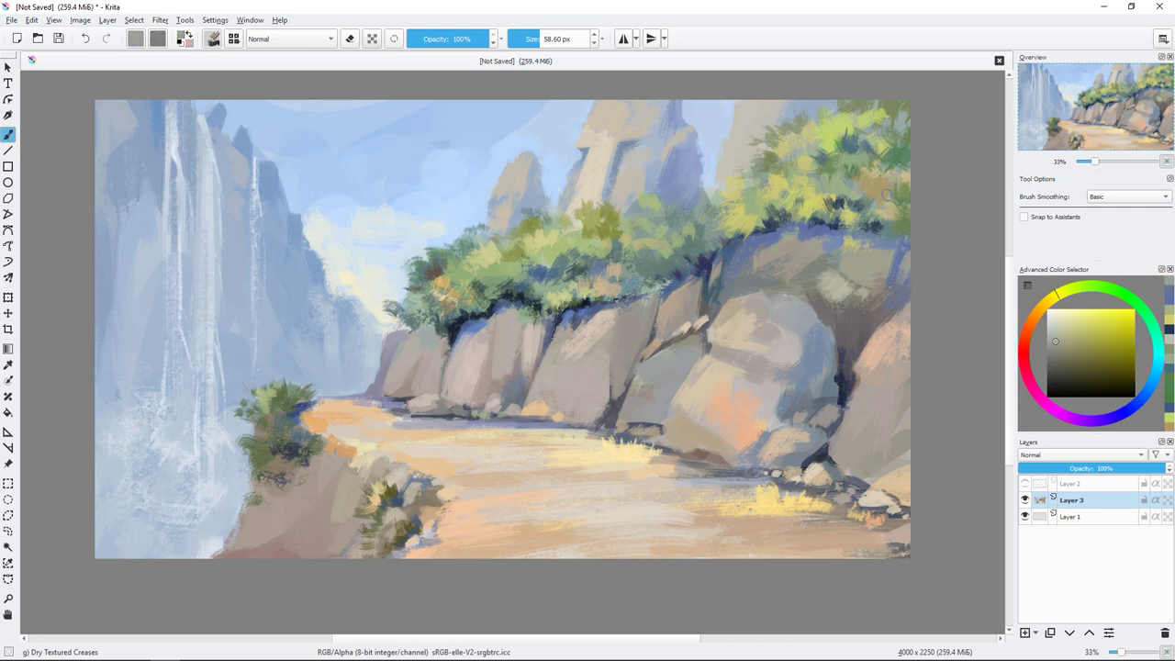
- Paint light yellow-green grass strokes along the path
ctrl+click(694, 286)
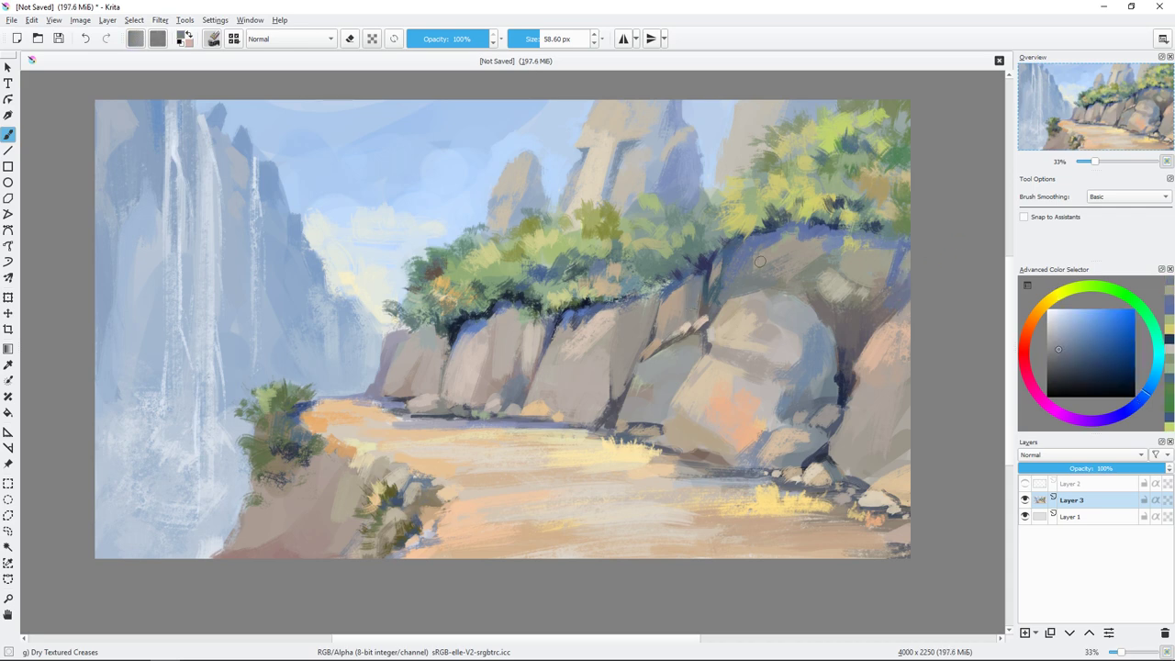
drag(759, 261, 656, 301)
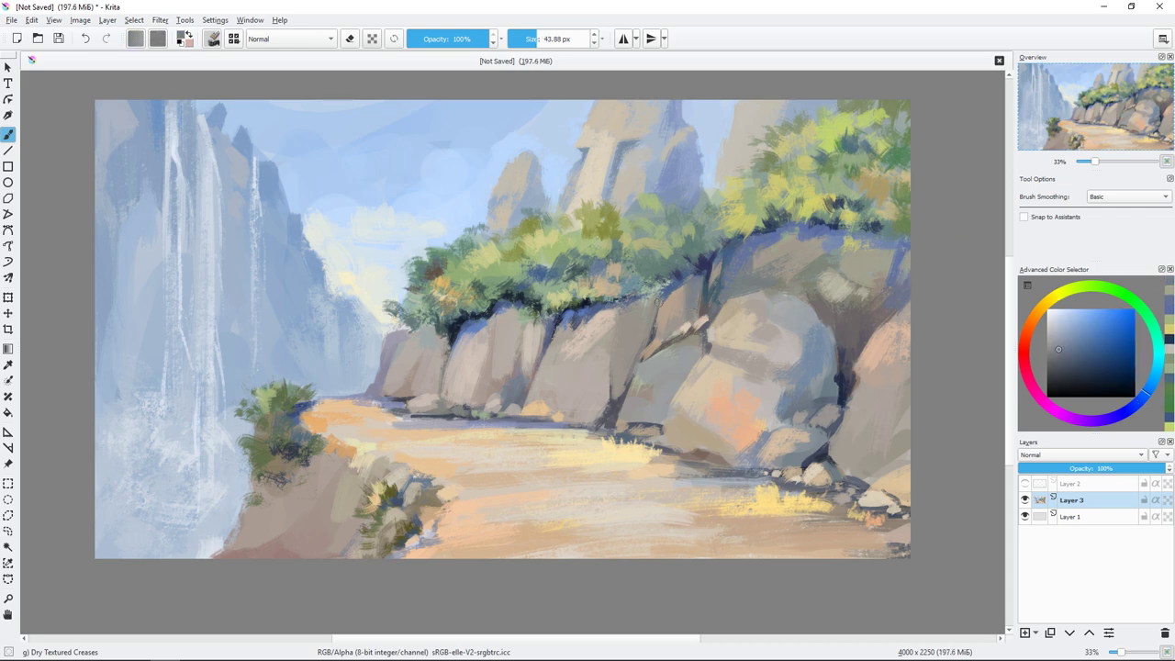
ctrl+click(804, 477)
drag(816, 527, 839, 520)
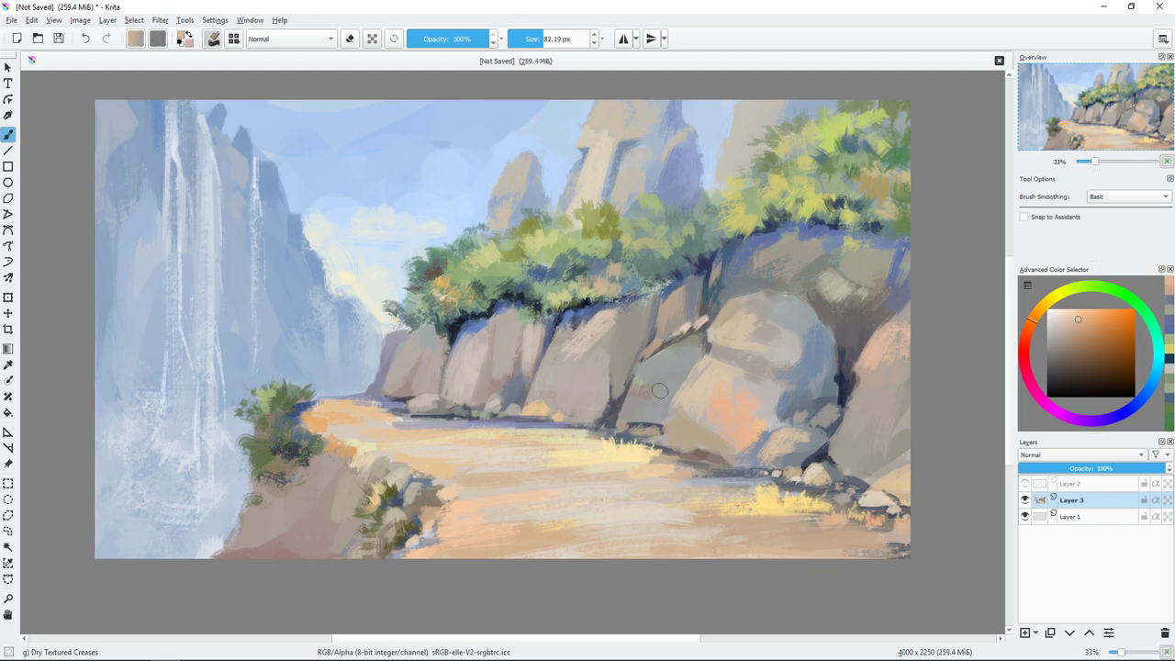
ctrl+click(624, 257)
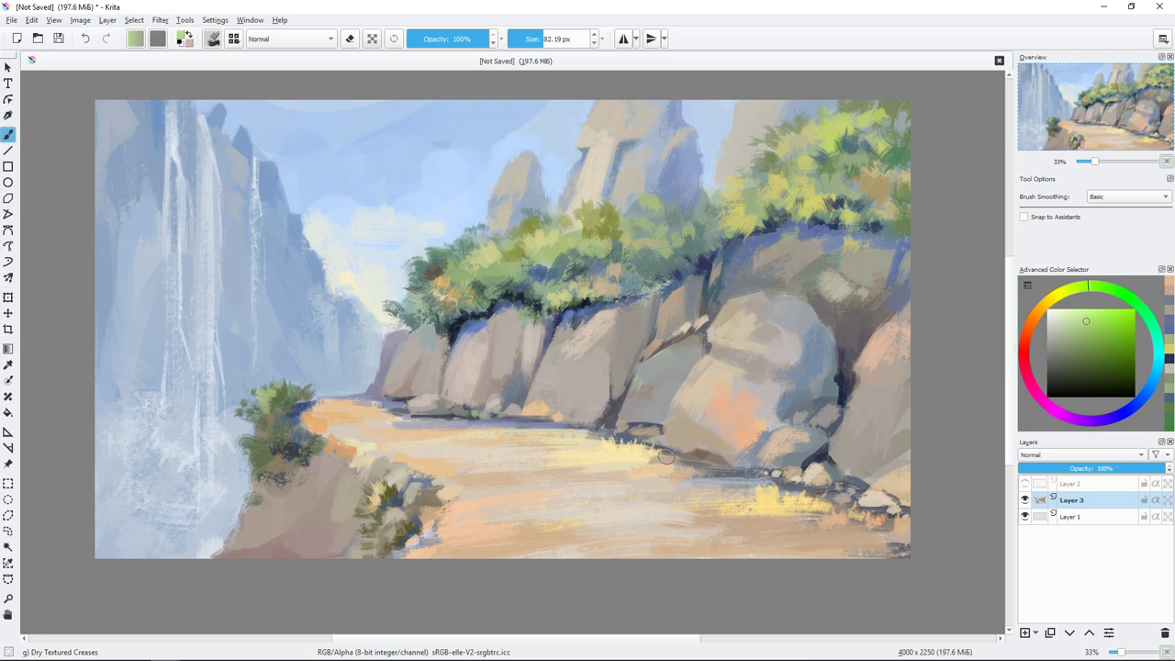
ctrl+click(630, 464)
drag(634, 465, 721, 459)
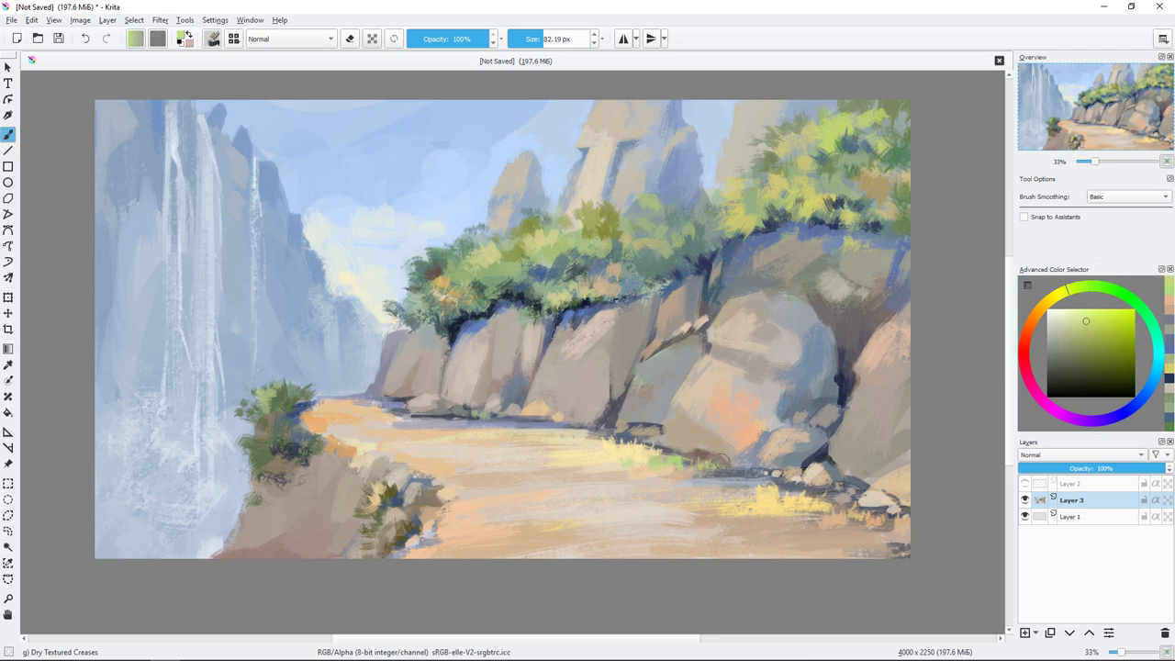
- Dab light blue onto the path and along its lower edge
ctrl+click(665, 414)
click(594, 443)
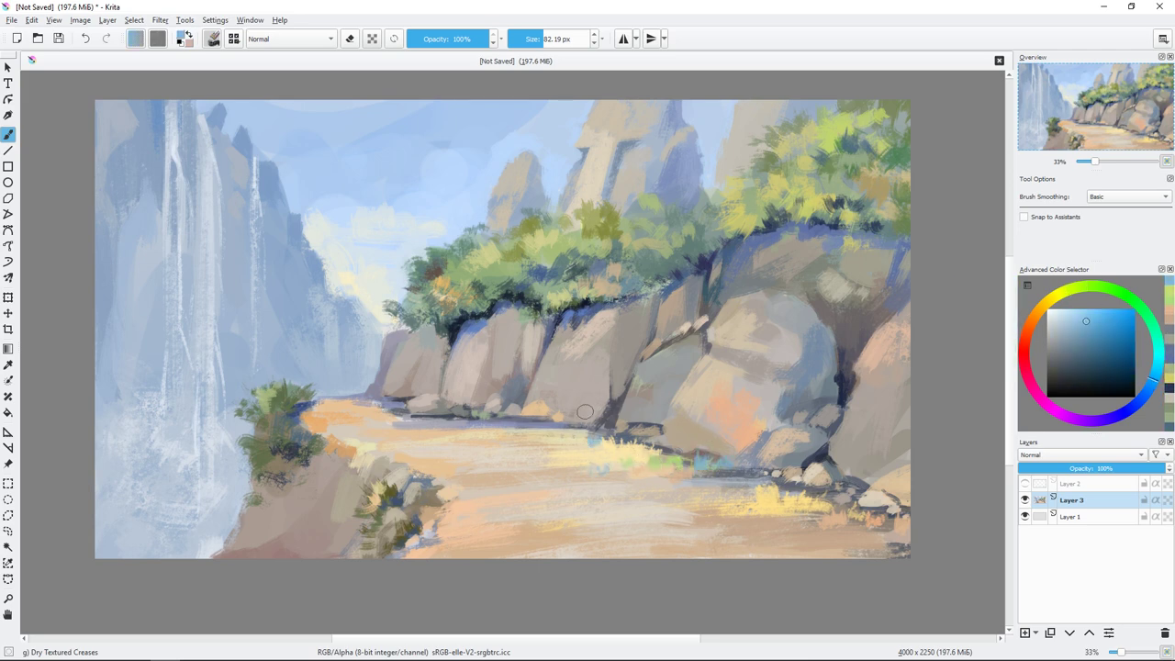
mouse_move(435, 524)
mouse_down()
mouse_move(471, 536)
mouse_move(462, 550)
mouse_up()
key(bracketleft)
key(bracketleft)
- Sample grey-blue, beige, teal-grey and light blue tones from the painting, resizing the brush
ctrl+click(864, 468)
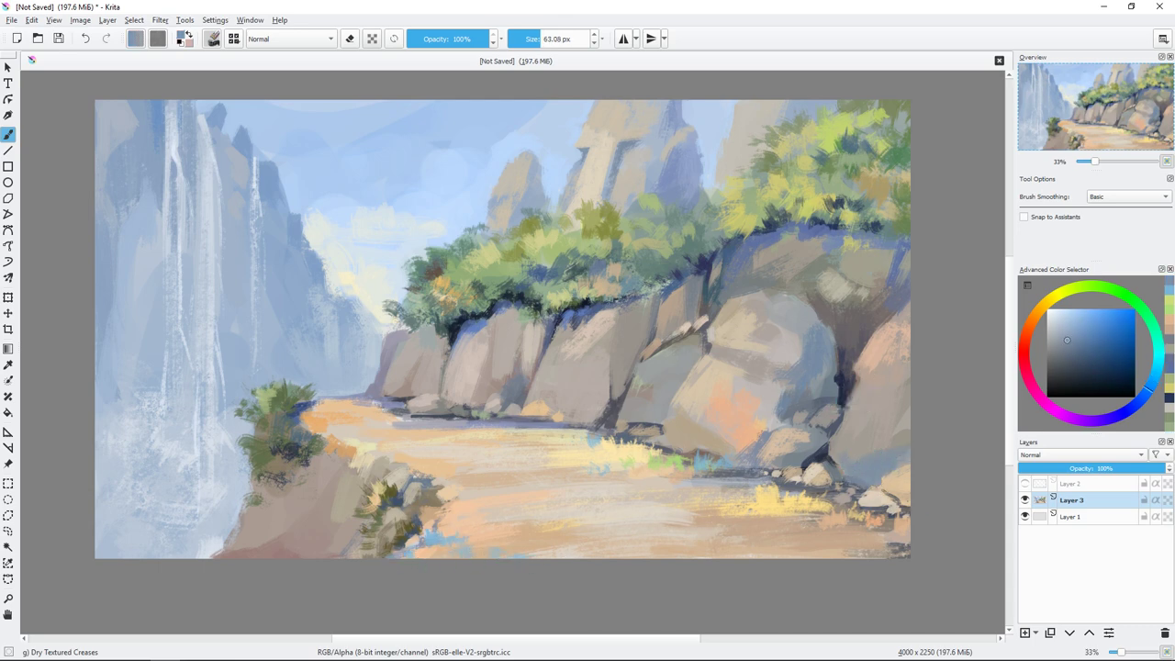
ctrl+click(862, 472)
key(bracketleft)
key(bracketleft)
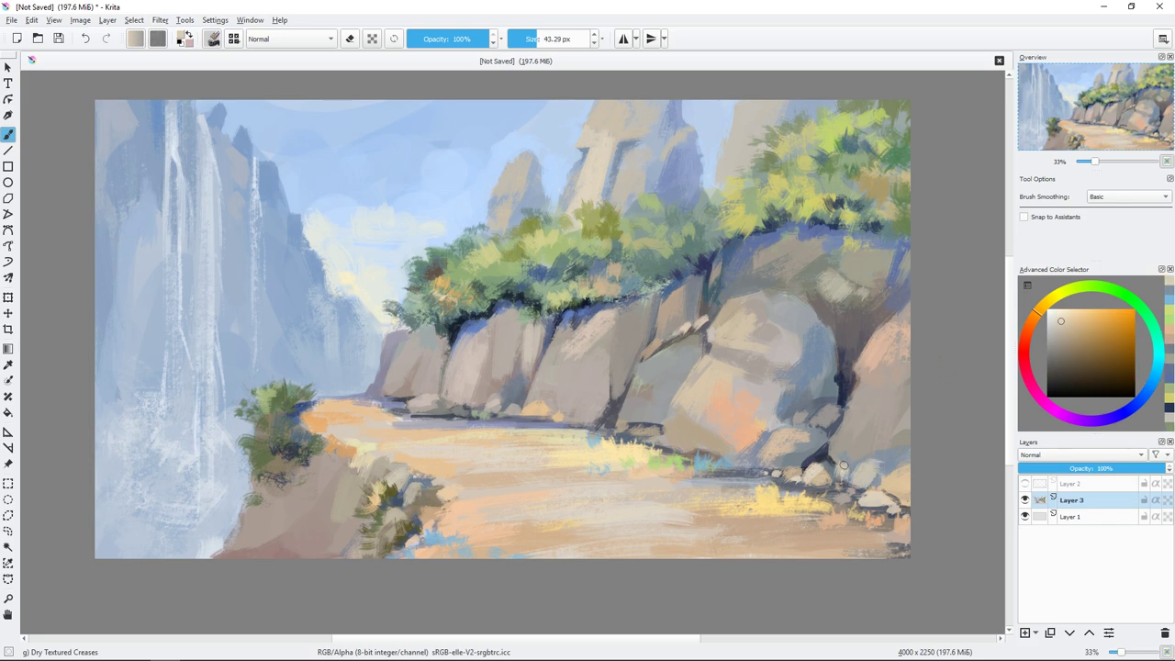
key(bracketleft)
ctrl+click(885, 454)
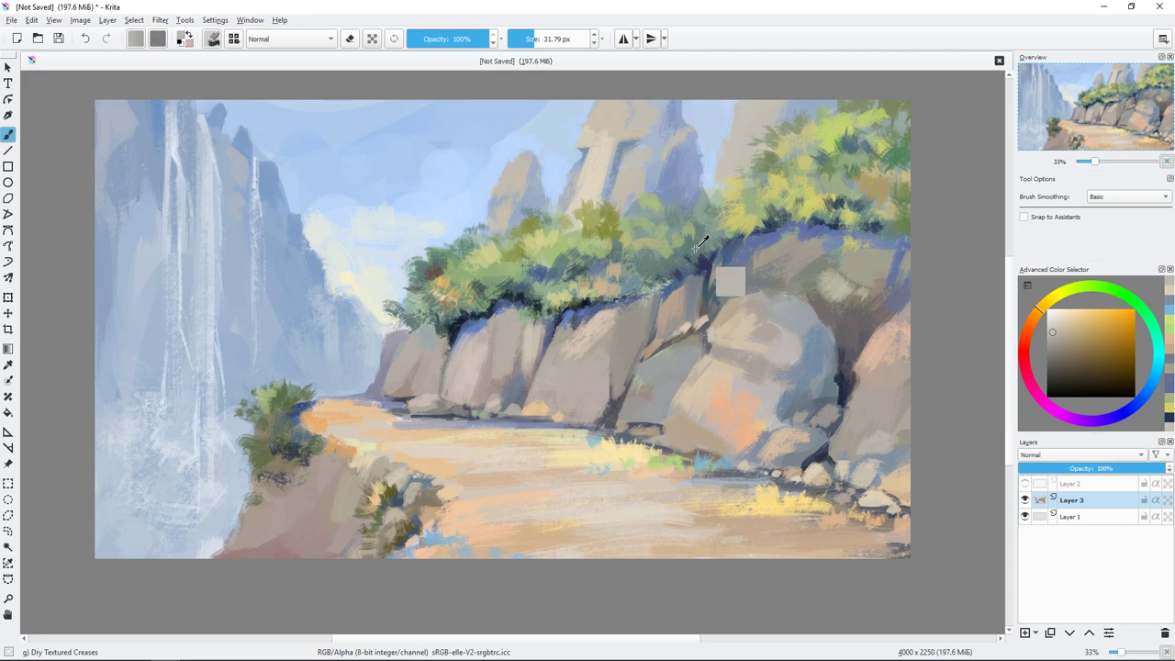
ctrl+click(730, 282)
key(bracketright)
key(bracketright)
ctrl+click(580, 457)
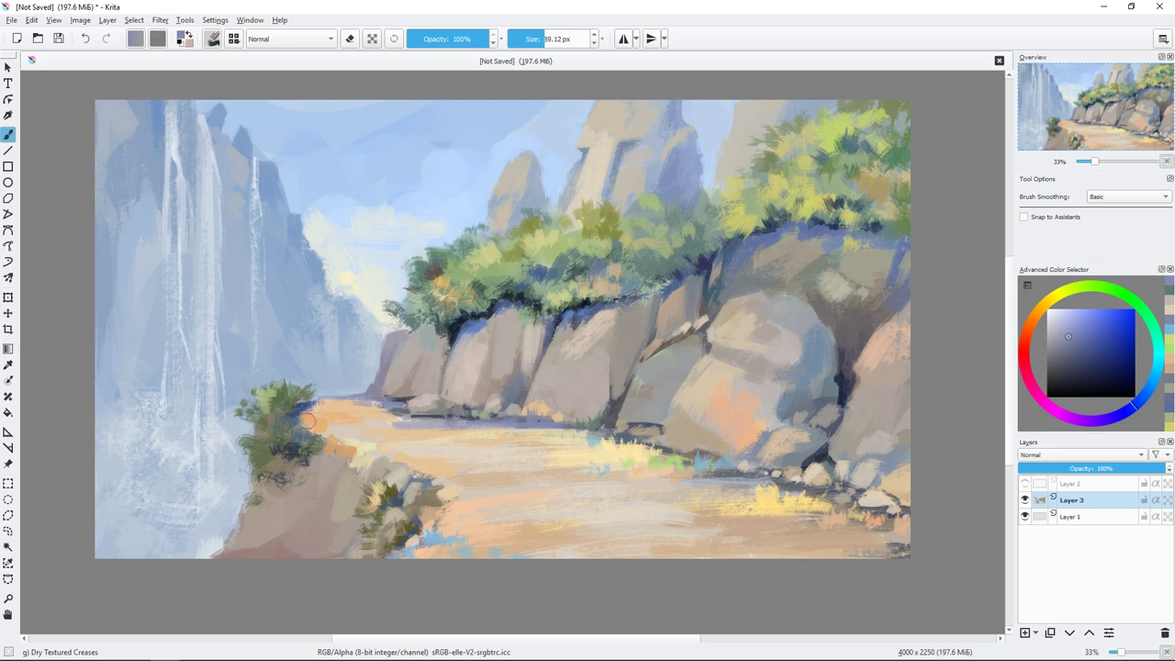
ctrl+click(335, 443)
key(bracketright)
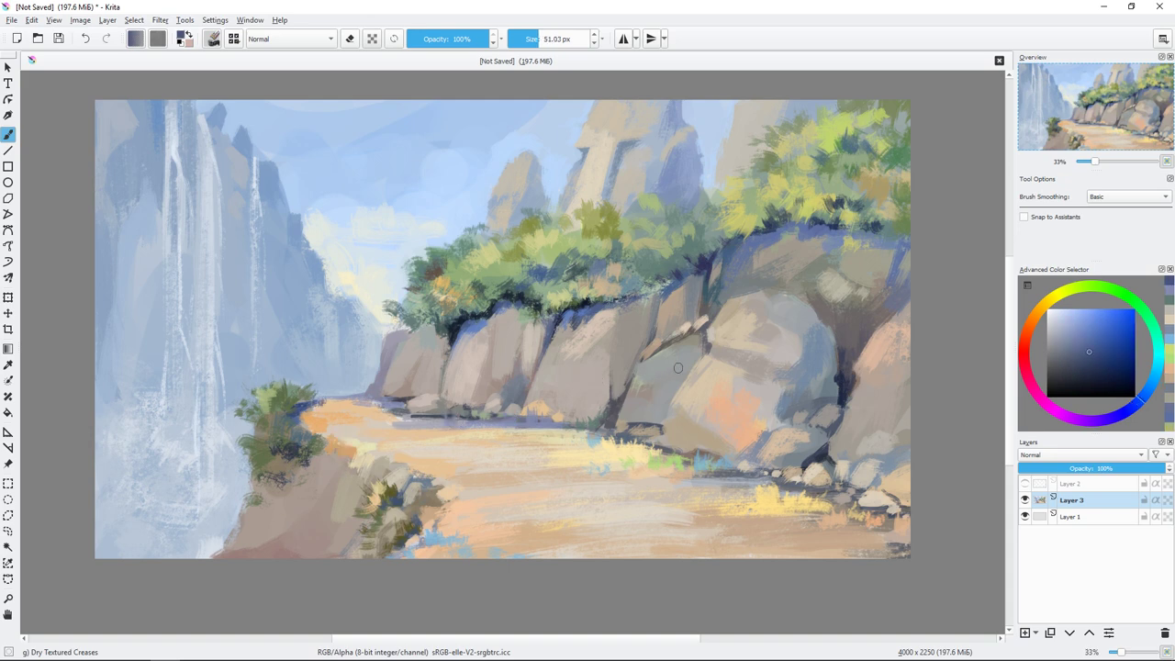
- Paint pale peach strokes on the lower-right path
ctrl+click(687, 514)
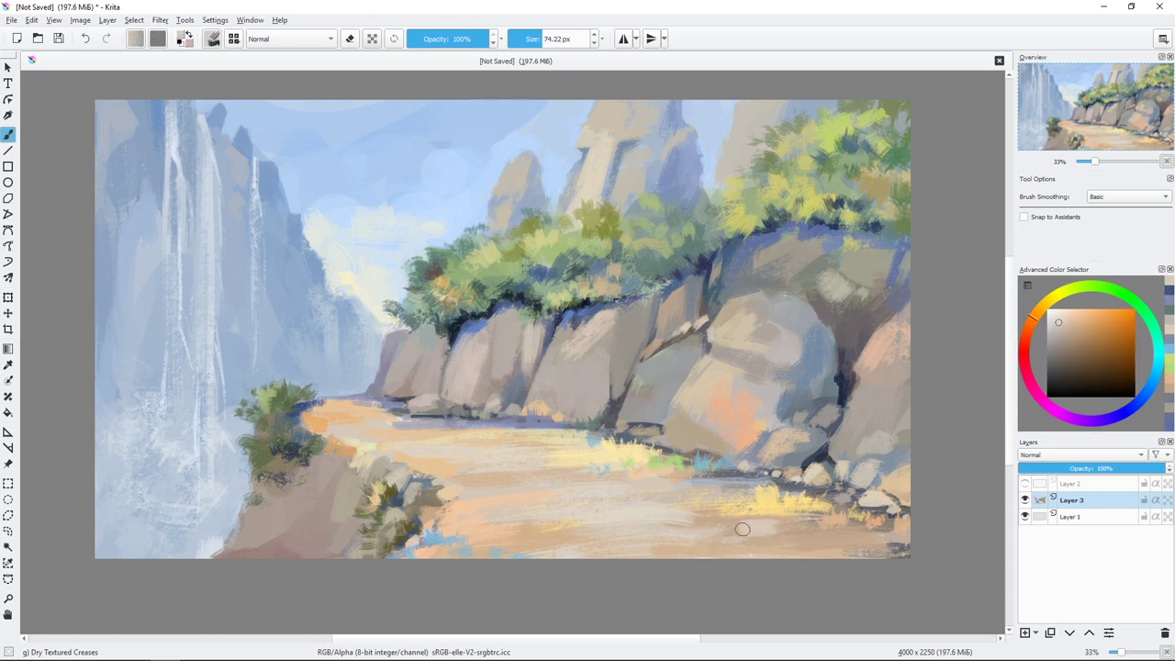
mouse_move(757, 525)
mouse_down()
mouse_move(830, 542)
mouse_move(745, 529)
mouse_move(696, 553)
mouse_up()
ctrl+click(808, 543)
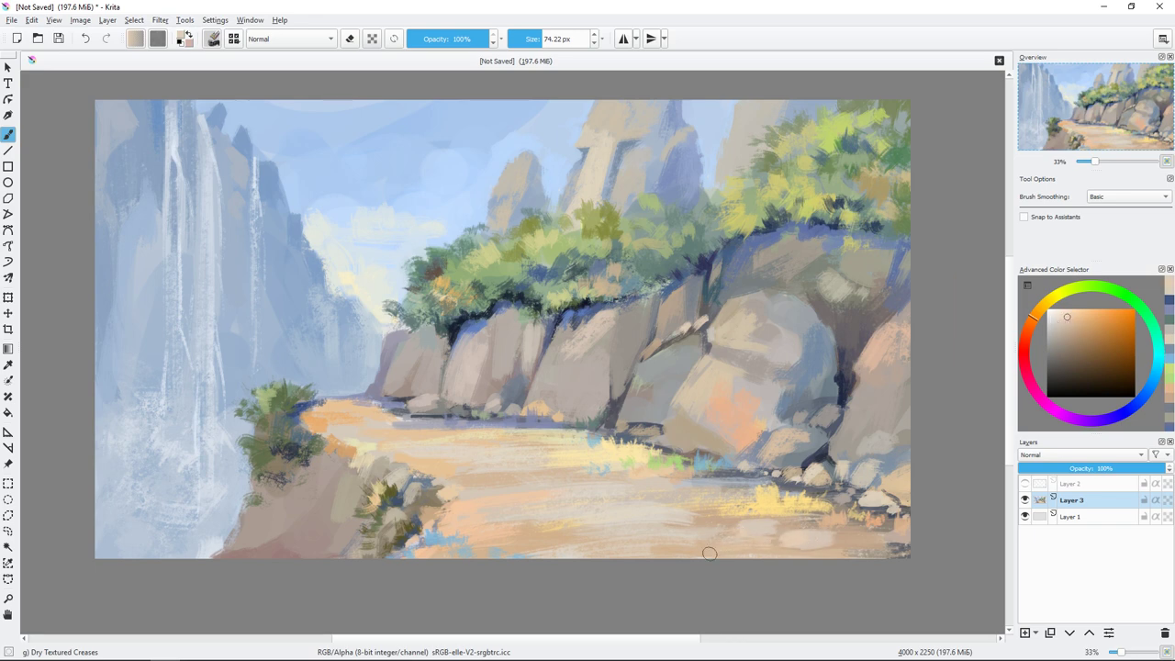
ctrl+click(560, 515)
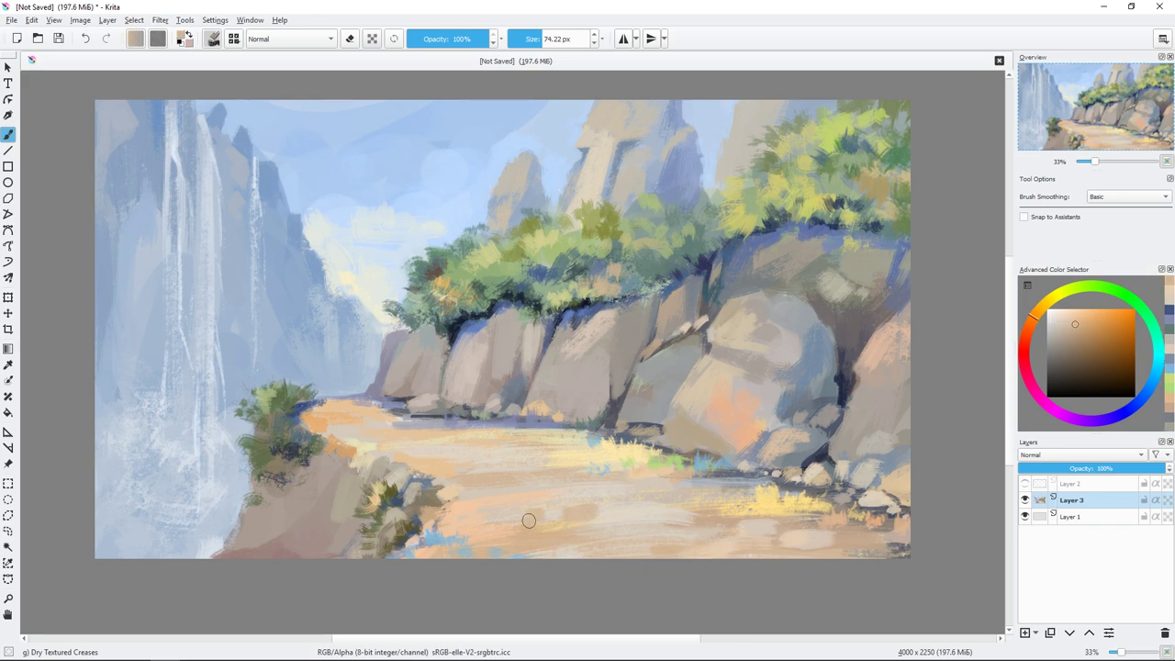
key(bracketleft)
- Add a new layer above Layer 3 and block in the van in light beige
key(Insert)
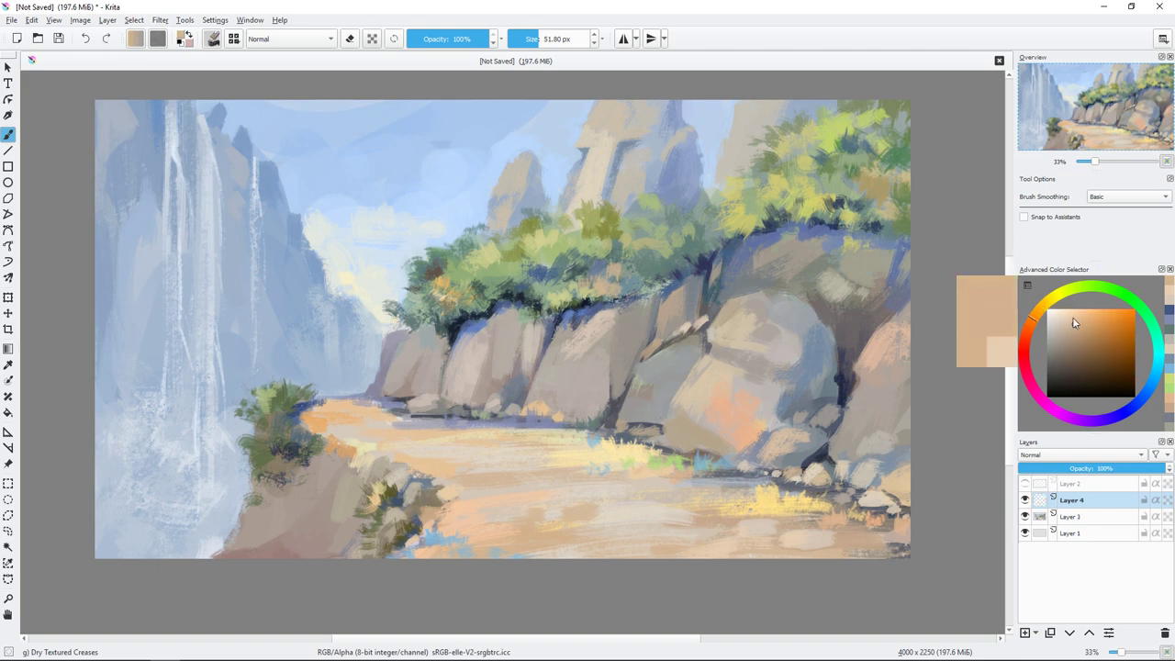
drag(1074, 322, 1060, 320)
key(bracketright)
key(bracketright)
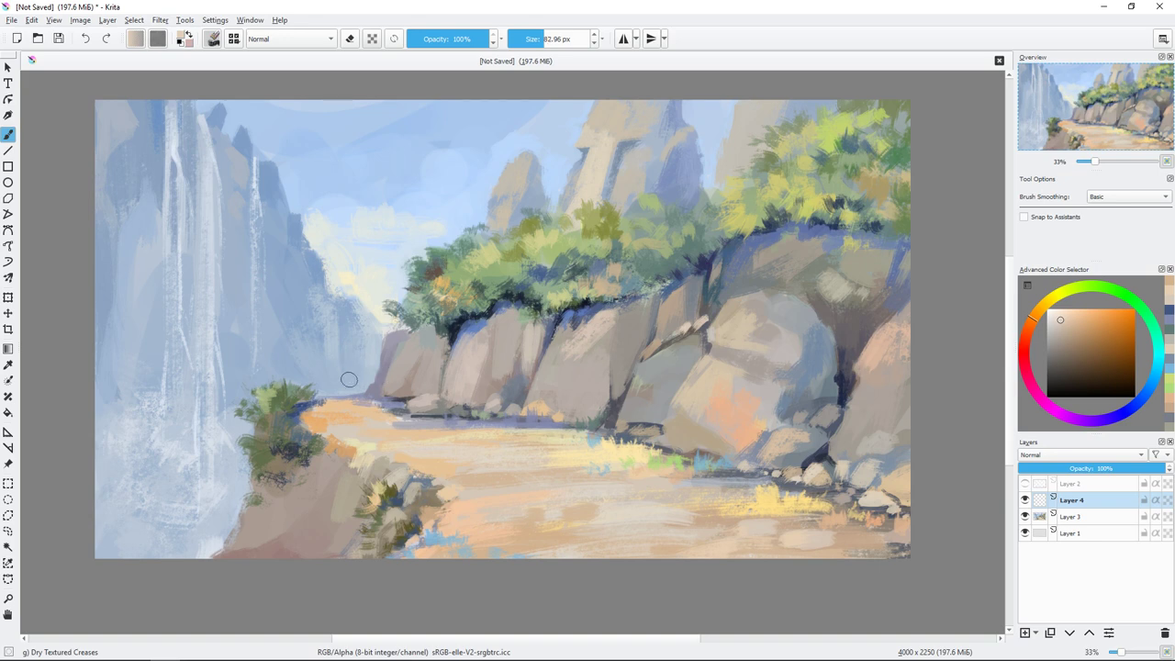
drag(349, 379, 384, 378)
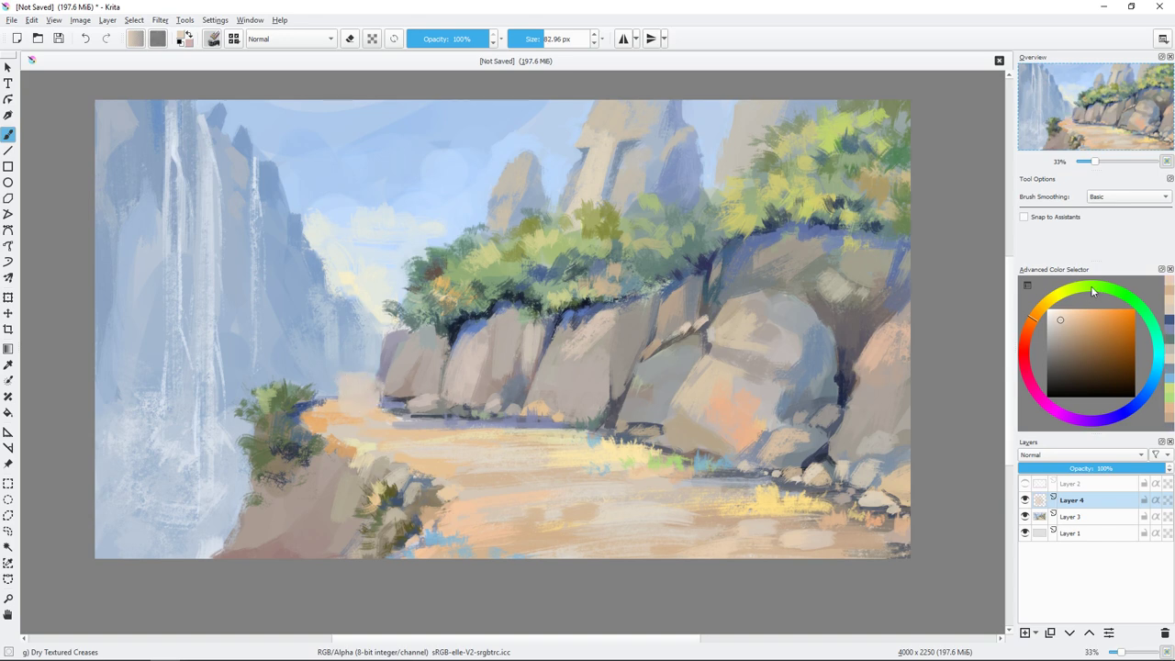
- Paint grey-blue over the van's body
drag(1093, 290, 1149, 380)
click(1074, 342)
mouse_move(341, 404)
mouse_down()
mouse_move(380, 411)
mouse_move(368, 378)
mouse_move(342, 383)
mouse_up()
key(bracketleft)
key(bracketleft)
ctrl+click(368, 375)
- Dab darker blue-grey onto the van
ctrl+click(368, 378)
key(bracketleft)
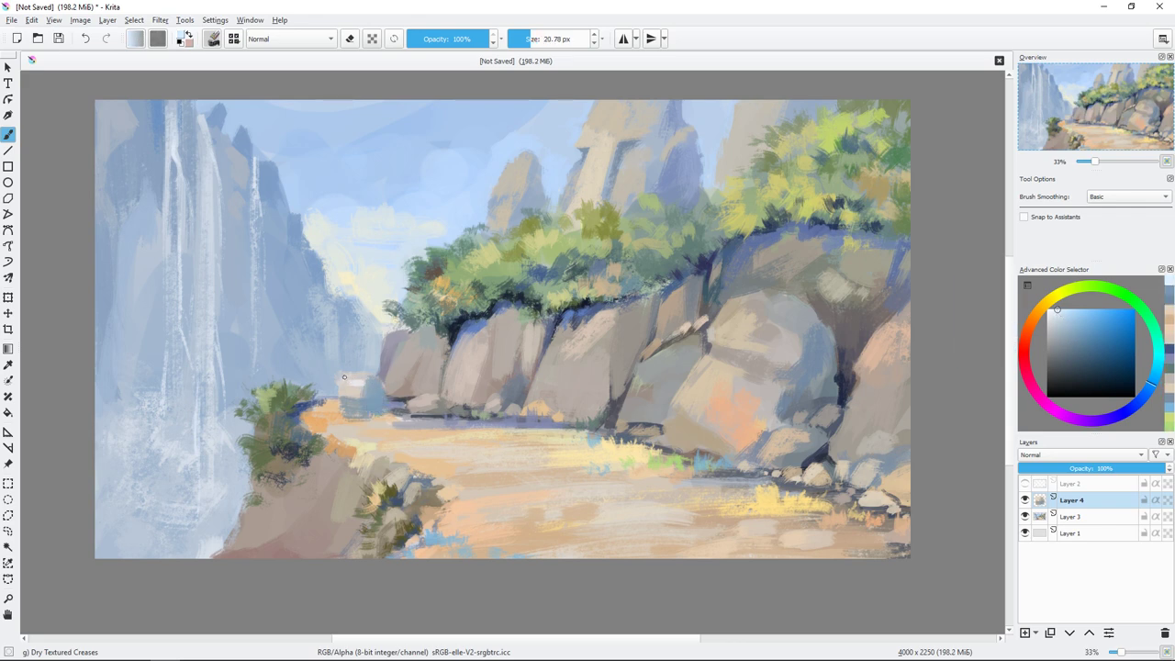
ctrl+click(374, 392)
key(bracketright)
key(bracketright)
key(bracketright)
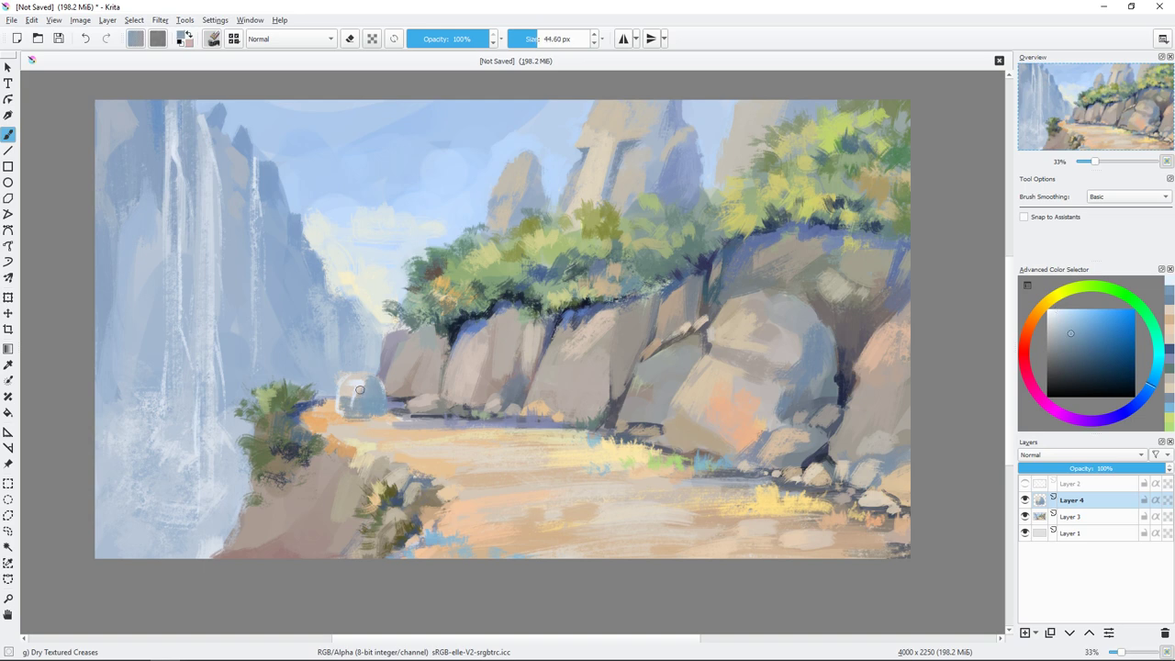
key(bracketleft)
ctrl+click(365, 390)
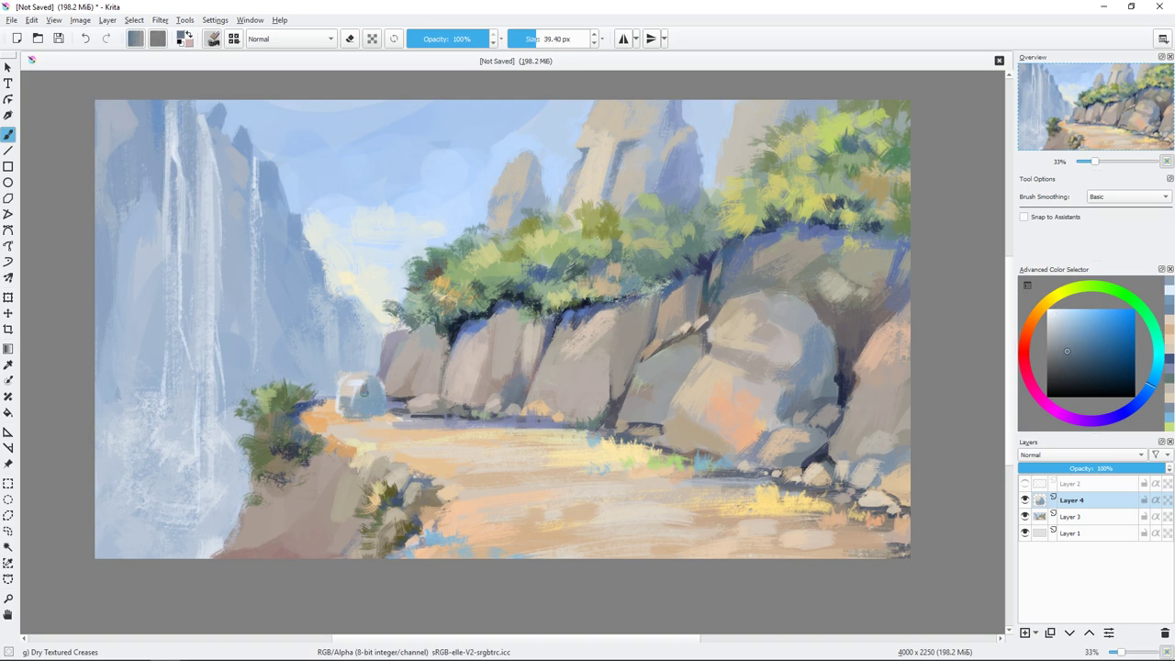
click(365, 392)
- Paint whitish highlights and darker blue-grey strokes on the van
ctrl+click(356, 382)
mouse_move(342, 389)
mouse_down()
mouse_move(361, 380)
mouse_move(378, 398)
mouse_up()
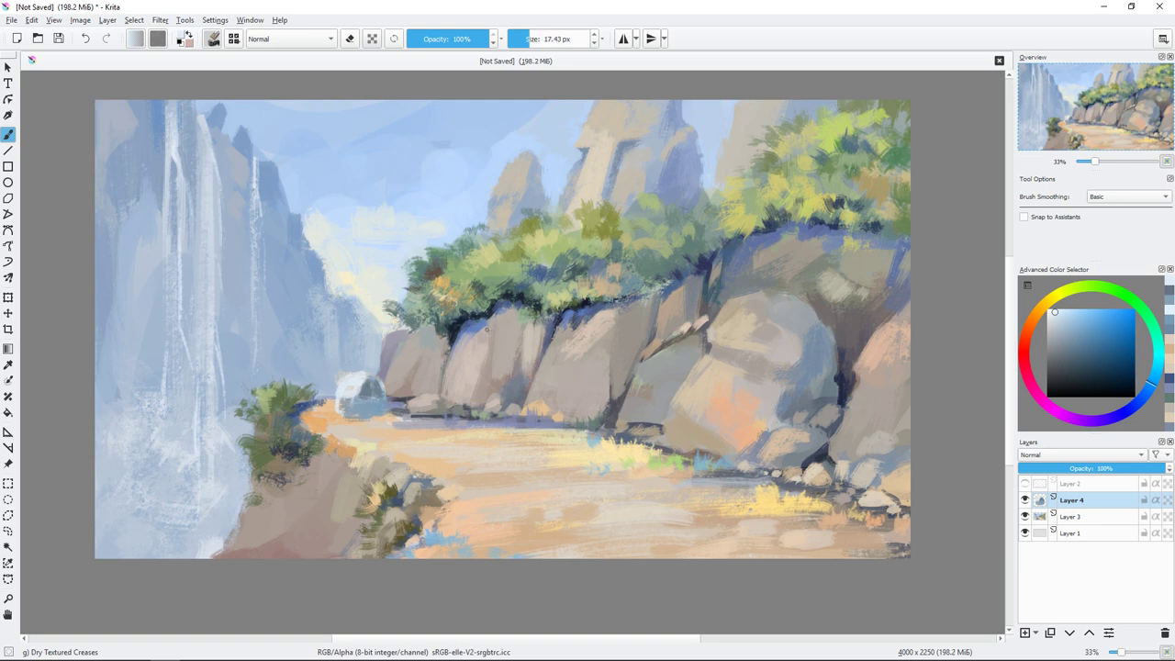
ctrl+click(359, 415)
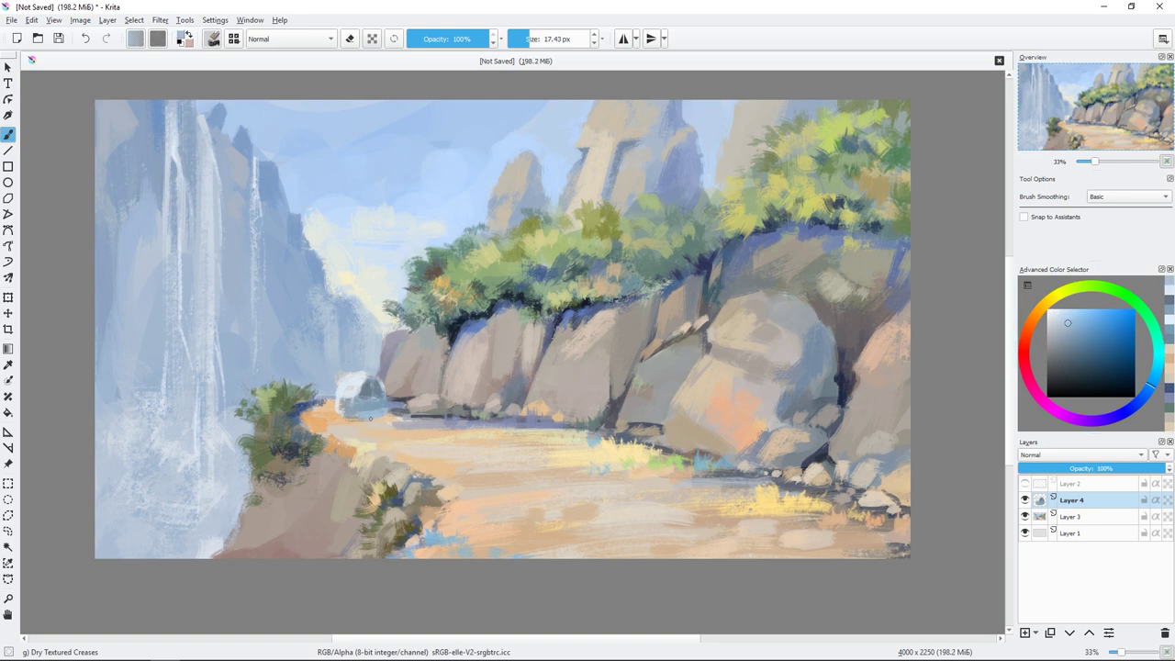
ctrl+click(371, 418)
mouse_move(360, 391)
mouse_down()
mouse_move(380, 381)
mouse_move(346, 386)
mouse_up()
- Add a near-white stroke and dark shadow under the van's wheels
click(1063, 330)
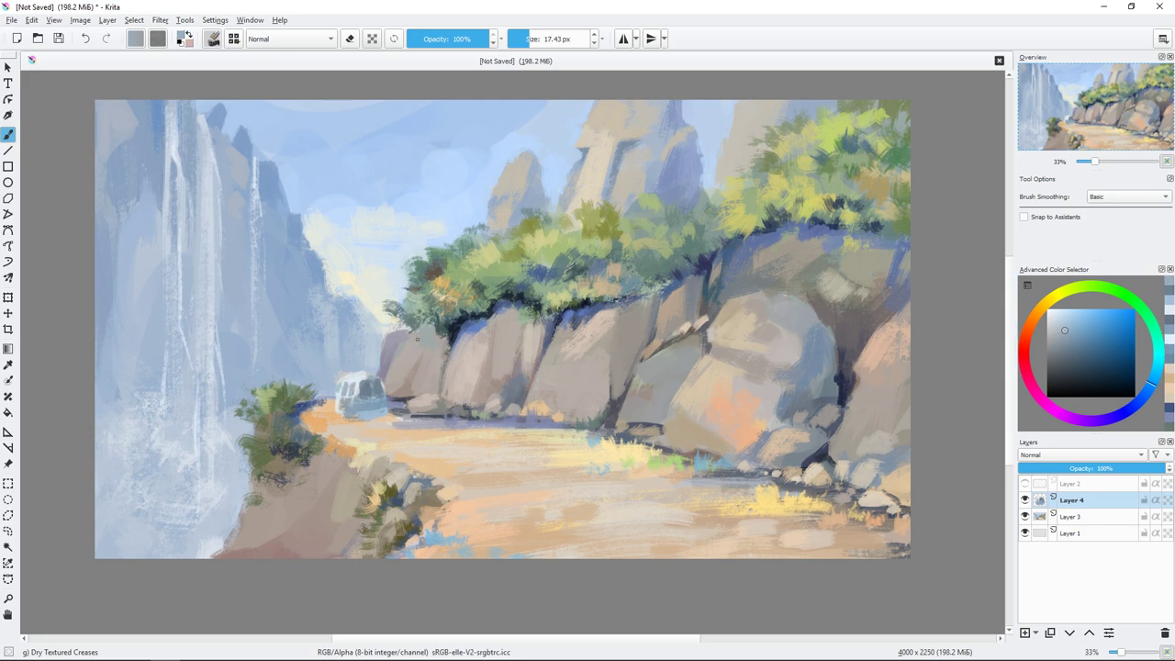
click(1050, 309)
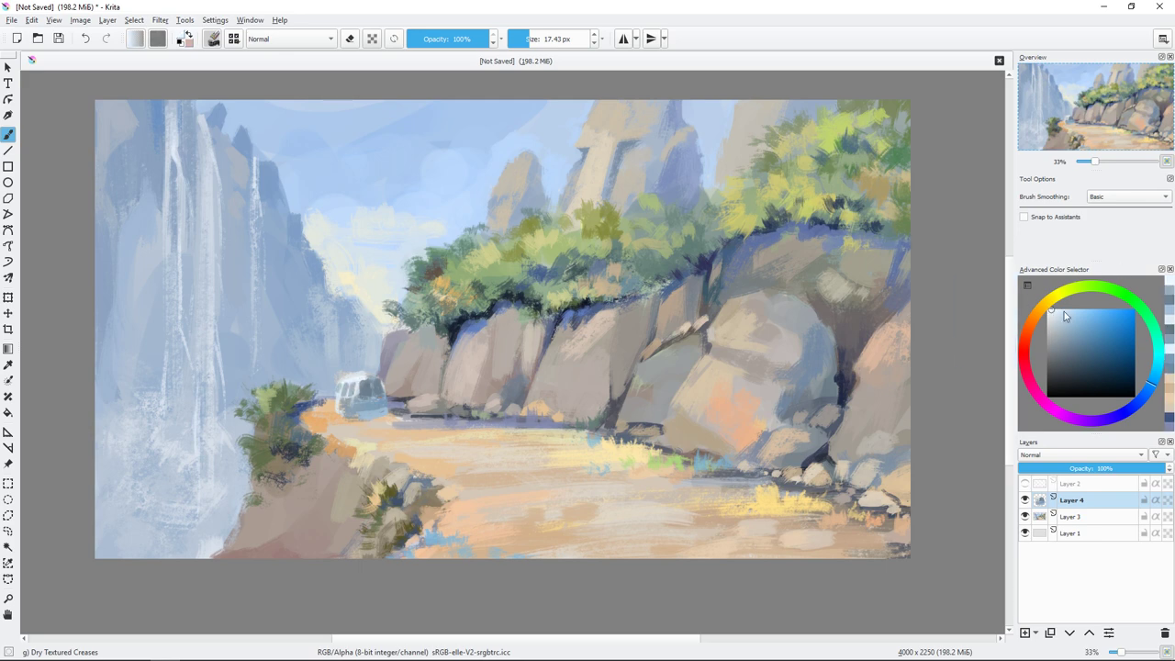
drag(362, 377, 367, 368)
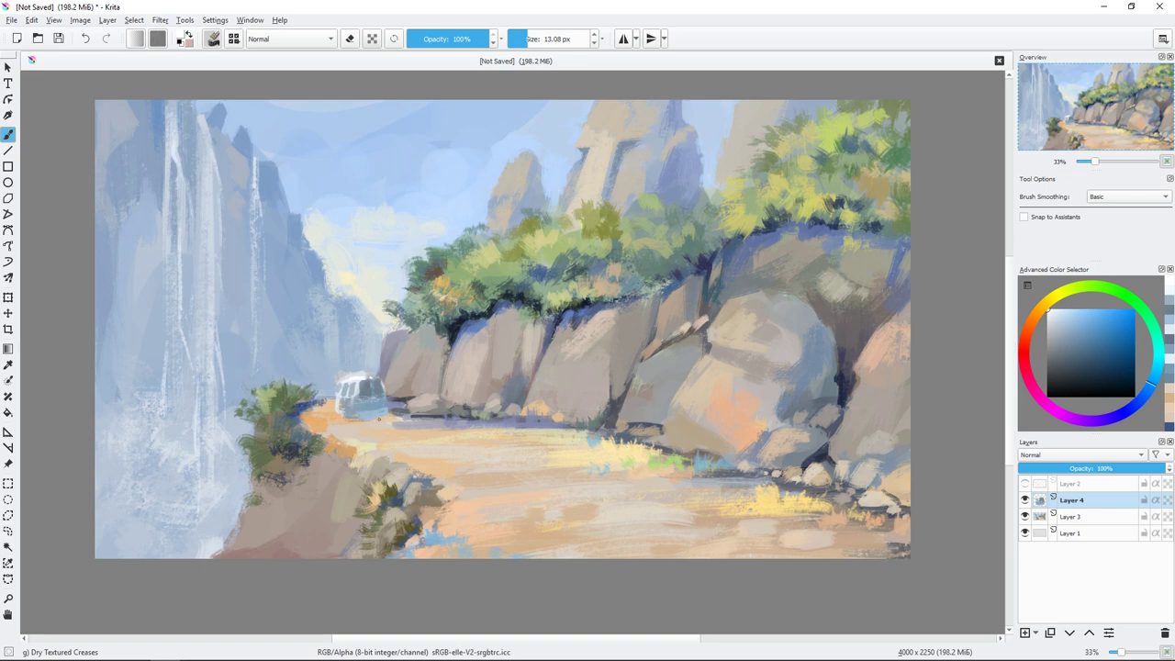
click(1072, 368)
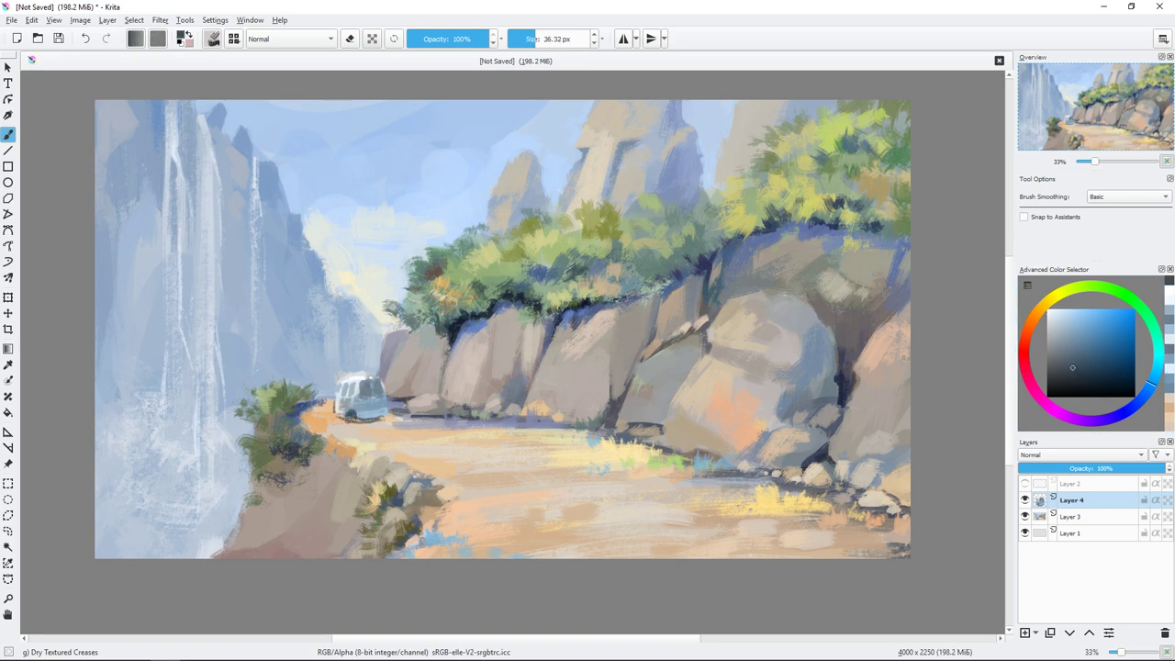
drag(357, 419, 345, 417)
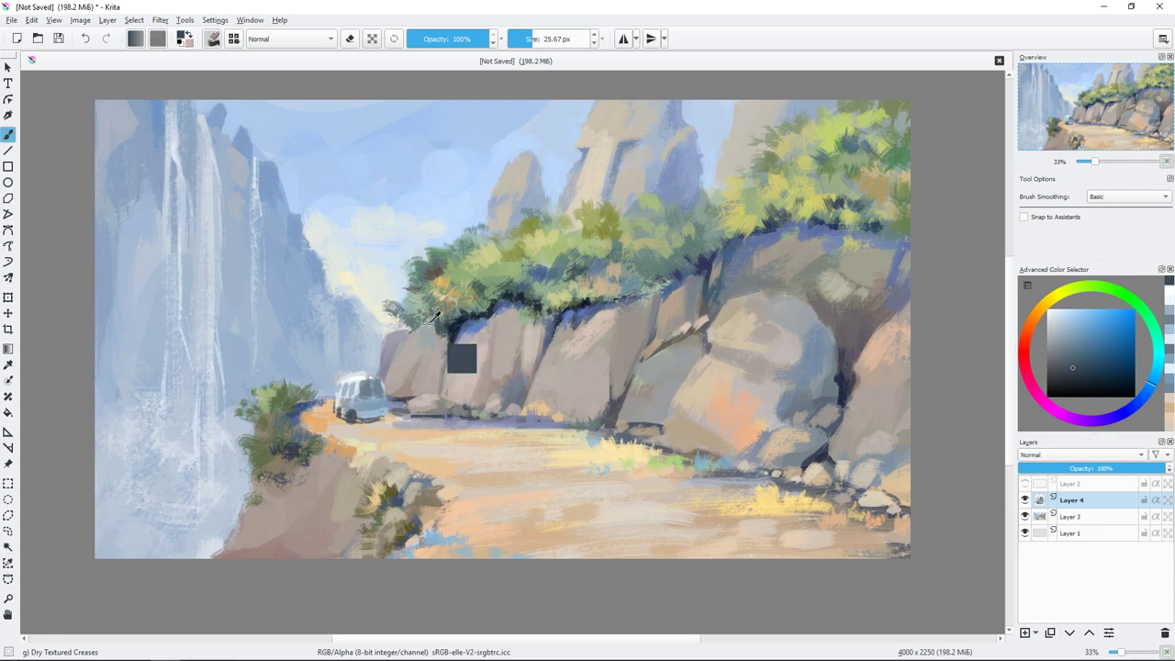
scroll(458, 358, up, 1)
scroll(463, 349, up, 1)
- Paint a dark shadow strip beneath the van
key(e)
key(e)
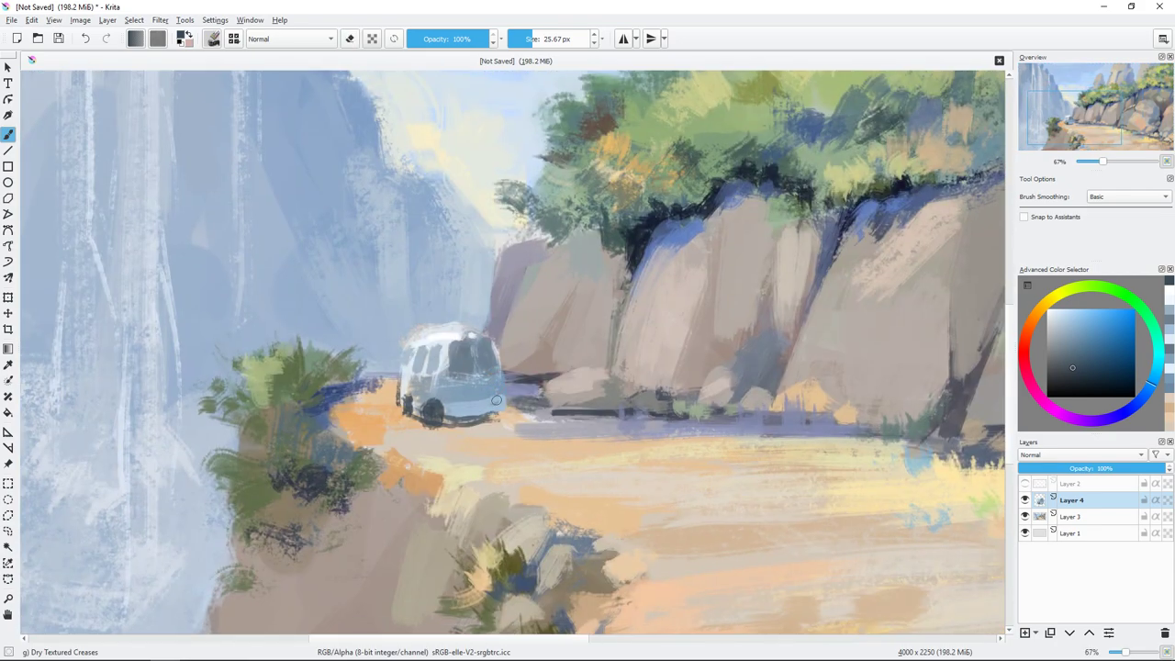
click(1065, 385)
key(bracketleft)
key(bracketleft)
drag(448, 424, 505, 419)
ctrl+click(500, 418)
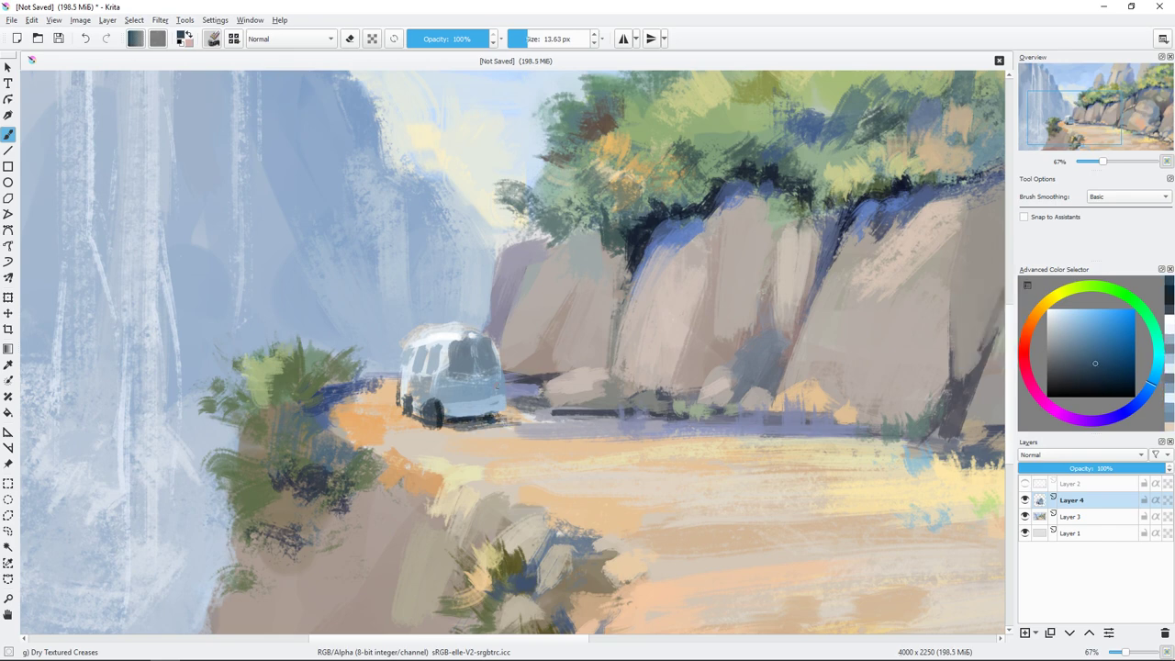
ctrl+click(453, 393)
ctrl+click(453, 392)
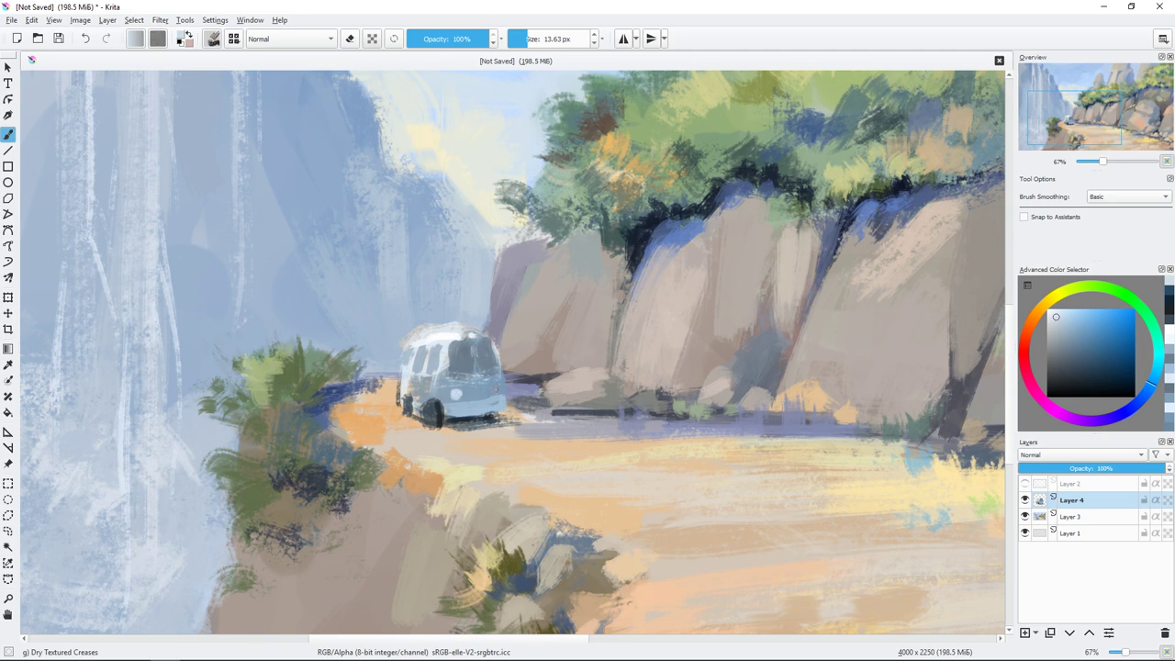
- Add a thin pale cyan highlight stroke on the van
click(1067, 342)
click(1060, 323)
key(bracketleft)
key(bracketleft)
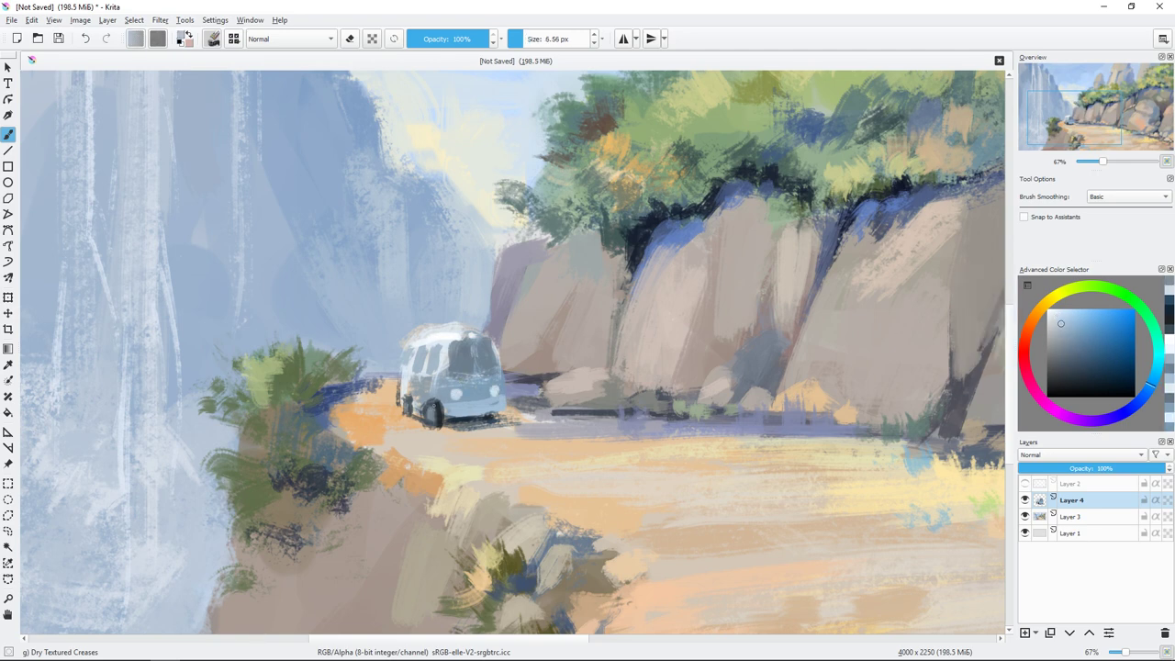
click(1070, 362)
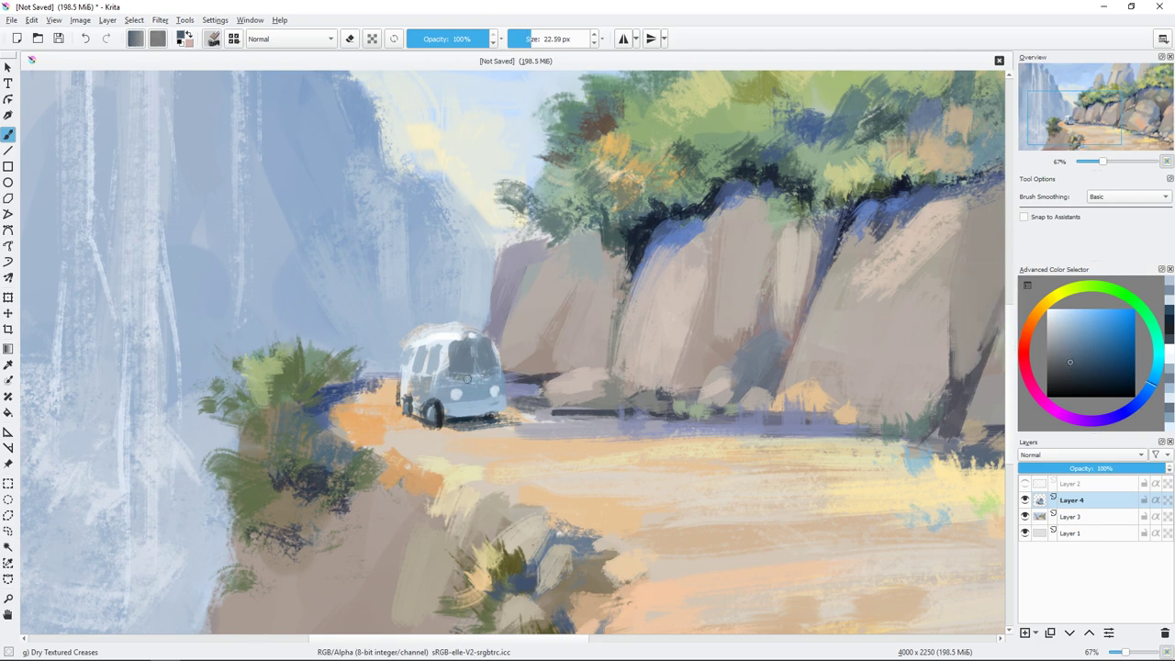
key(bracketright)
key(bracketright)
key(bracketright)
key(bracketleft)
key(bracketleft)
key(bracketleft)
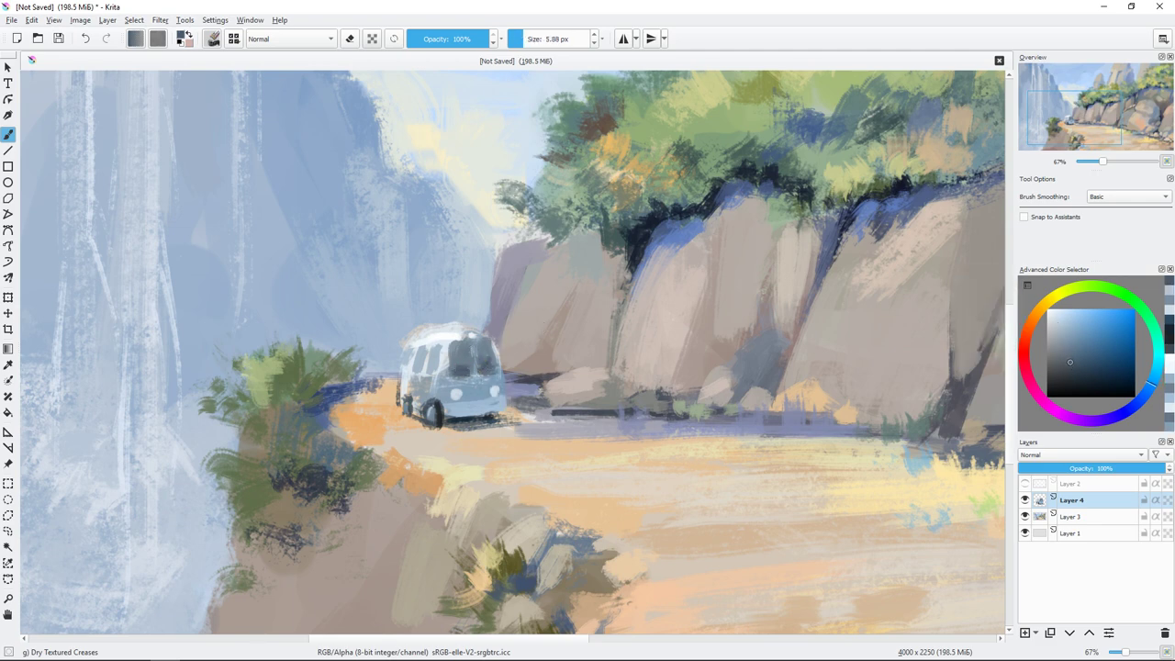
ctrl+click(464, 359)
drag(459, 350, 466, 375)
- Dab a darker mid-blue mark on the van's front
key(bracketright)
key(bracketright)
key(bracketright)
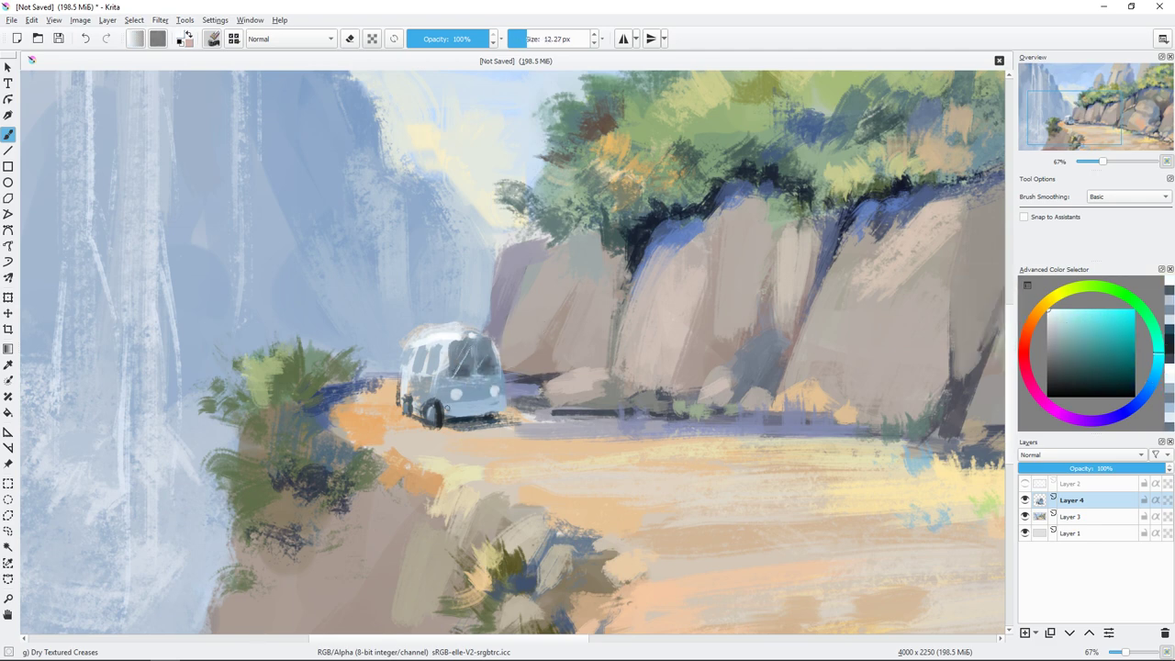
key(bracketleft)
ctrl+click(497, 392)
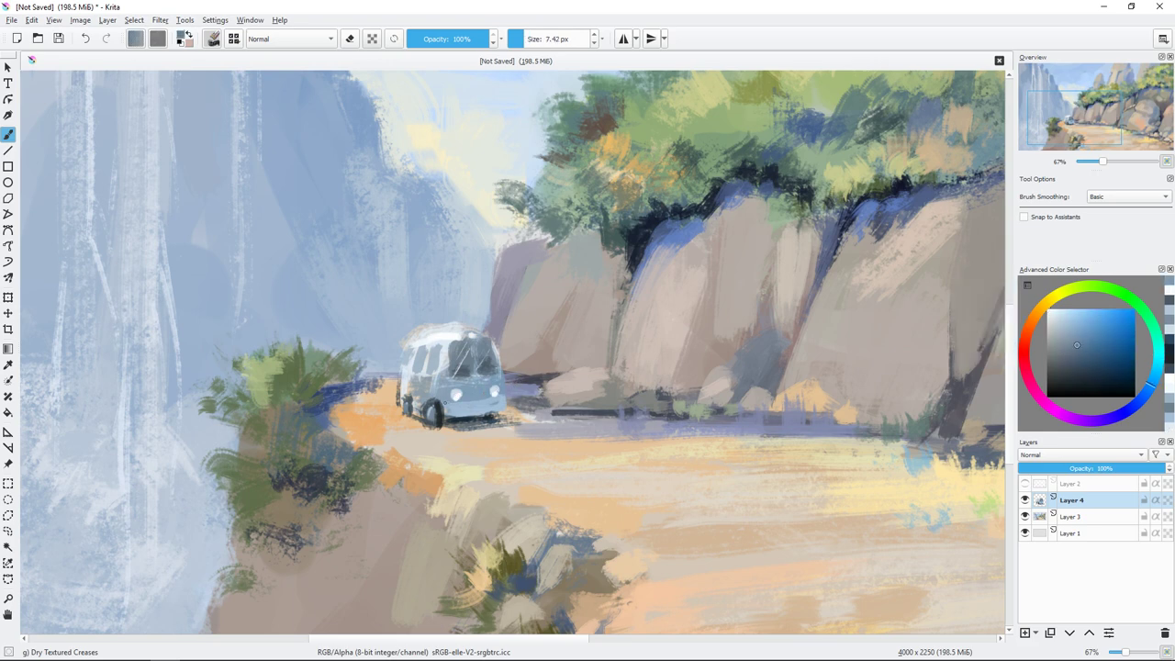
ctrl+click(451, 410)
key(bracketright)
key(bracketright)
key(bracketright)
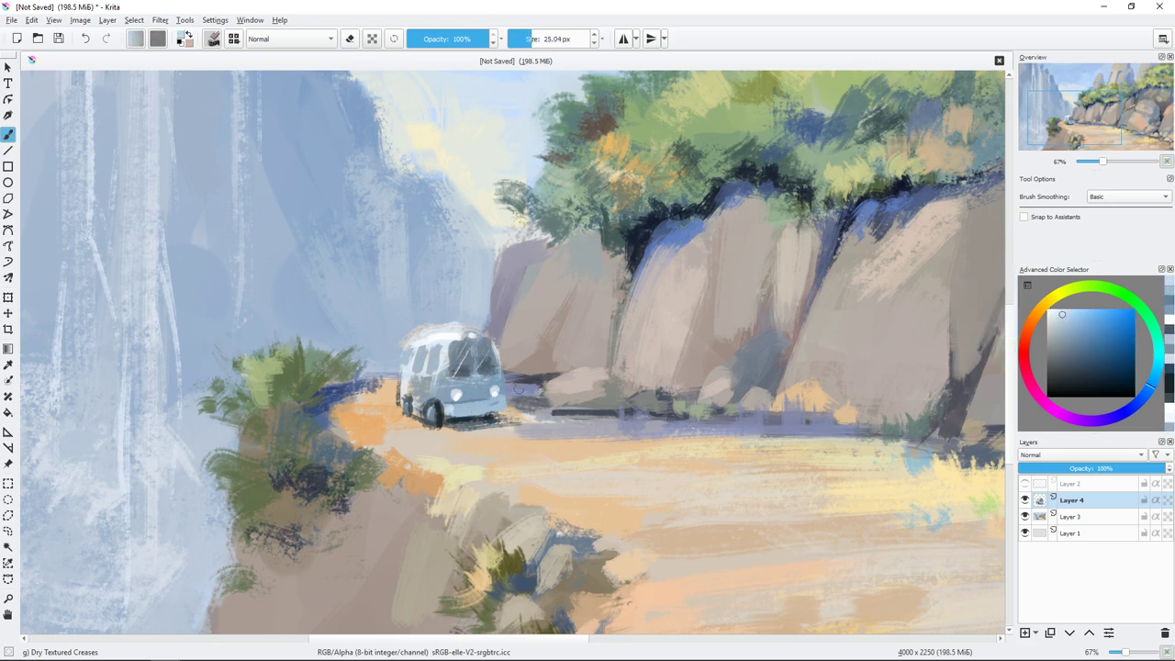
ctrl+click(432, 386)
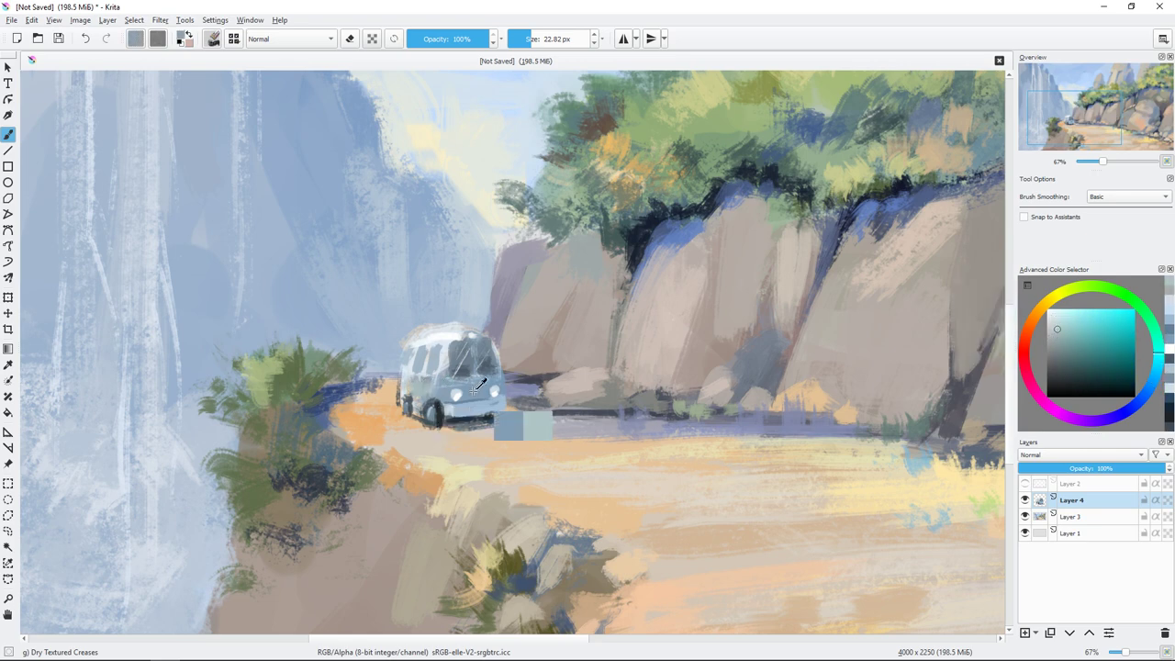
ctrl+click(523, 426)
key(bracketleft)
click(475, 391)
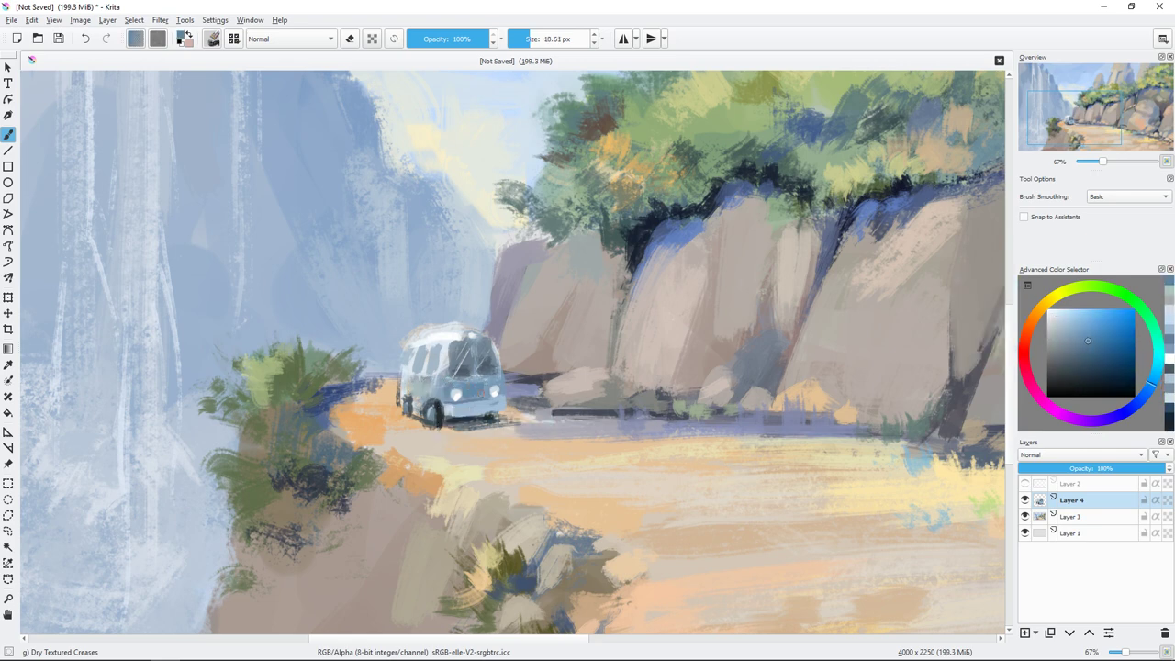
scroll(530, 227, down, 1)
scroll(532, 248, down, 1)
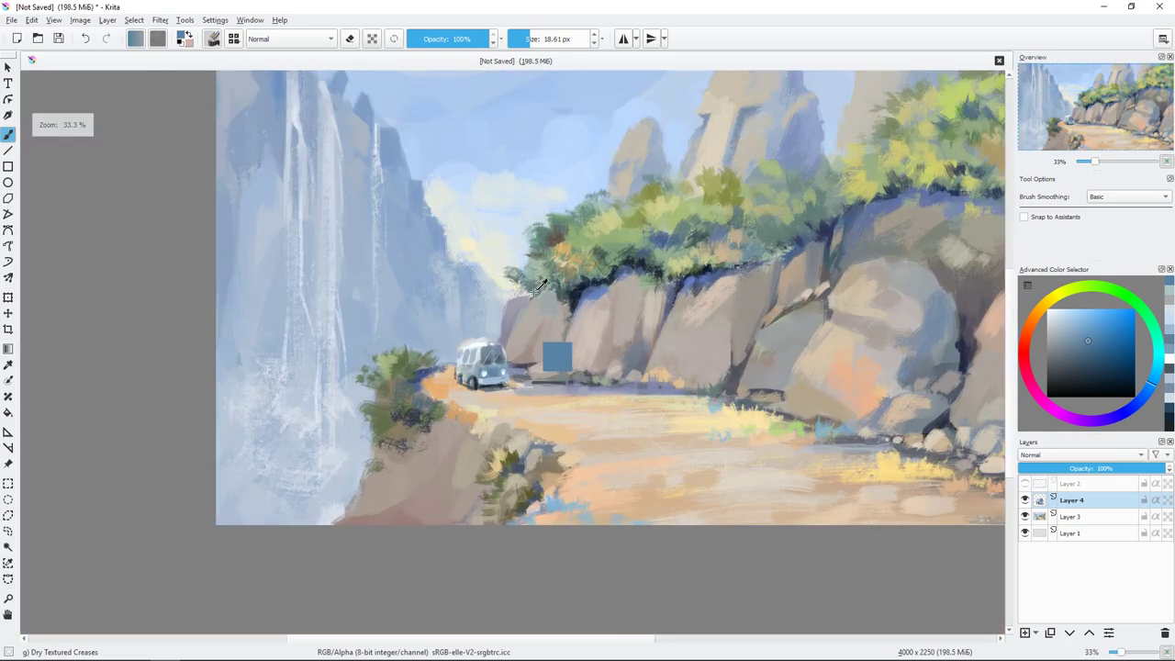
- Zoom in on the van and paint pale blue-white exhaust puffs behind it with a larger brush
scroll(536, 290, up, 2)
key(1)
click(1073, 380)
key(bracketleft)
key(bracketleft)
key(bracketleft)
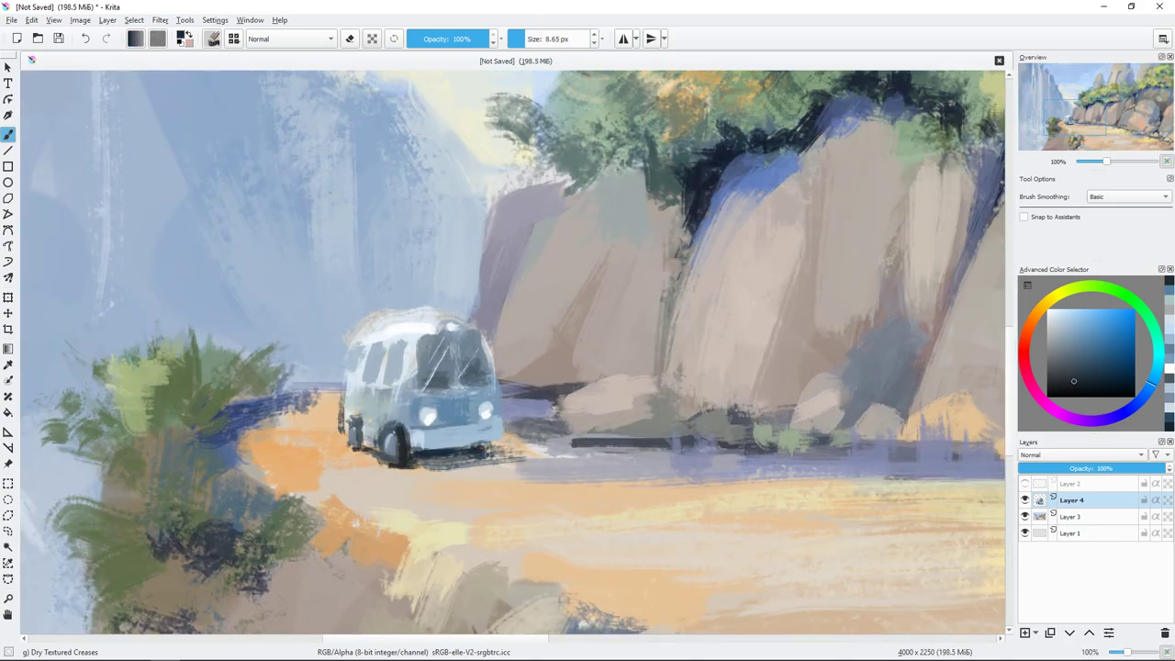
ctrl+click(417, 332)
key(bracketright)
key(bracketright)
key(bracketright)
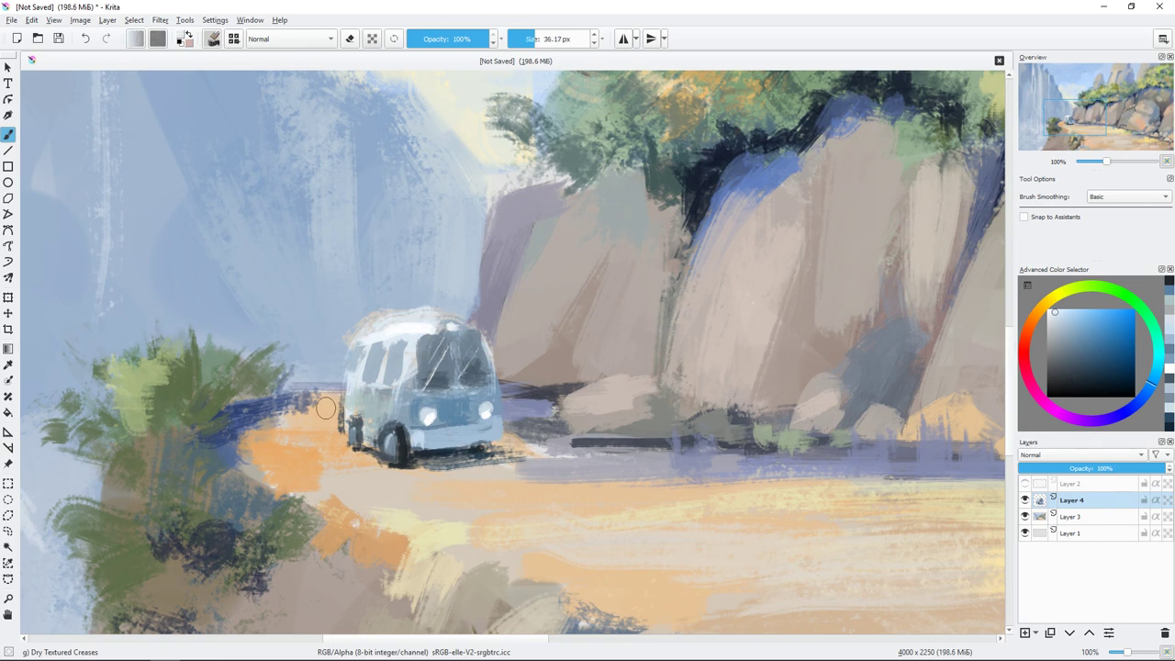
mouse_move(298, 383)
mouse_down()
mouse_move(288, 341)
mouse_move(305, 385)
mouse_move(297, 404)
mouse_up()
- Sample the van roof's white, shrink the brush, and zoom out over the whole painting
ctrl+click(415, 327)
key(bracketleft)
key(bracketleft)
key(bracketleft)
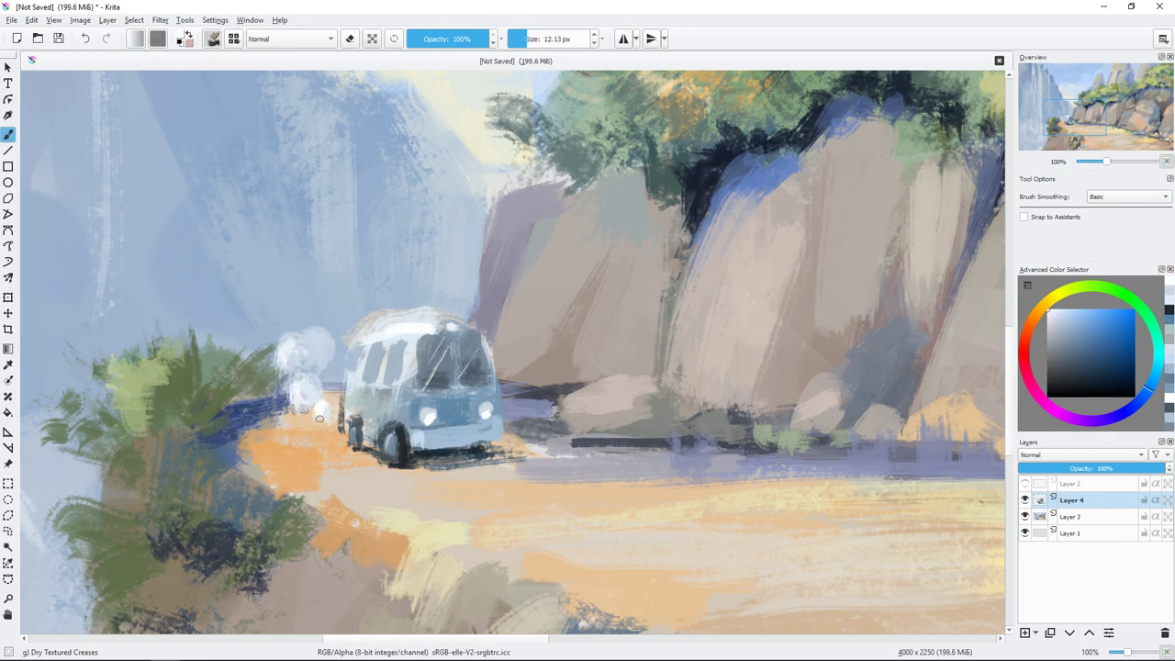
key(minus)
key(minus)
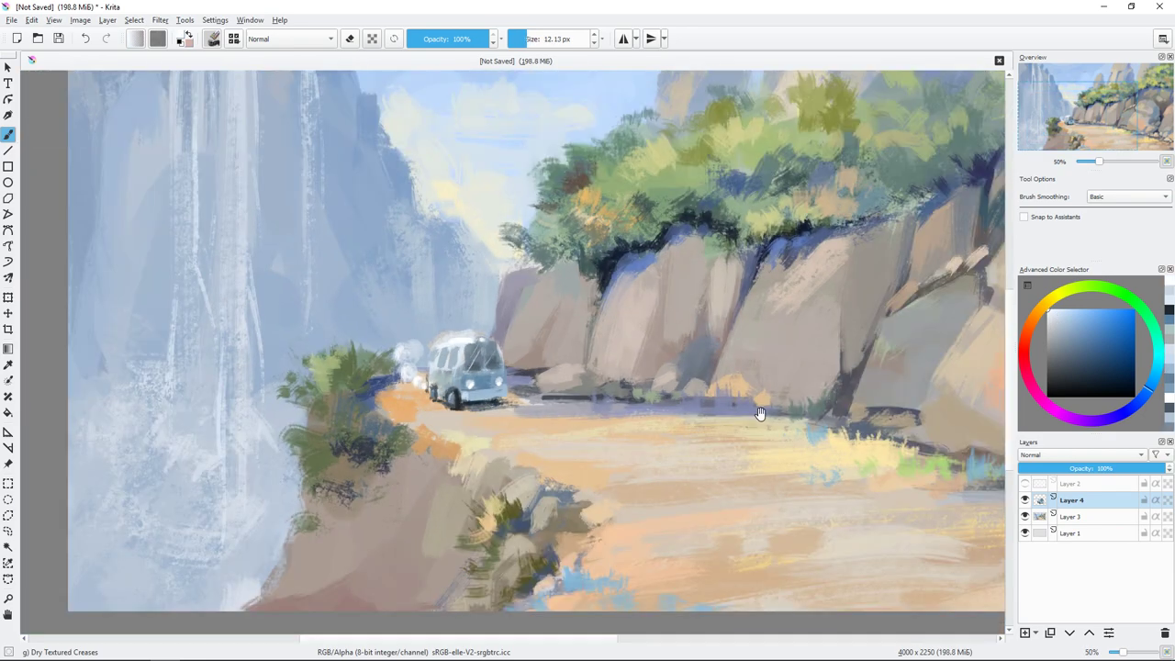
key(minus)
drag(726, 285, 680, 358)
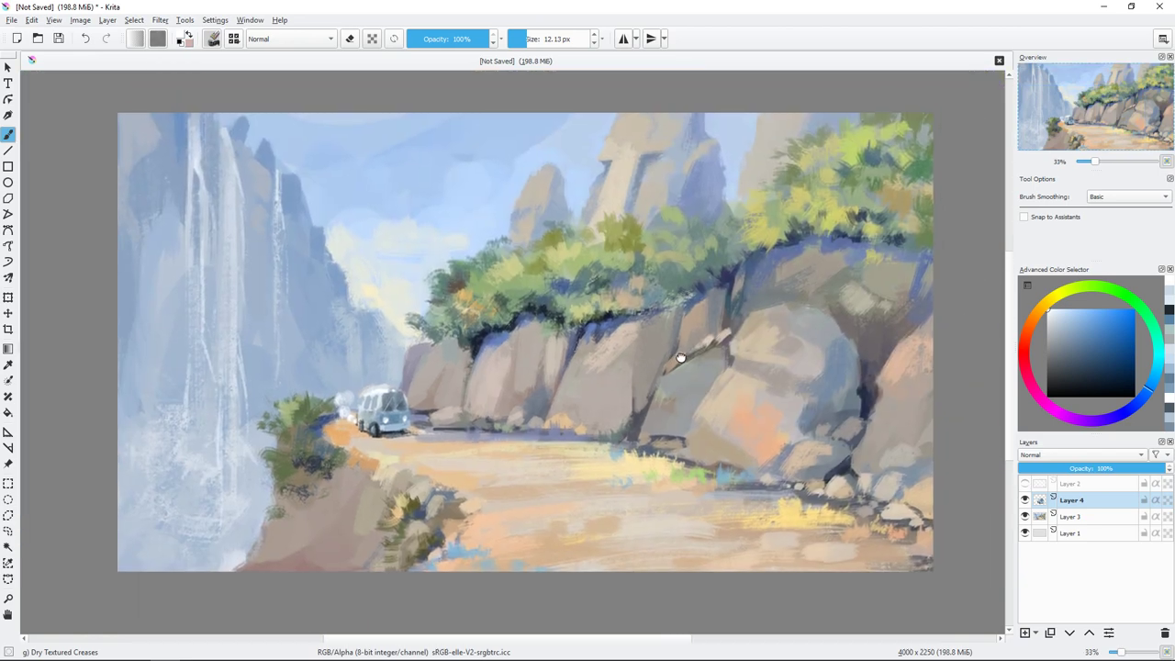
- Sample a light blue-grey from Layer 3, return to Layer 4, and centre the van mid-left
key(bracketright)
key(bracketright)
key(bracketright)
key(Page_Down)
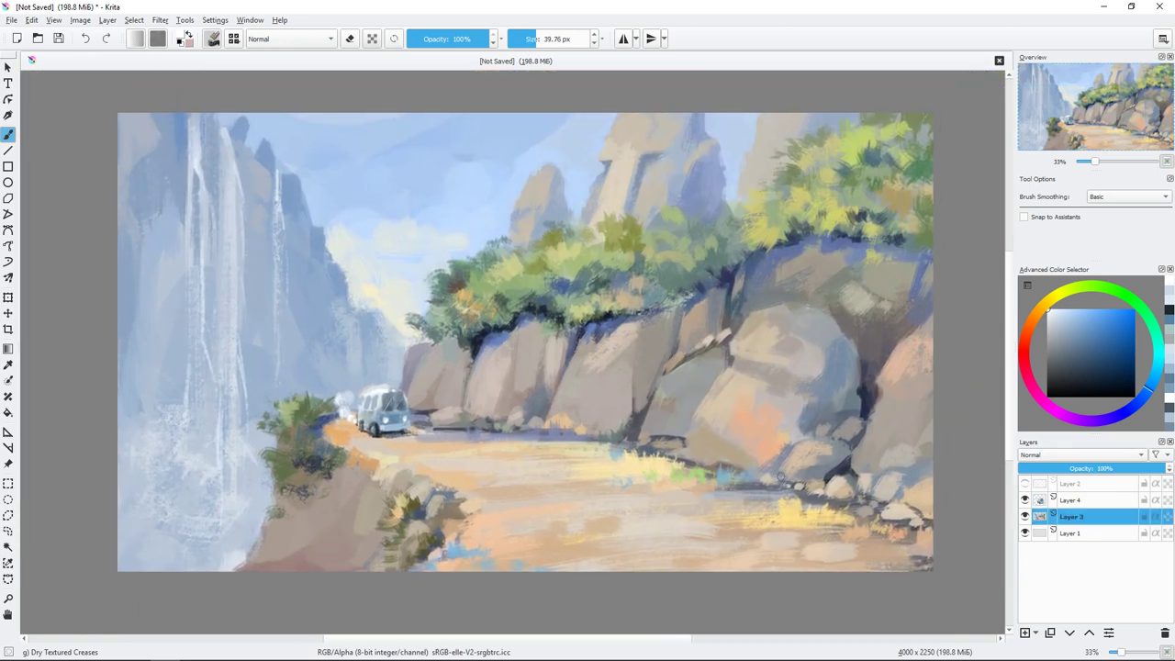
ctrl+click(781, 476)
click(1074, 499)
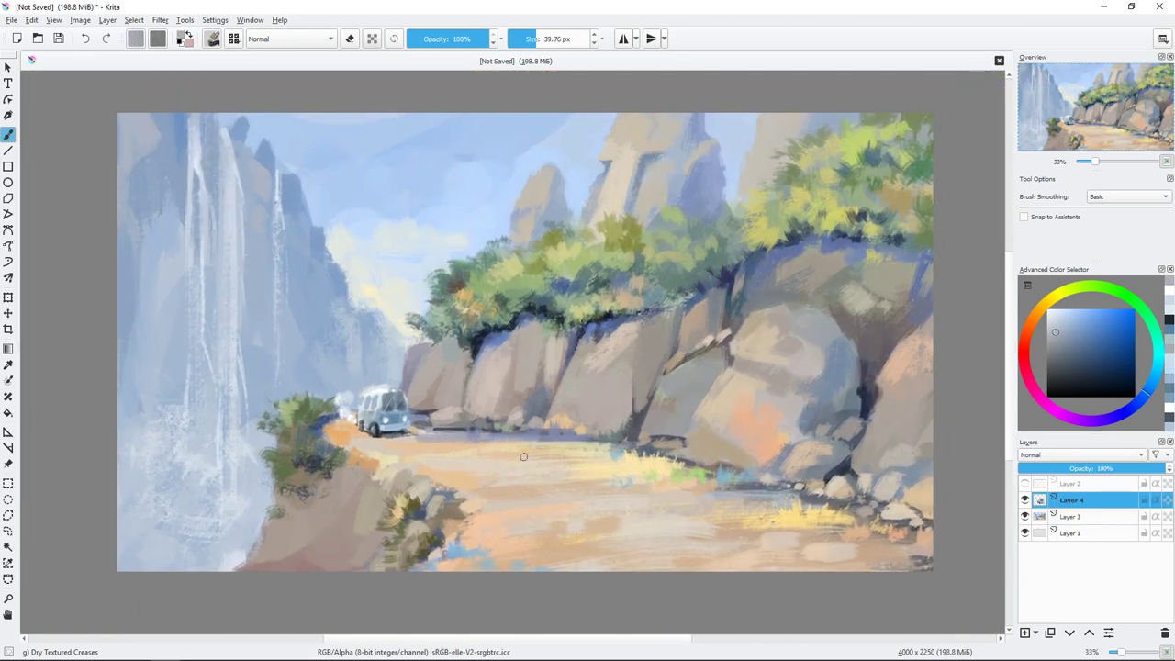
key(plus)
drag(530, 409, 592, 349)
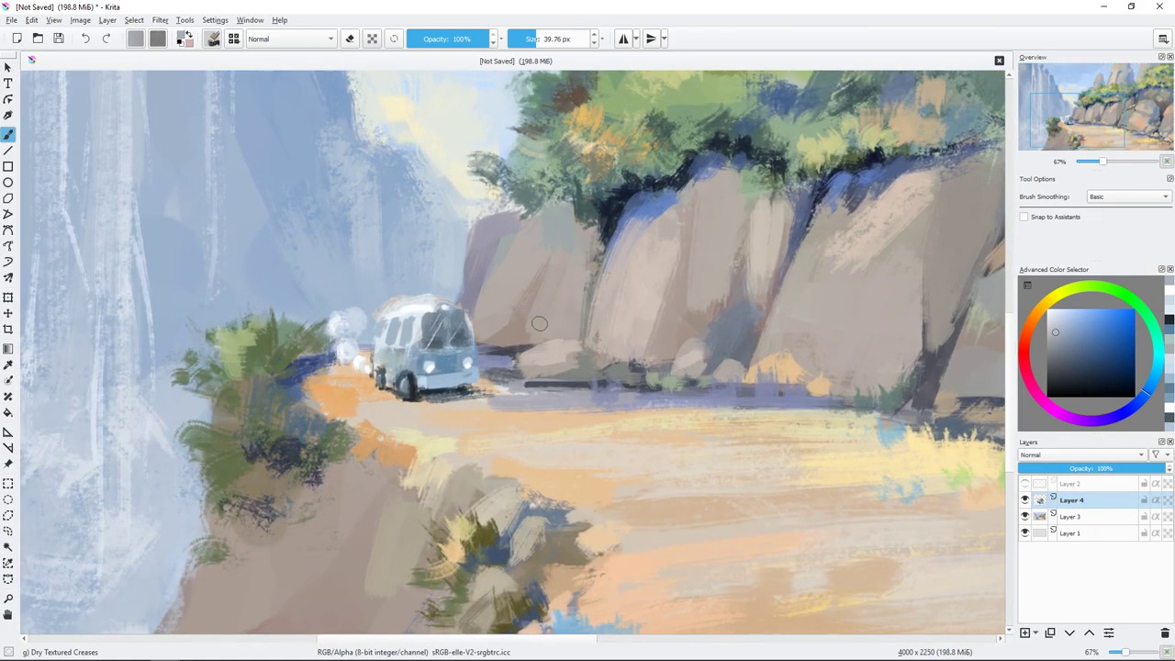
- Paint red over the van body with the Airbrush Soft preset in Color blend mode
right_click(443, 206)
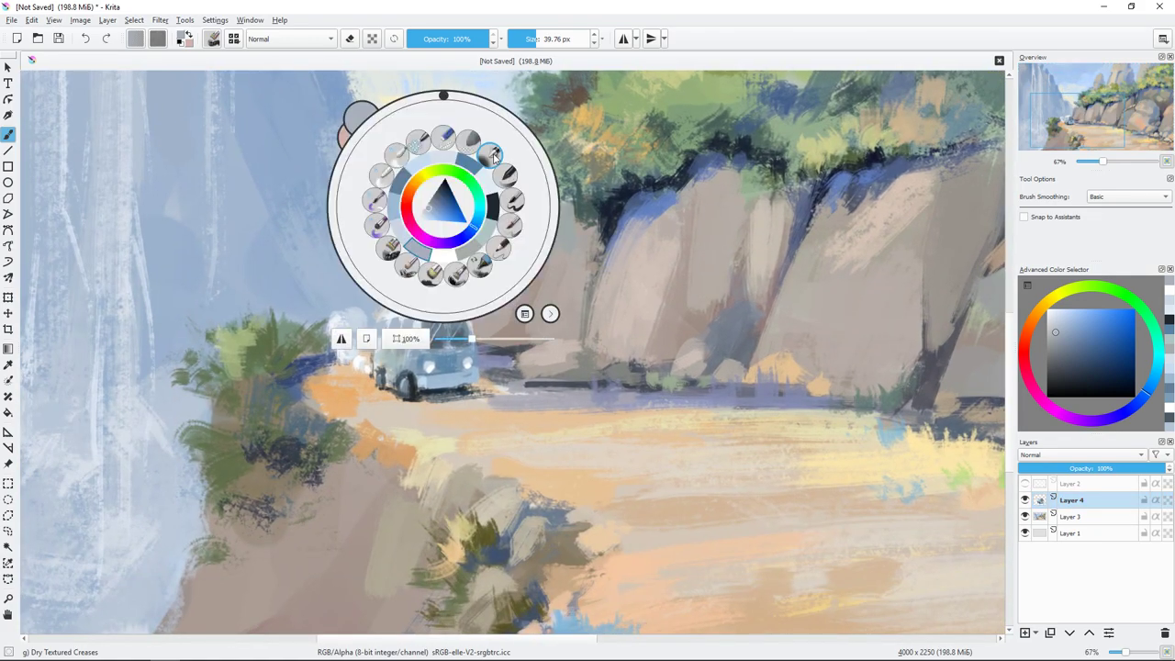
click(376, 211)
click(312, 39)
click(257, 62)
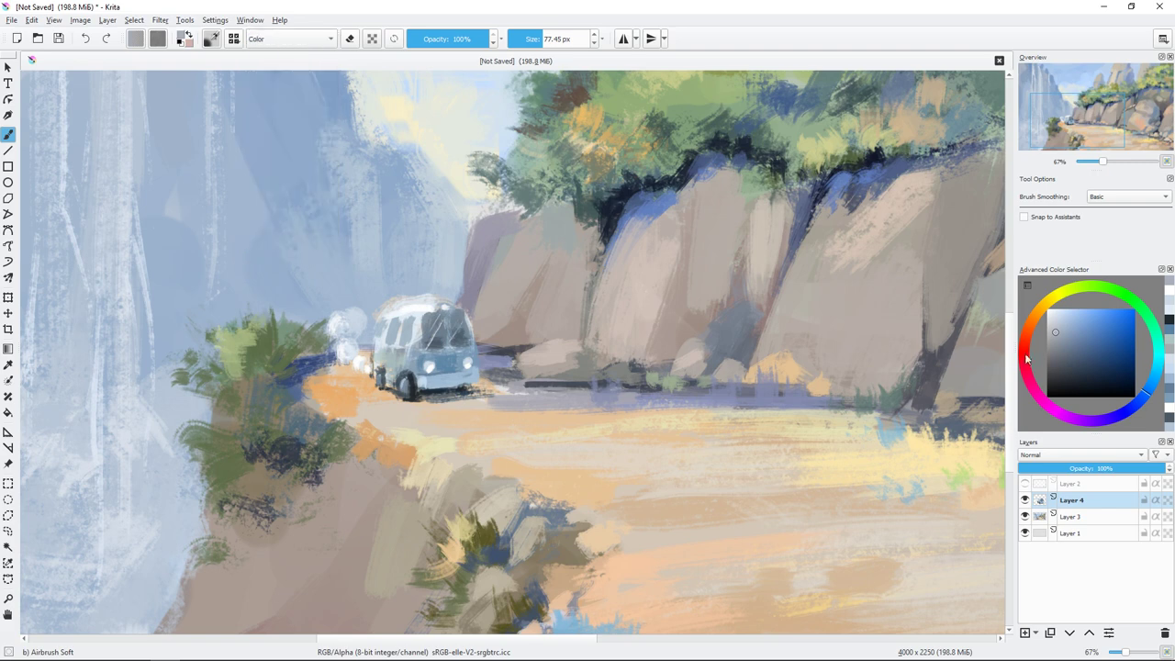
click(1111, 308)
drag(459, 363, 435, 376)
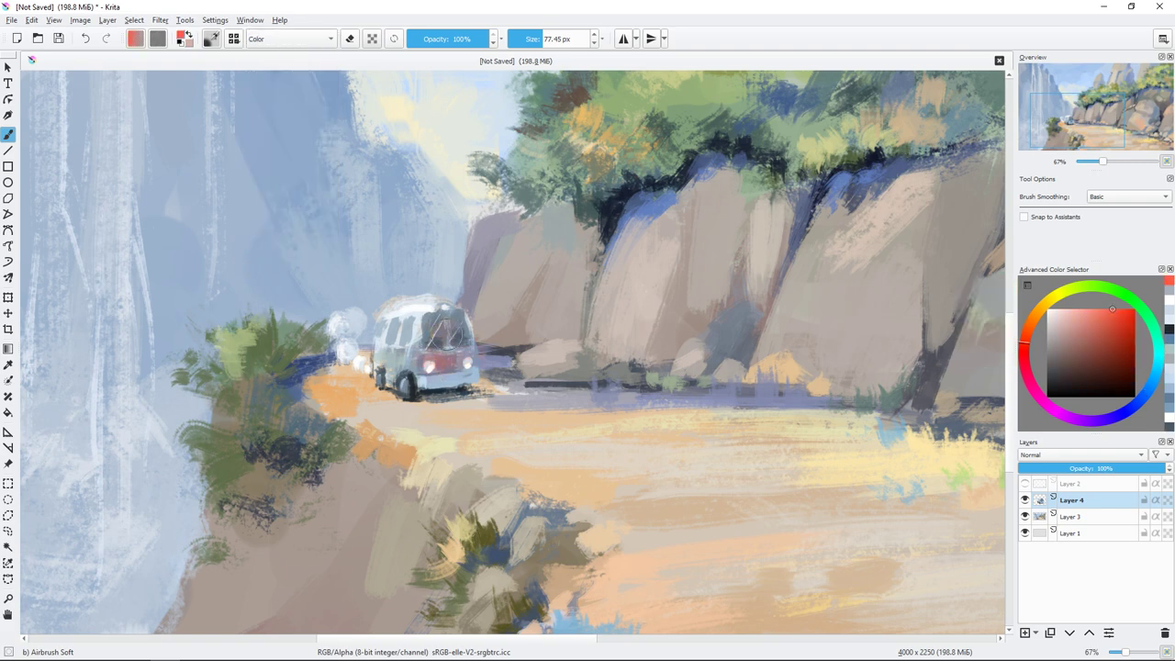
- Zoom out, reset blending to Normal, and return to the Dry Textured Creases brush
key(minus)
key(minus)
mouse_move(690, 346)
mouse_down()
mouse_move(629, 377)
mouse_move(616, 404)
mouse_up()
click(330, 38)
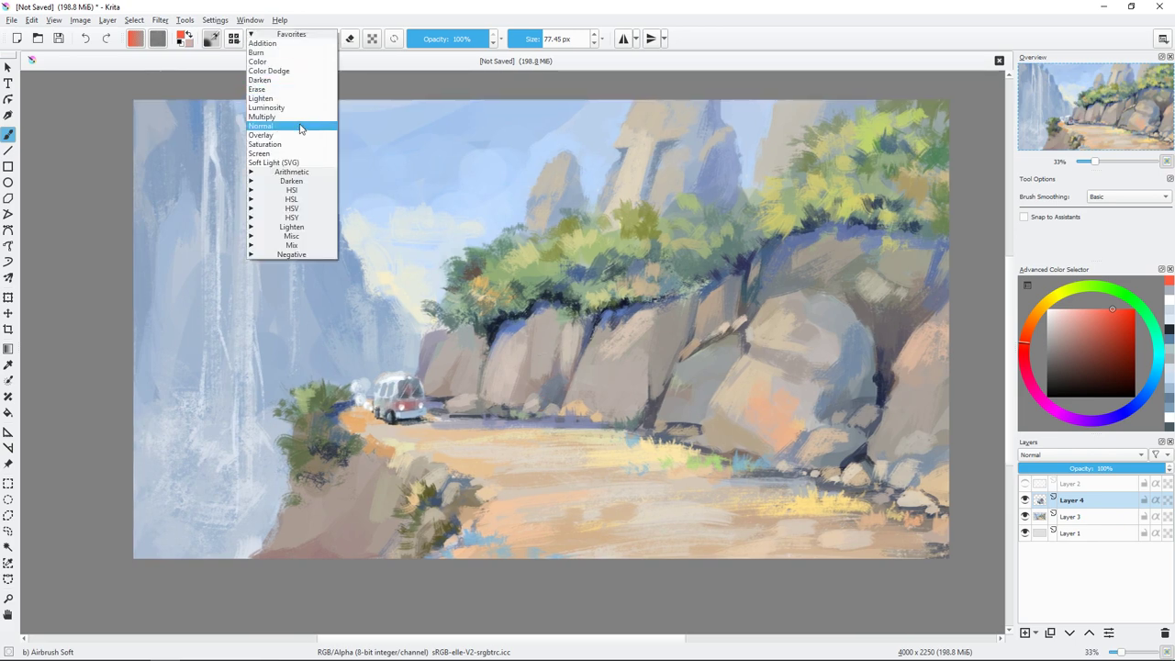
click(260, 126)
right_click(512, 322)
click(477, 380)
- On Layer 3, sample grey, blue and light orange rock colours with a smaller brush
ctrl+scroll(528, 373, up, 1)
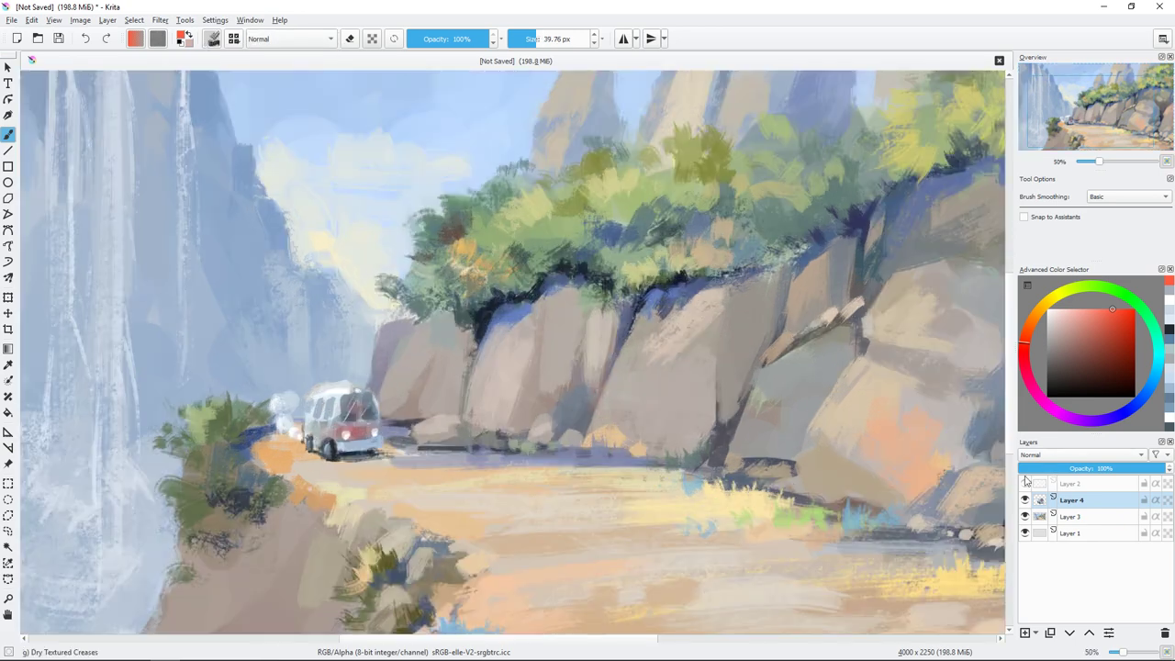
scroll(529, 373, down, 2)
key(bracketleft)
ctrl+click(510, 311)
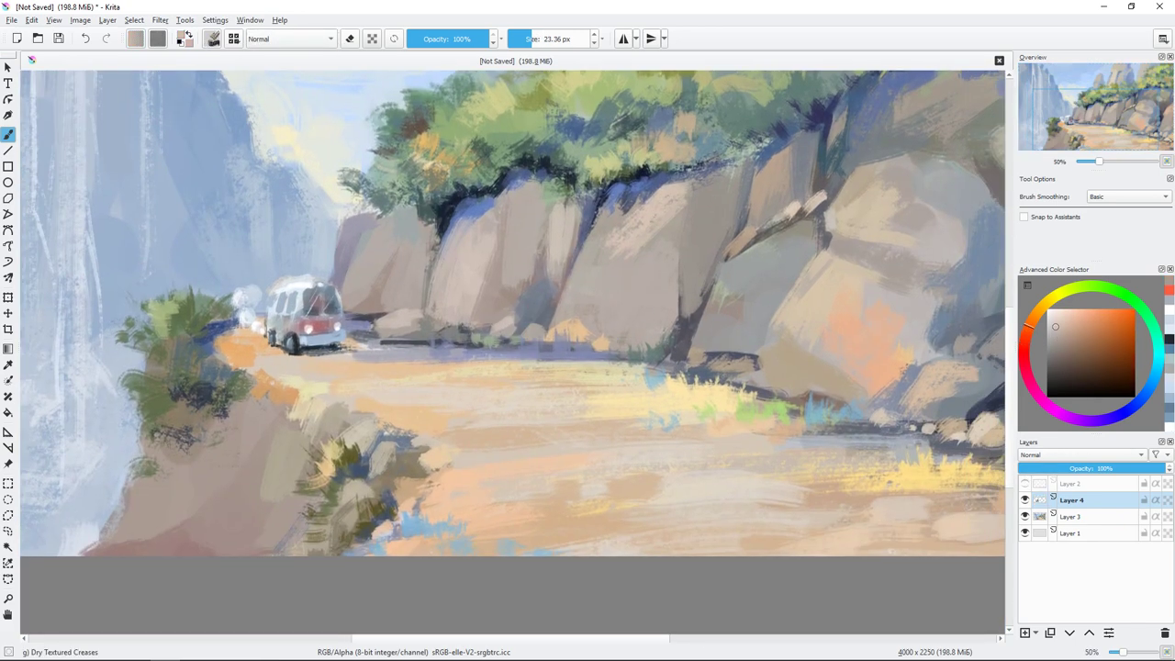
key(Page_Down)
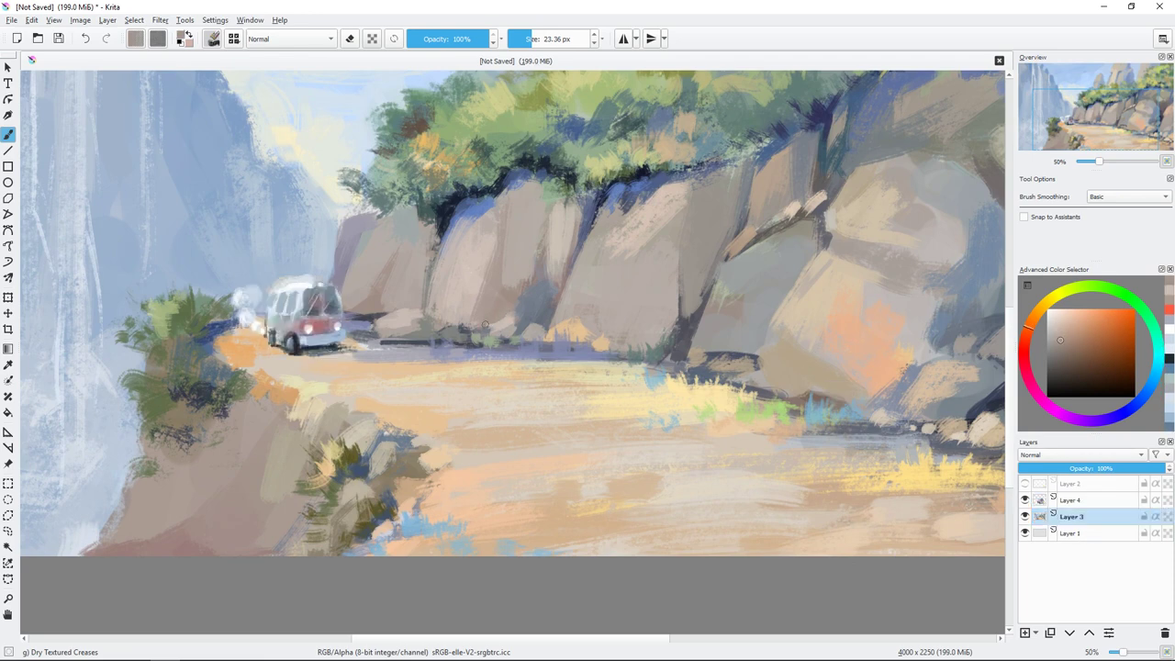
ctrl+click(482, 325)
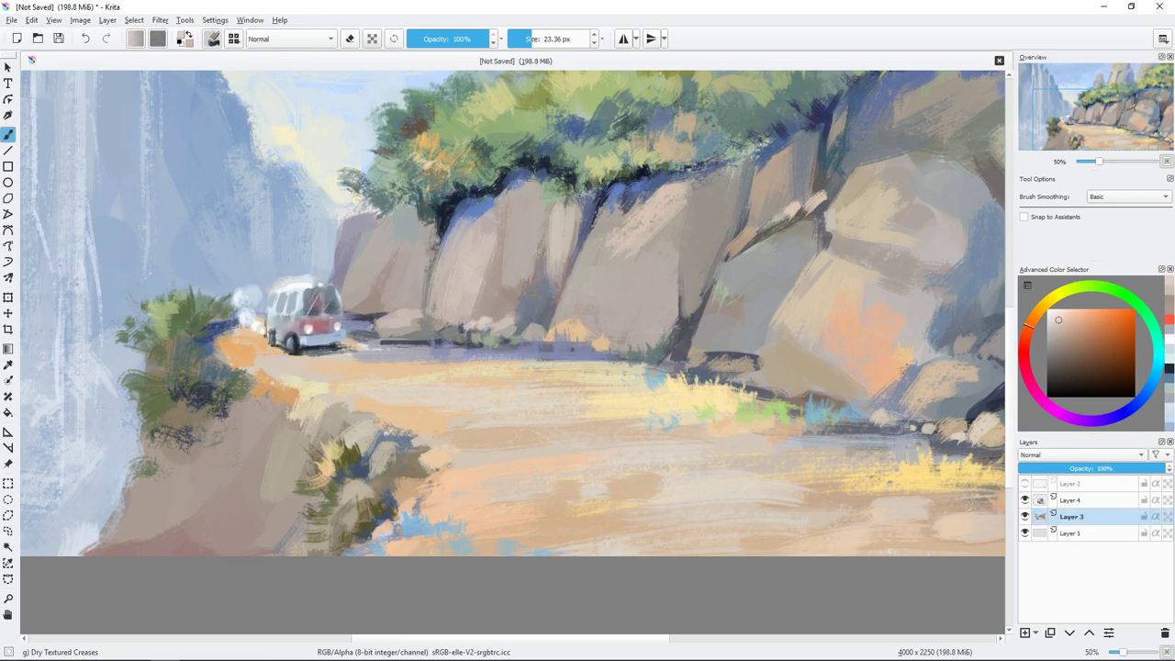
ctrl+click(567, 337)
key(bracketleft)
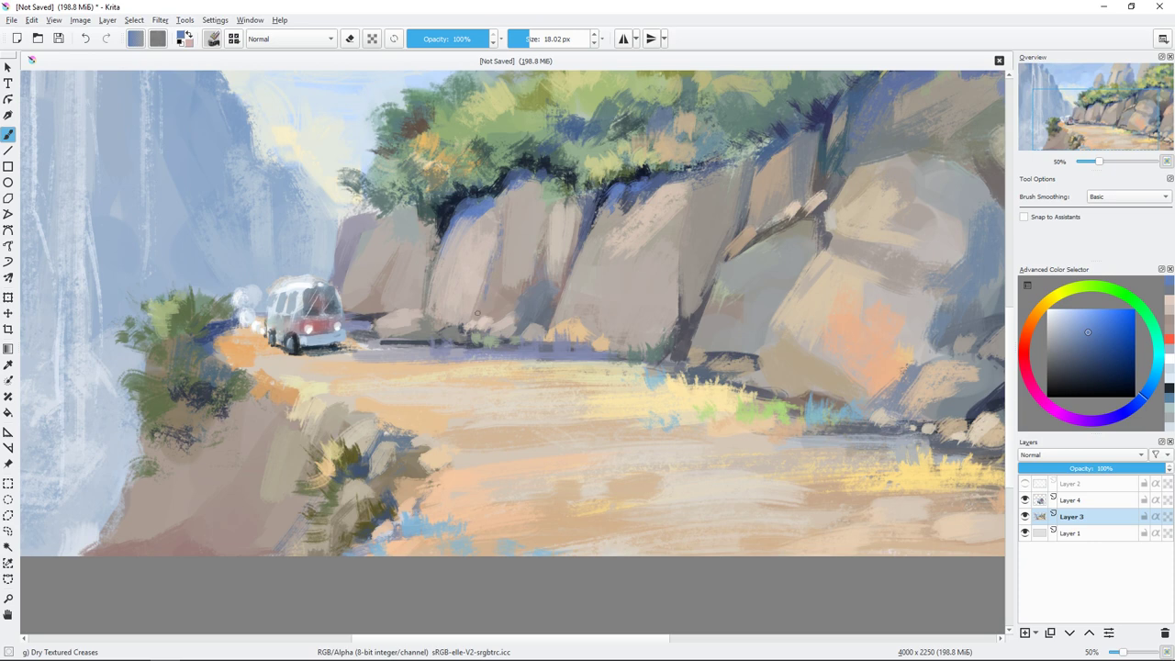
ctrl+click(555, 307)
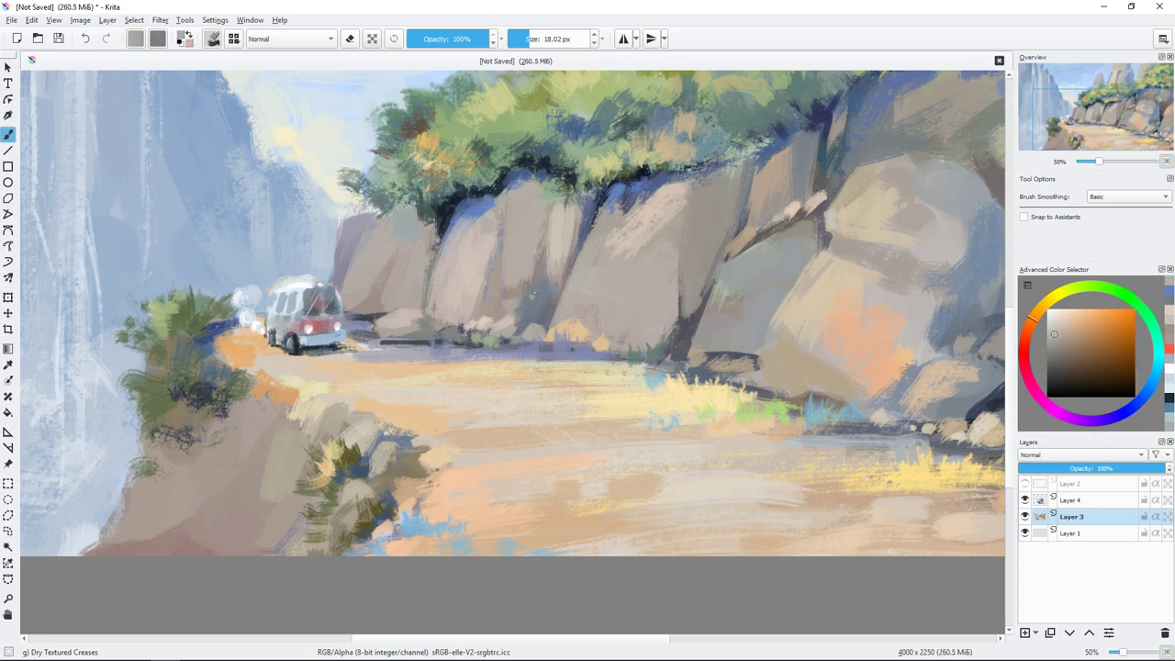
- Zoom out, enlarge the brush, and paint dark green strokes on the lower-left rocky ledge
key(minus)
drag(680, 333, 678, 403)
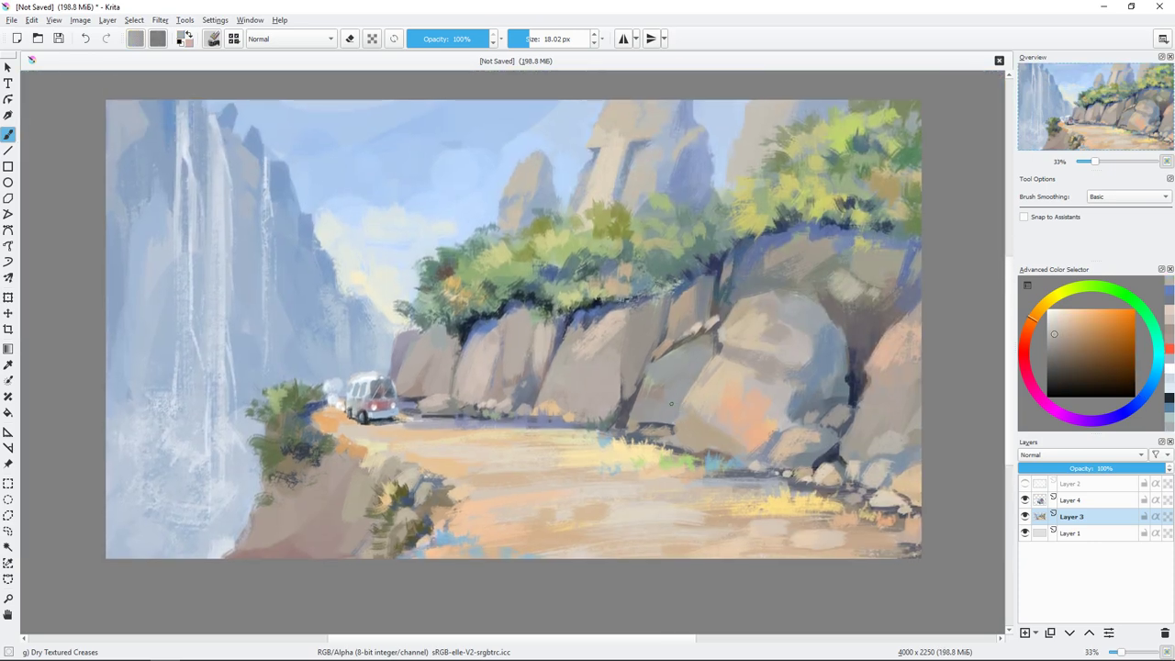
key(bracketright)
key(bracketright)
key(bracketright)
ctrl+click(351, 464)
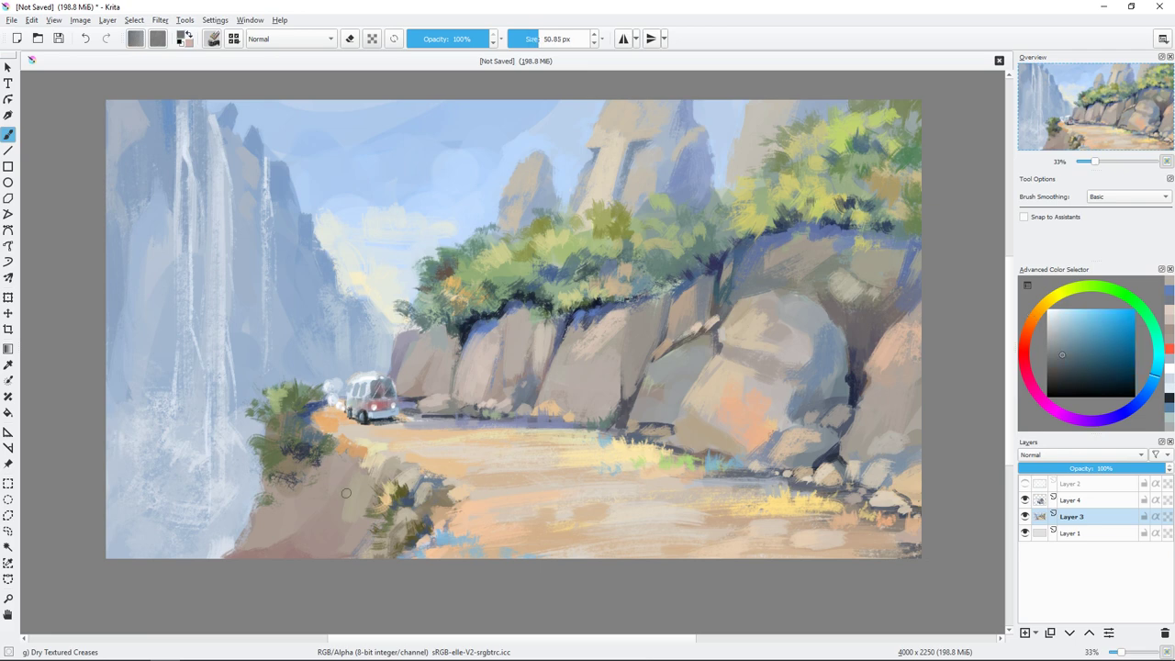
key(bracketright)
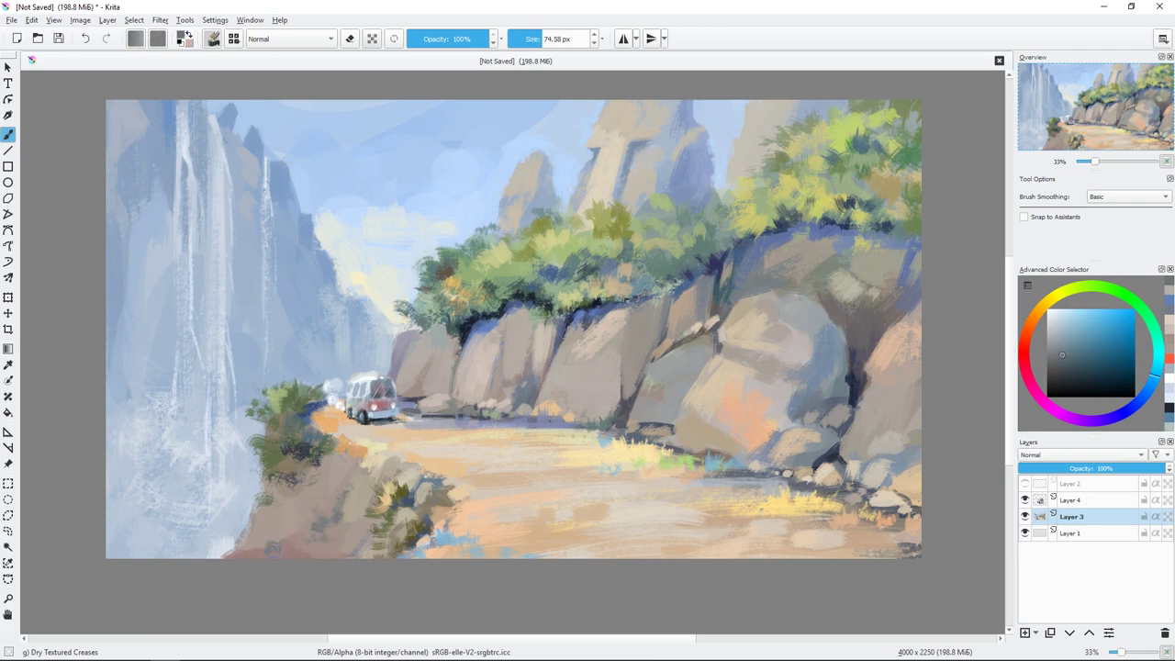
ctrl+click(242, 545)
drag(225, 553, 243, 536)
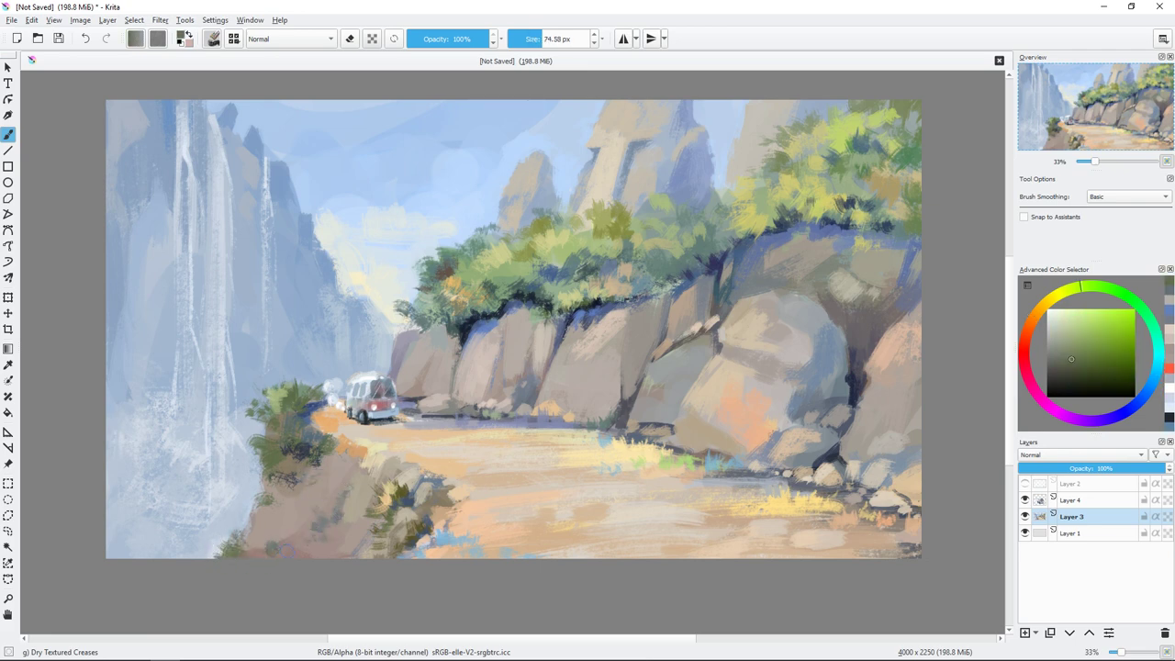
- Choose dark blue, then light yellow-green, with a smaller brush on Layer 4
ctrl+click(444, 537)
key(bracketleft)
key(bracketleft)
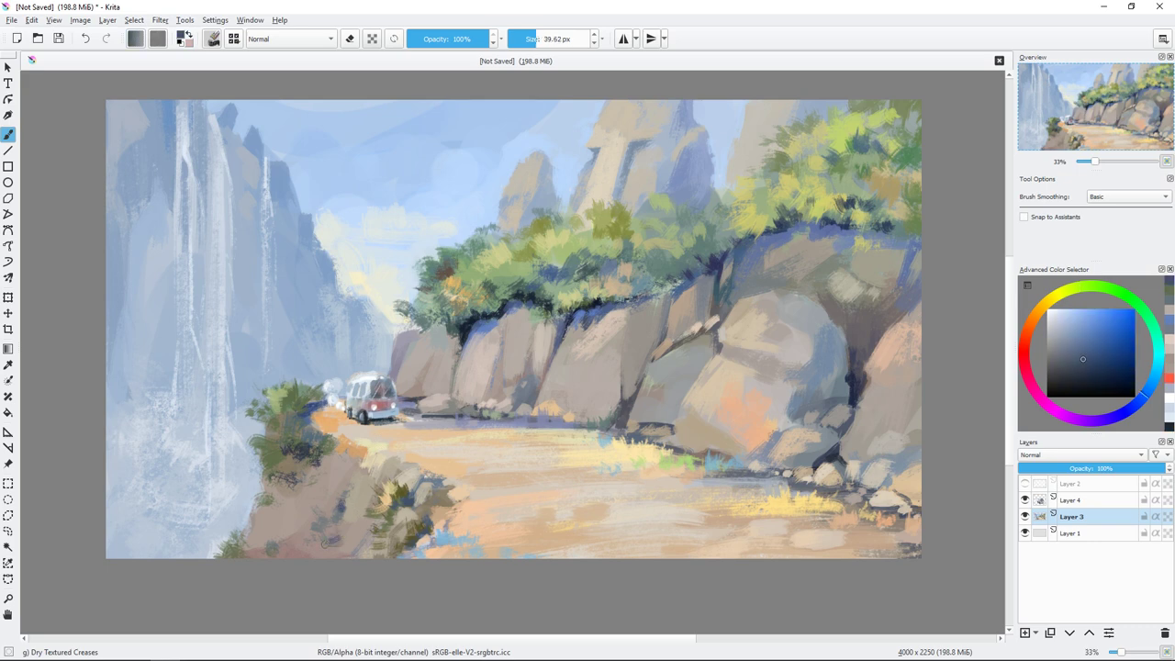
ctrl+click(321, 427)
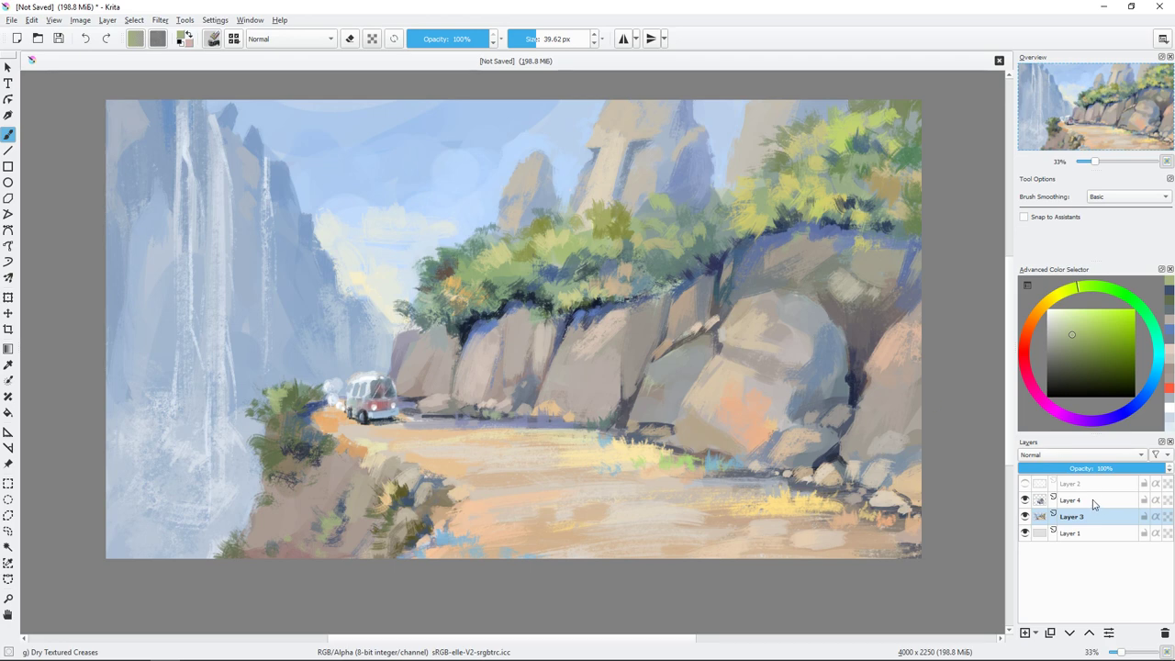
click(1094, 503)
- Mix a dark yellowish colour, zoom in, and paint a first small figure on the ledge
key(bracketleft)
click(1061, 357)
click(1054, 295)
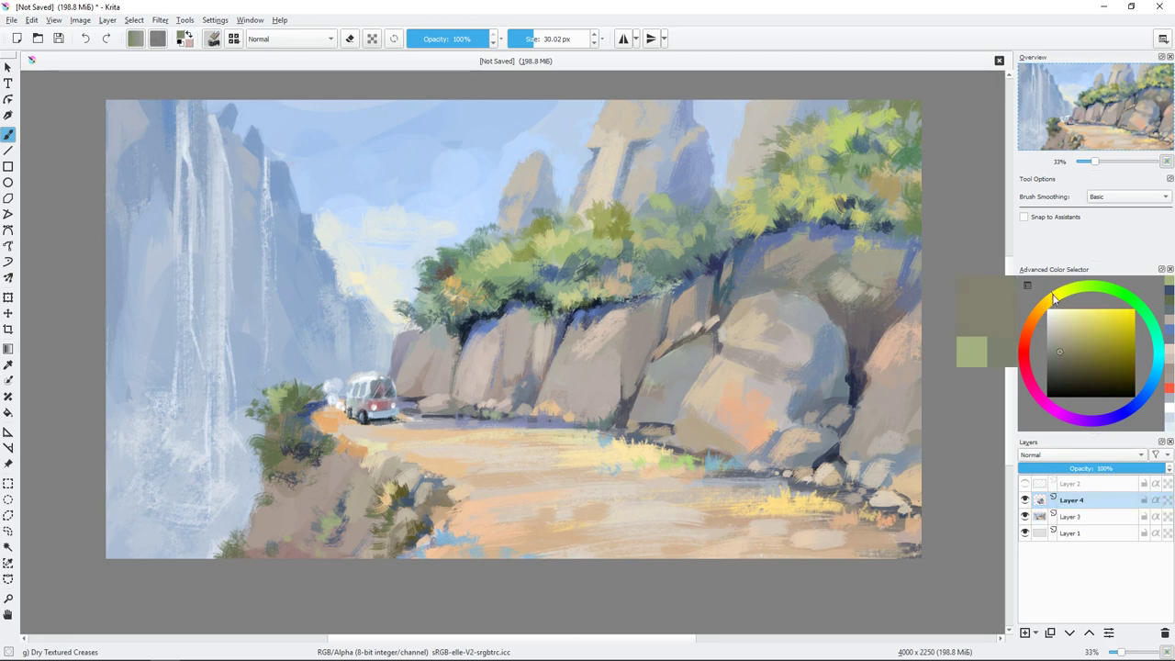
click(1057, 365)
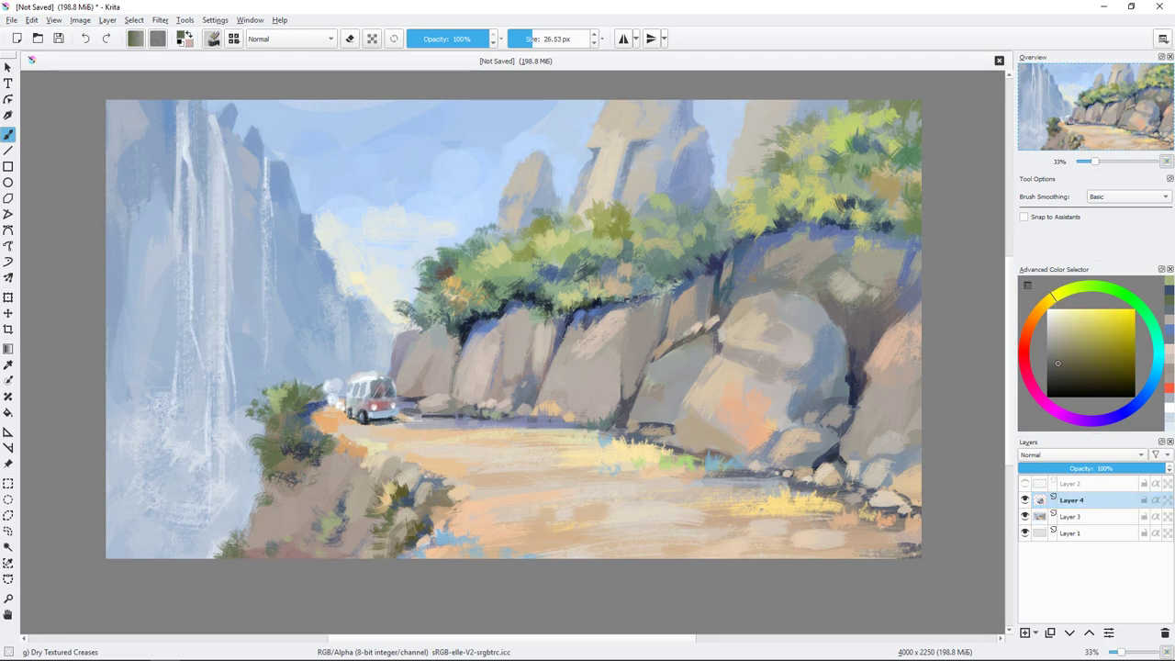
scroll(867, 248, up, 1)
scroll(867, 248, up, 1)
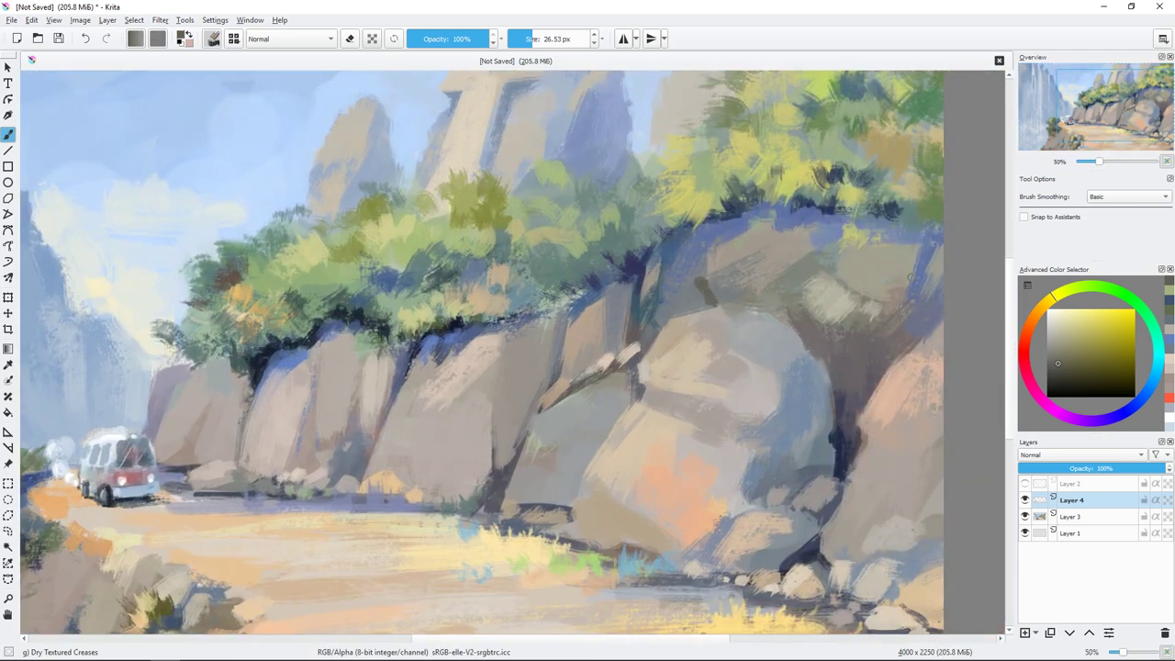
key(bracketleft)
drag(703, 287, 705, 307)
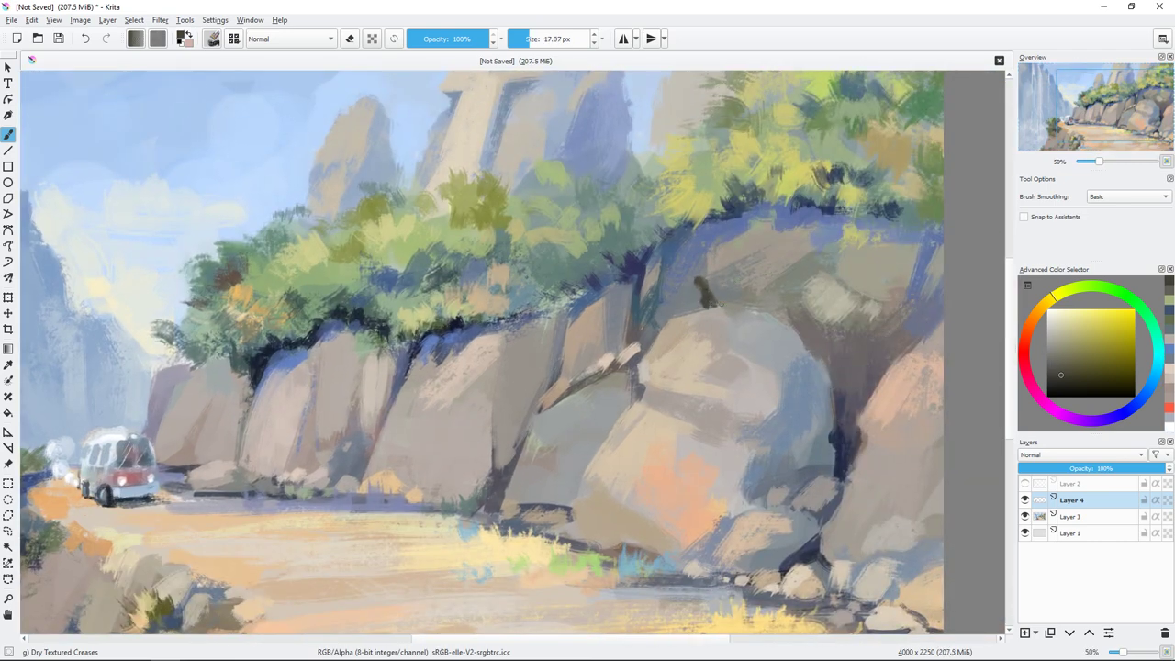
- Paint a second dark grey-brown animal with its tail extending right
key(bracketleft)
key(e)
key(e)
click(1071, 333)
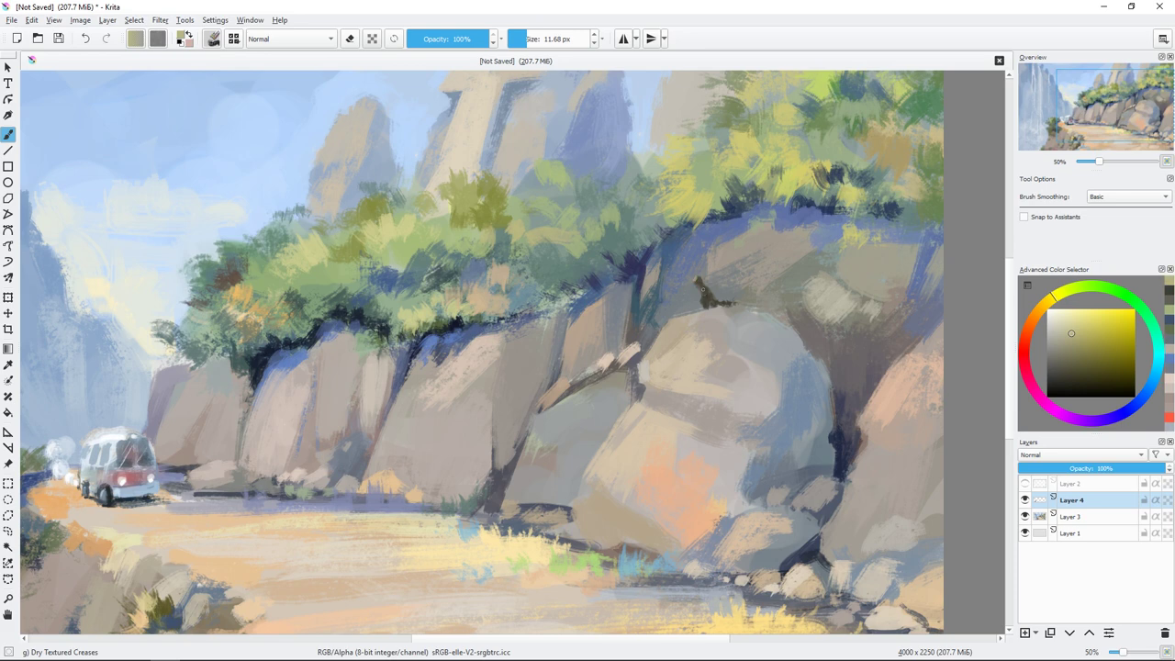
ctrl+click(728, 266)
key(bracketright)
click(753, 291)
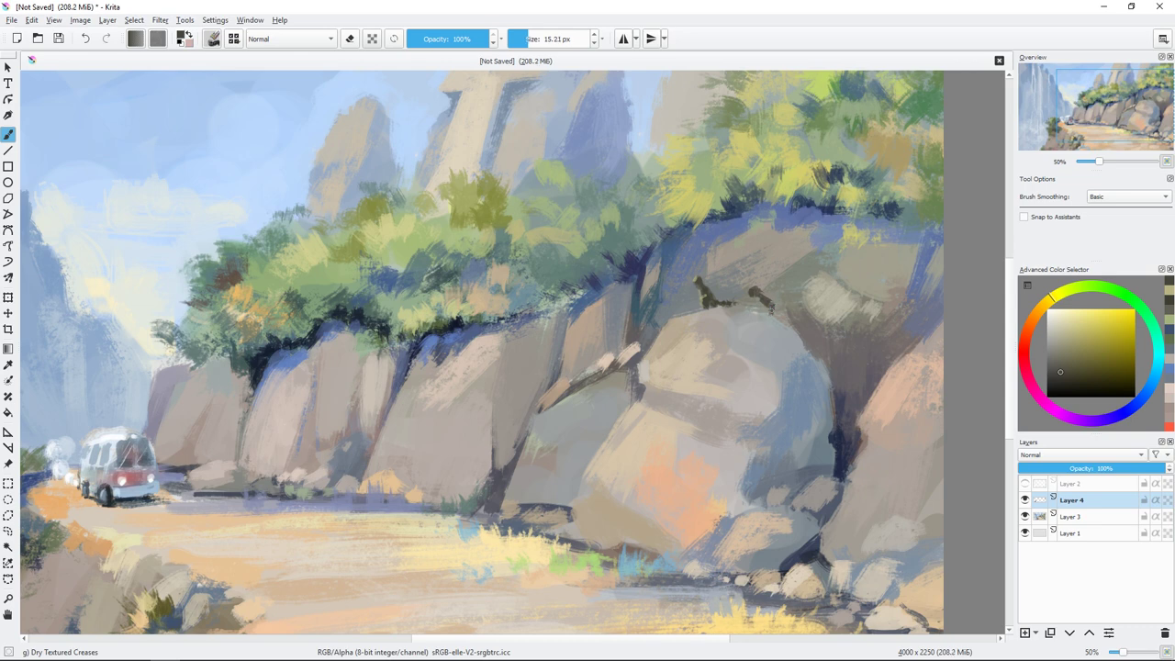
drag(771, 306, 791, 312)
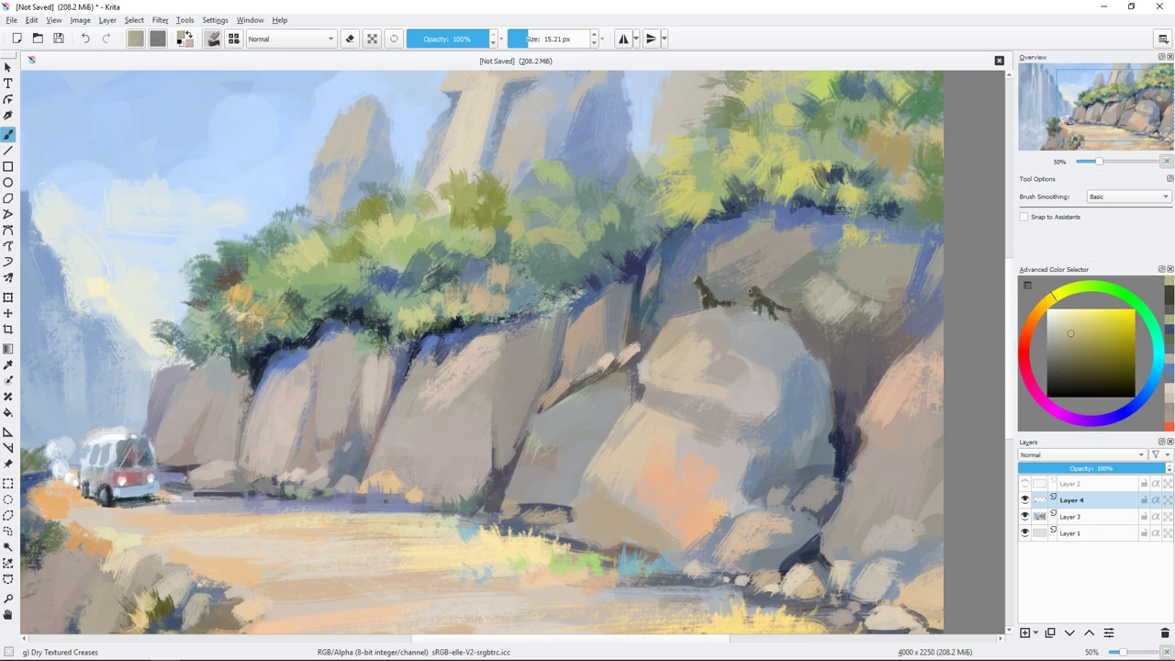
- Pick a darker colour and dab in a third small animal beside the others
click(1079, 377)
drag(1079, 376, 1072, 382)
key(e)
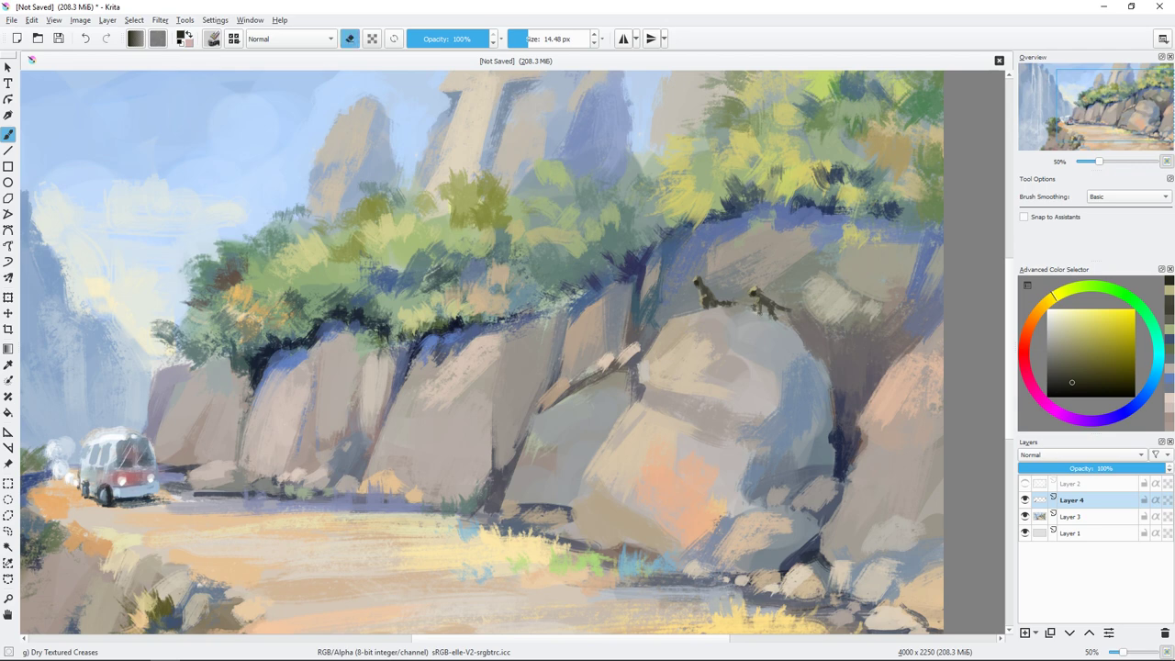
click(1169, 303)
key(e)
click(680, 315)
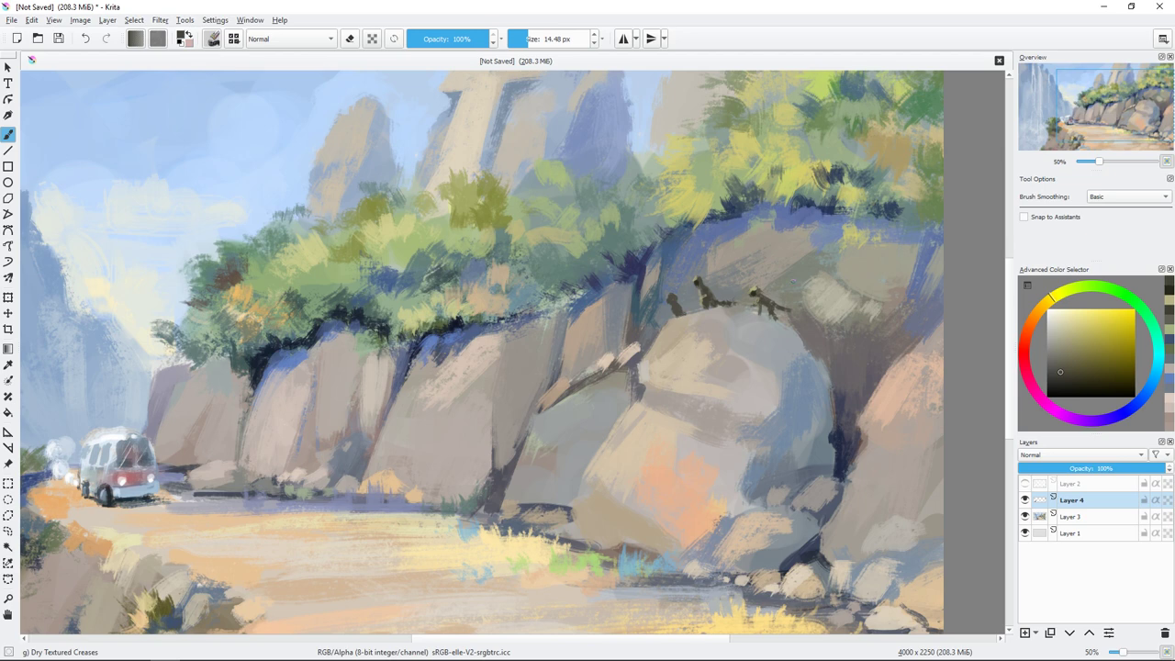
click(685, 306)
- Pick a near-black colour and zoom to full size centred on the ledge animals
click(1070, 333)
key(bracketleft)
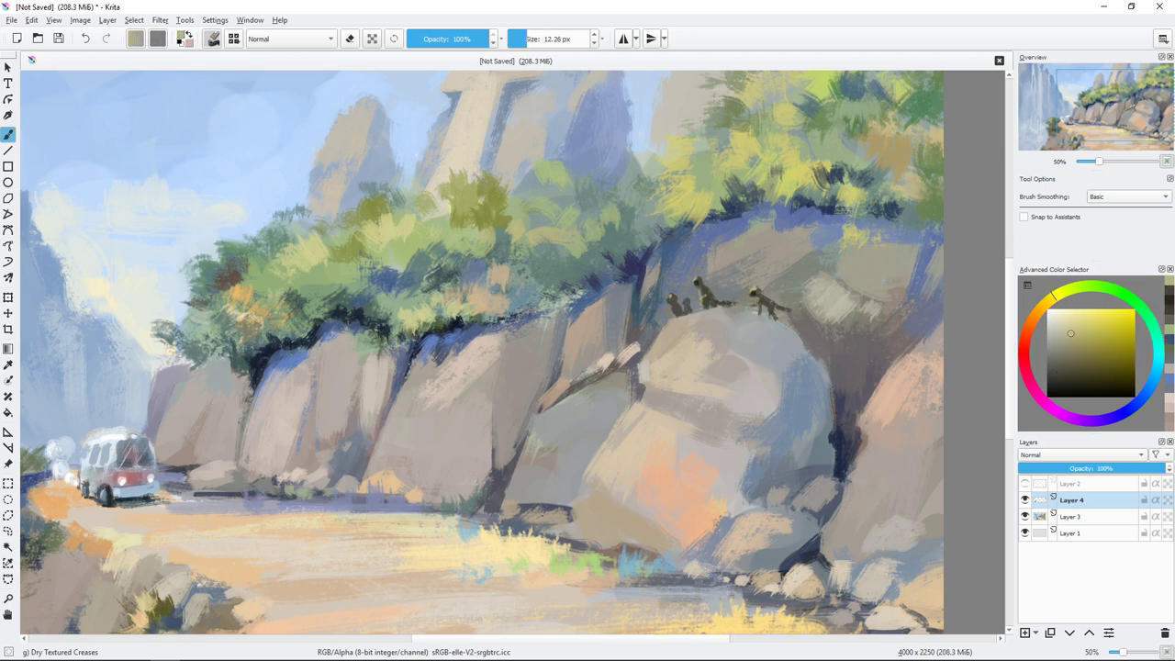
click(1071, 382)
ctrl+click(706, 342)
drag(800, 349, 843, 290)
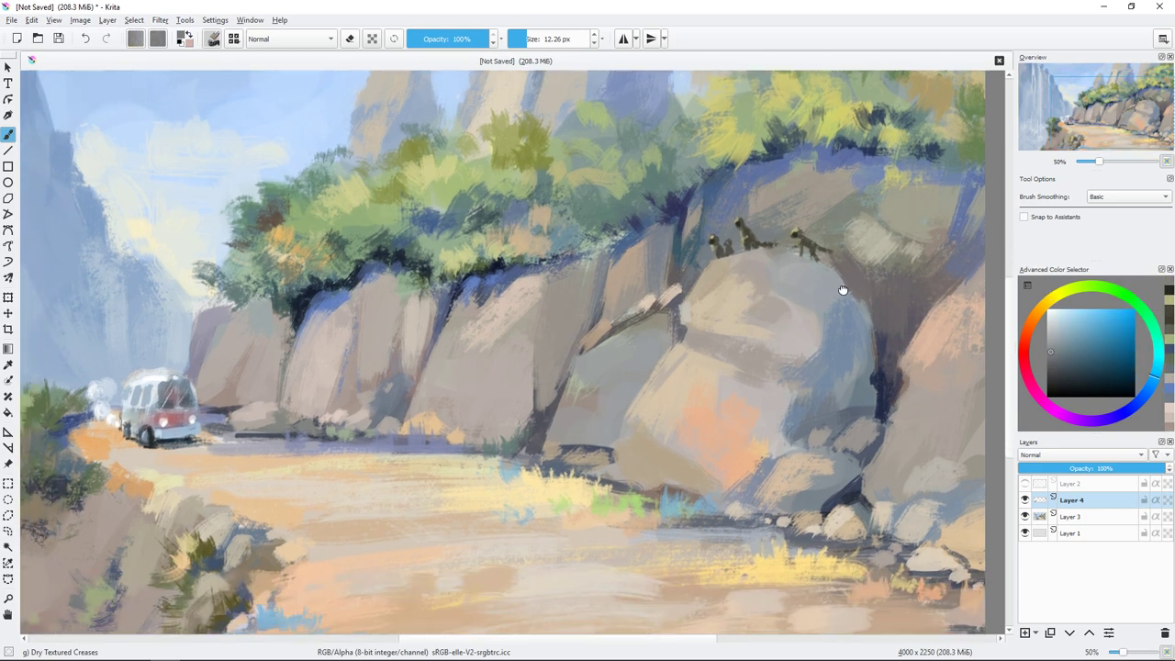
scroll(550, 395, up, 1)
drag(758, 284, 592, 404)
key(1)
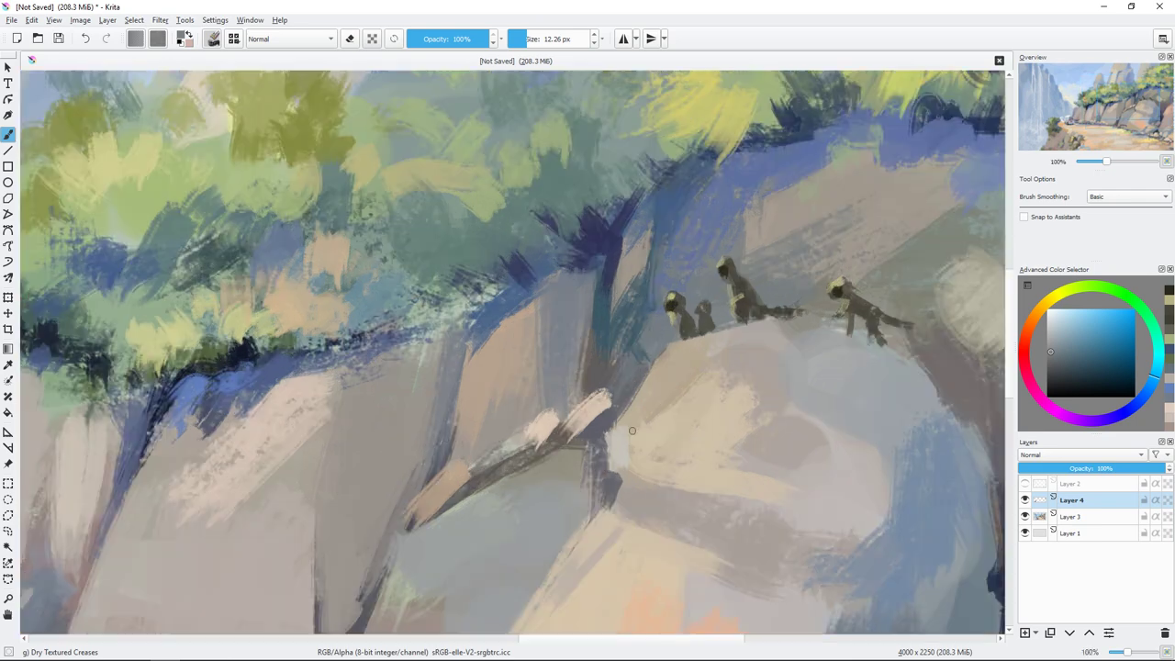
click(1067, 391)
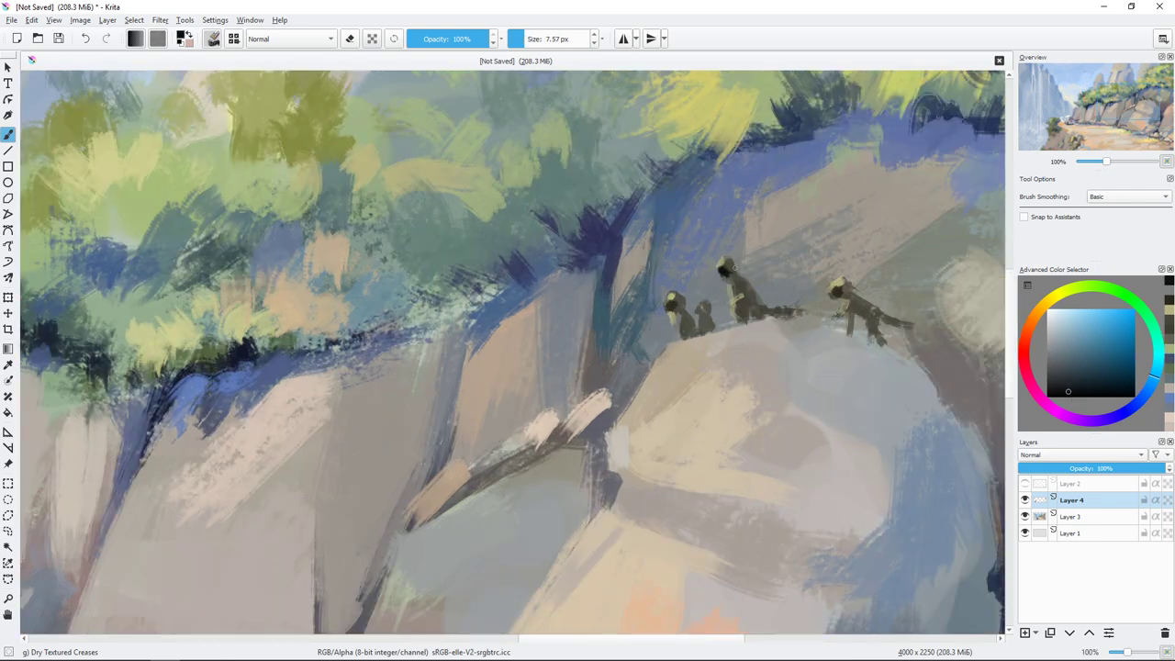
drag(642, 367, 528, 344)
- Sample the animals' dark olive, lengthen the right animal's tail, and paint a leg
key(e)
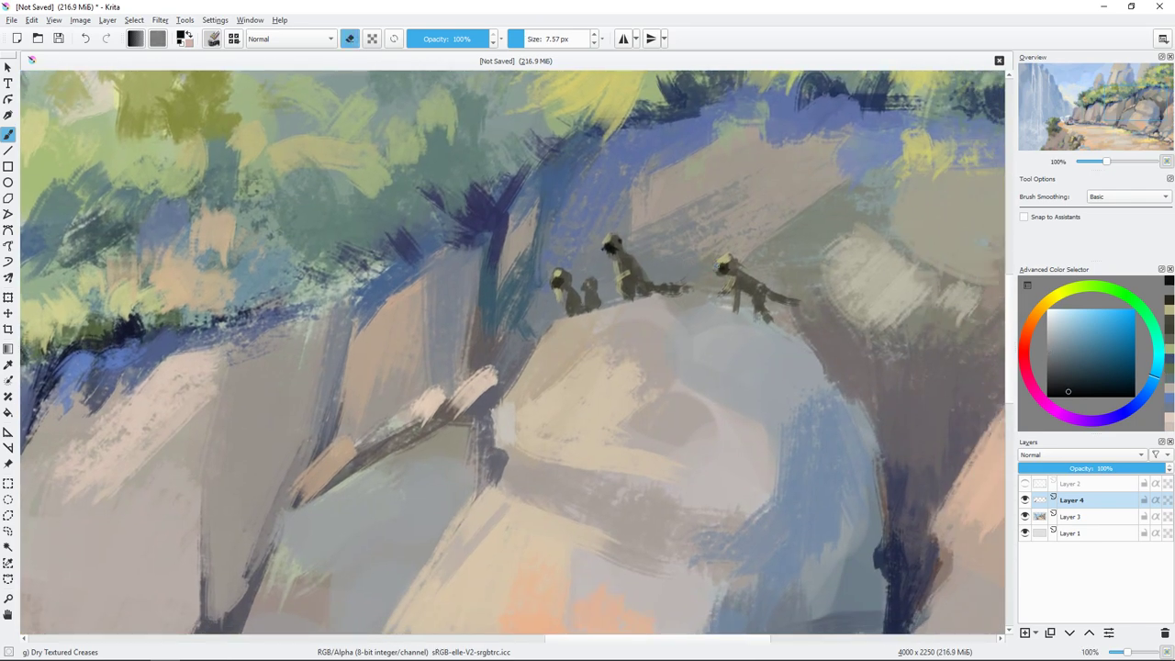
key(e)
ctrl+click(804, 296)
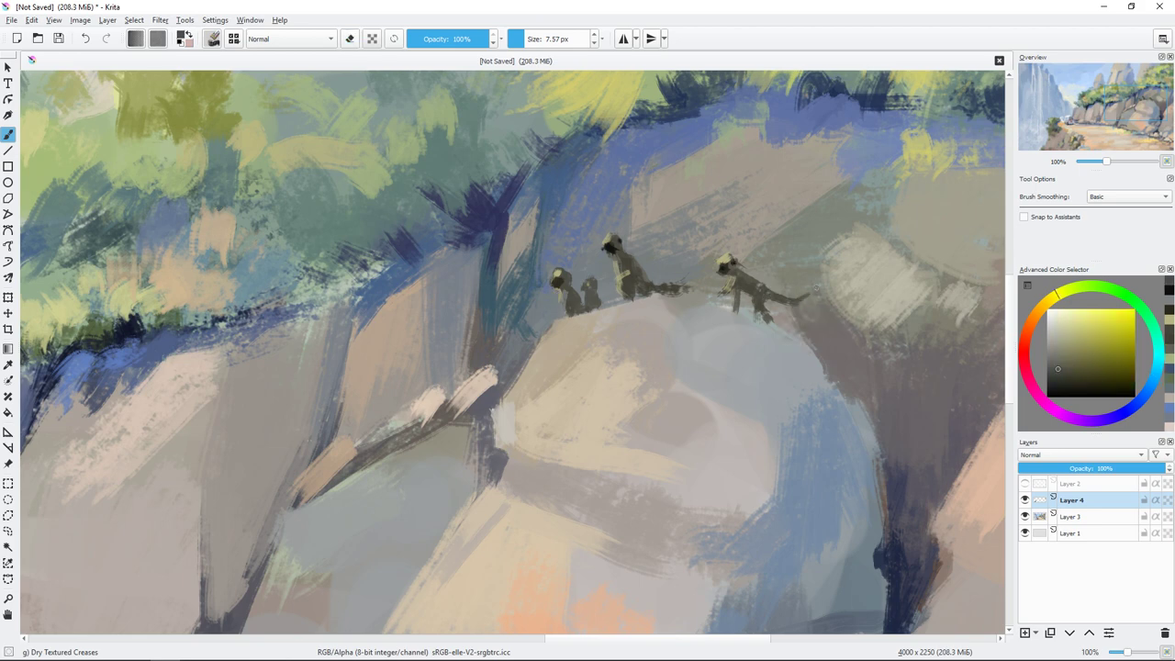
drag(778, 303, 811, 290)
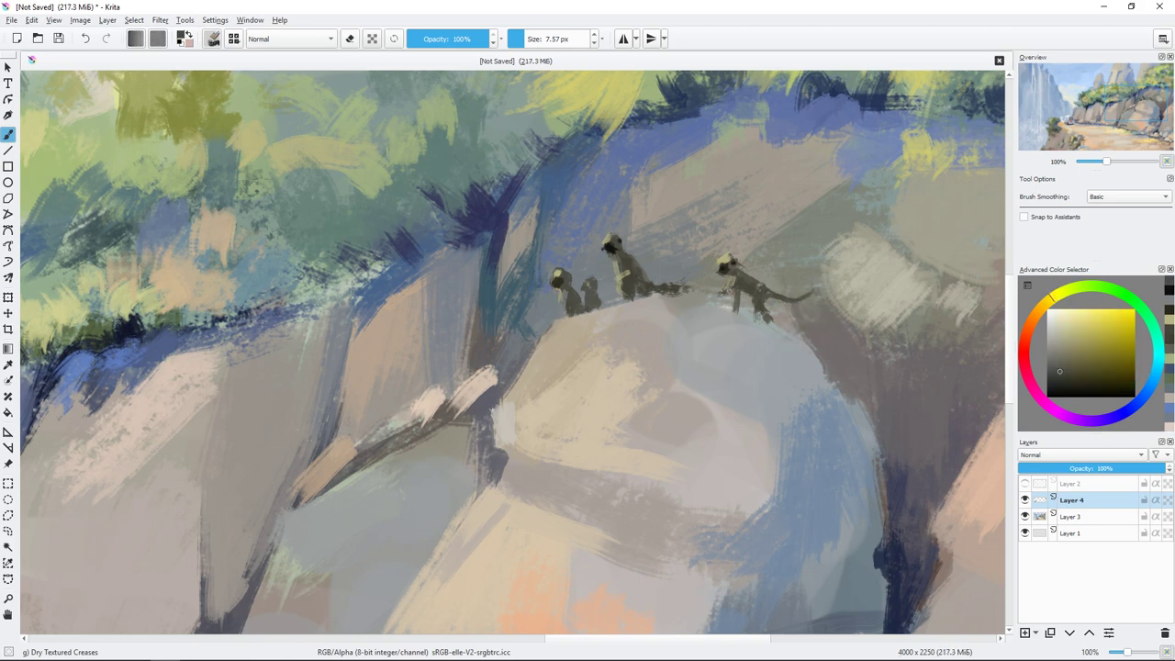
drag(561, 293, 563, 316)
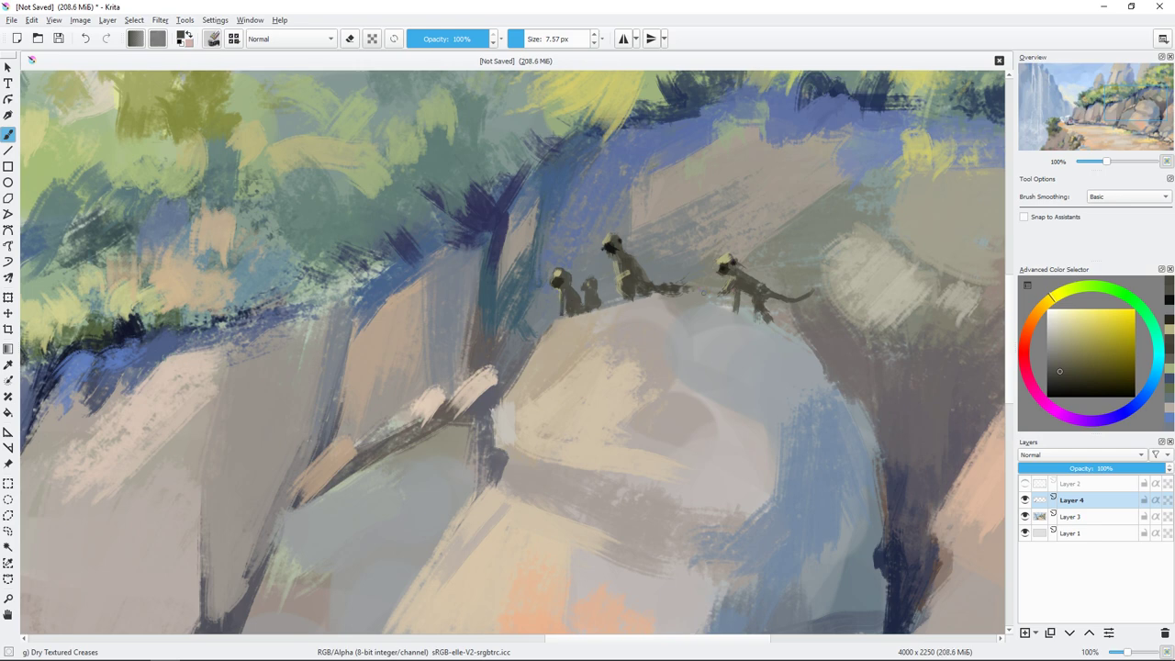
- Zoom out to check the waterfall side and pick a blue-grey colour
key(e)
key(minus)
key(minus)
key(minus)
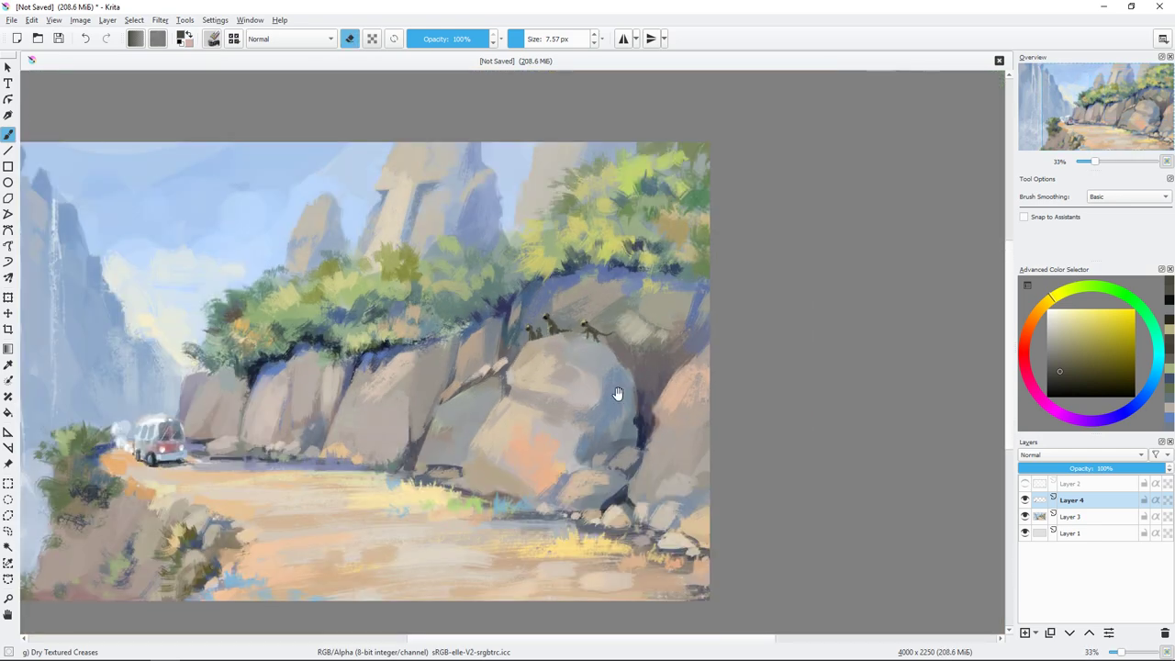
drag(618, 392, 810, 365)
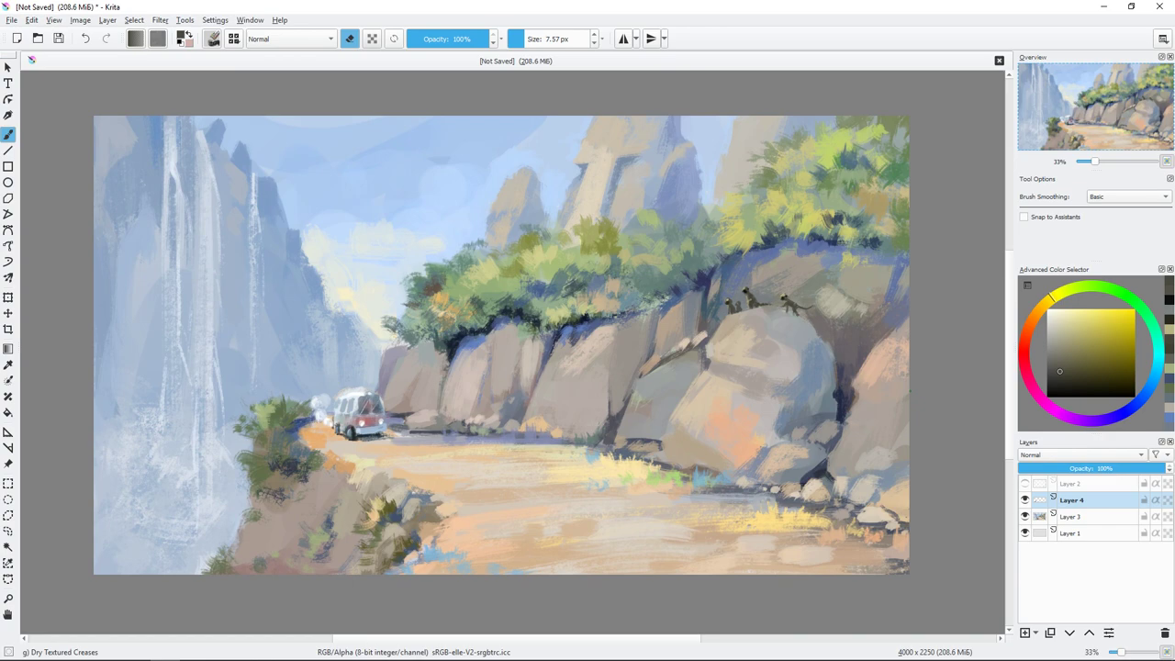
scroll(853, 344, up, 1)
scroll(854, 344, up, 1)
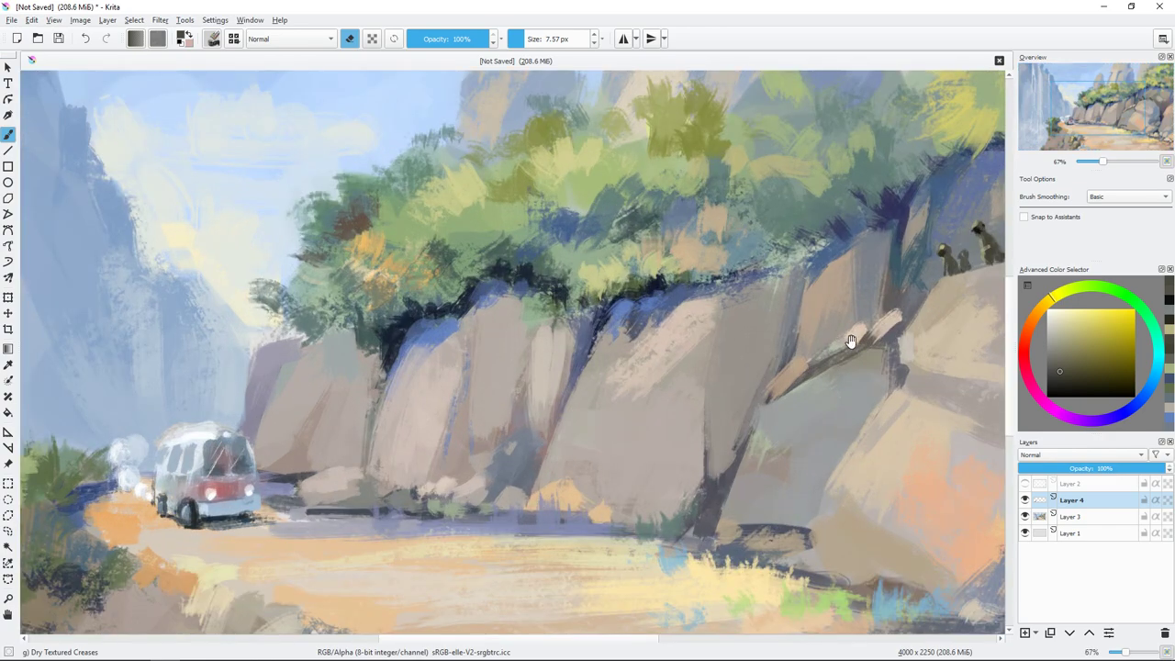
scroll(854, 345, up, 1)
ctrl+click(698, 431)
key(e)
- Add dark strokes below the right animal, pick light blue-grey, and zoom back out
key(plus)
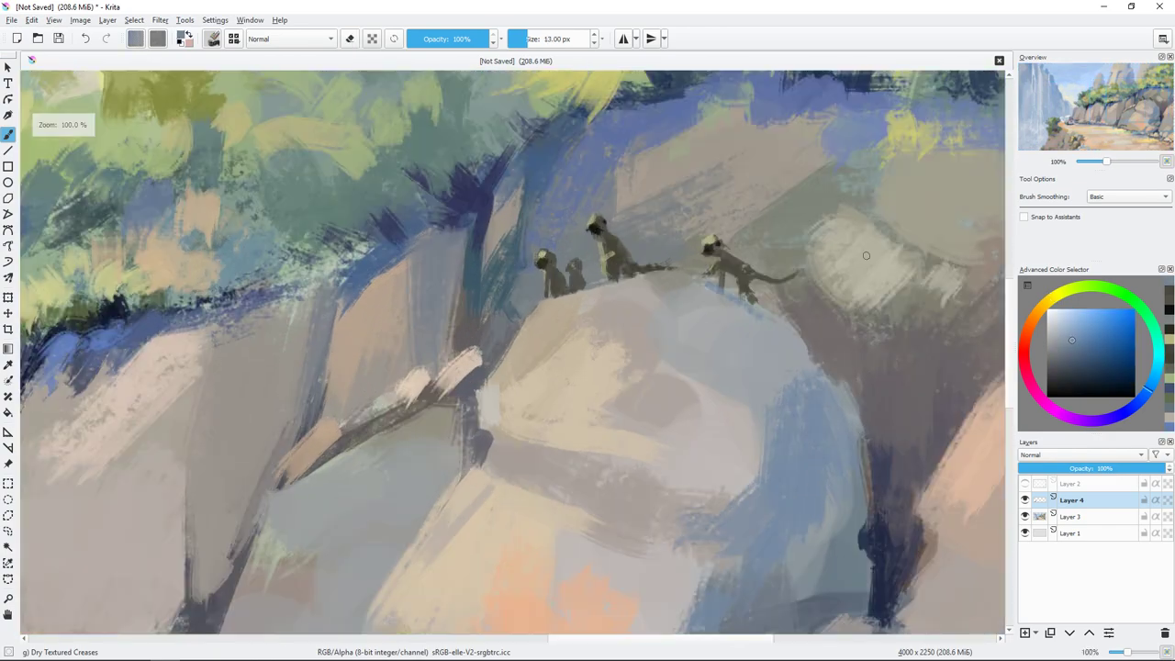
ctrl+click(675, 327)
mouse_move(714, 292)
mouse_down()
mouse_move(738, 297)
mouse_move(714, 292)
mouse_up()
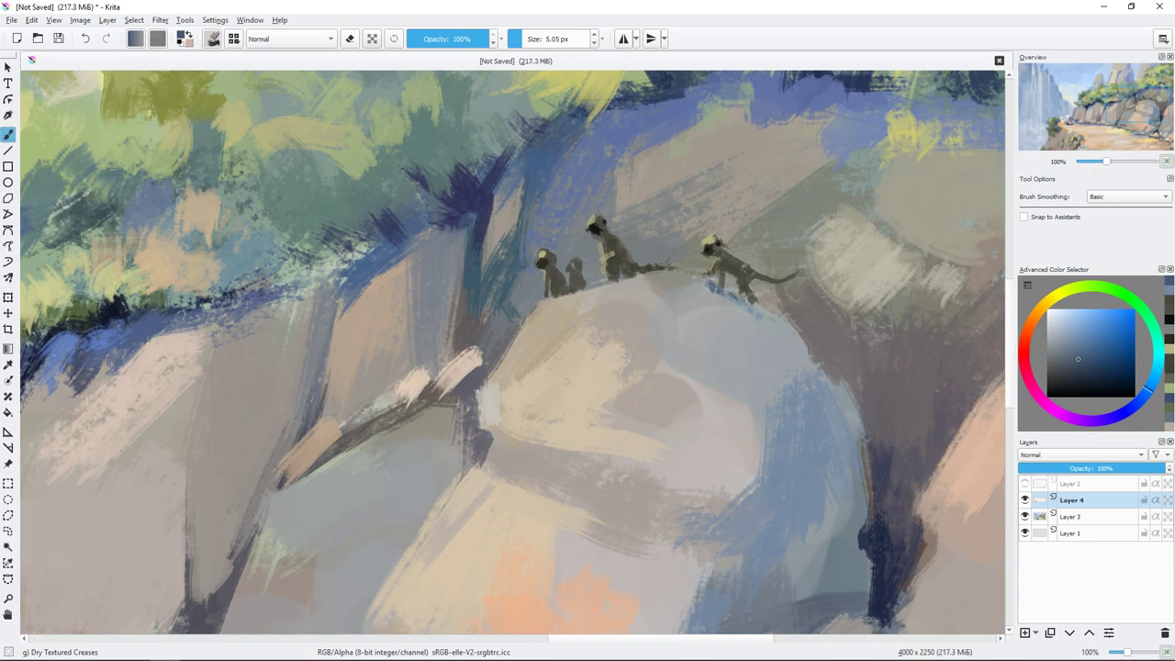
ctrl+click(759, 312)
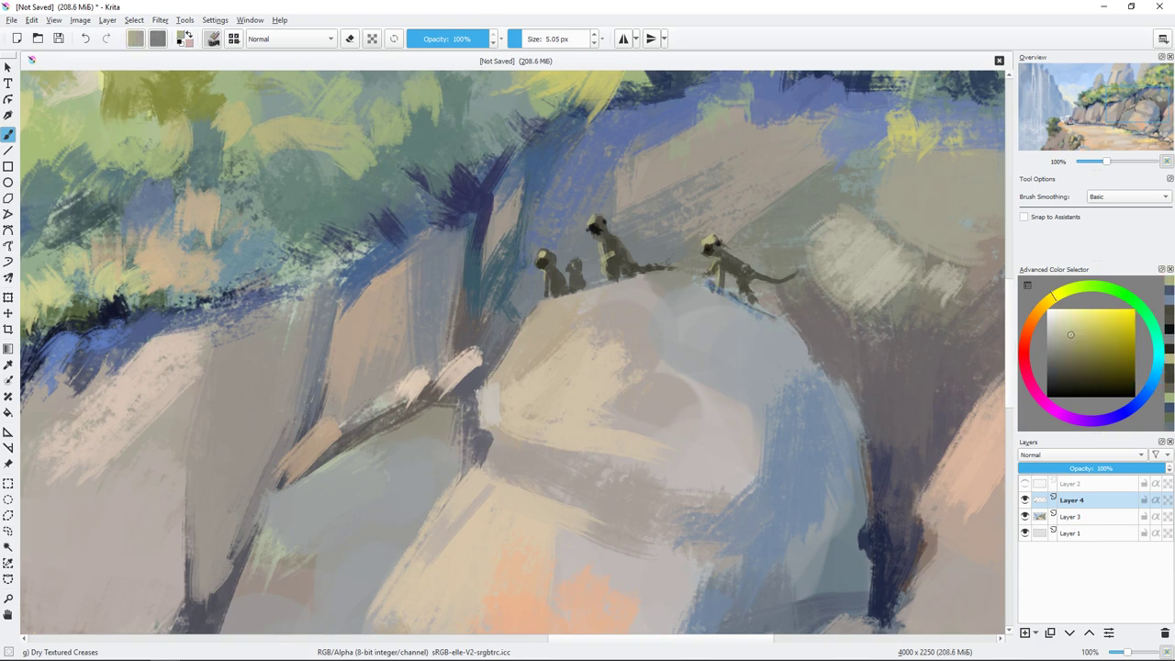
ctrl+click(739, 292)
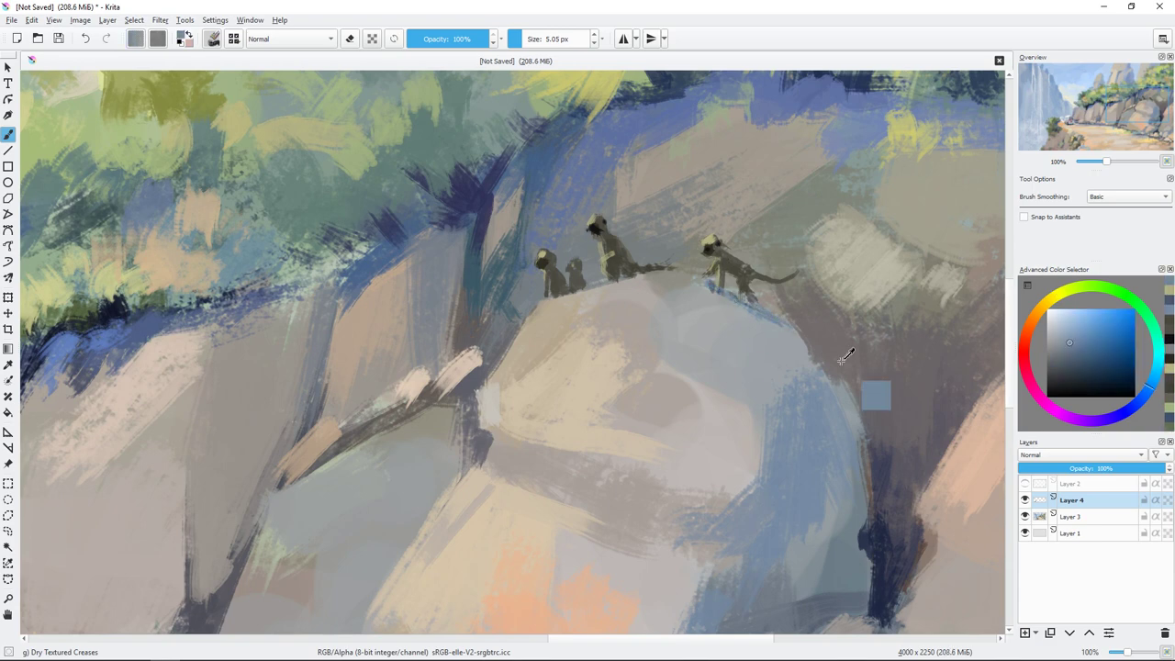
key(minus)
key(minus)
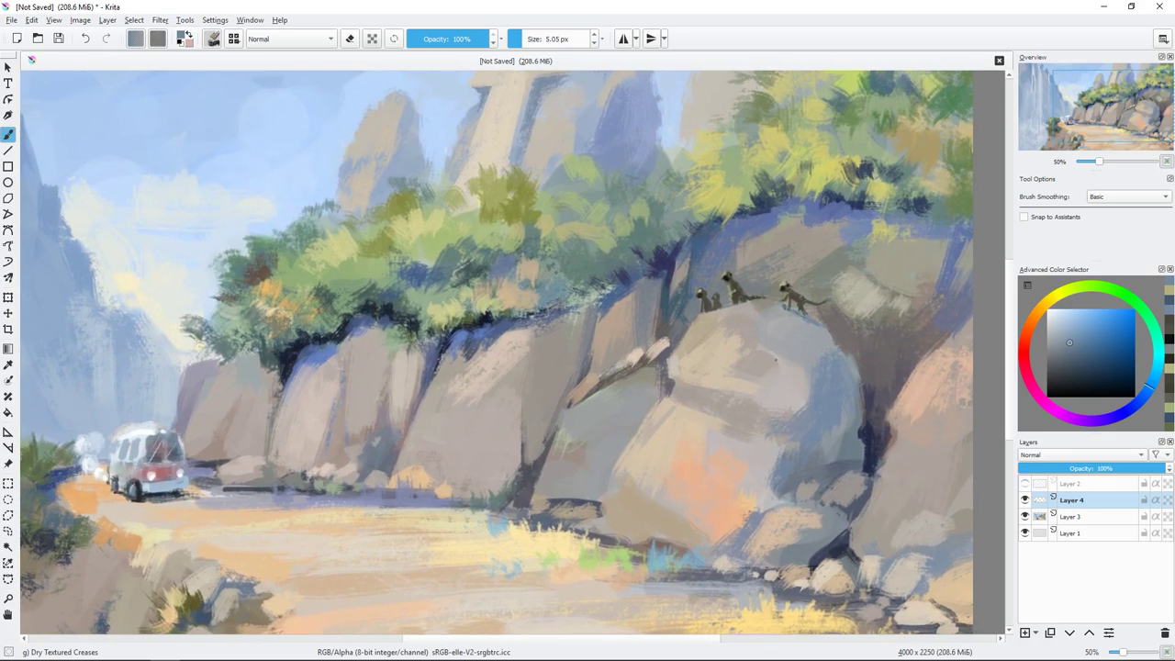
key(minus)
- On Layer 3, brush pale yellow strokes across the grass and ground with a much larger brush
key(Page_Down)
key(plus)
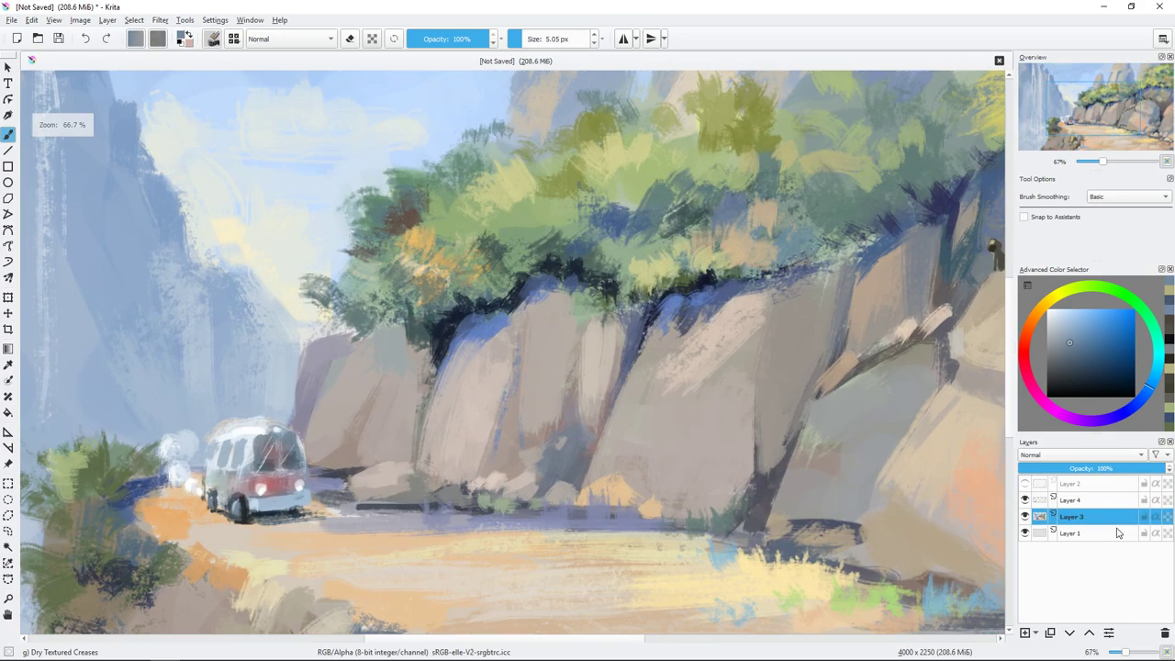
key(plus)
ctrl+click(690, 415)
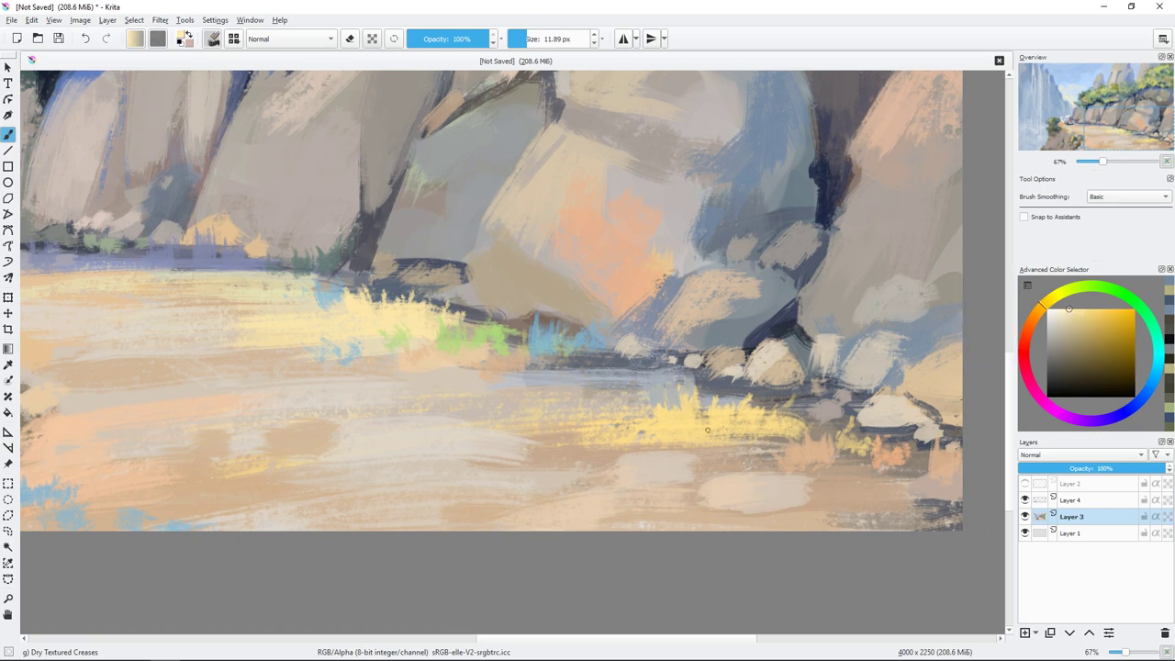
mouse_move(698, 414)
mouse_down()
mouse_move(742, 432)
mouse_move(739, 411)
mouse_up()
drag(828, 475, 834, 454)
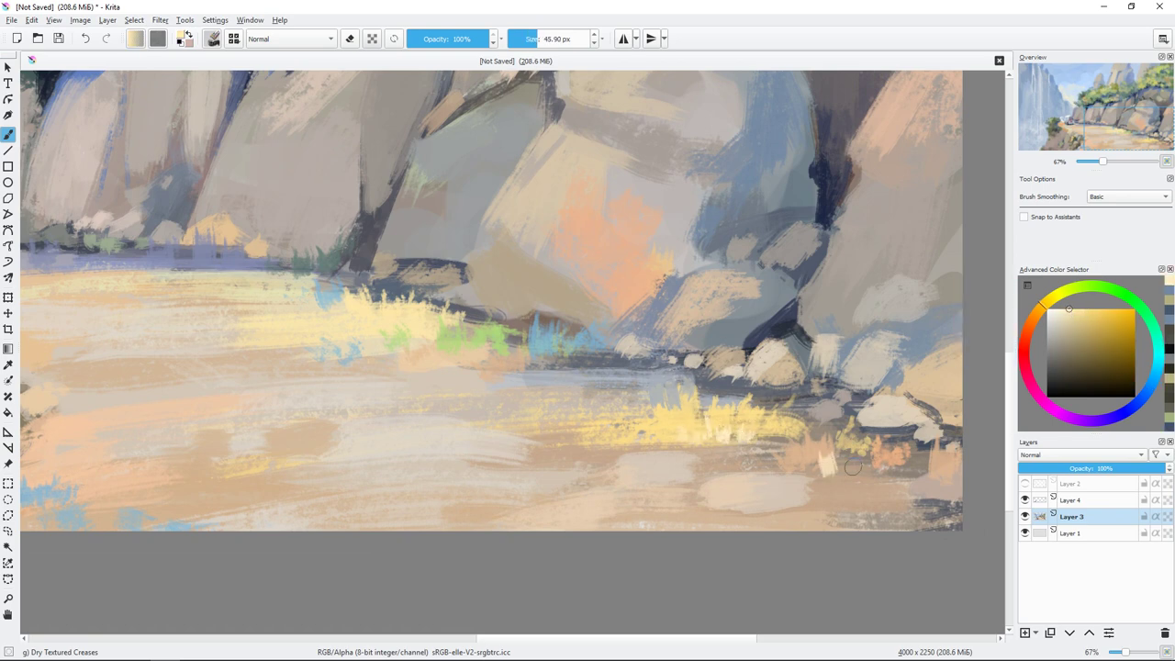
drag(609, 464, 607, 444)
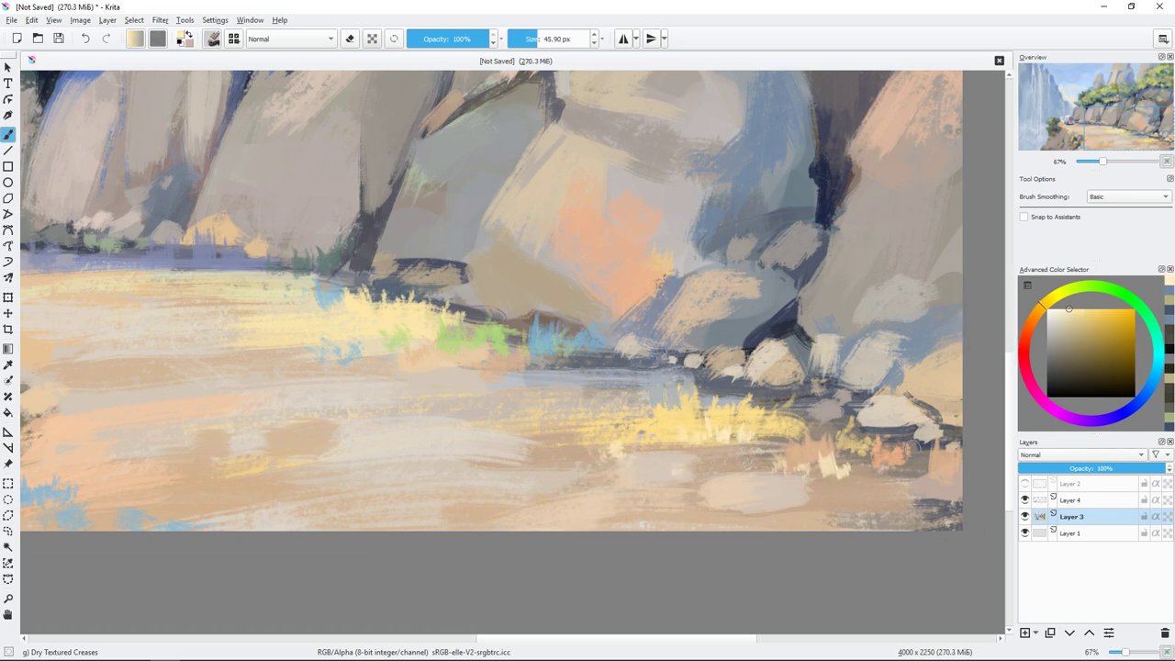
drag(911, 488, 908, 465)
- Pick orange and greyish-brown tones and add a faint stroke on the lower-right ground
ctrl+click(823, 456)
drag(728, 369, 680, 369)
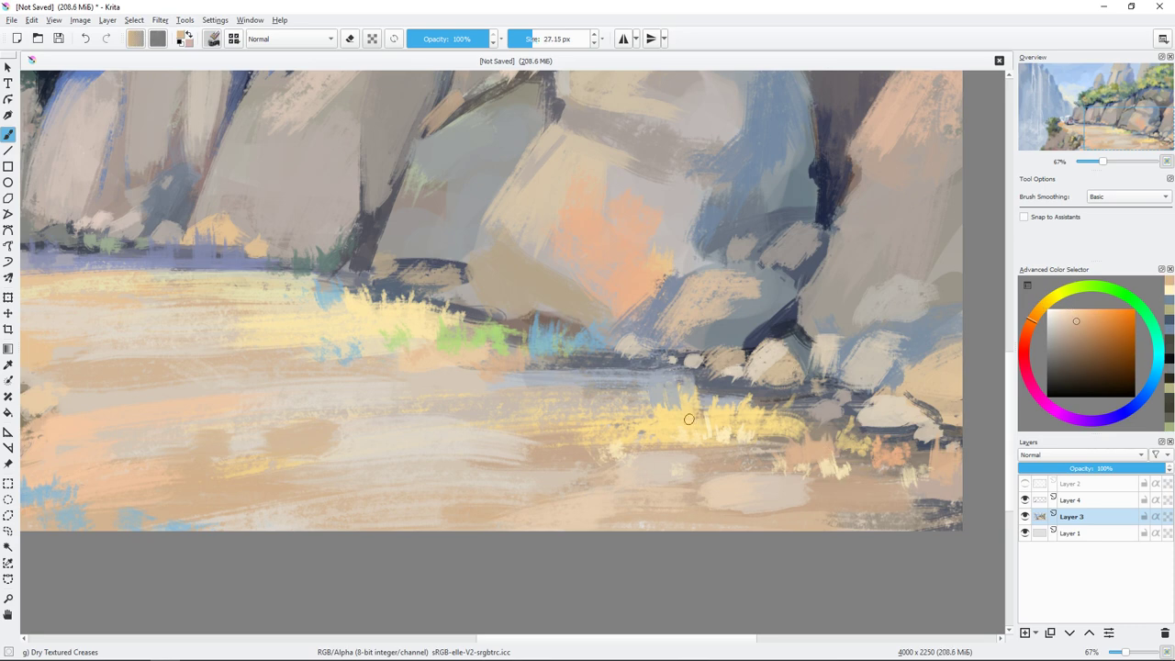
ctrl+click(601, 433)
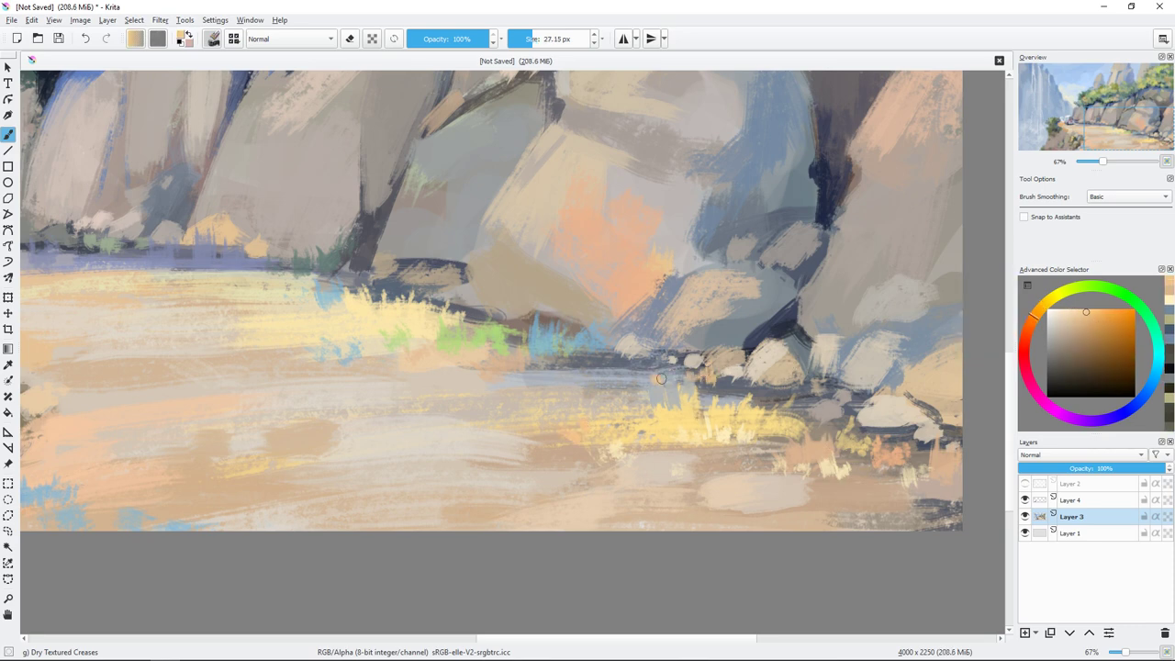
scroll(661, 431, down, 2)
ctrl+click(757, 443)
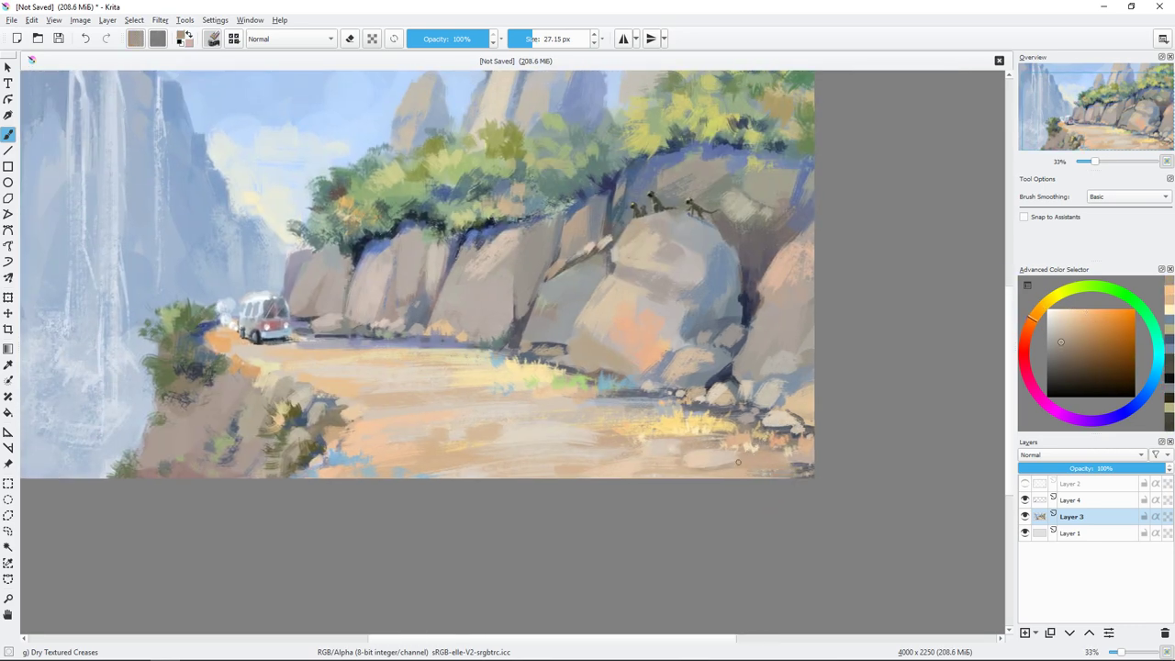
ctrl+click(719, 473)
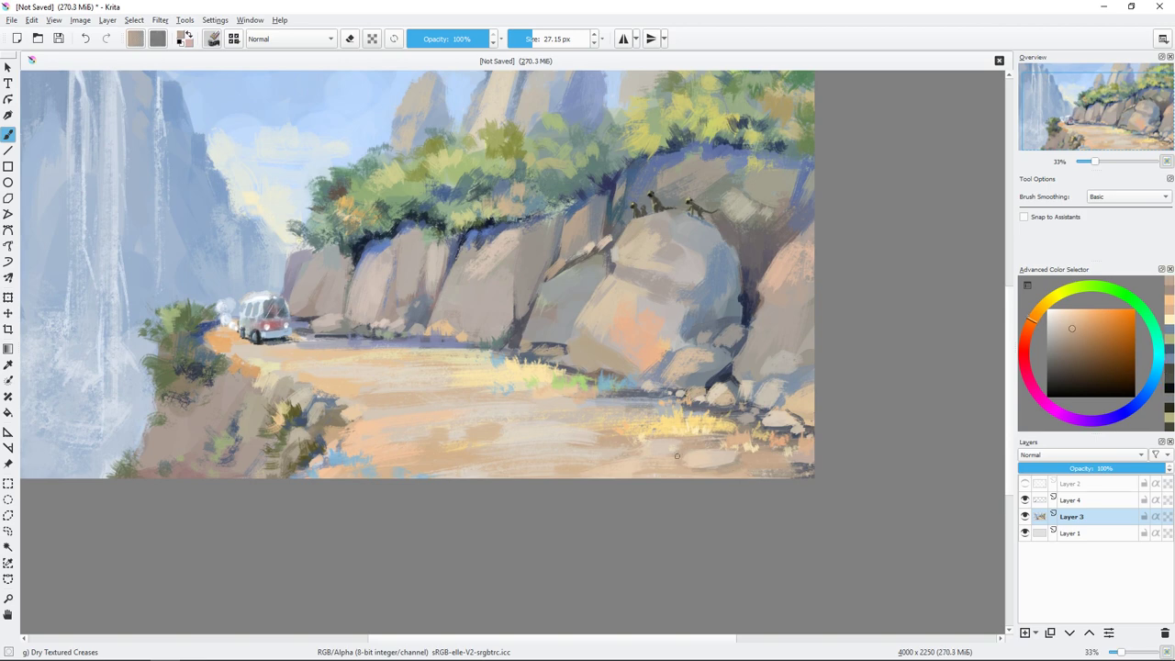
drag(684, 444, 637, 459)
- Sample light yellow and orange tones from the canvas and enlarge the brush slightly
ctrl+click(679, 459)
ctrl+click(775, 468)
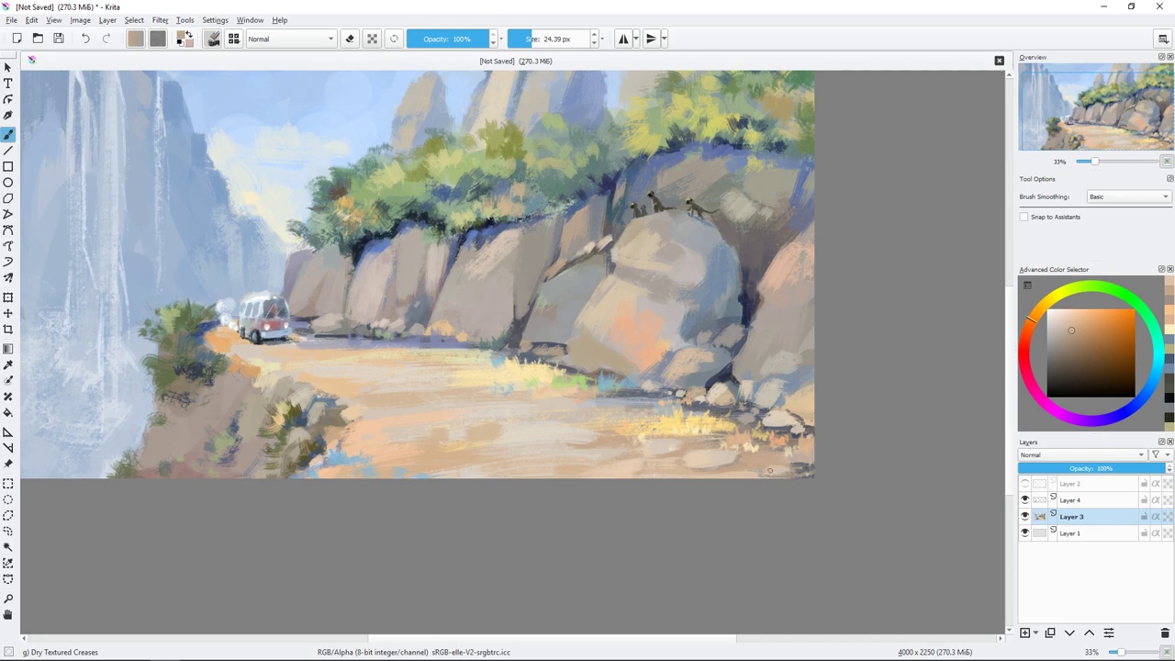
ctrl+click(643, 438)
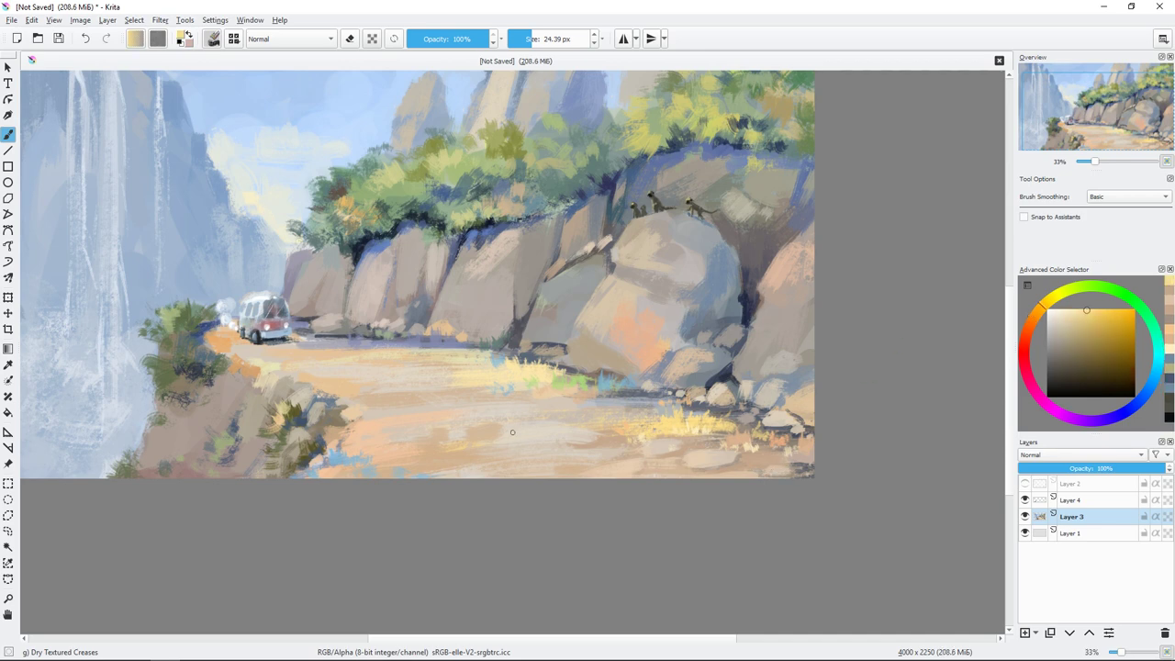
ctrl+click(522, 474)
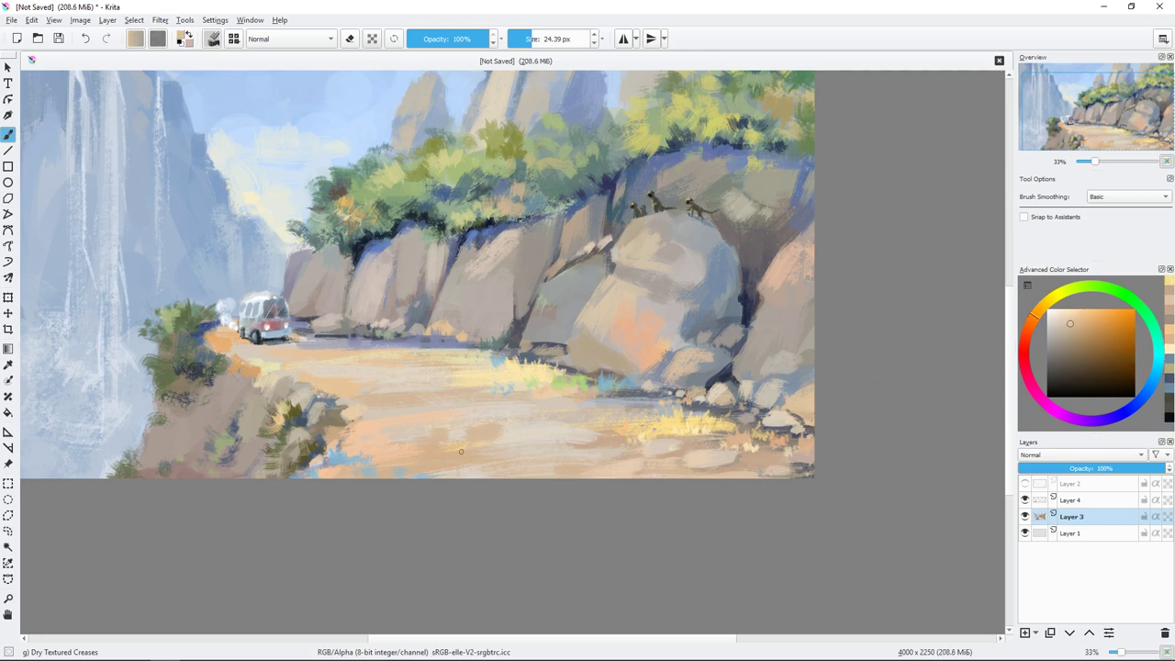
ctrl+click(409, 443)
key(bracketright)
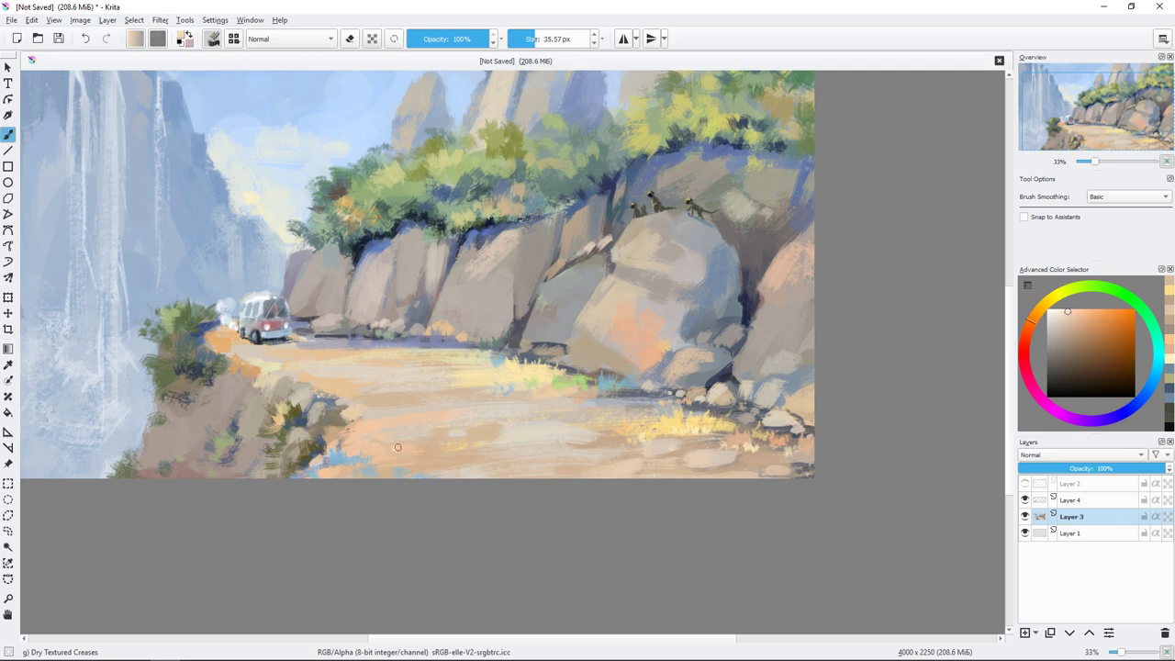
- Try pale cyan-grey and yellow-orange colours, pan to the whole painting, and switch to Layer 4
ctrl+click(454, 460)
key(bracketleft)
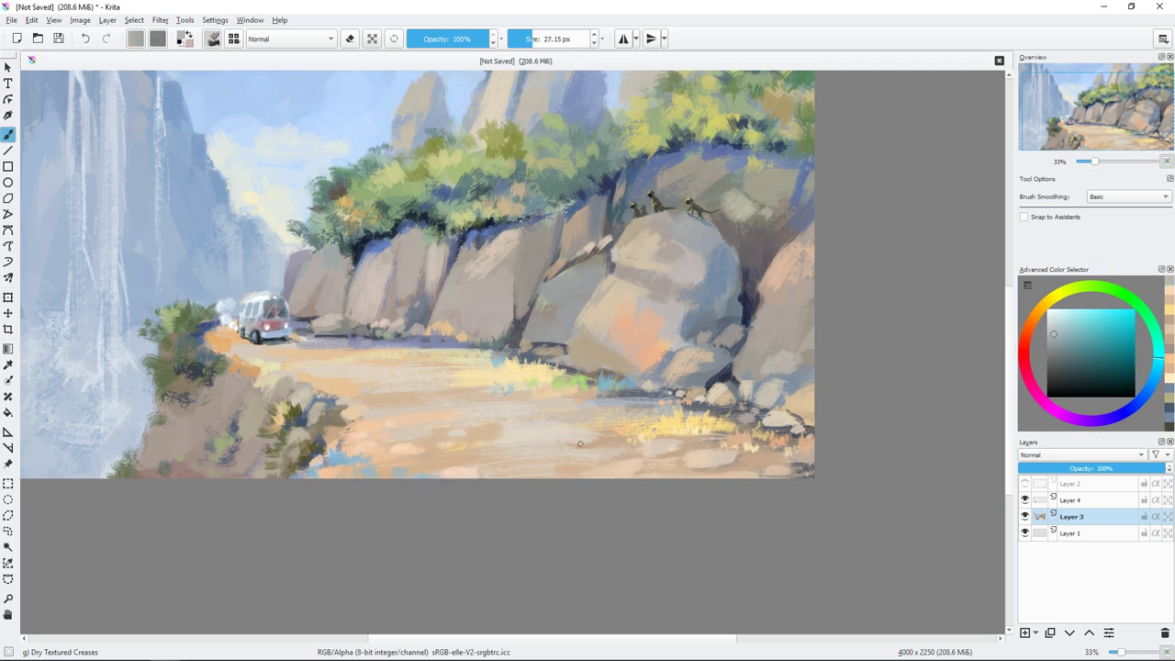
ctrl+click(578, 443)
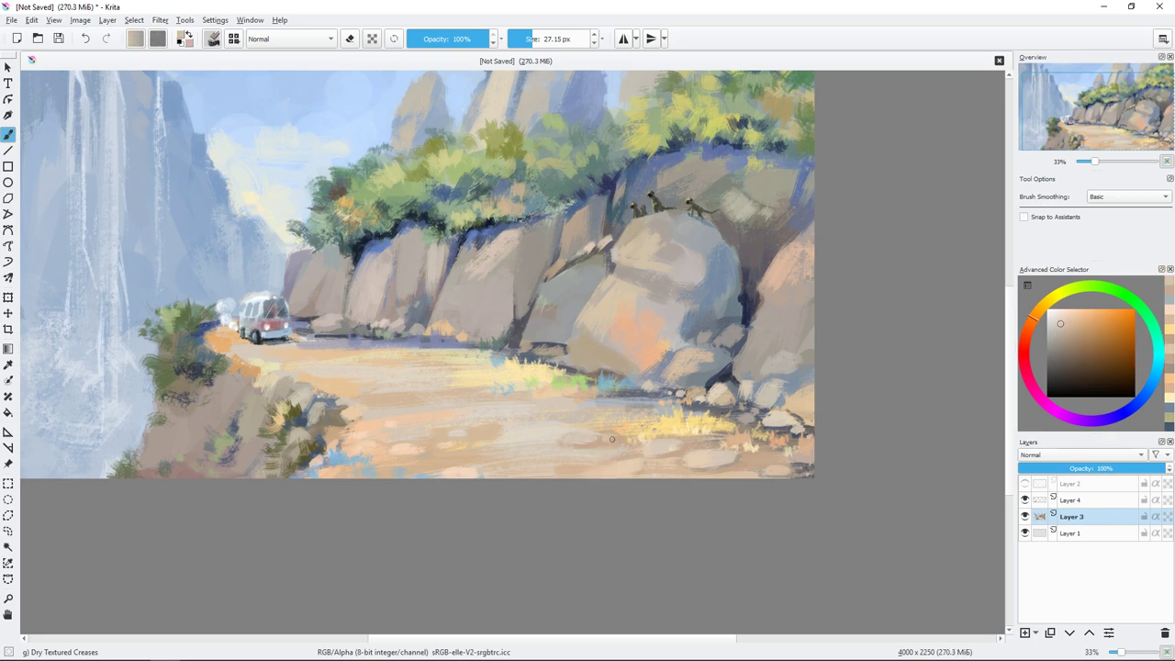
ctrl+click(420, 384)
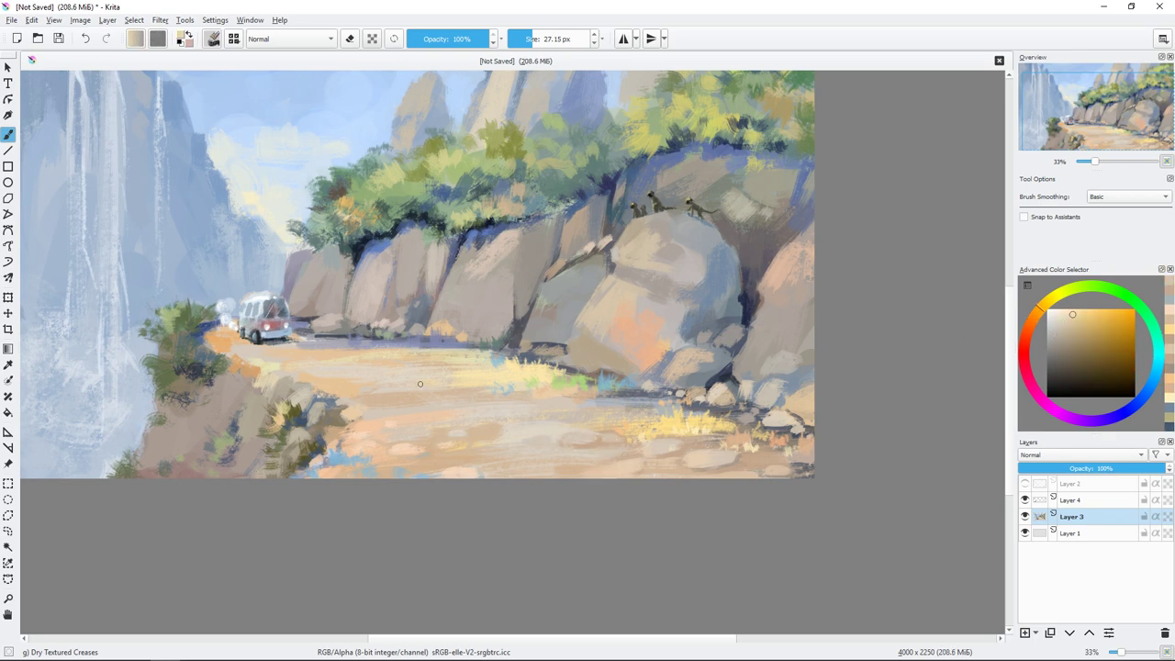
drag(707, 392, 829, 465)
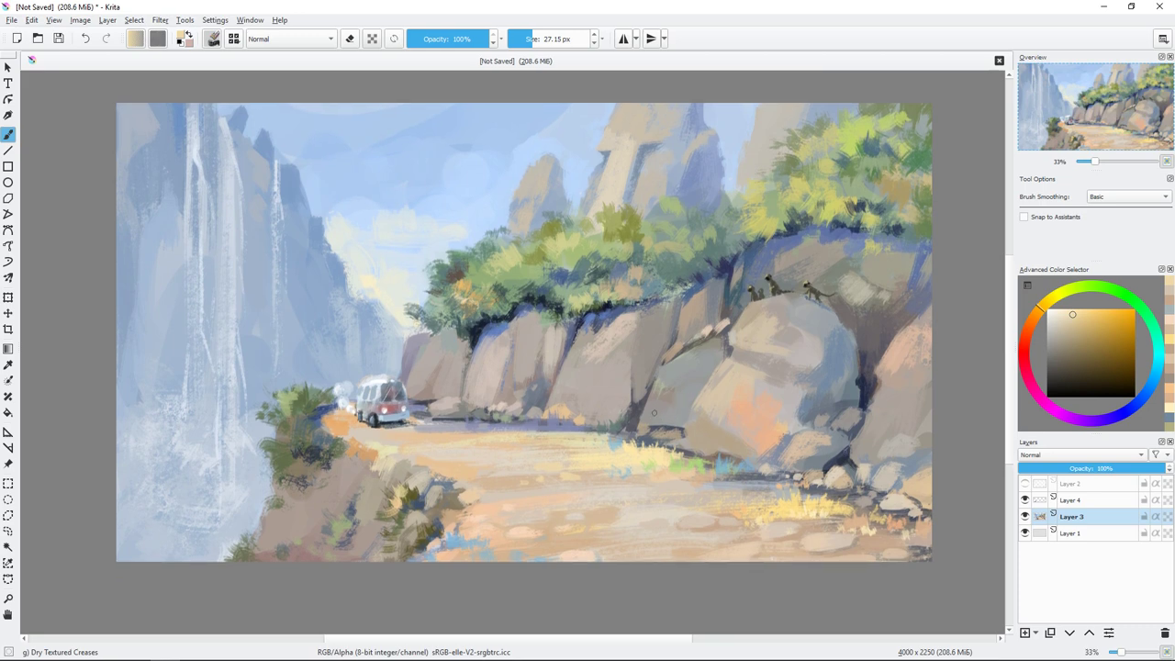
key(Page_Up)
- Dab light blue-grey exhaust smoke beside the van with a resized brush
key(bracketright)
key(bracketright)
key(bracketright)
ctrl+click(449, 360)
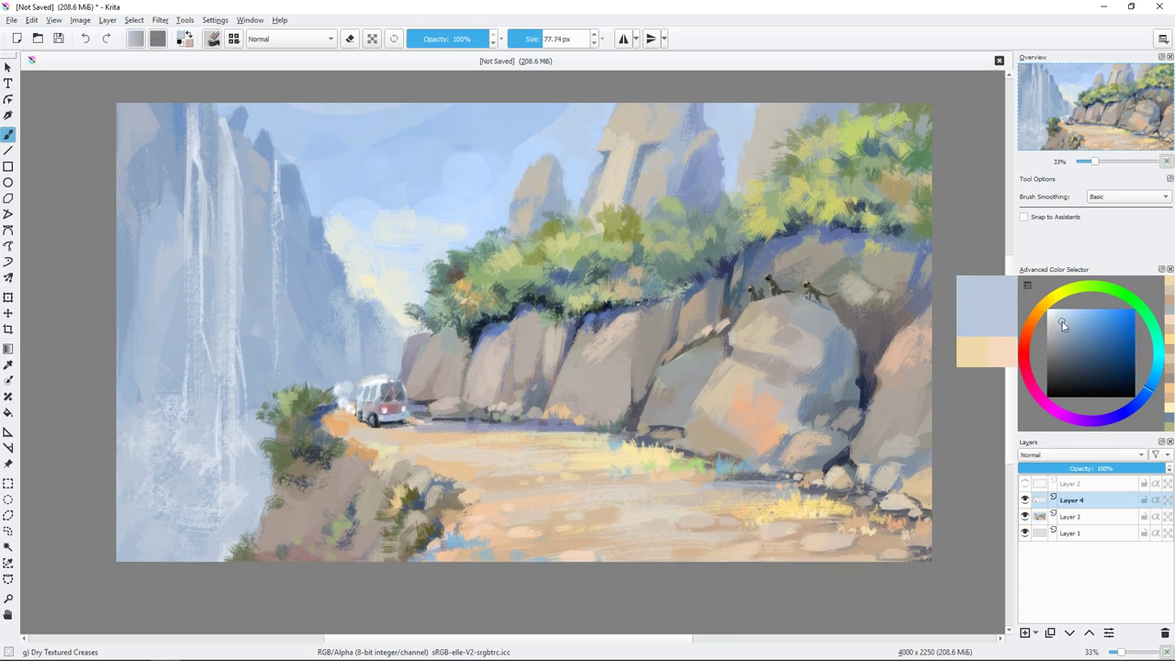
key(bracketleft)
drag(345, 377, 351, 379)
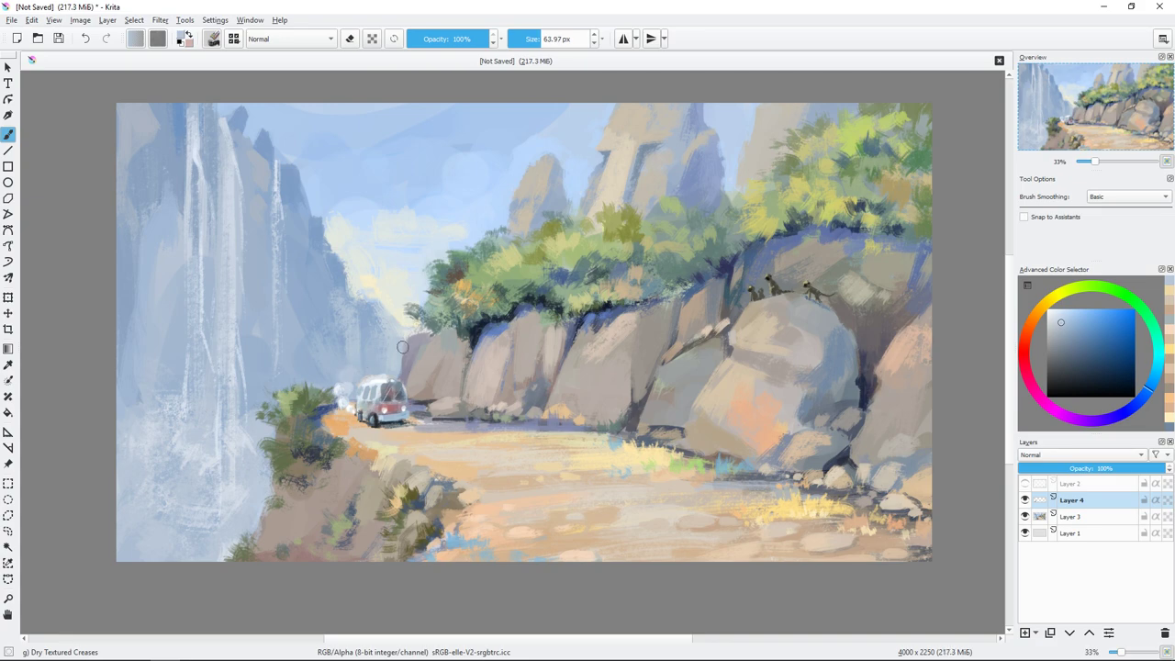
- Add a lighter smoke puff left of the van with a smaller brush, sampling lighter and darker tones
scroll(335, 392, up, 2)
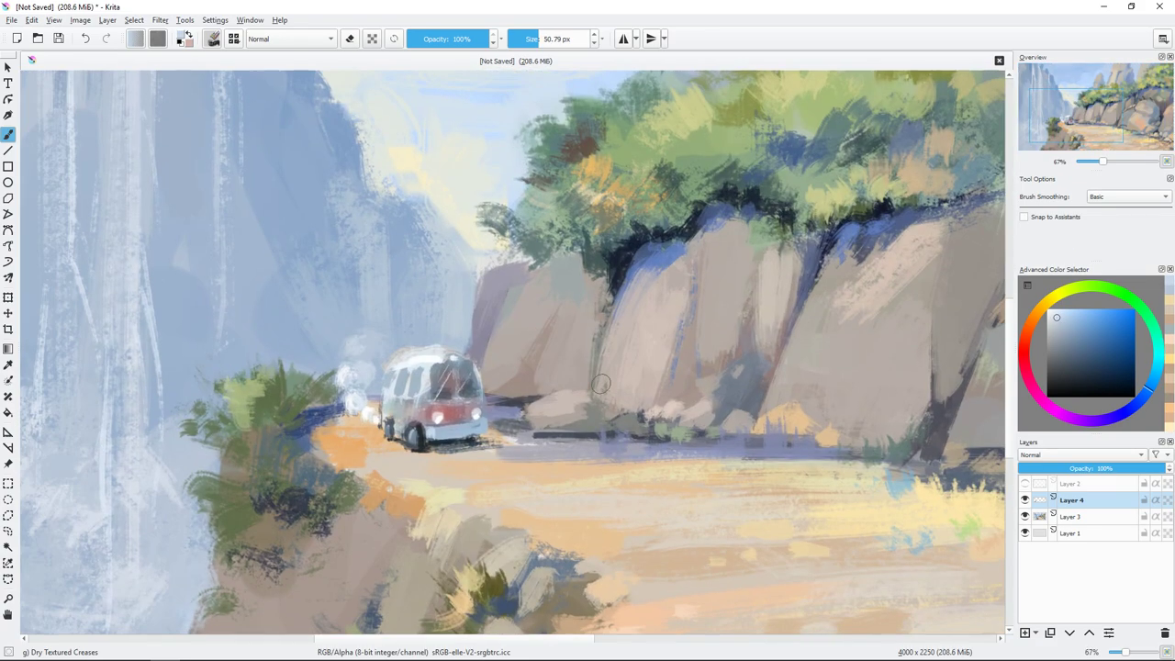
key(bracketleft)
key(bracketleft)
key(bracketleft)
ctrl+click(352, 373)
drag(351, 366, 356, 376)
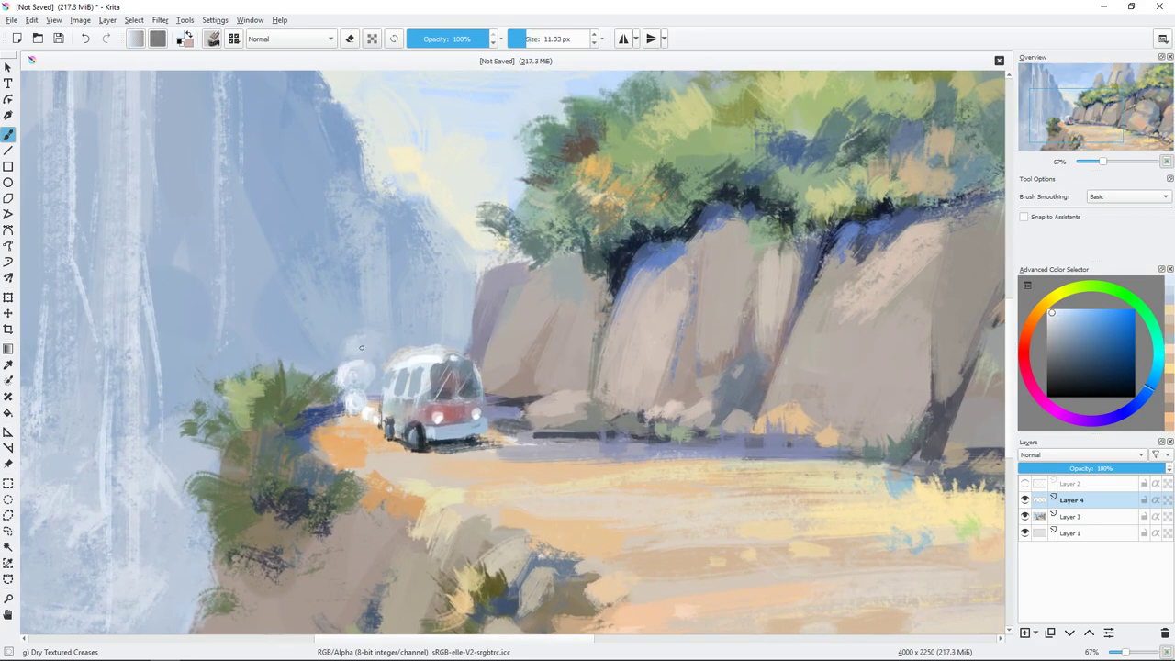
ctrl+click(382, 349)
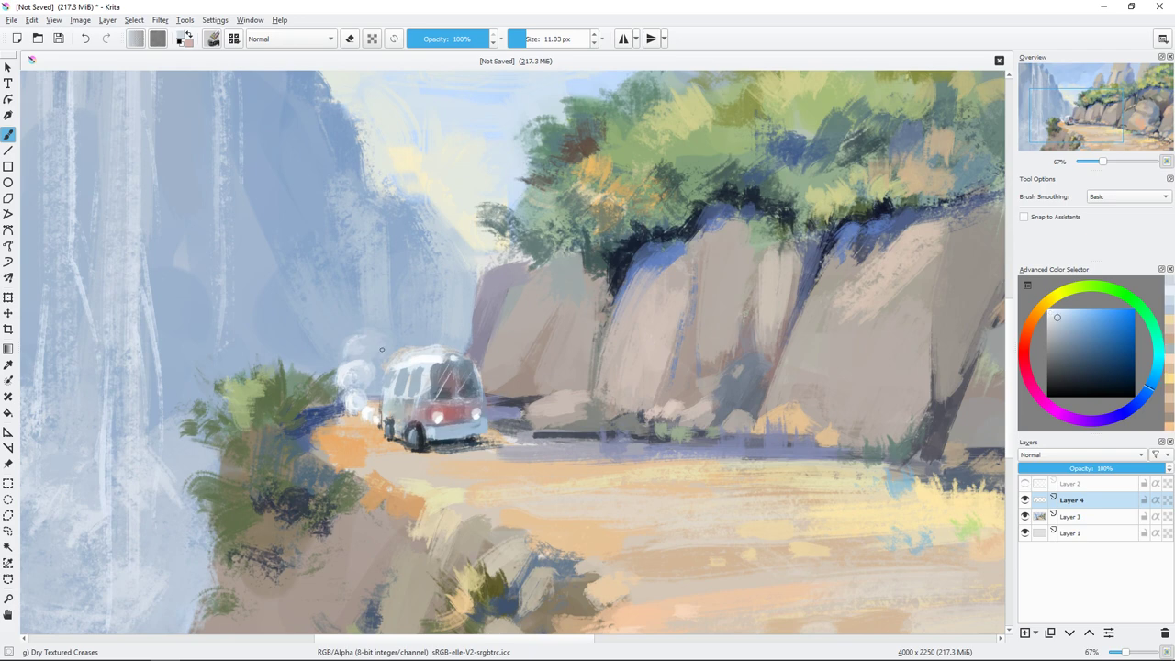
ctrl+click(362, 405)
- Zoom out to the full painting, return to Layer 3 and pick a light orange for the ground
key(minus)
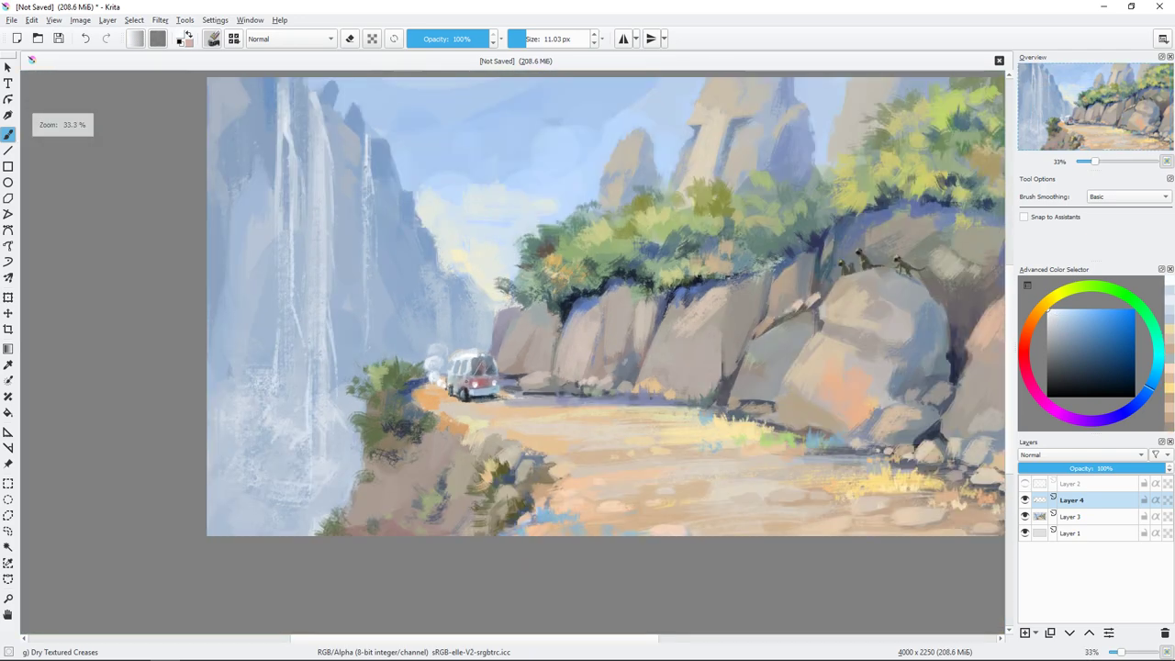
key(minus)
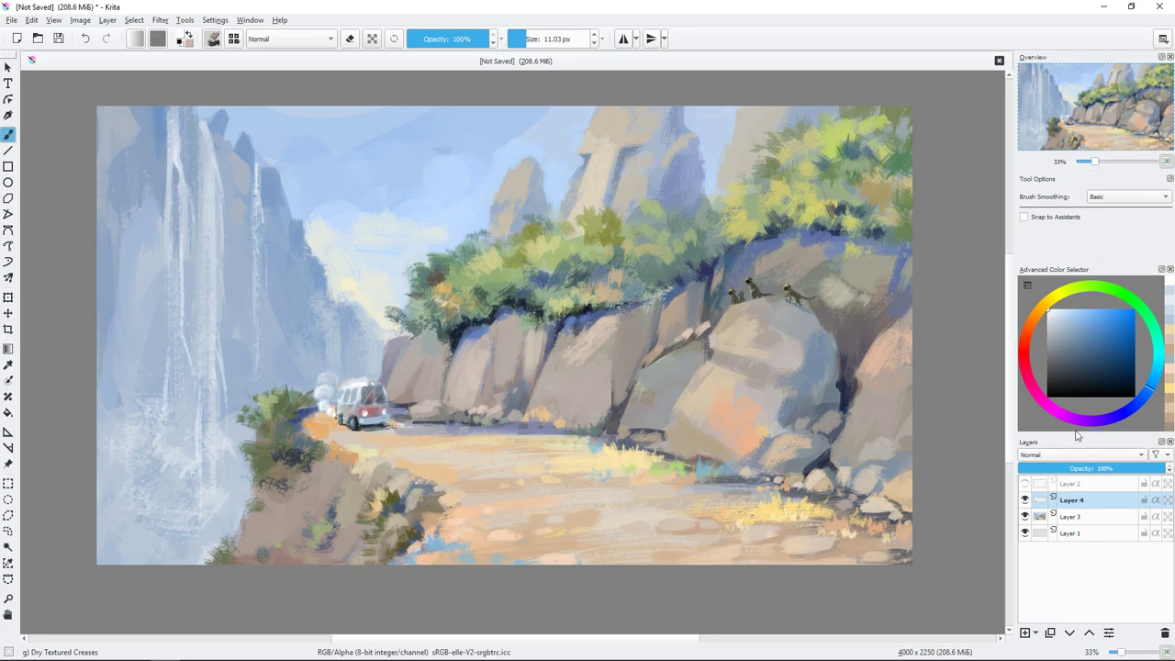
click(1070, 517)
ctrl+click(778, 541)
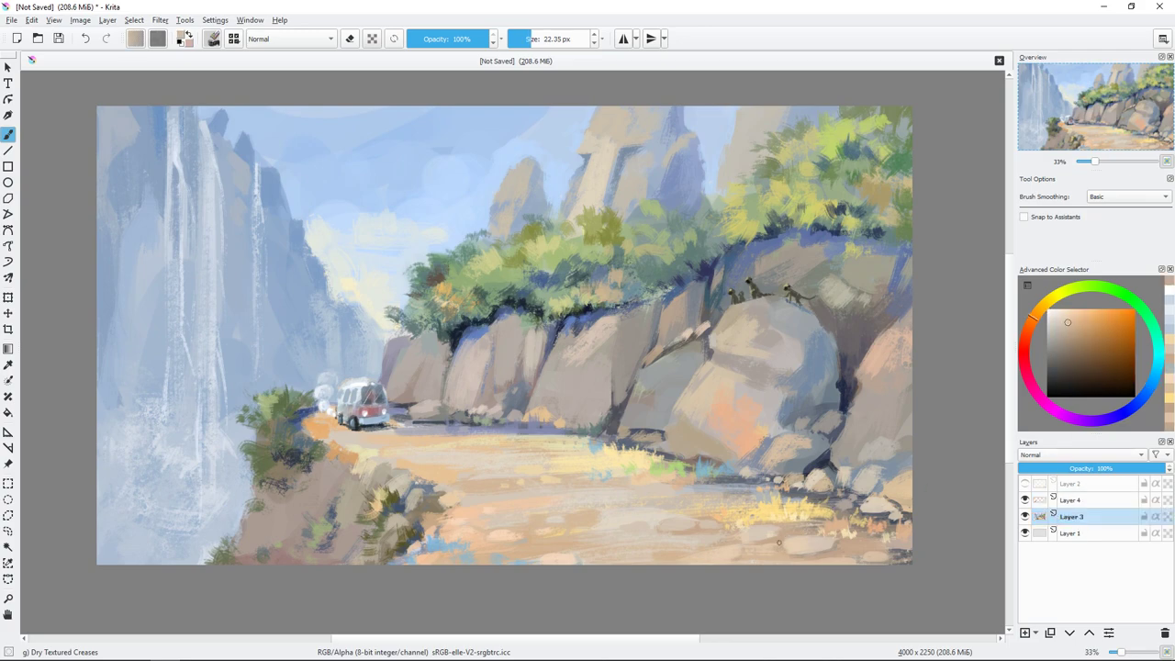
scroll(661, 455, up, 1)
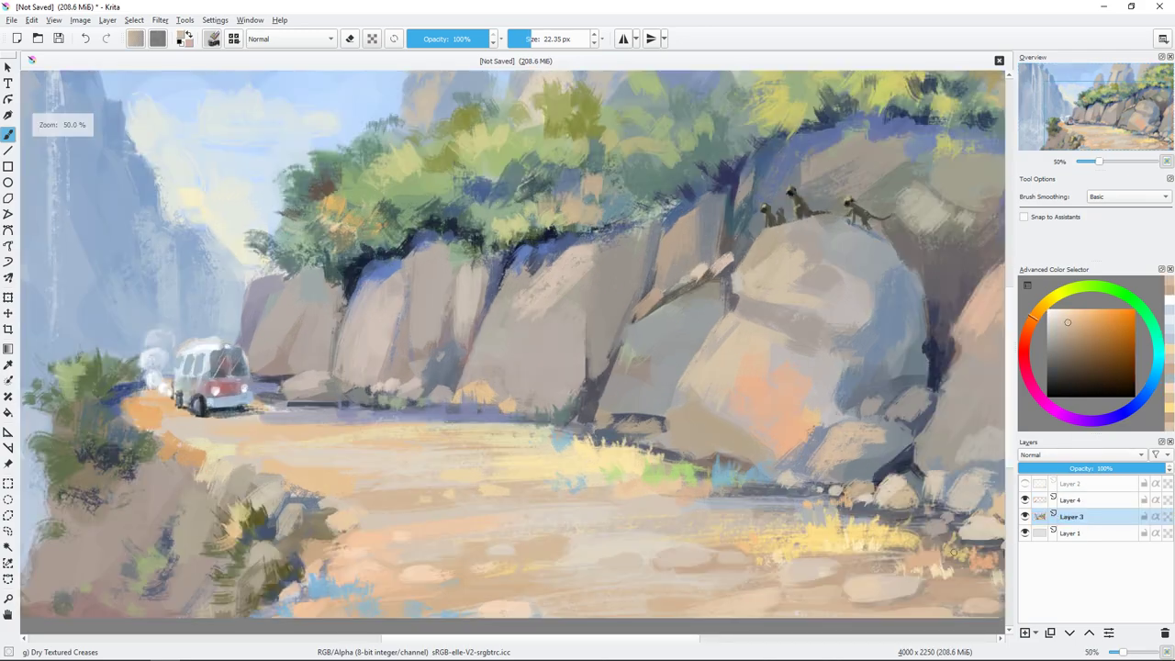
drag(918, 560, 721, 393)
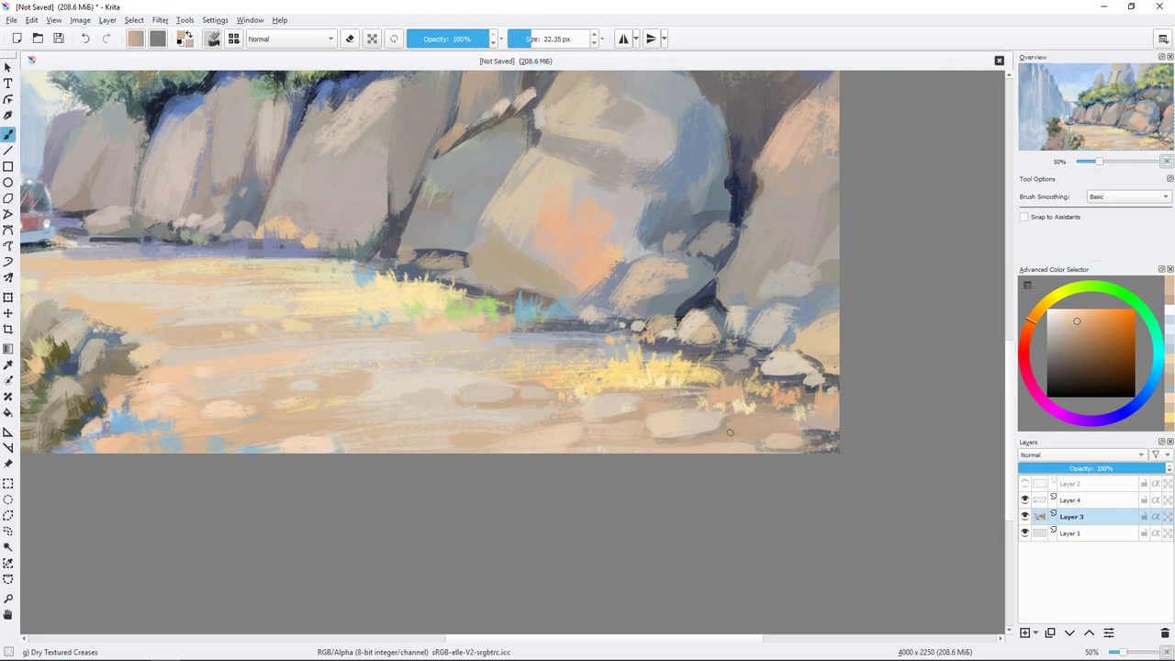
- Sample a slightly different orange, pan past the van to the lower painting, and zoom out
ctrl+click(546, 419)
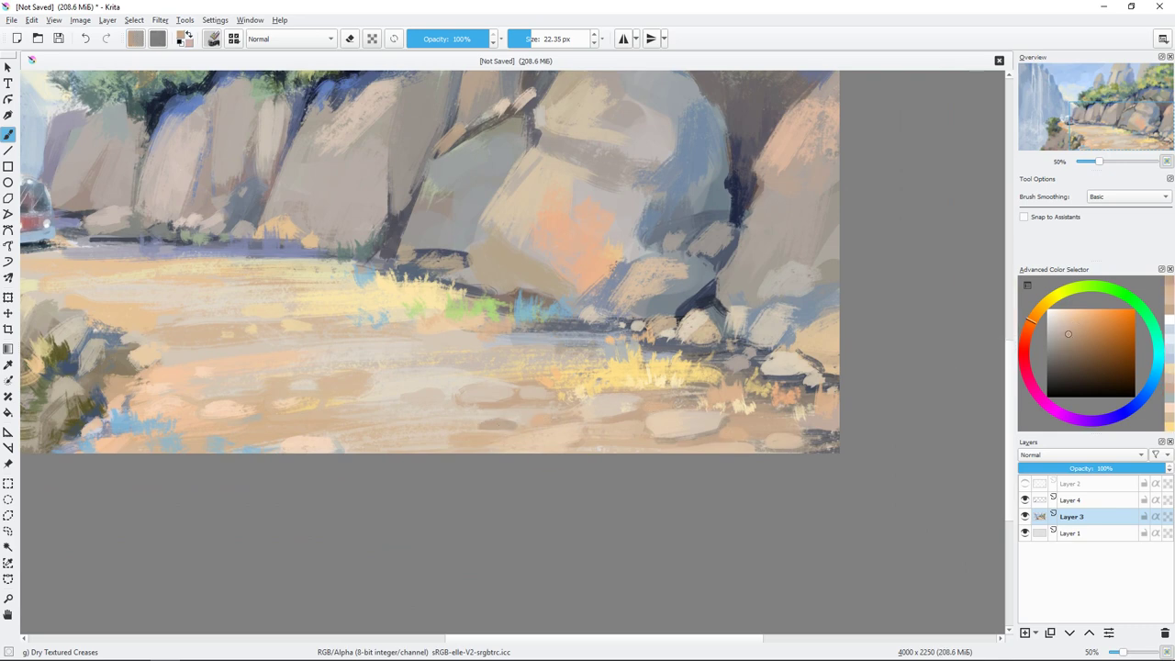
drag(492, 428, 603, 421)
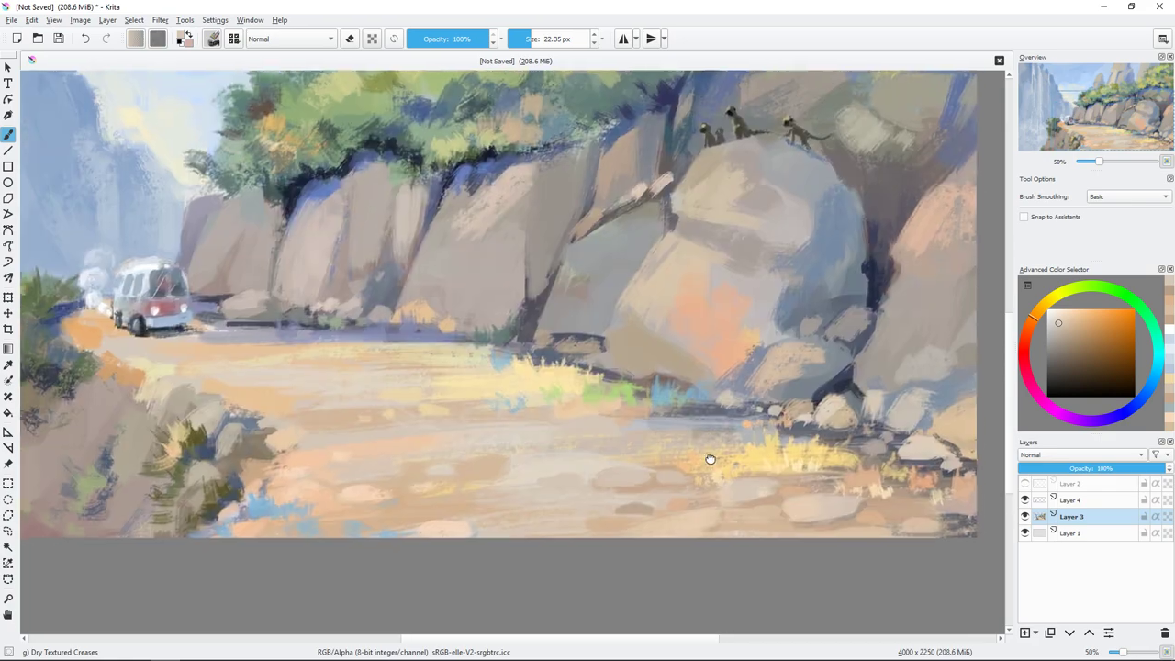
drag(455, 444, 726, 466)
key(minus)
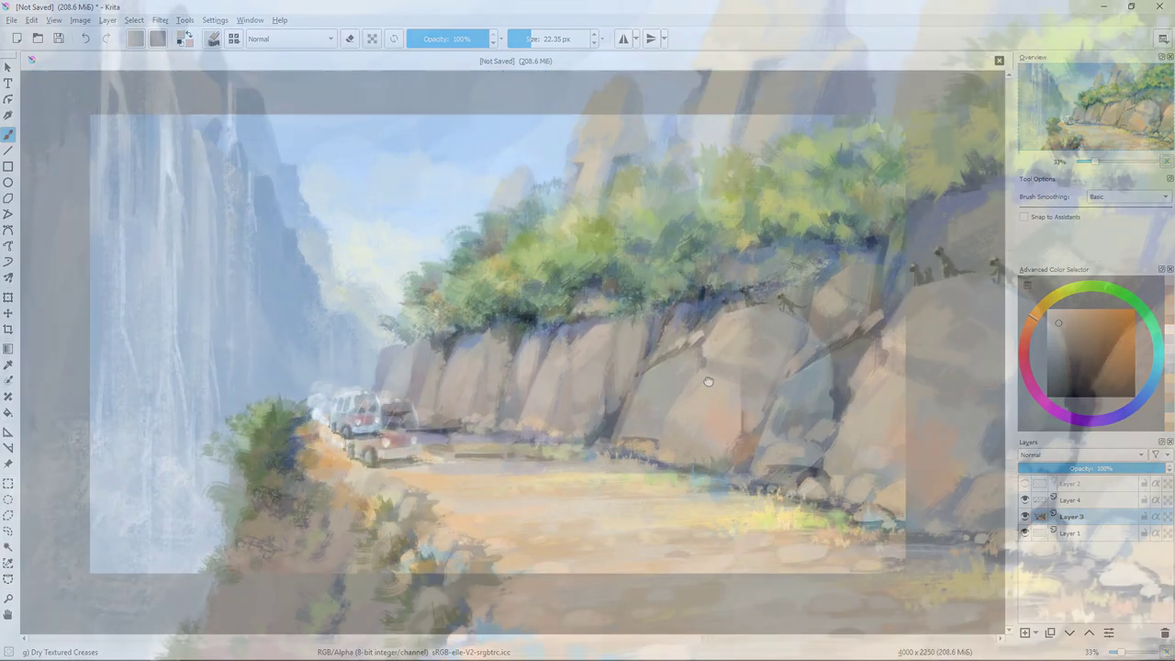